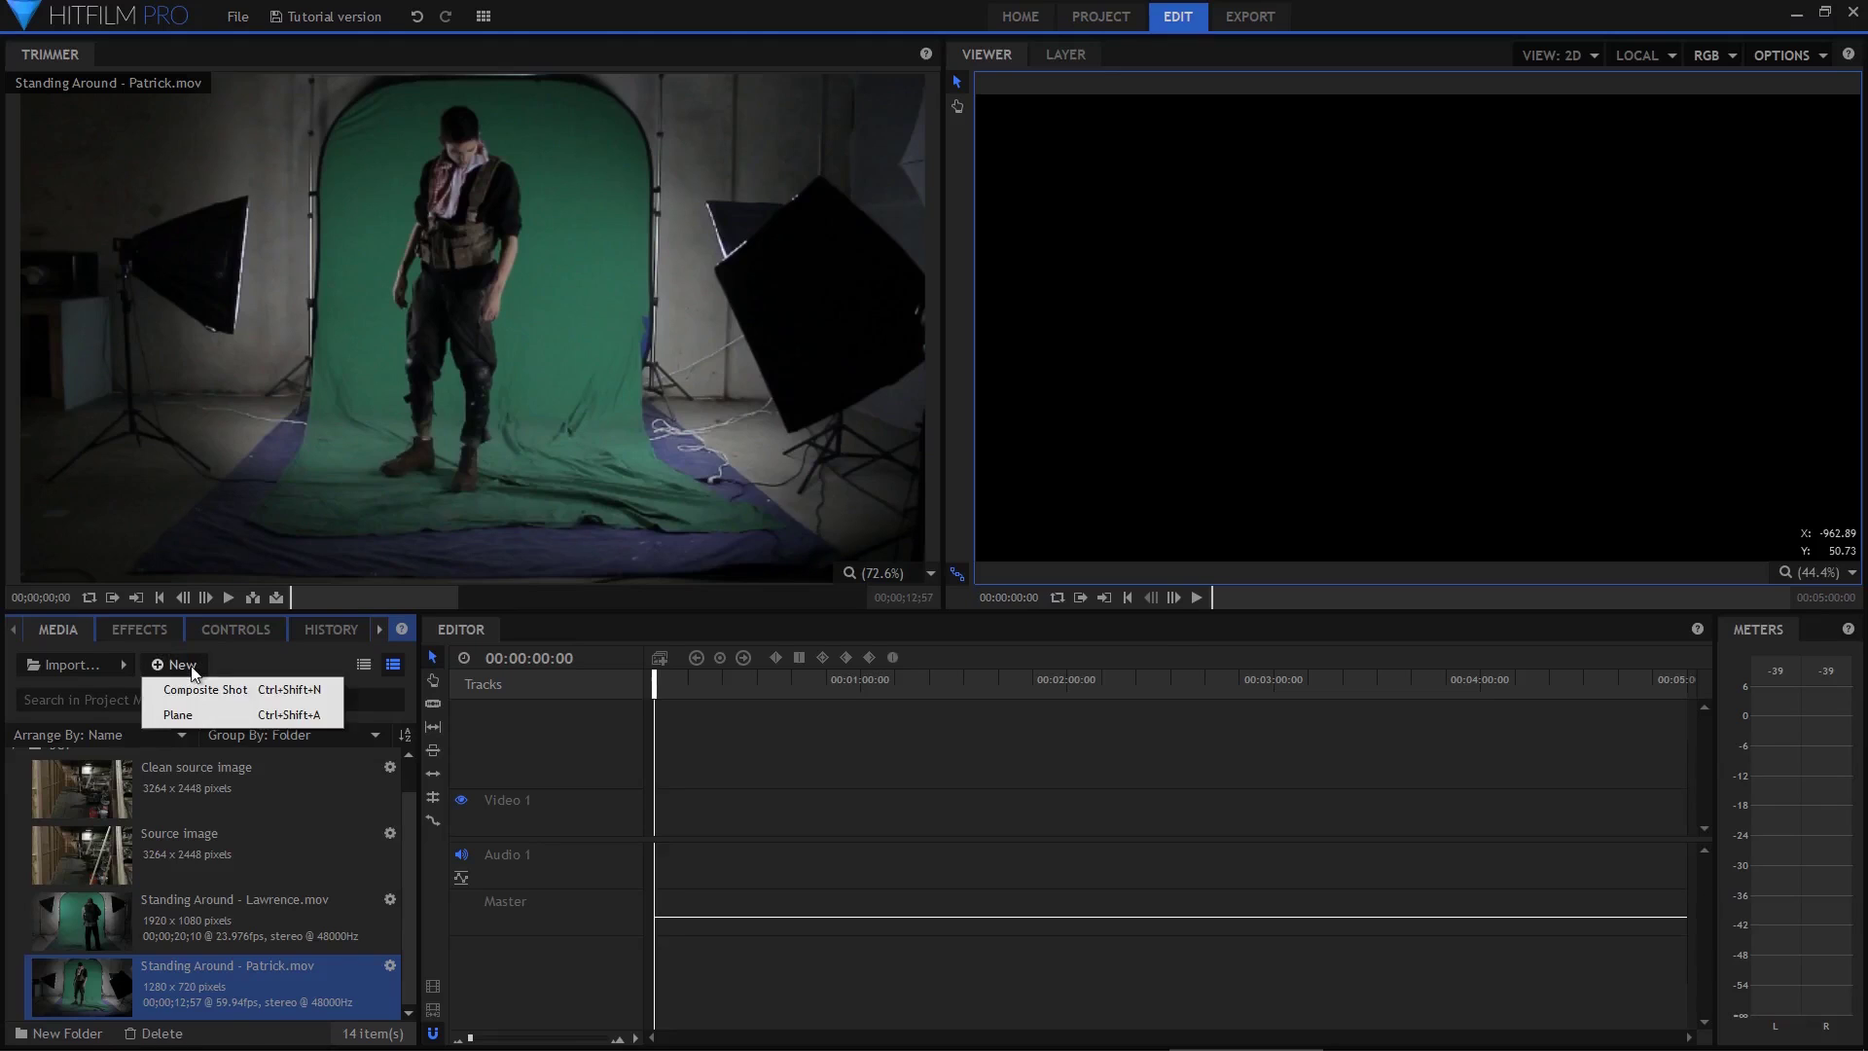
Create a new composite shot named Tutorial
click(195, 691)
text(Tutorail)
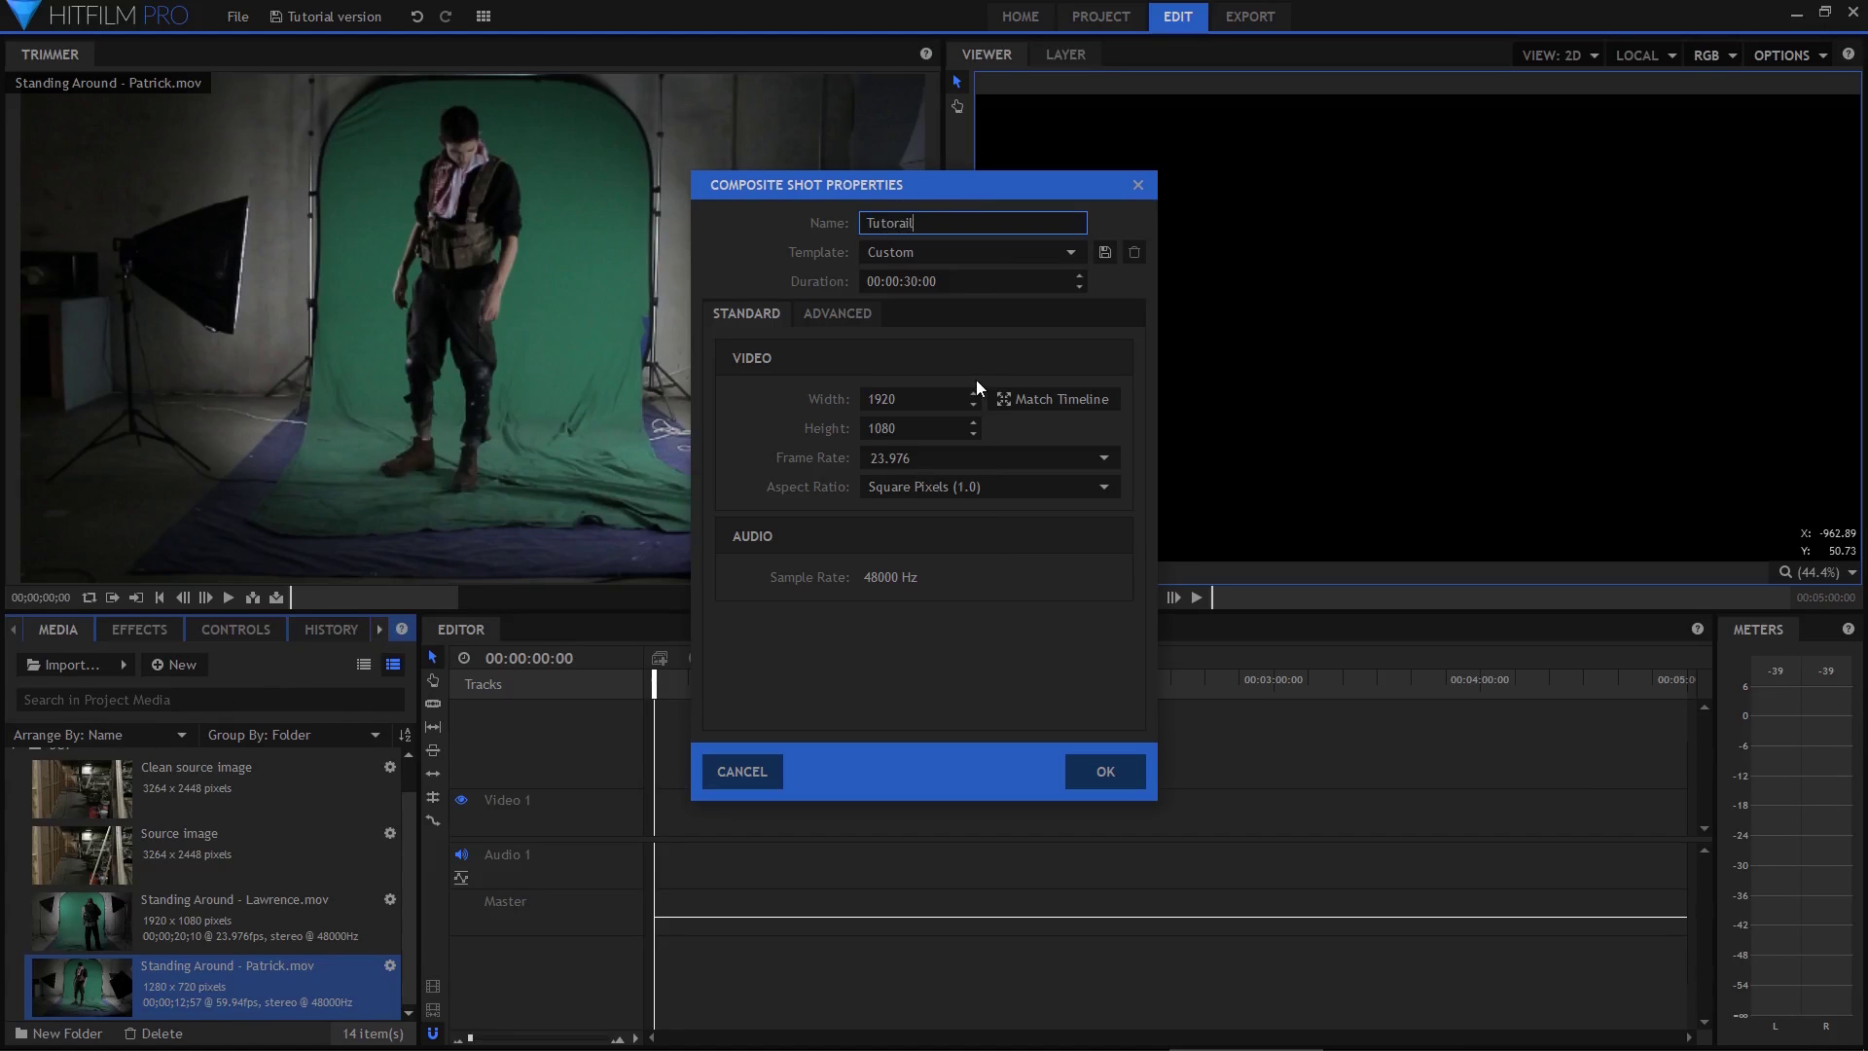
key(BackSpace)
key(BackSpace)
text(ial)
key(Return)
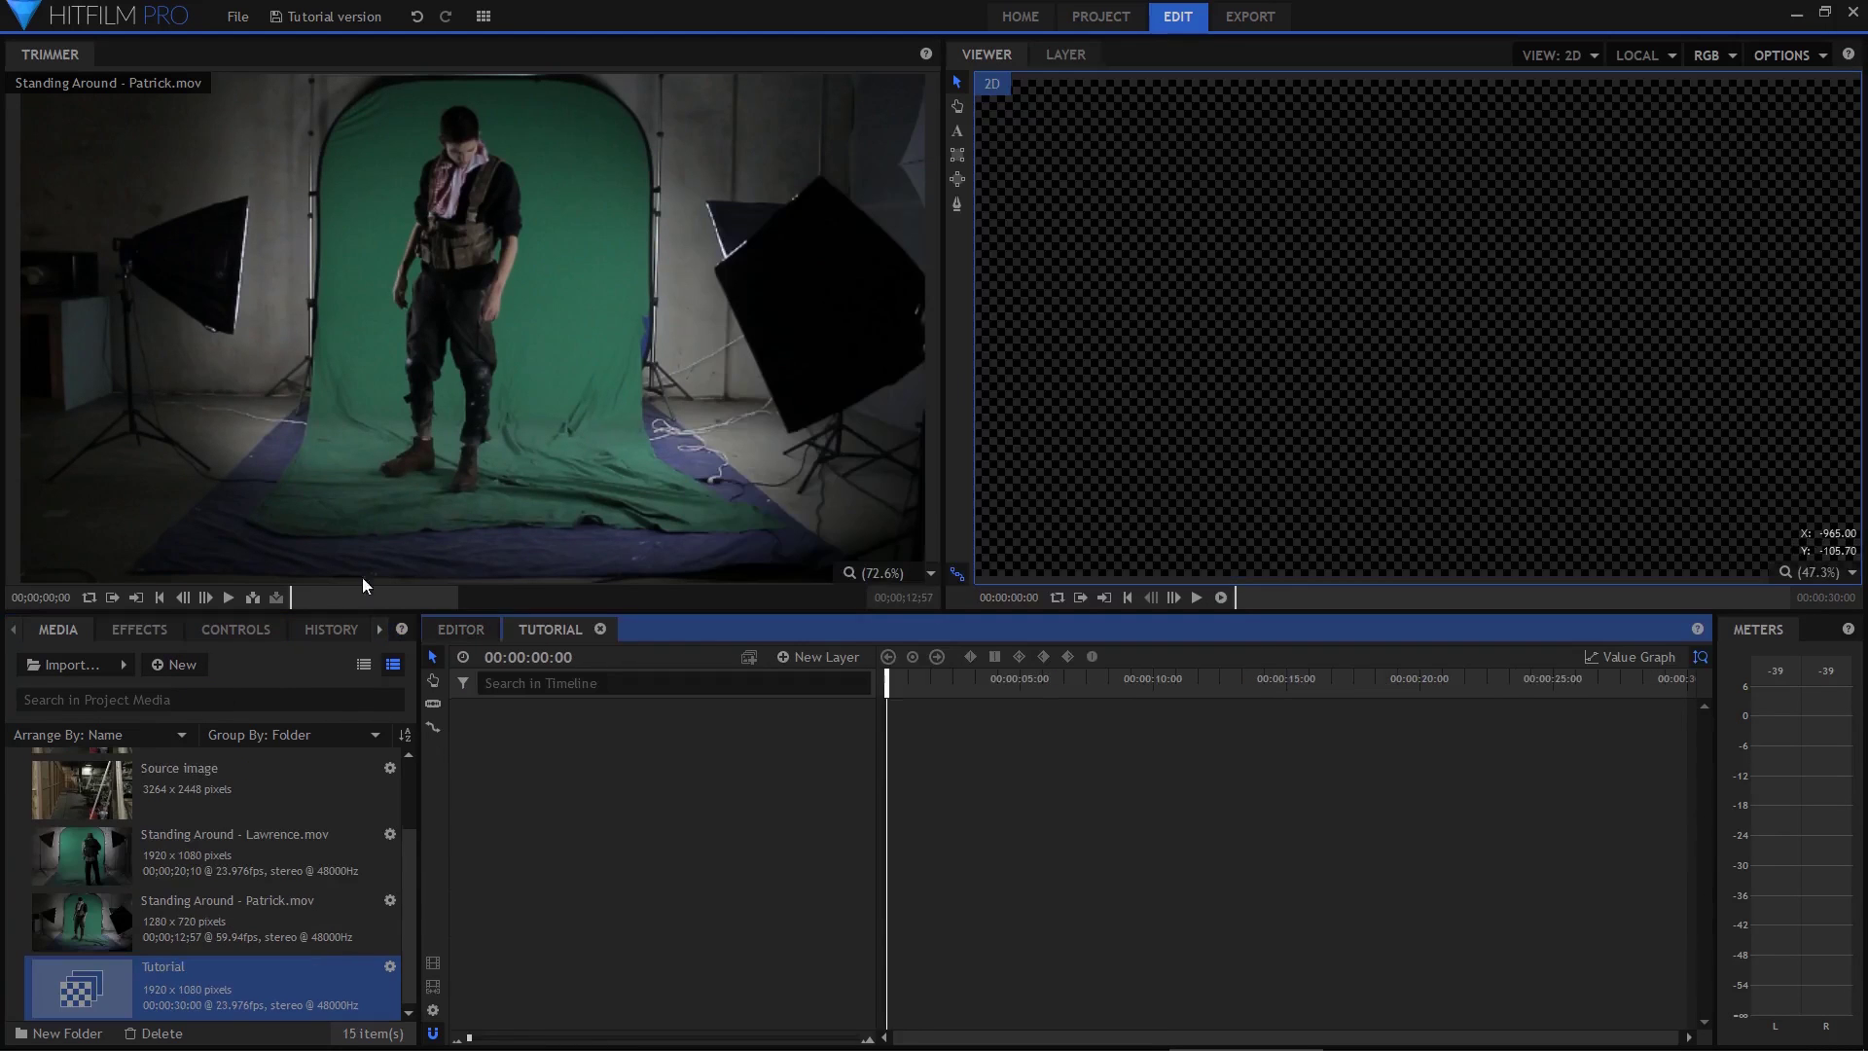
Place the Source image in the Tutorial composite and scale it to fill the frame
drag(124, 806, 762, 845)
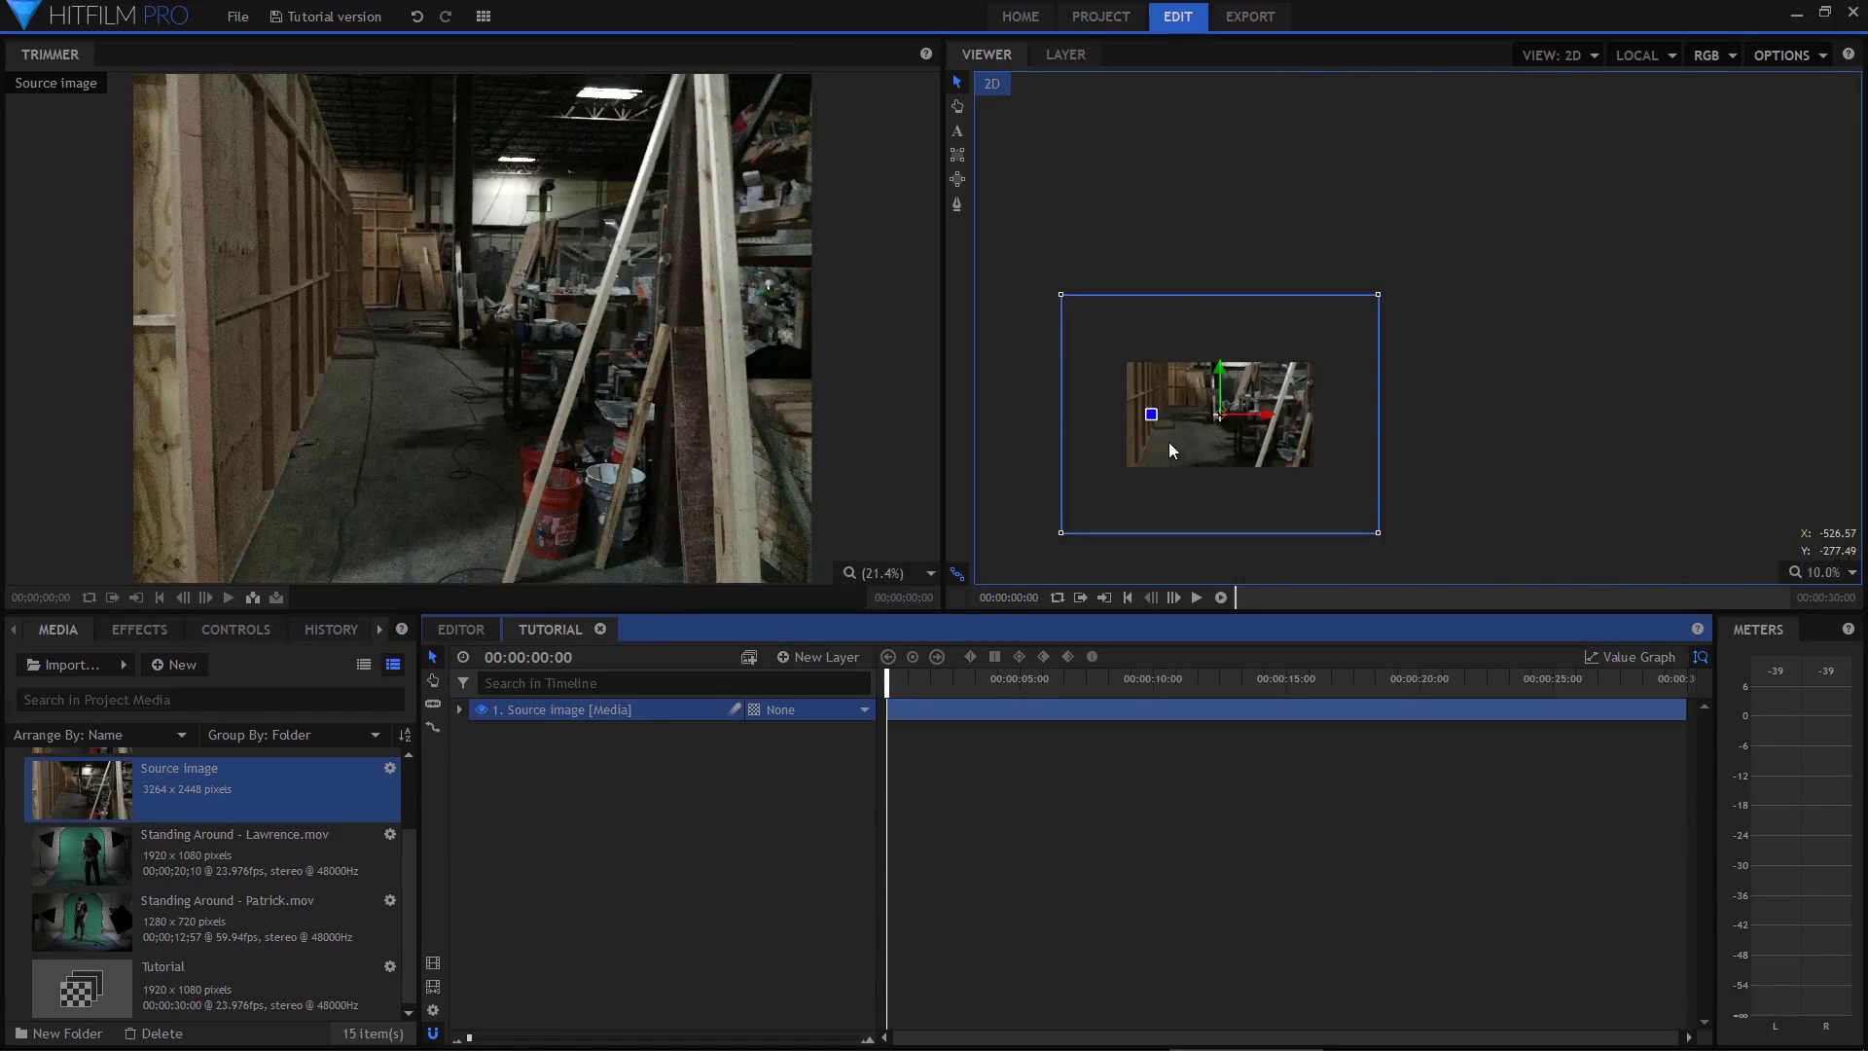
drag(1255, 393, 1354, 334)
drag(1478, 234, 1418, 295)
scroll(1371, 321, up, 4)
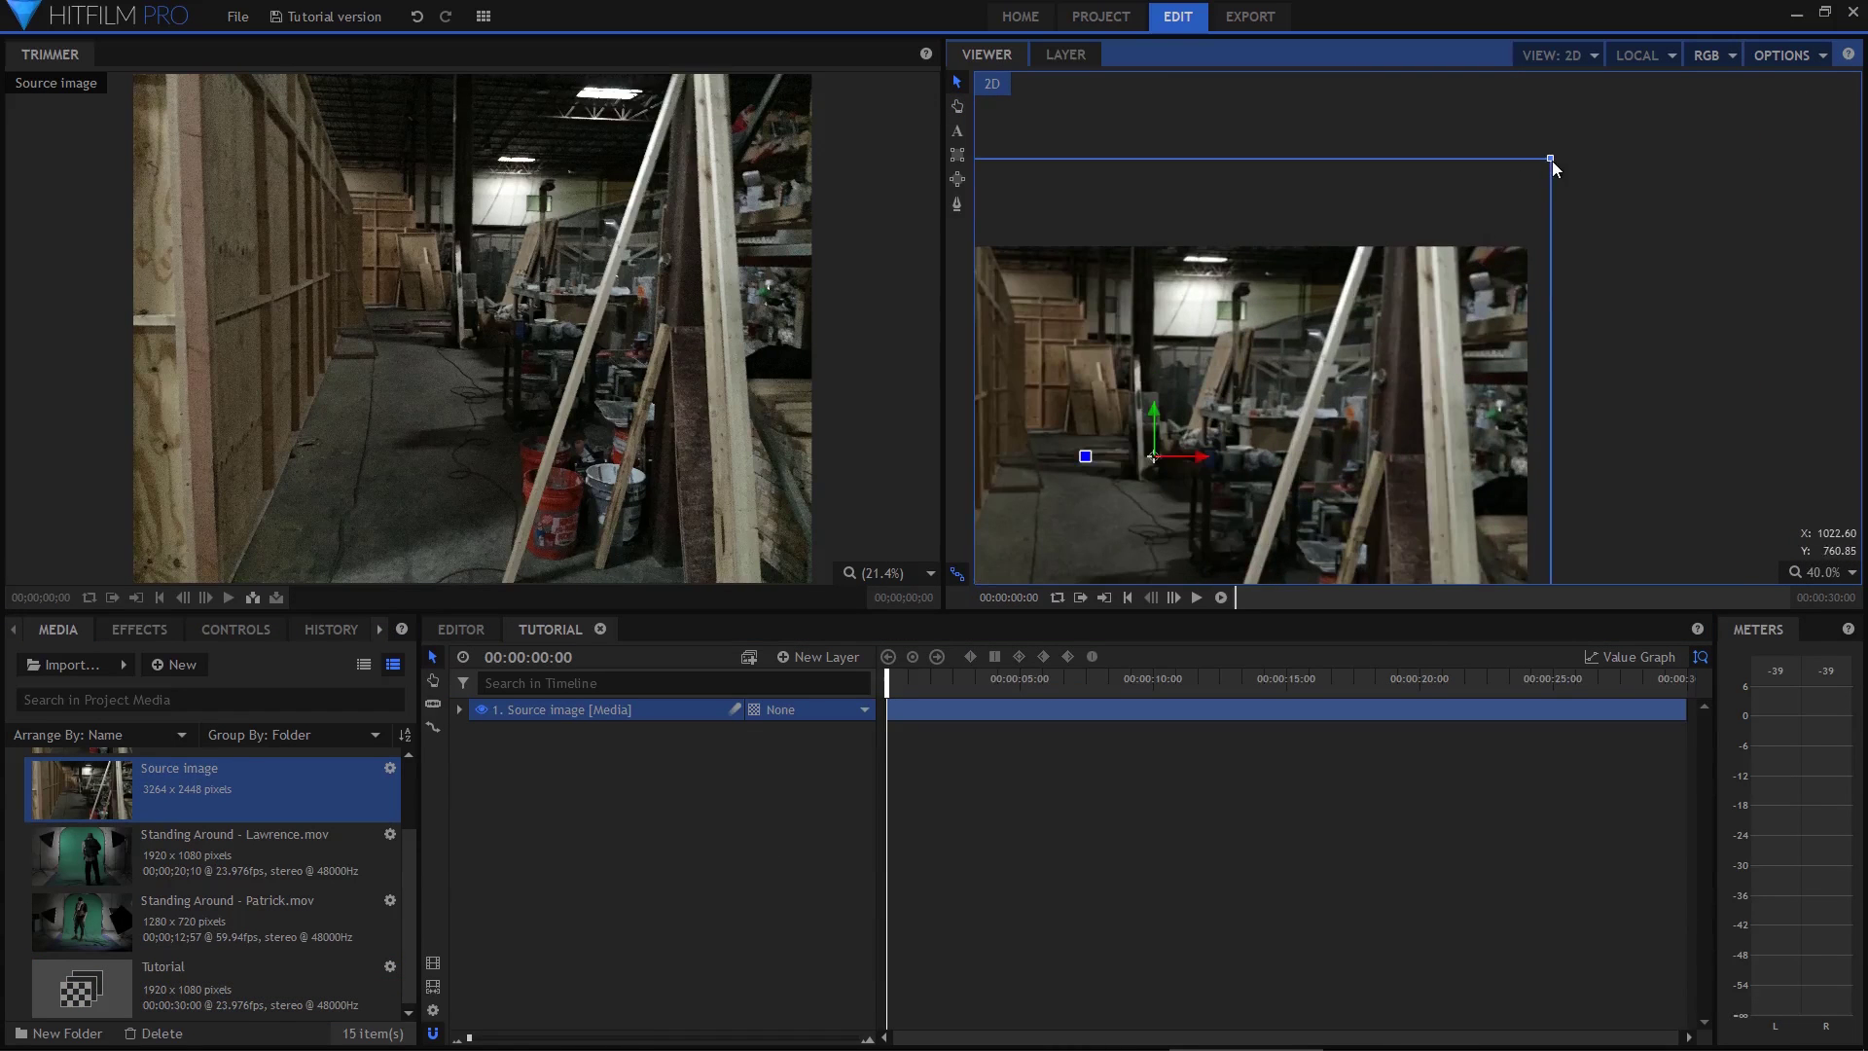
drag(1551, 160, 1538, 169)
Rename the image layer to Source and recentre the frame in the viewer
double_click(628, 714)
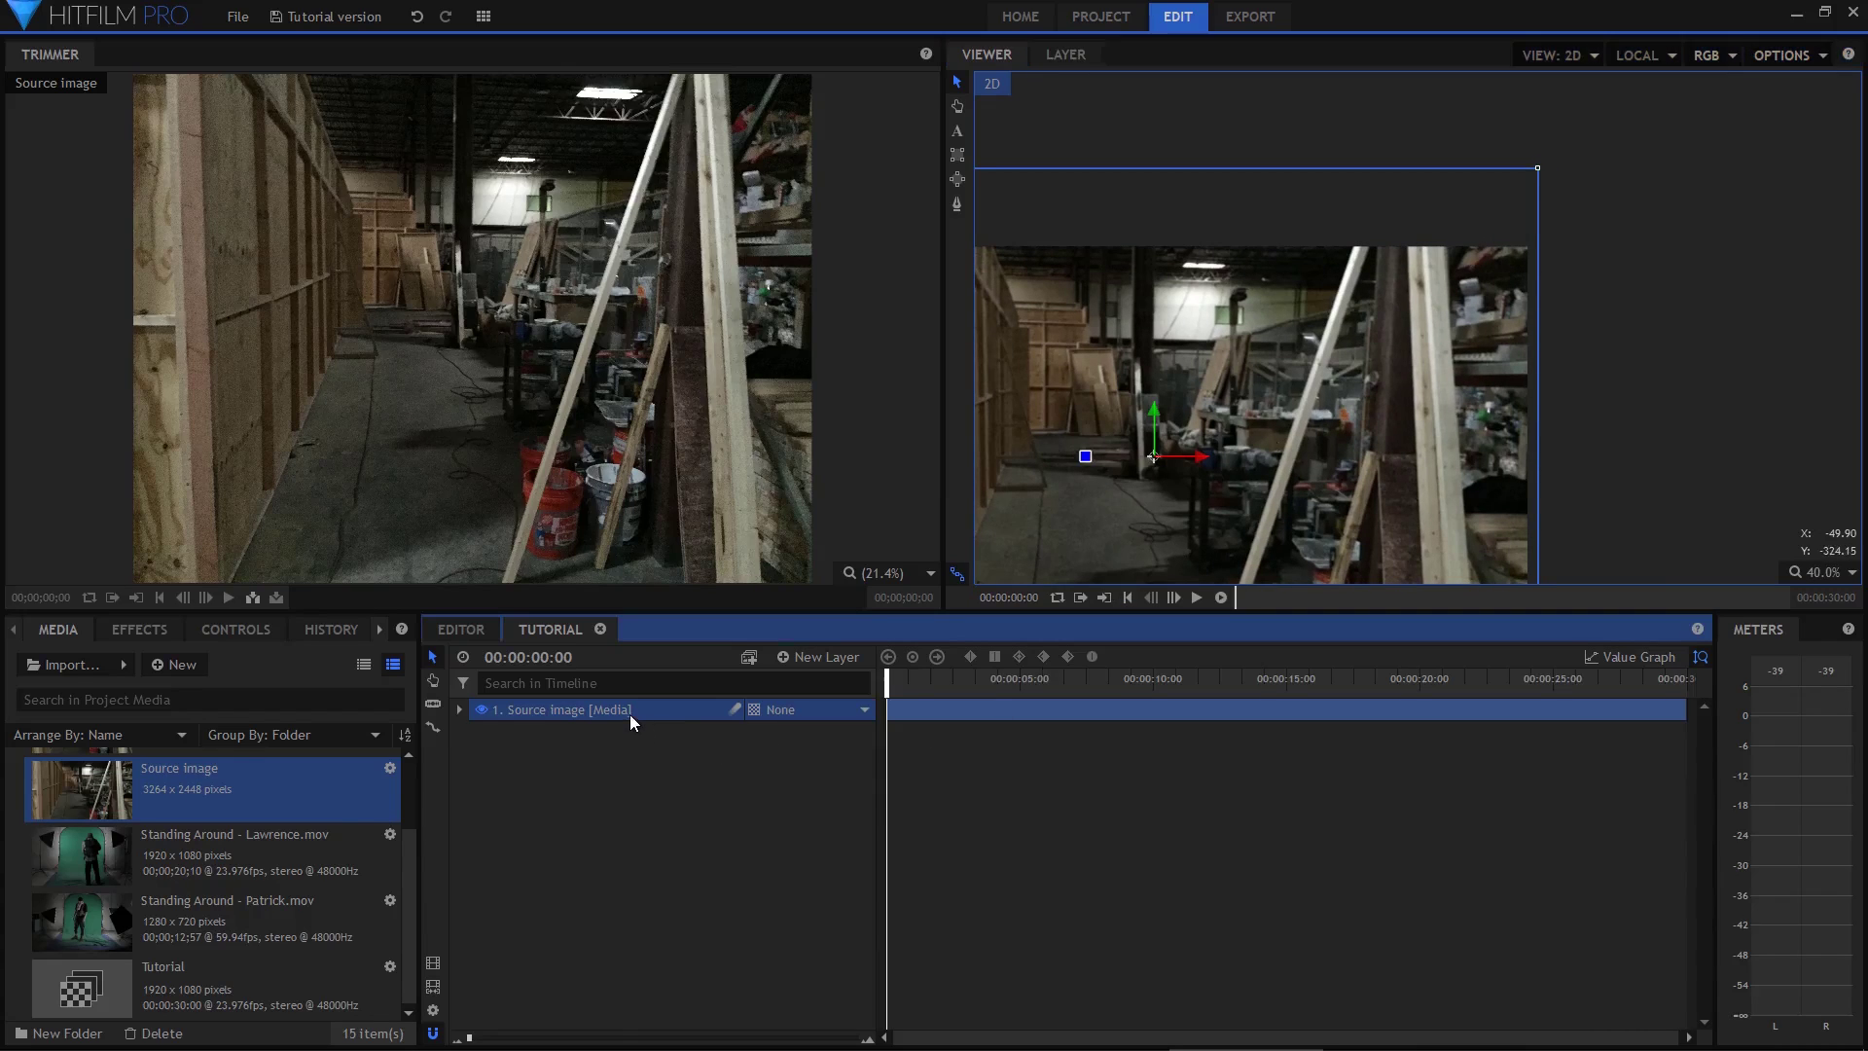
text(Source)
key(Return)
key(h)
drag(1128, 460, 1381, 326)
key(v)
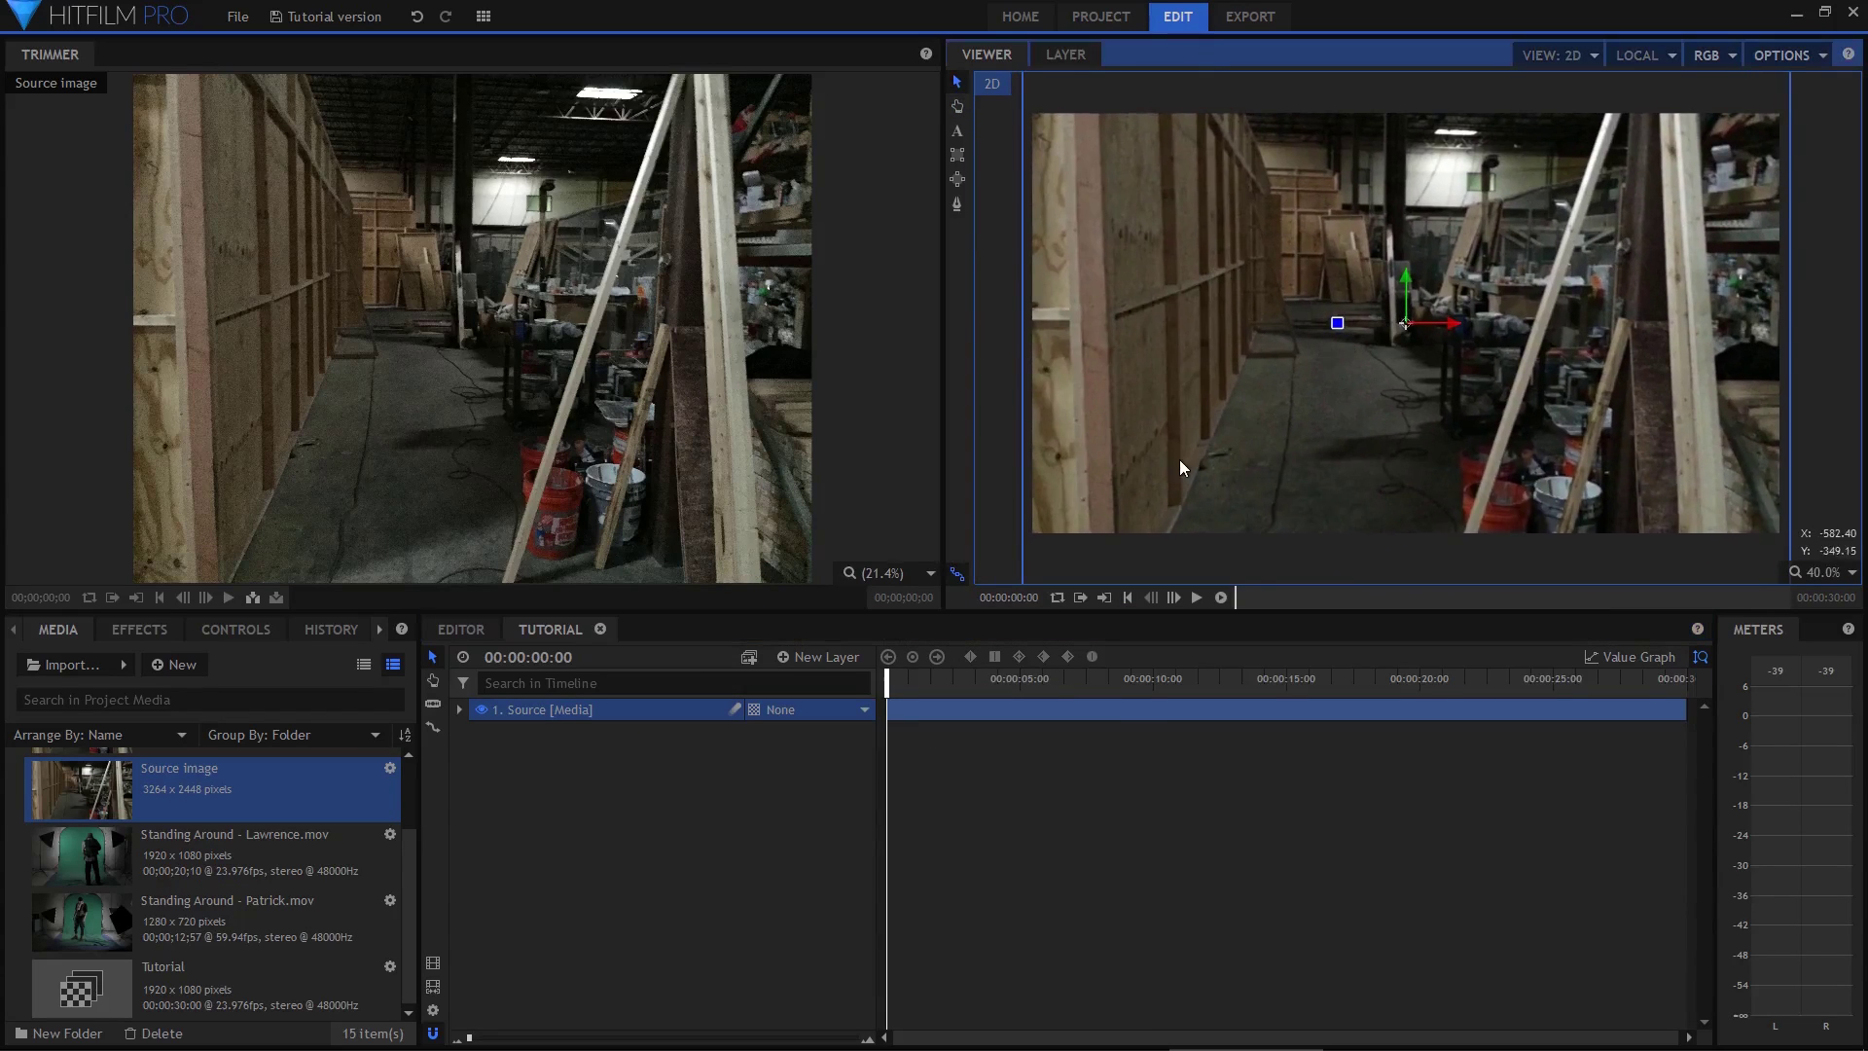
Create a plane layer named Surface with width 3000 and height 3000
click(837, 662)
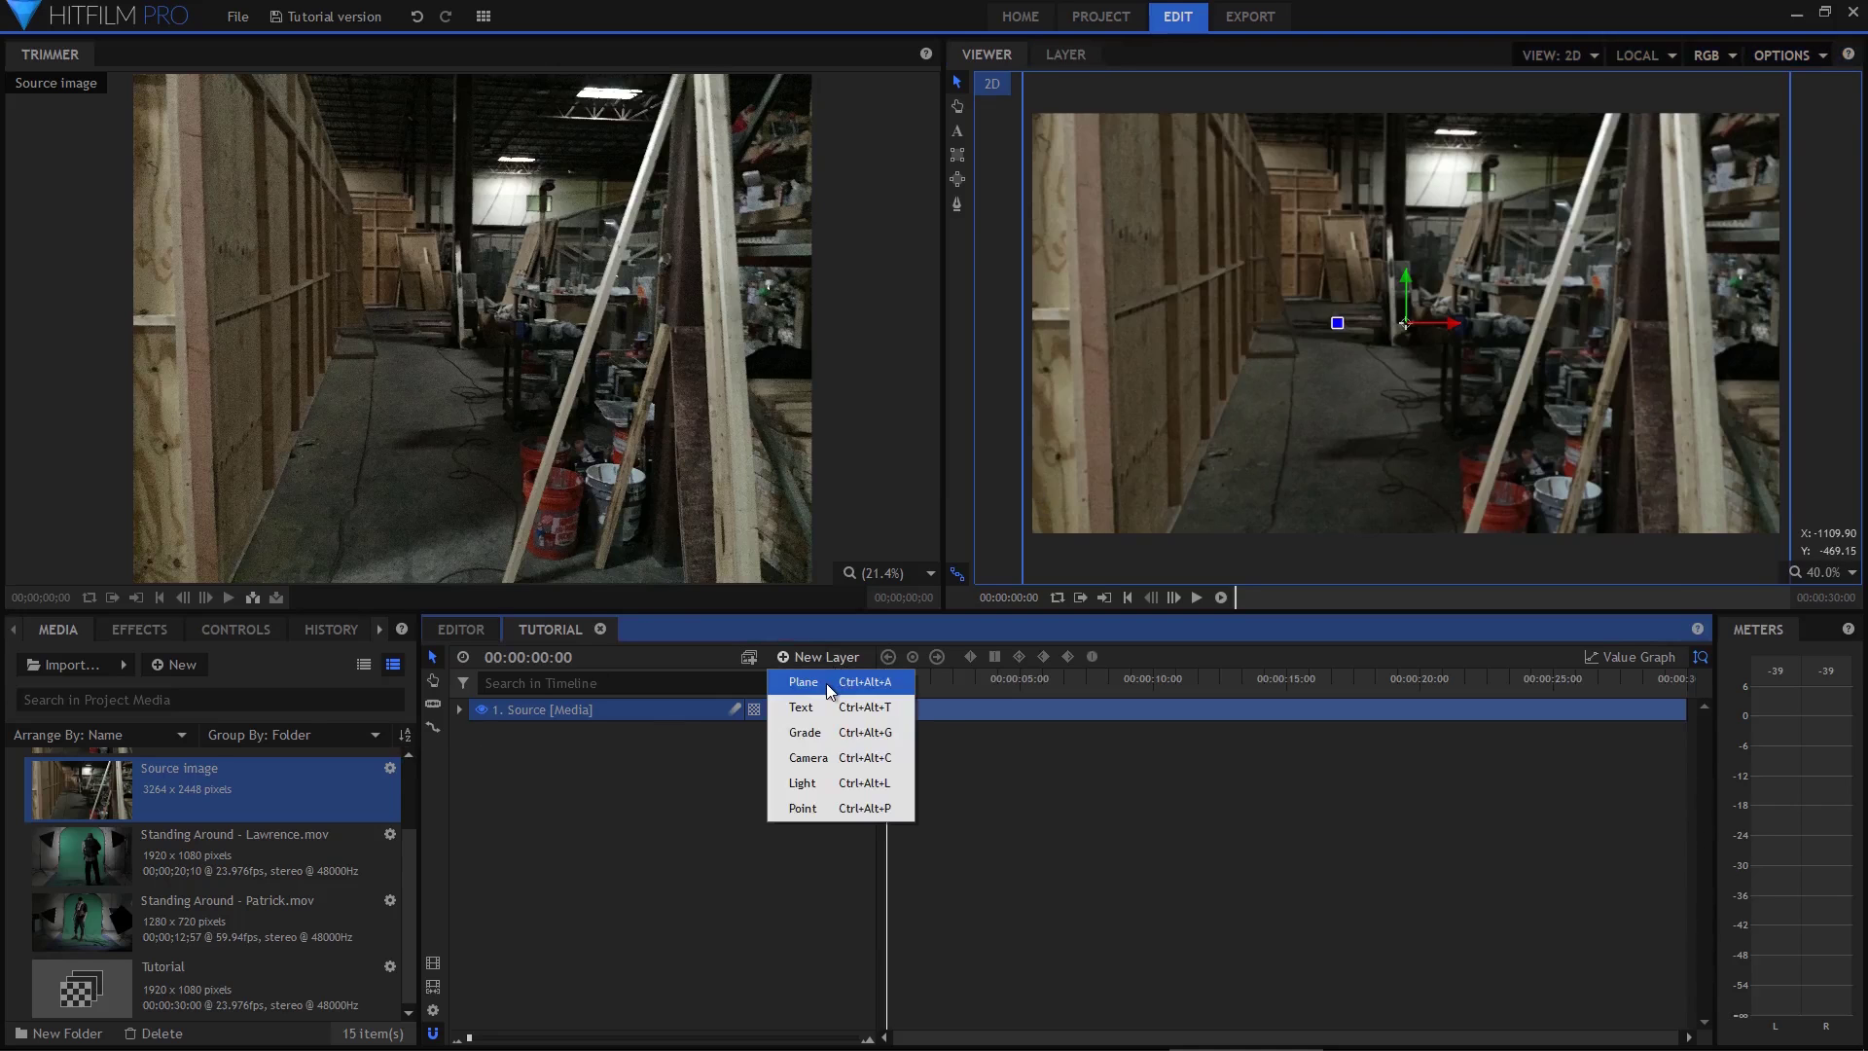
click(826, 683)
key(Tab)
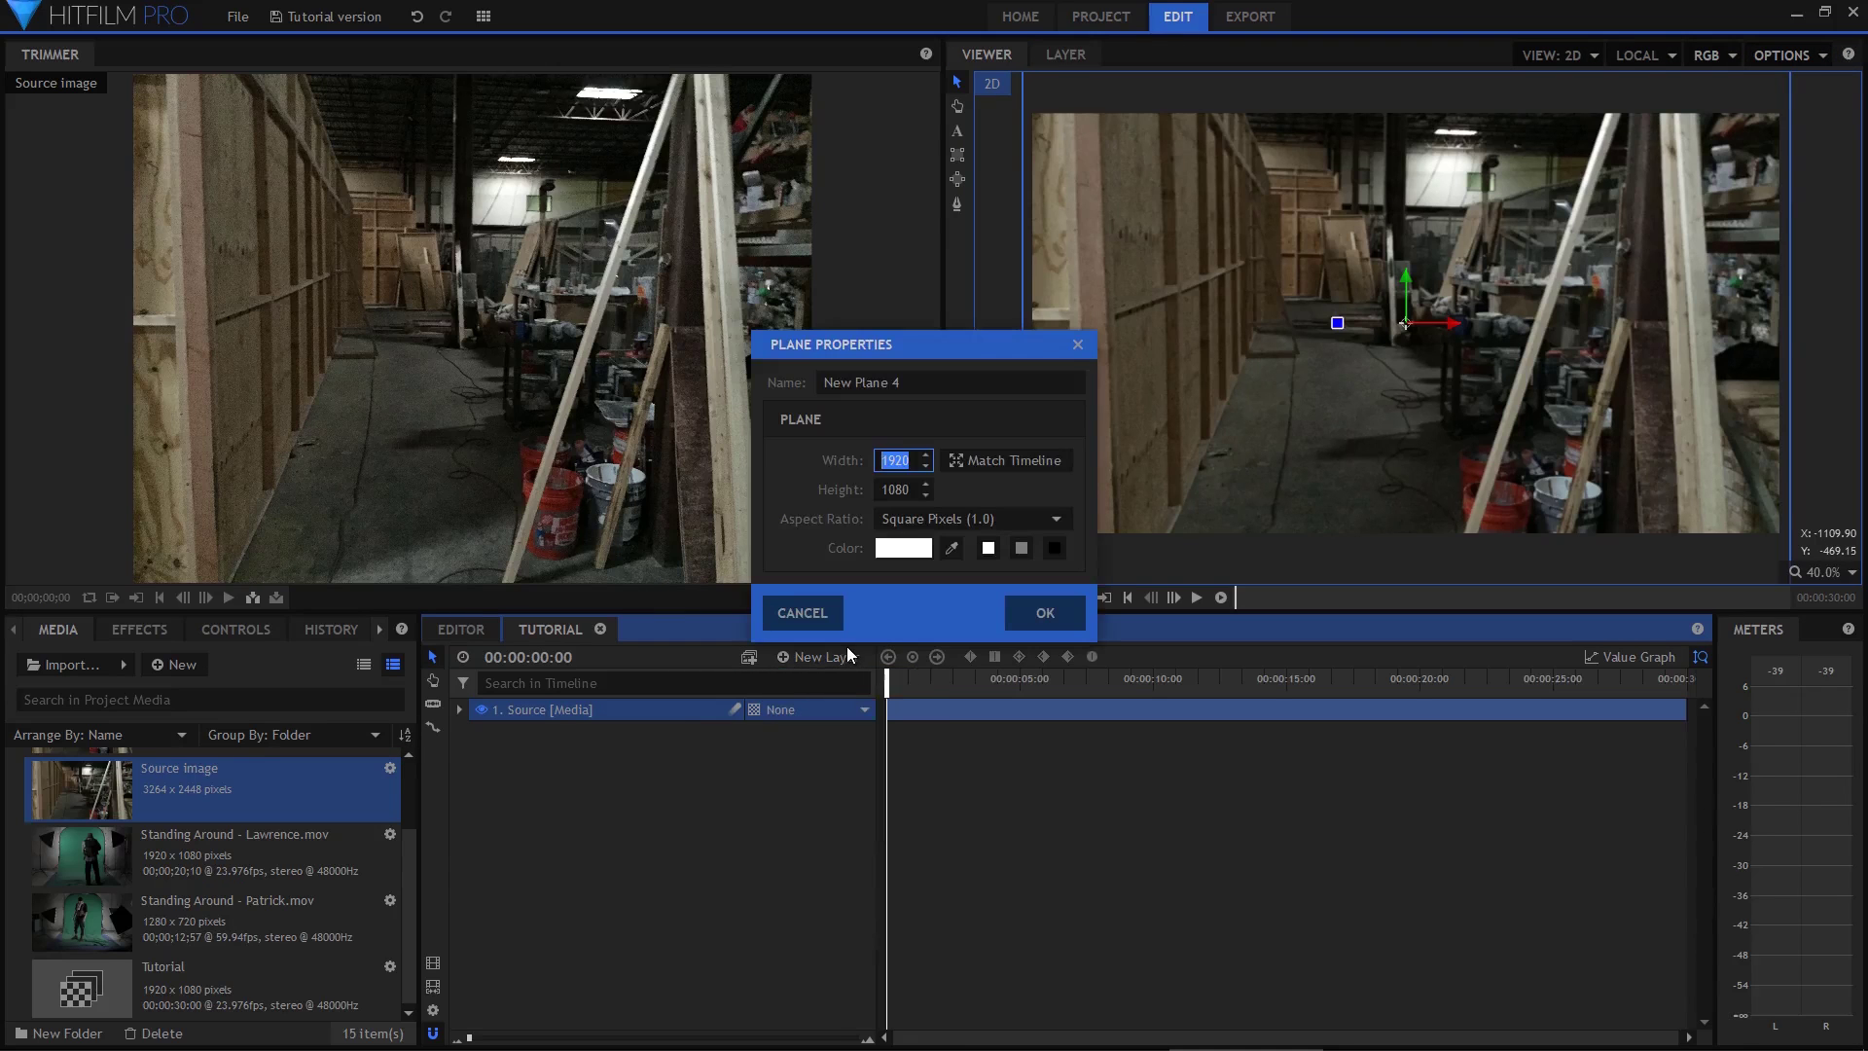
text(3000)
key(Tab)
text(3000)
key(shift+Tab)
key(shift+Tab)
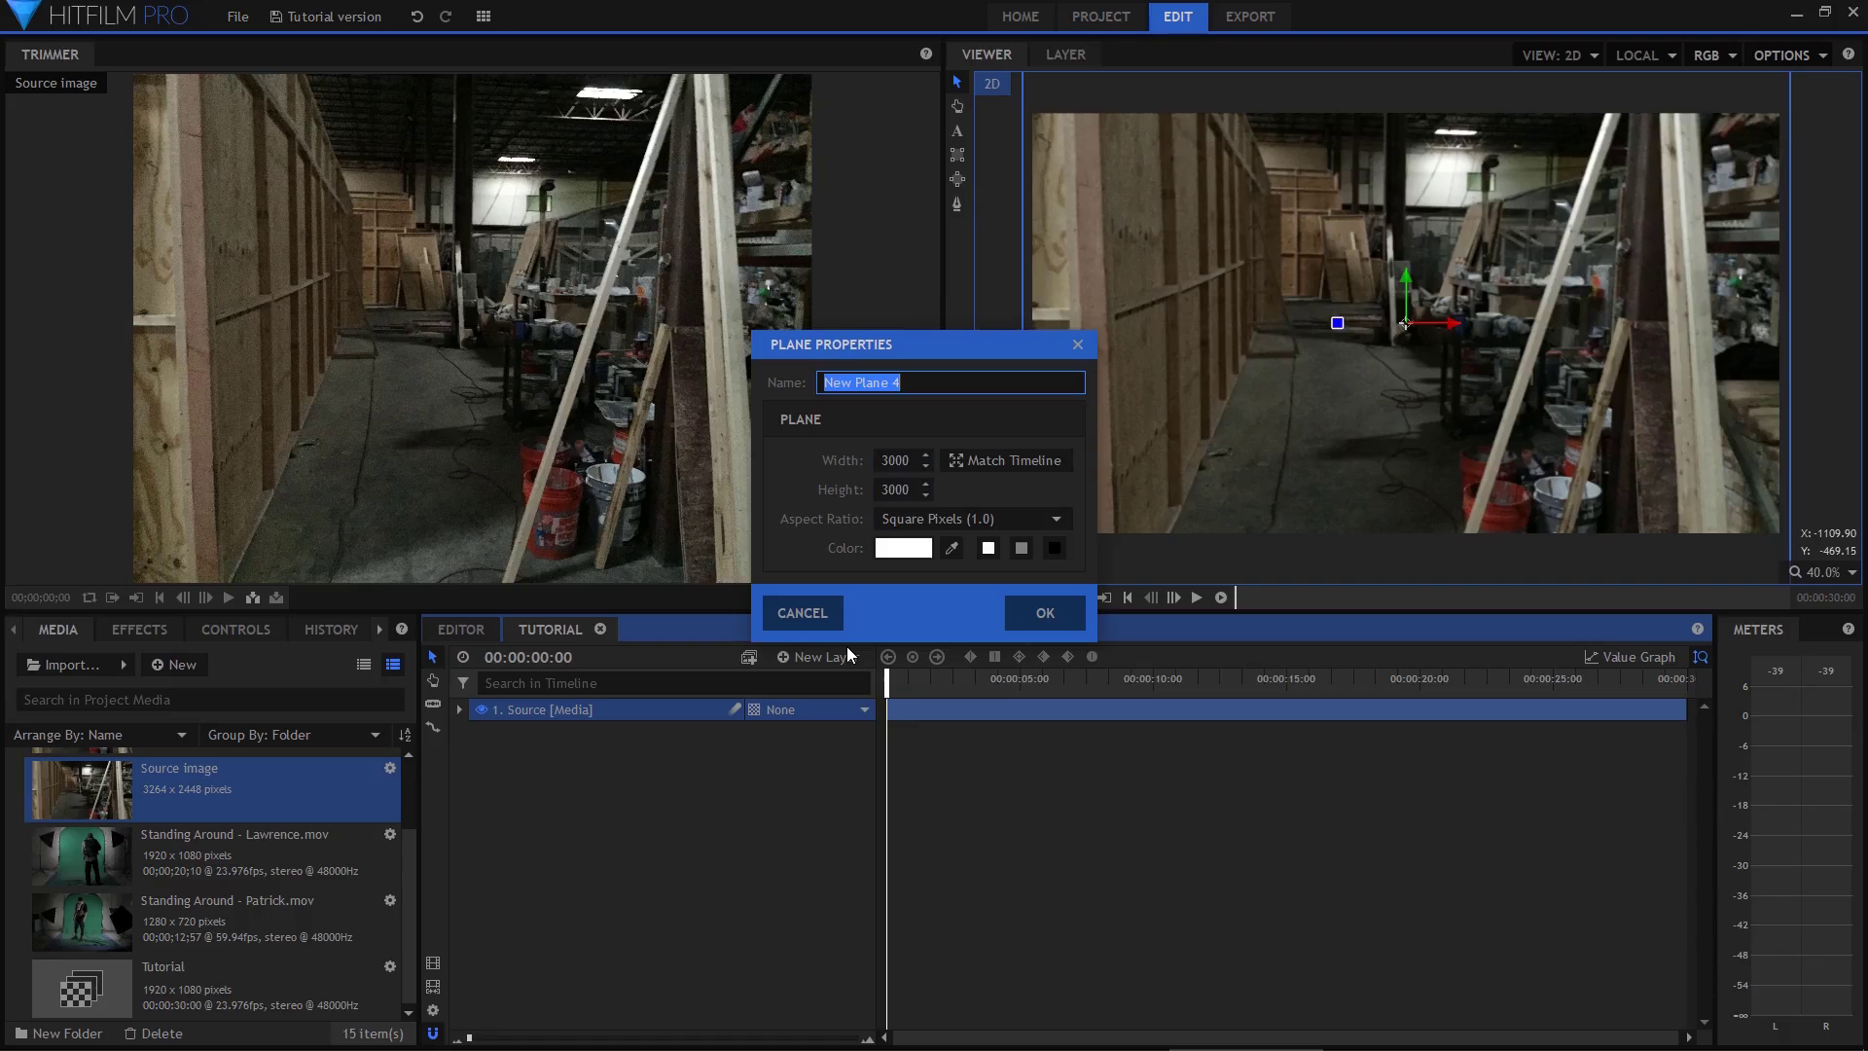
text(Surface)
click(1045, 613)
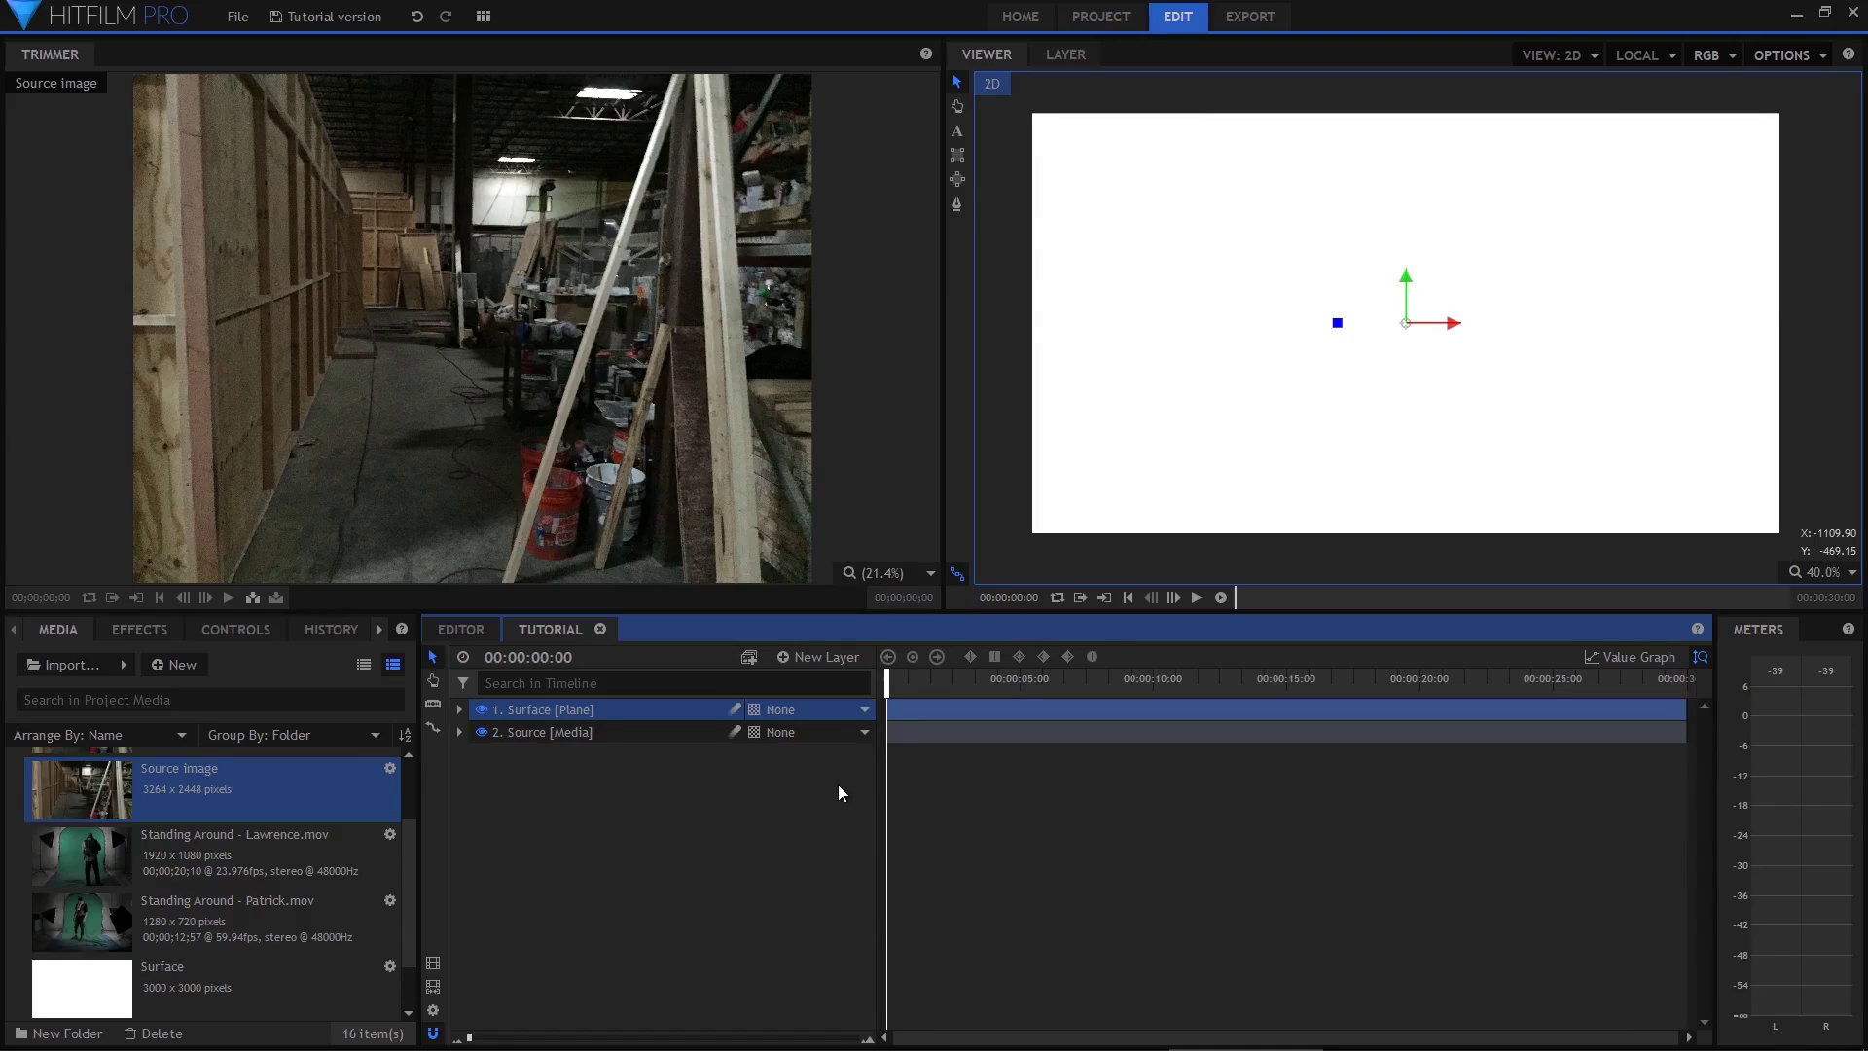
click(152, 635)
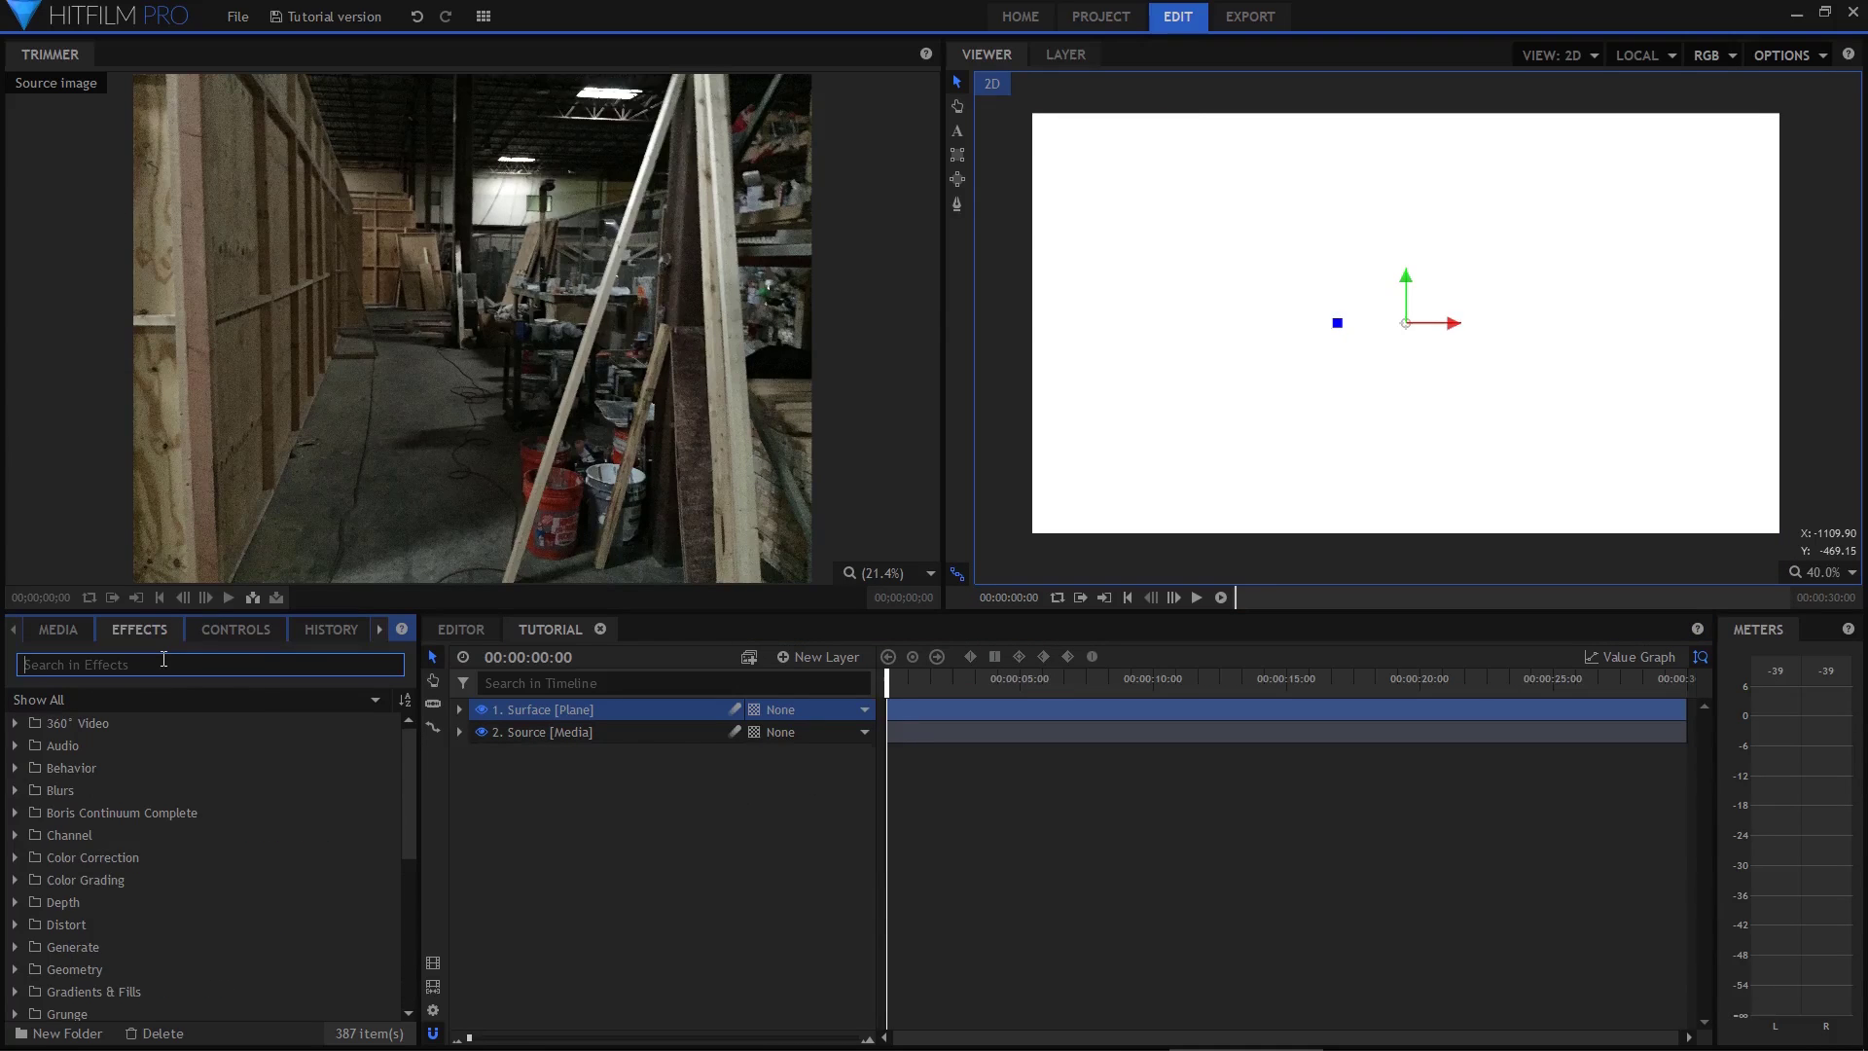
Apply the Projector and Grid effects to the Surface plane
text(proj)
drag(156, 745, 512, 725)
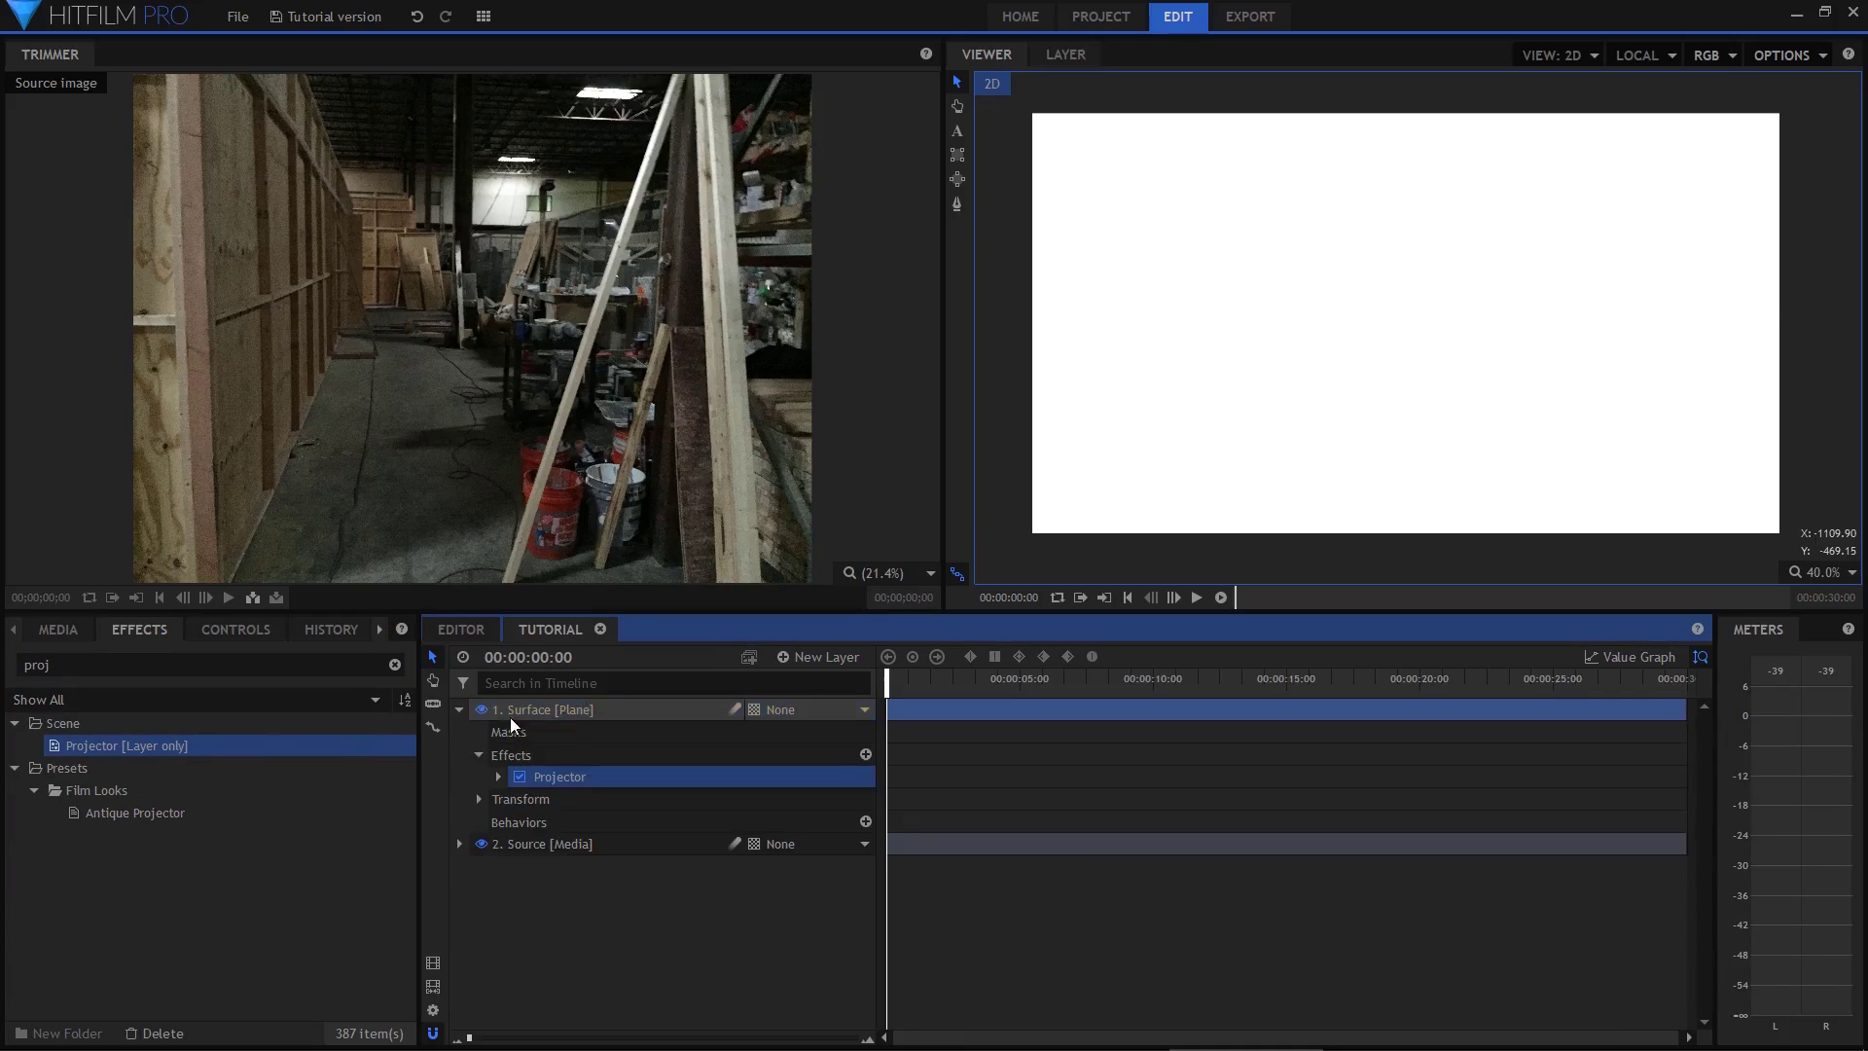
double_click(170, 664)
text(grid)
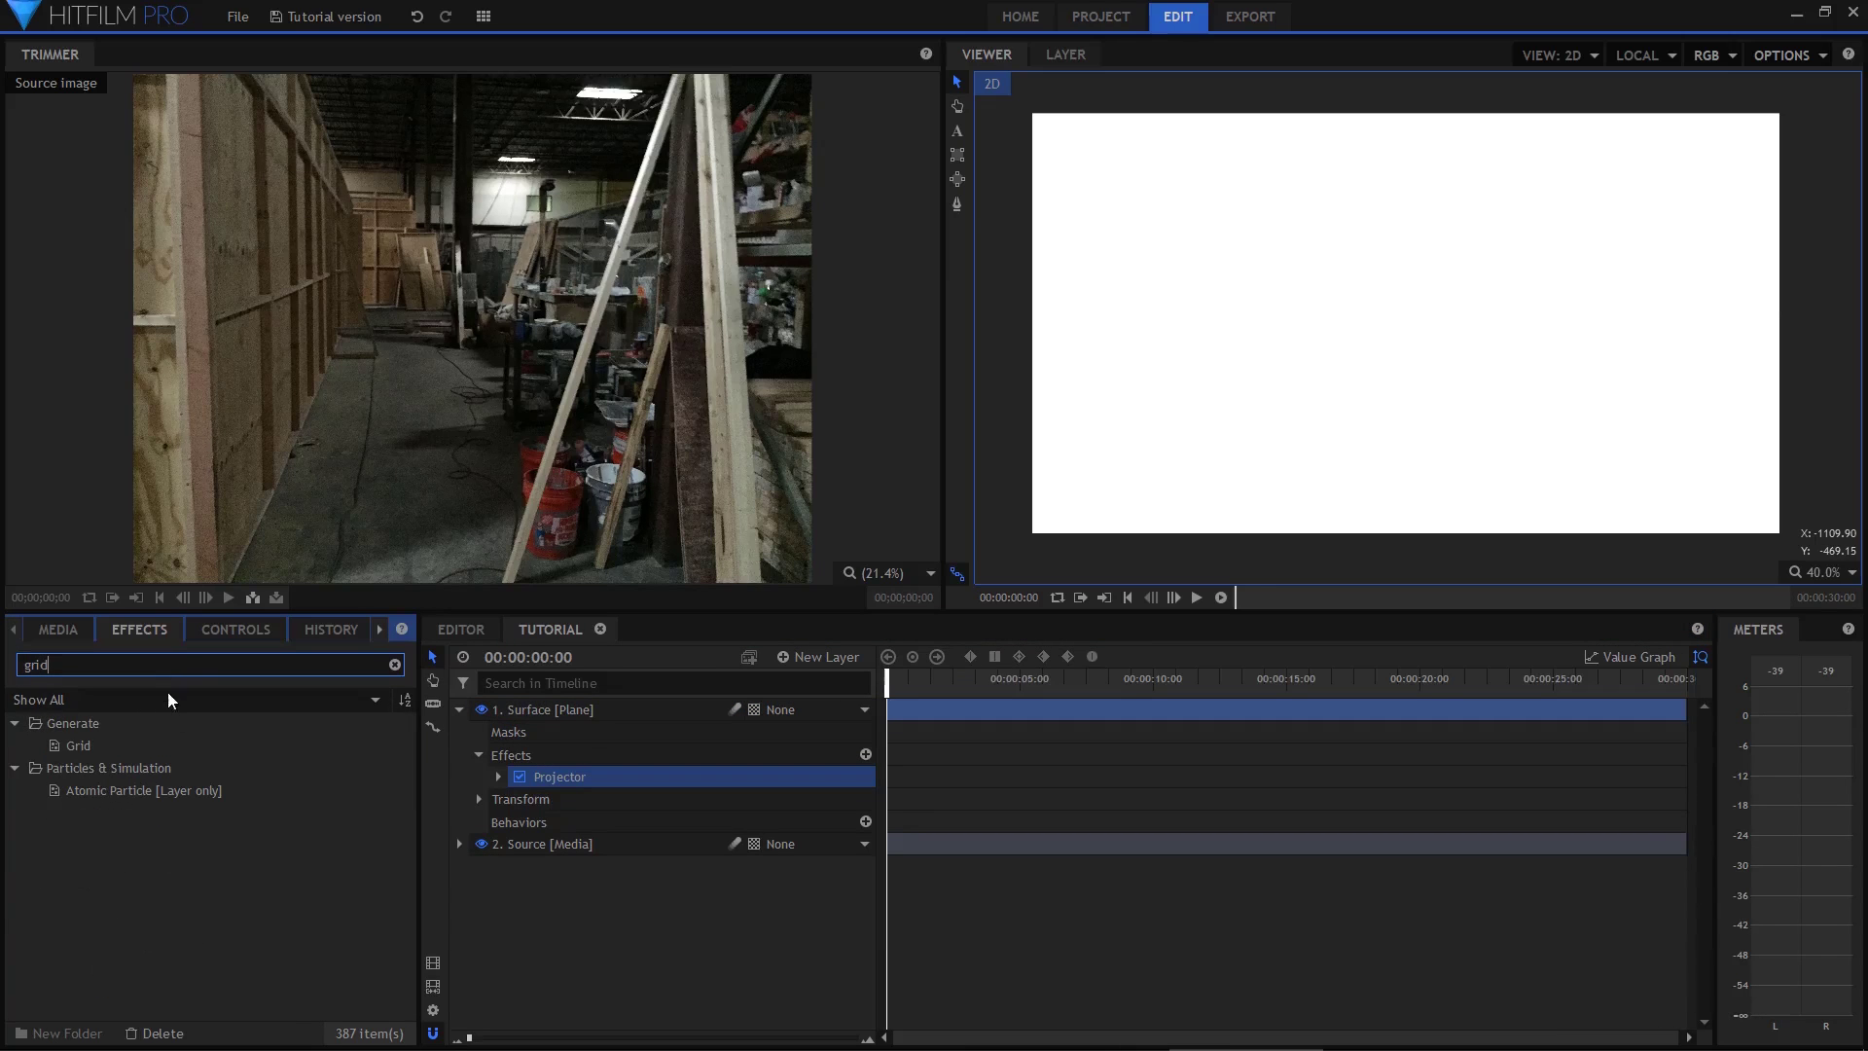
drag(180, 745, 608, 790)
Make the Surface and Source layers 3D planes, accepting the added camera
click(751, 710)
click(791, 756)
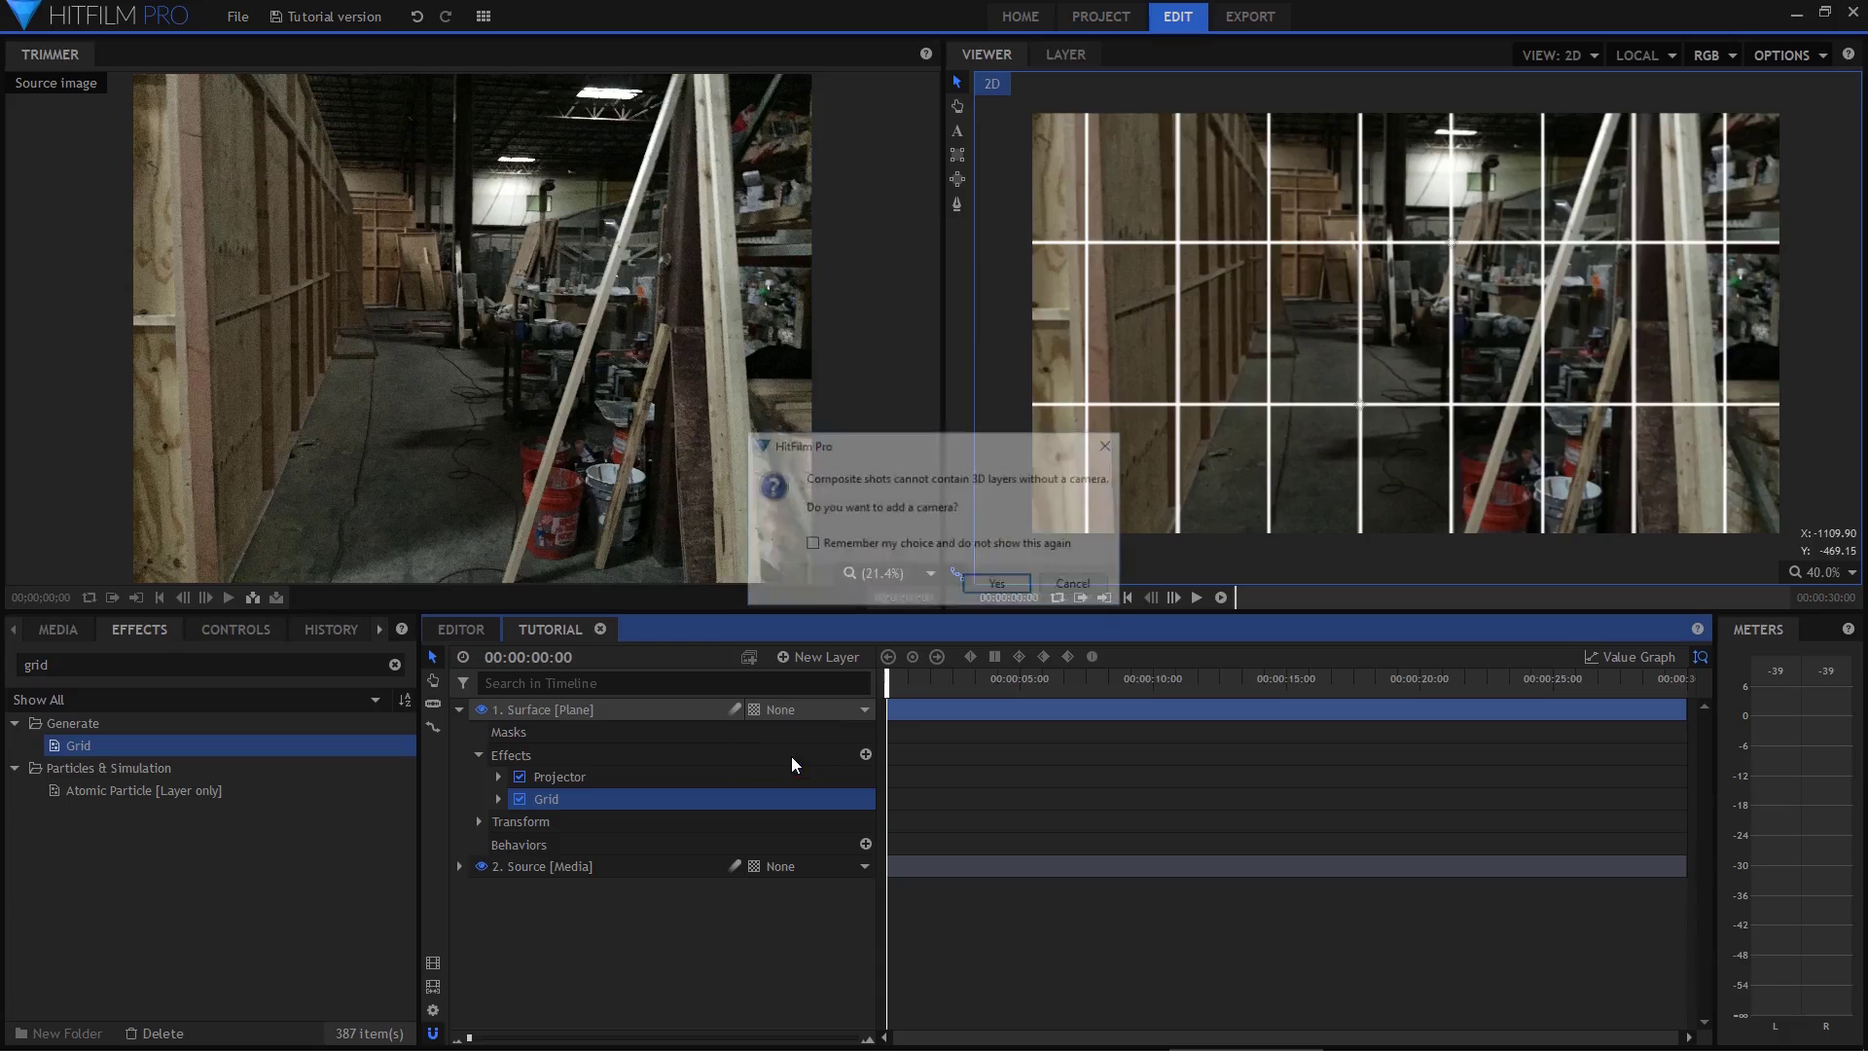
click(994, 582)
click(755, 911)
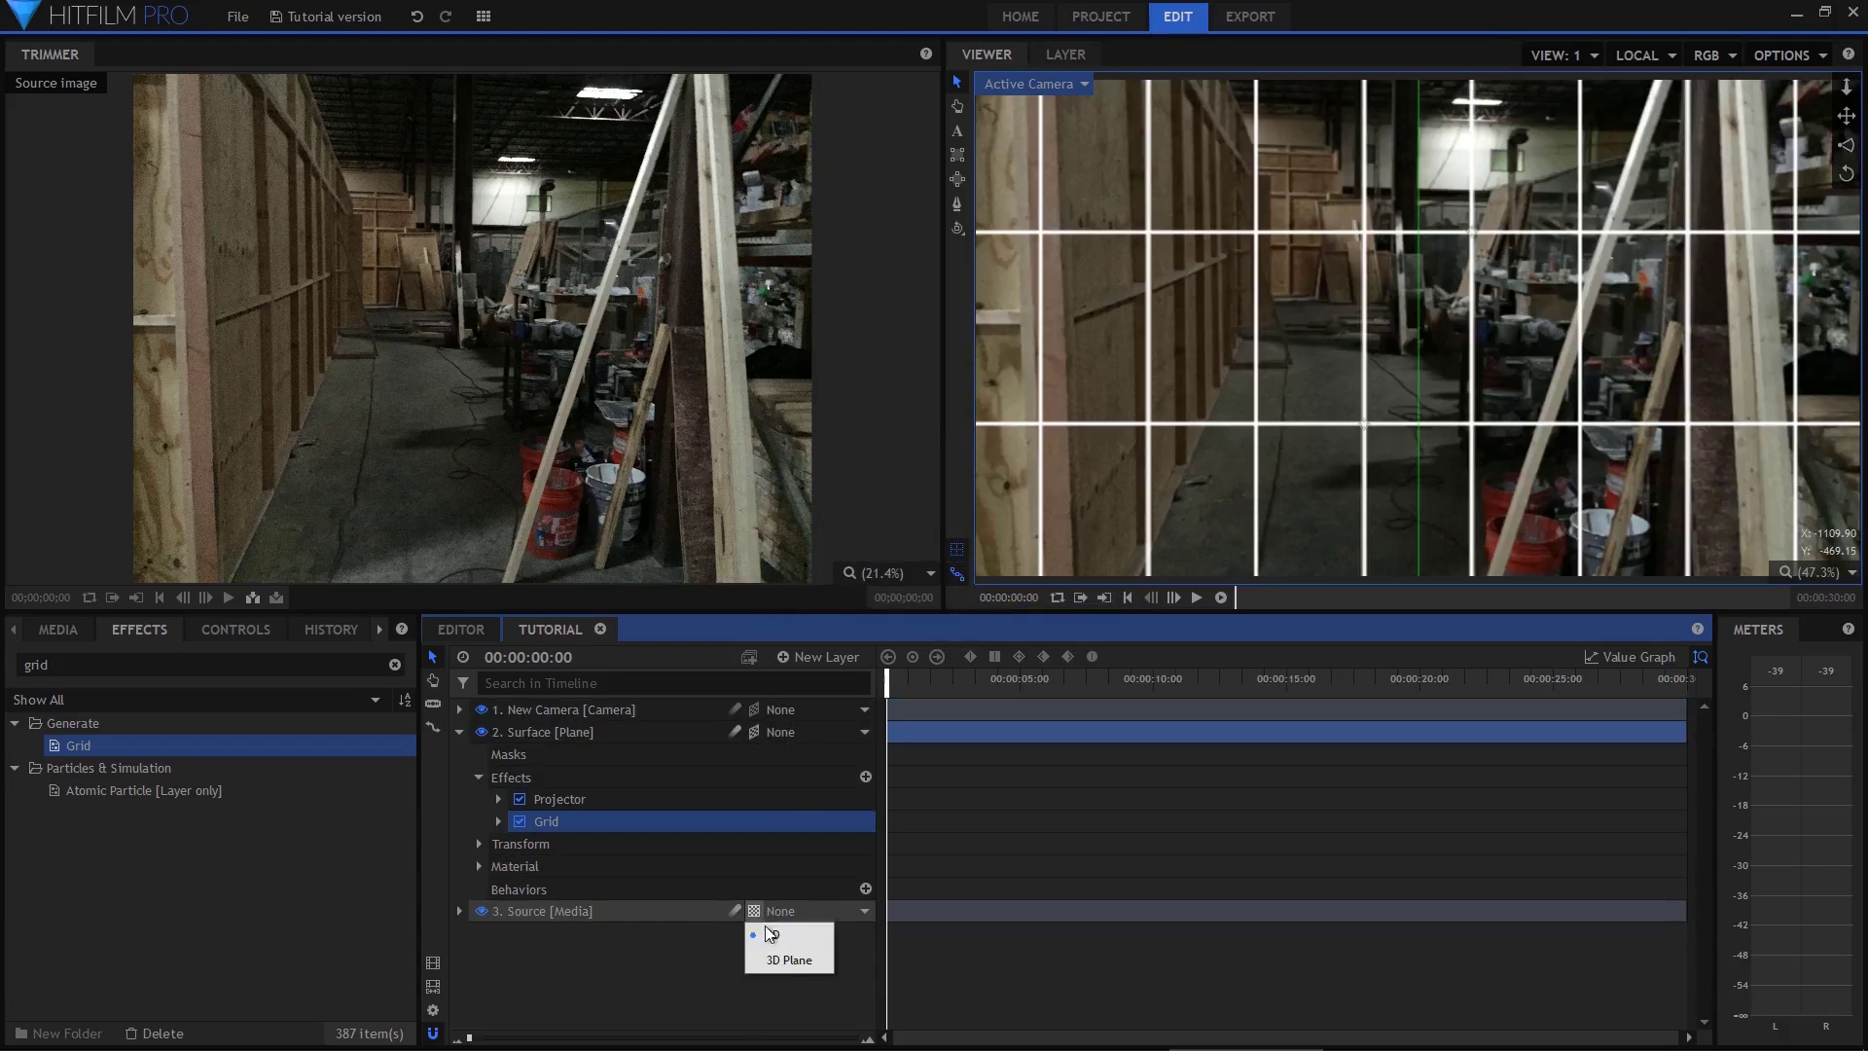
click(789, 961)
Name the camera Primary, then duplicate it as Projector placed below Surface
double_click(566, 709)
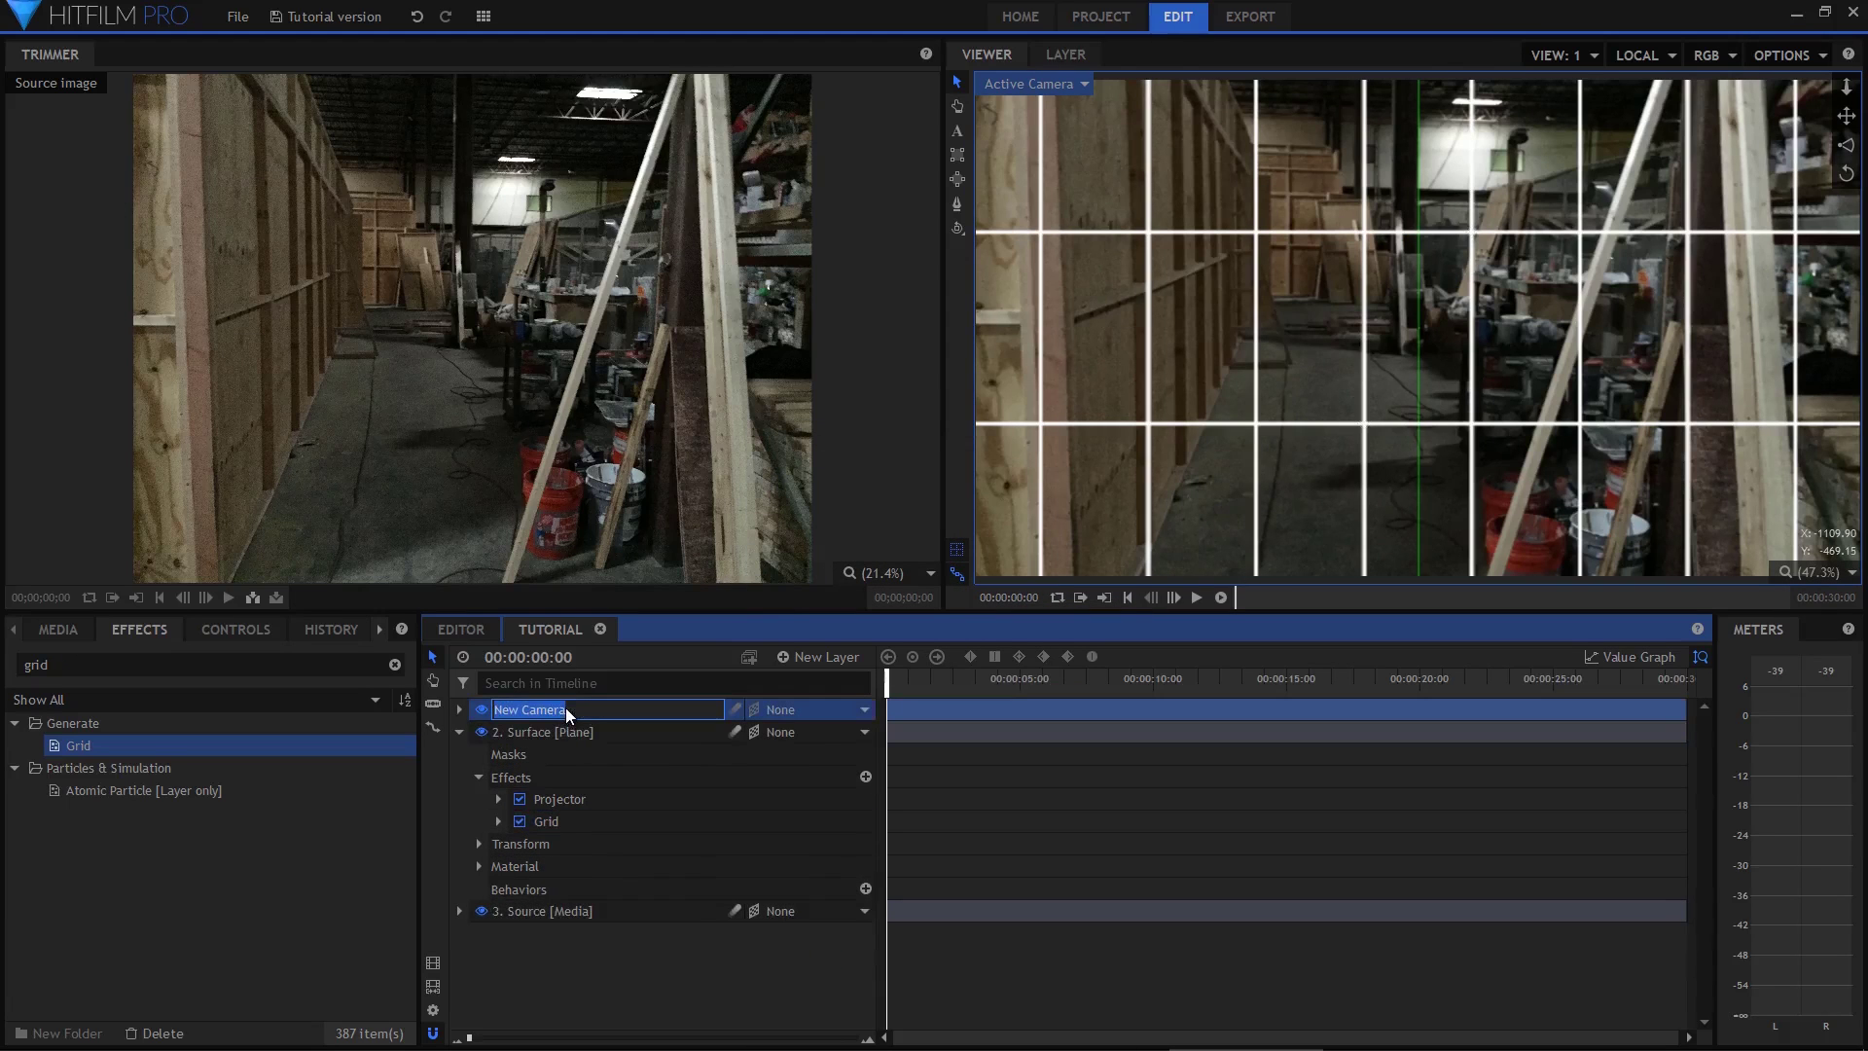
text(Primary)
key(Return)
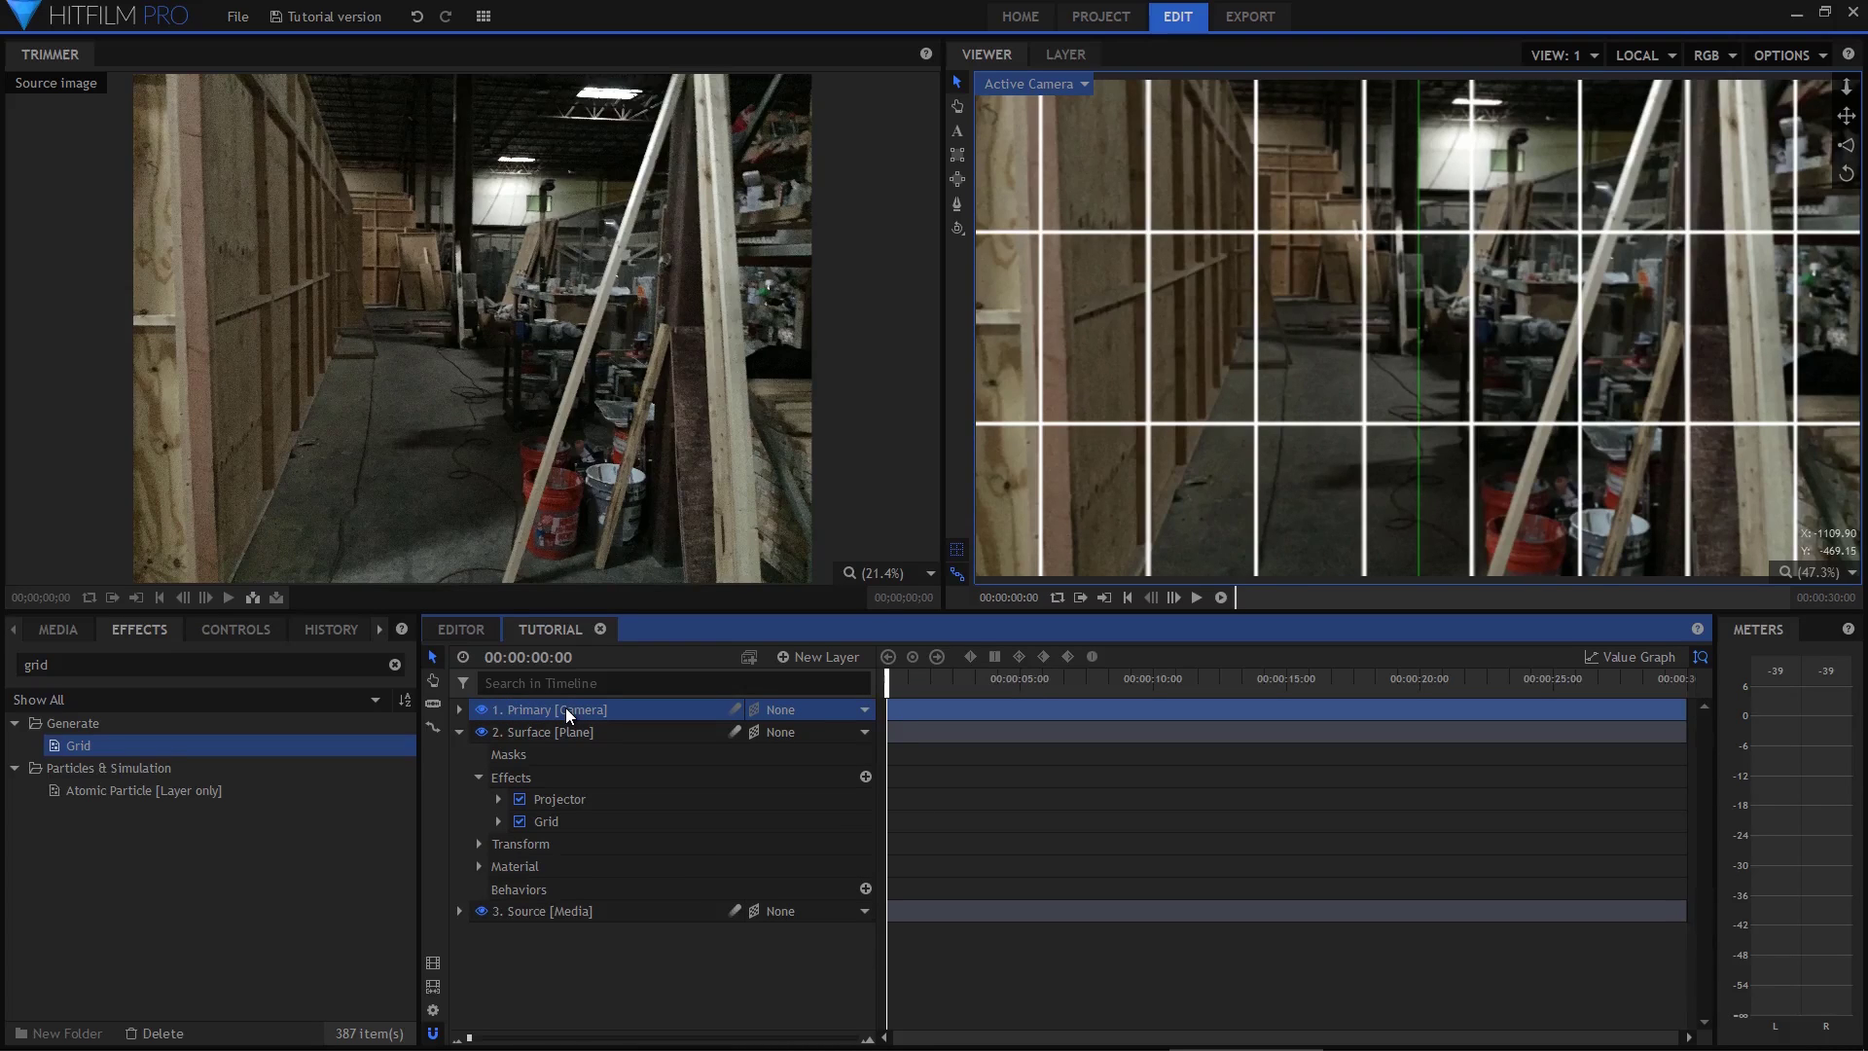
key(ctrl+d)
key(F2)
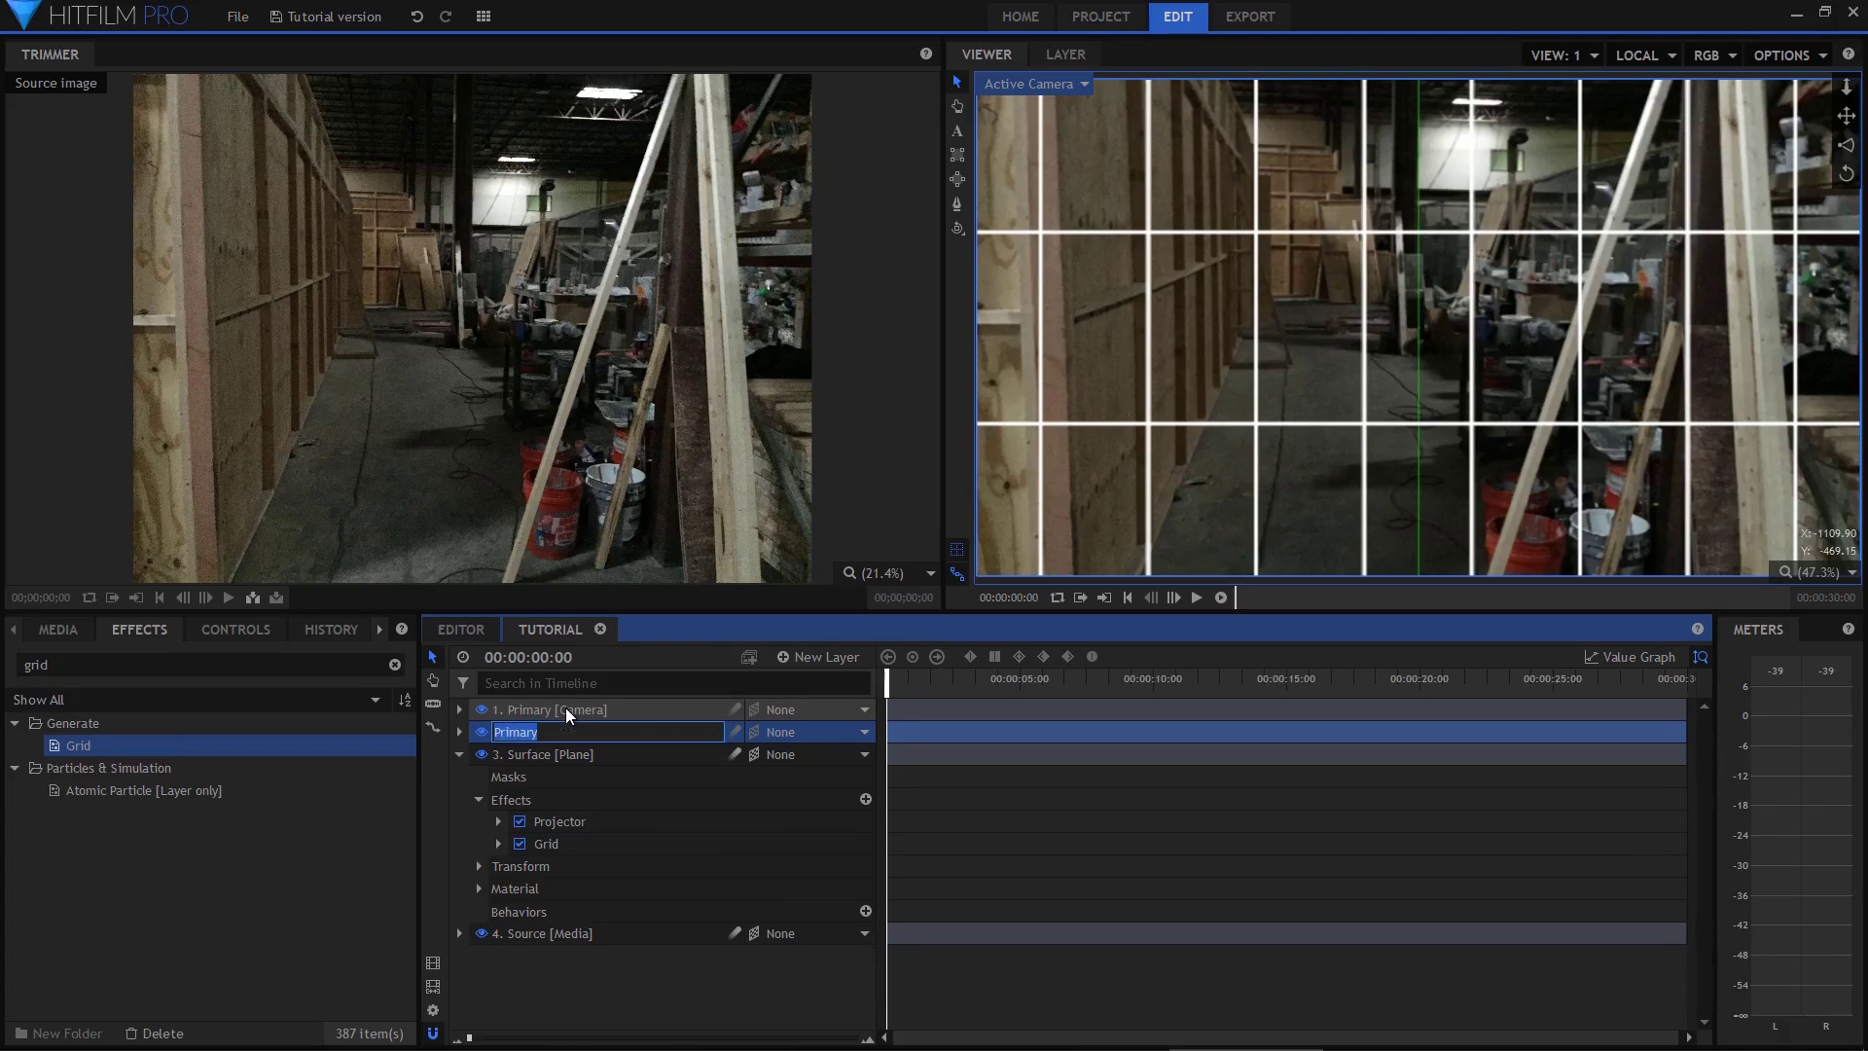
text(Projector)
key(Return)
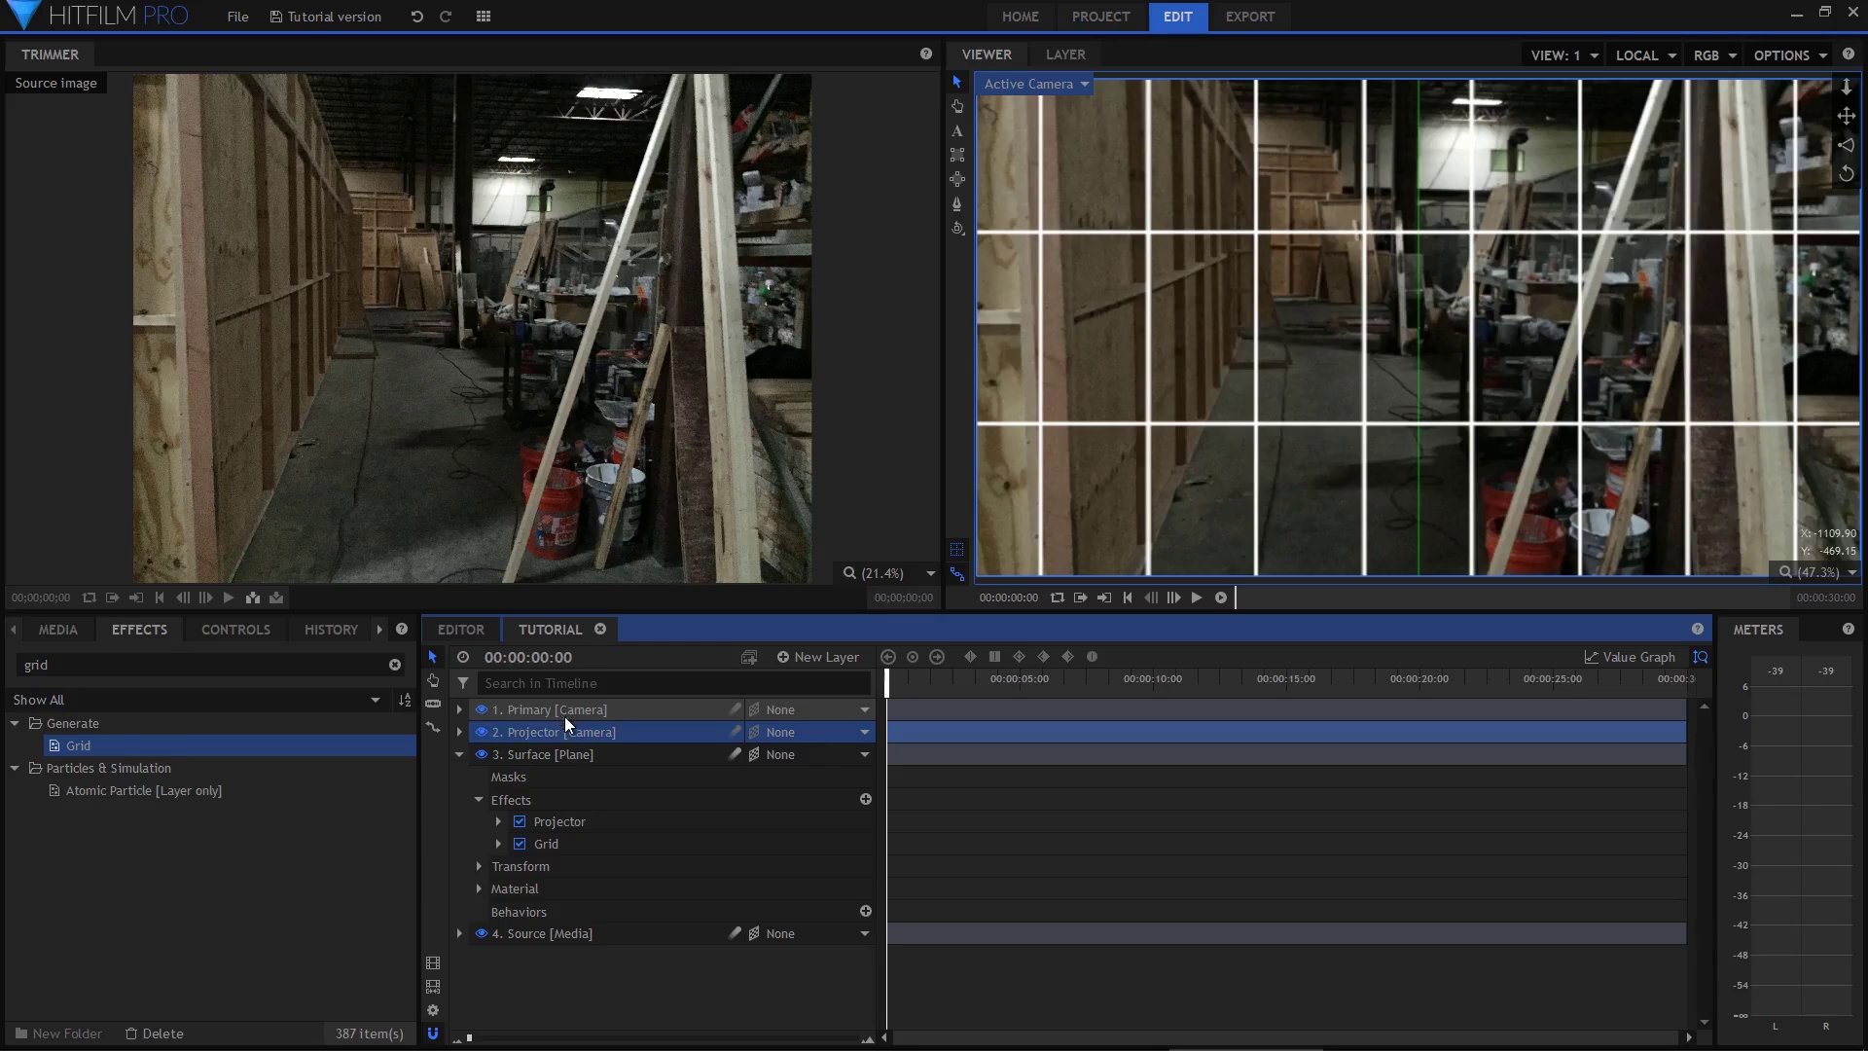
drag(564, 721, 553, 921)
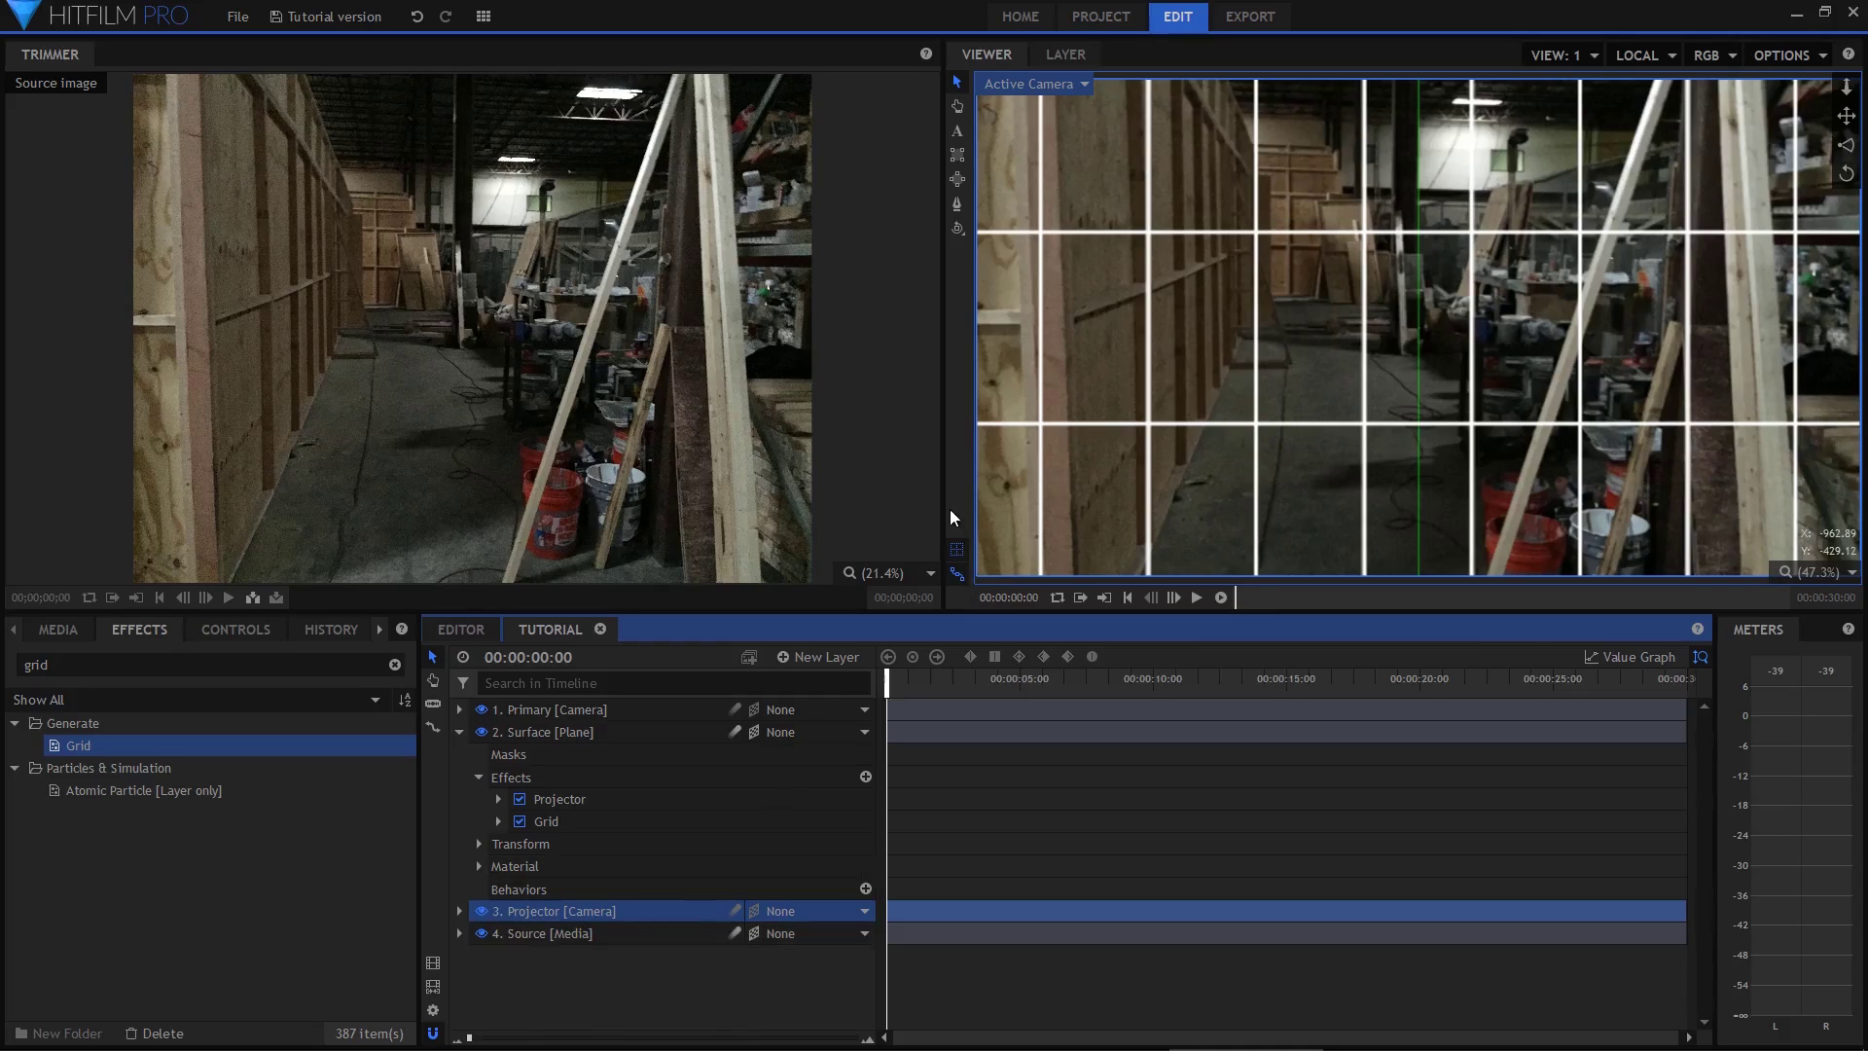
drag(943, 509, 720, 528)
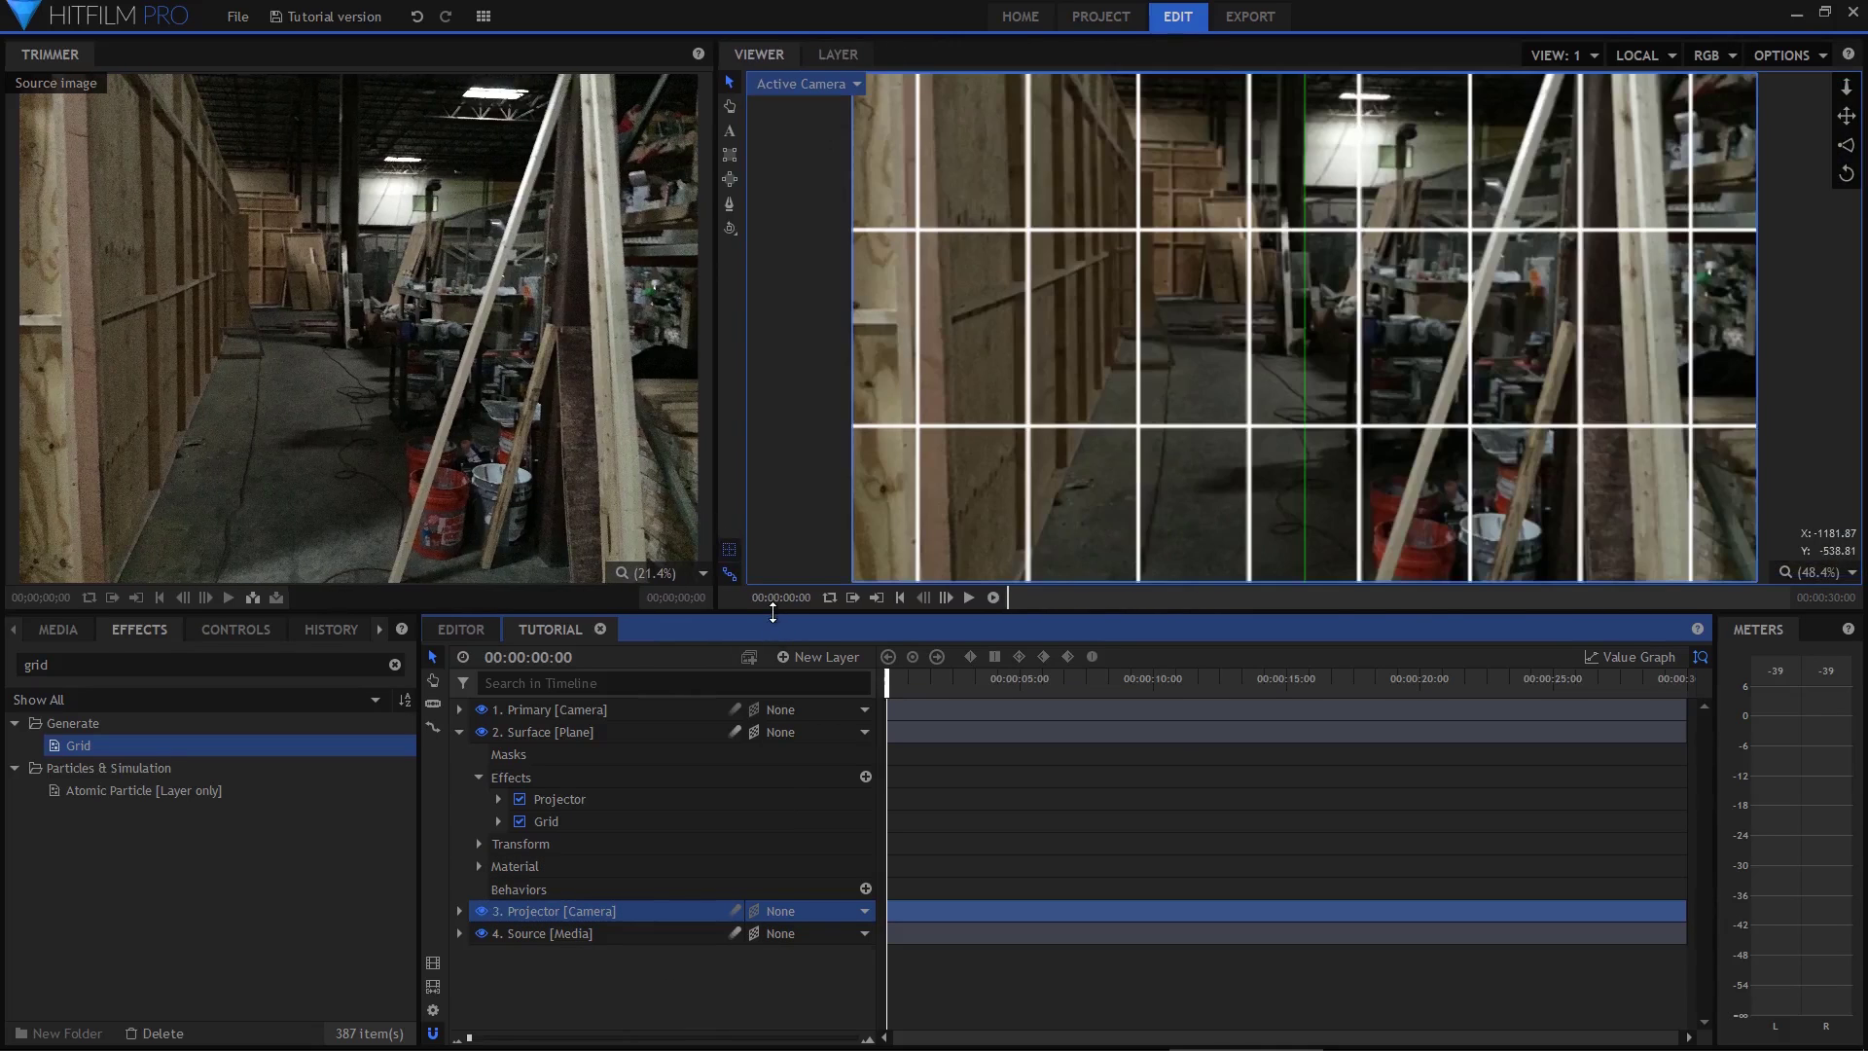
drag(773, 614, 772, 674)
Hide the Source layer and set the Grid effect's blend mode to Normal
click(480, 979)
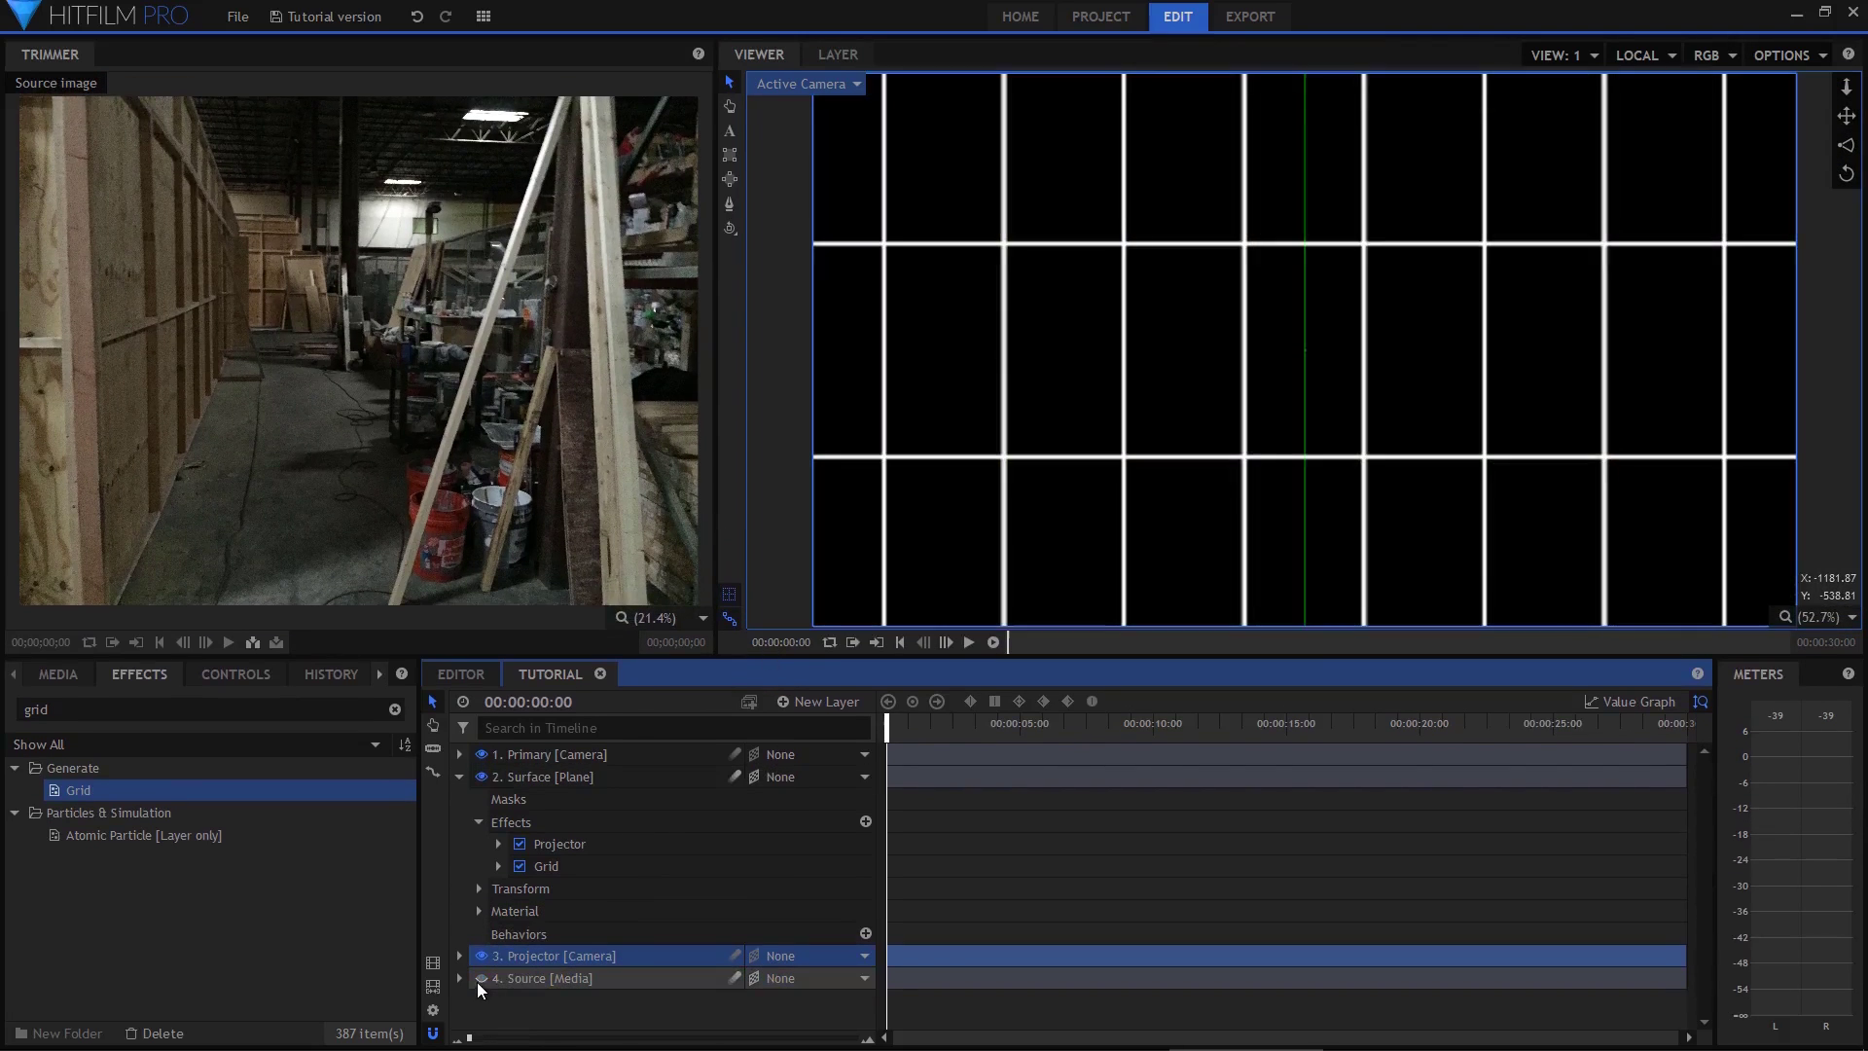
click(732, 589)
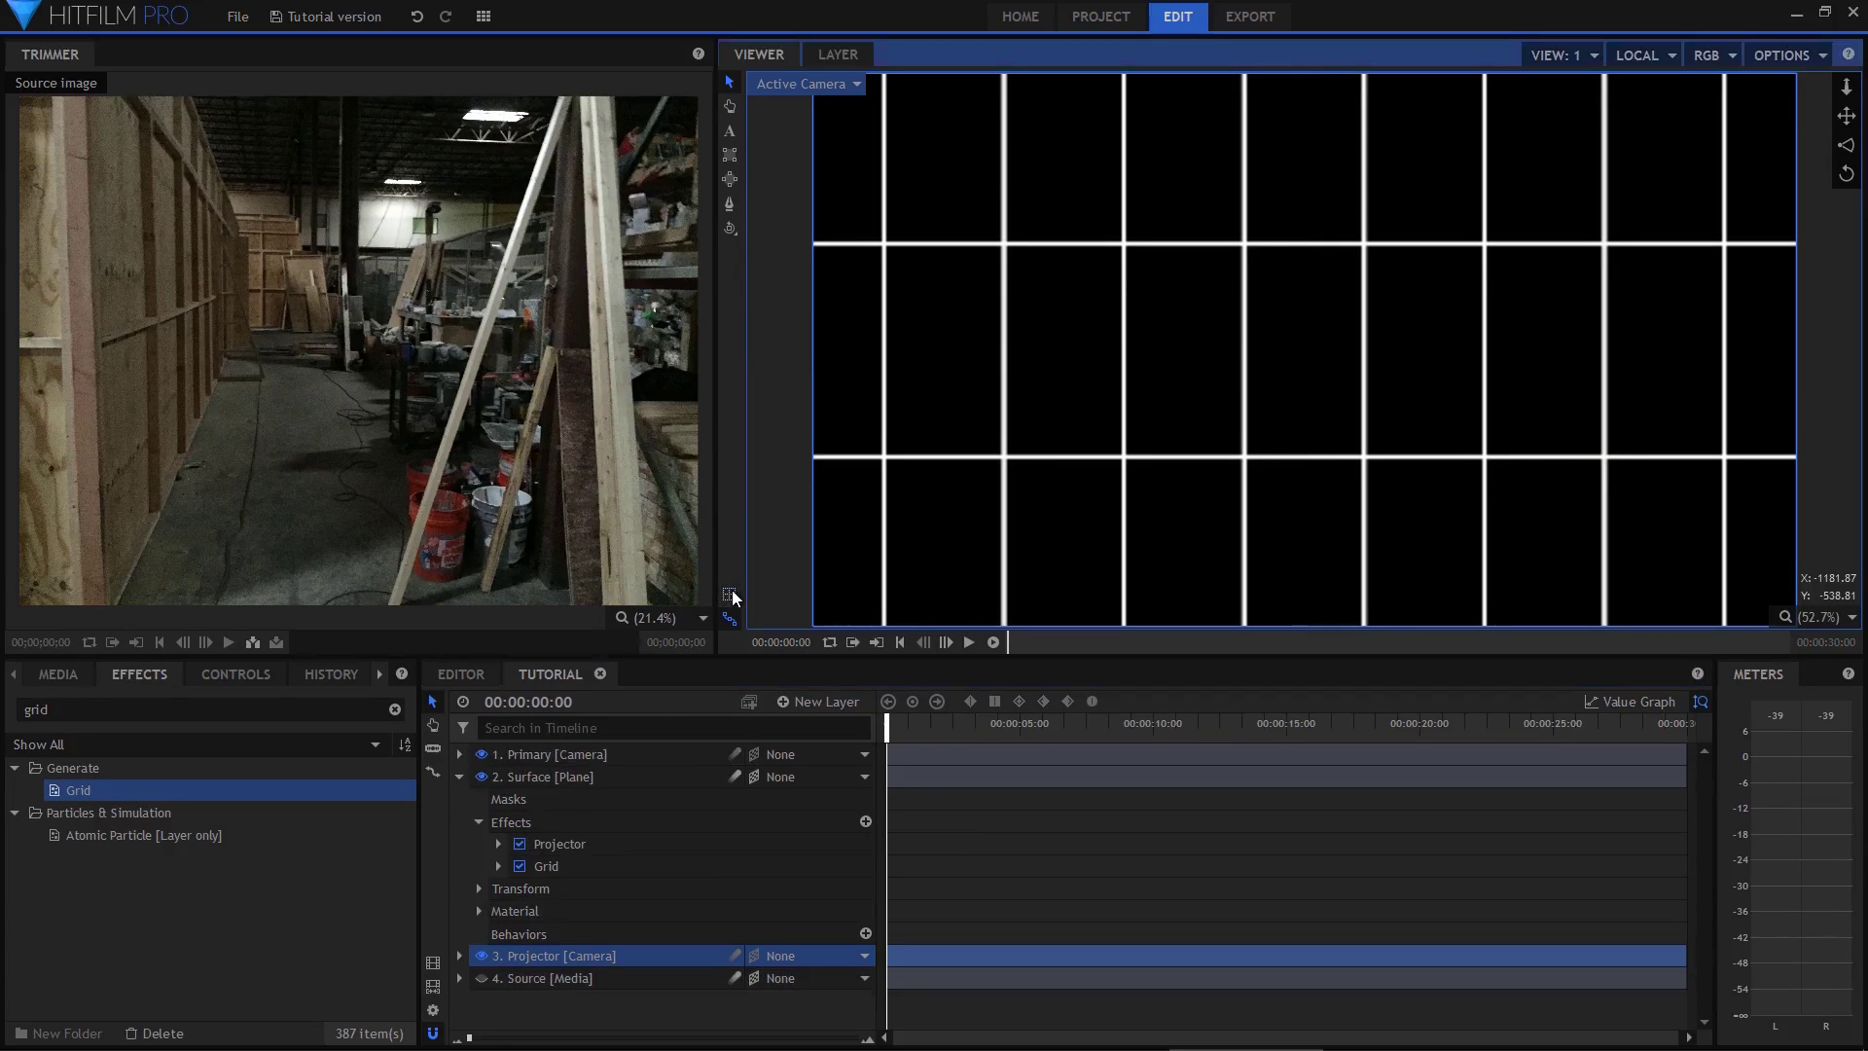
click(498, 844)
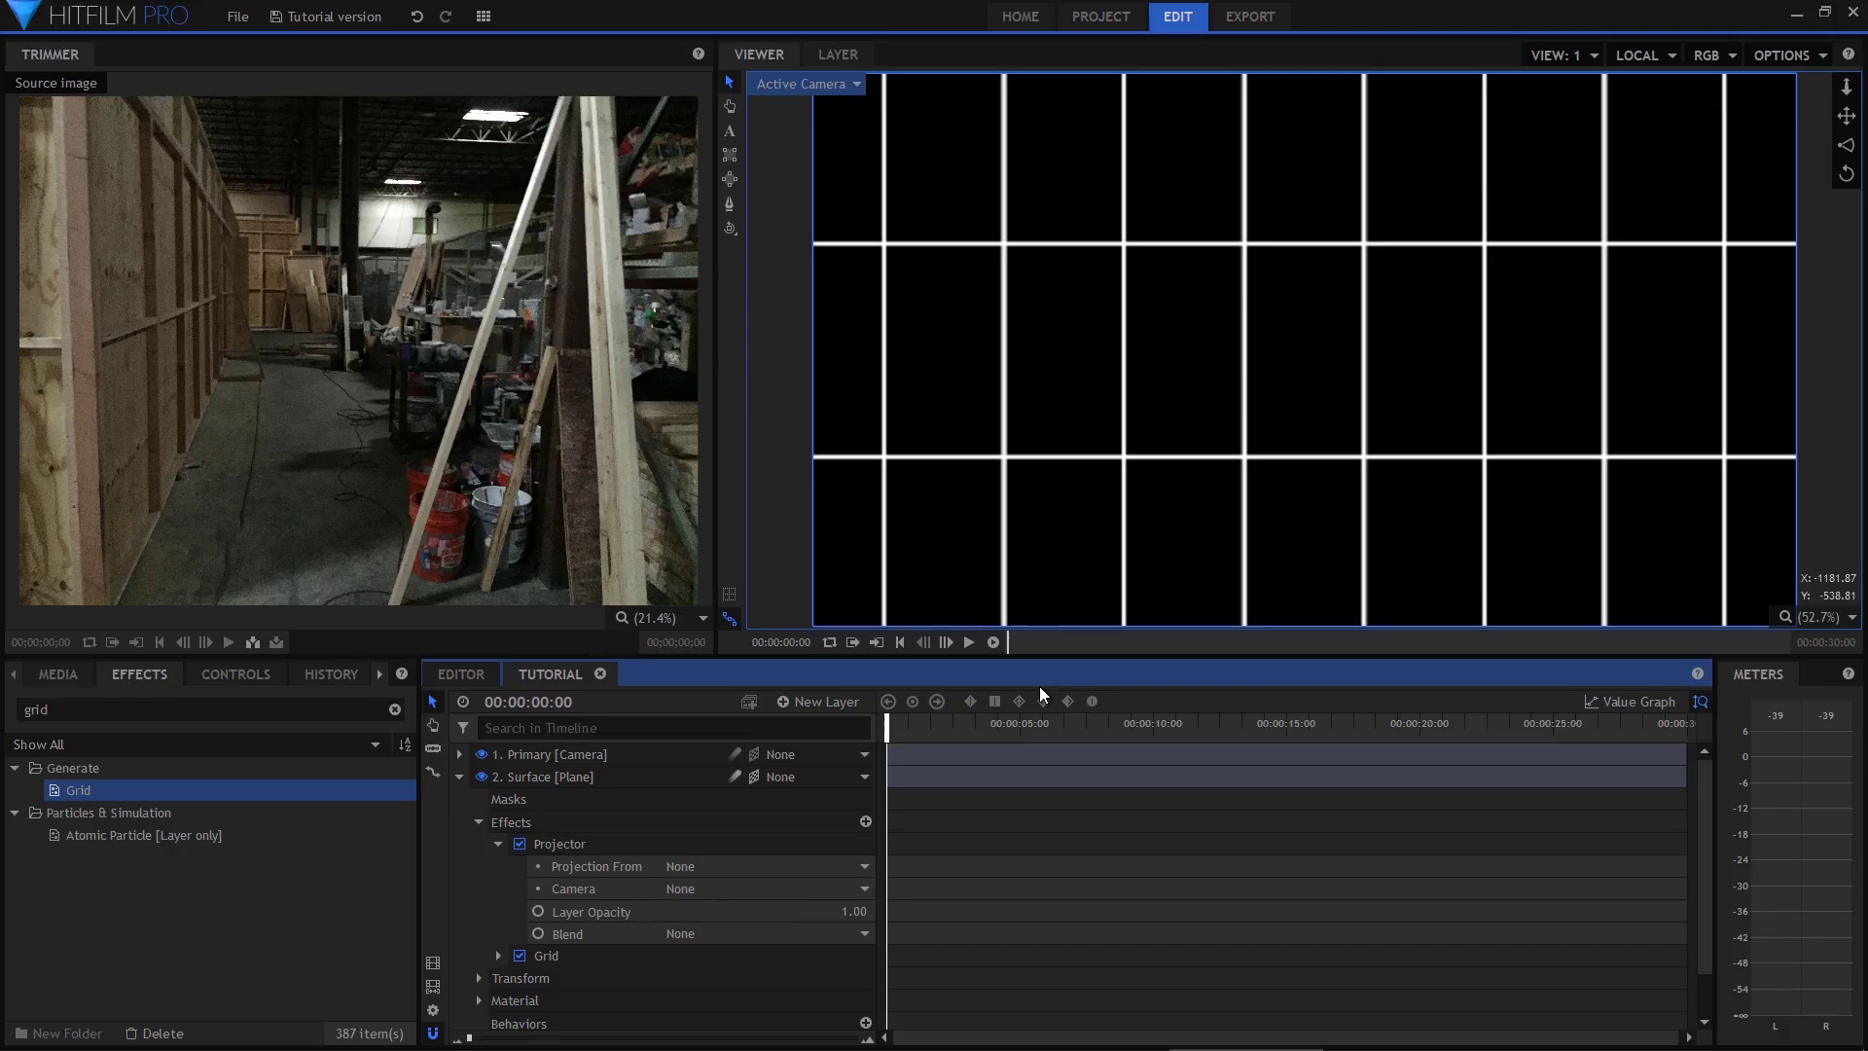
click(499, 956)
scroll(577, 963, down, 3)
scroll(577, 963, down, 3)
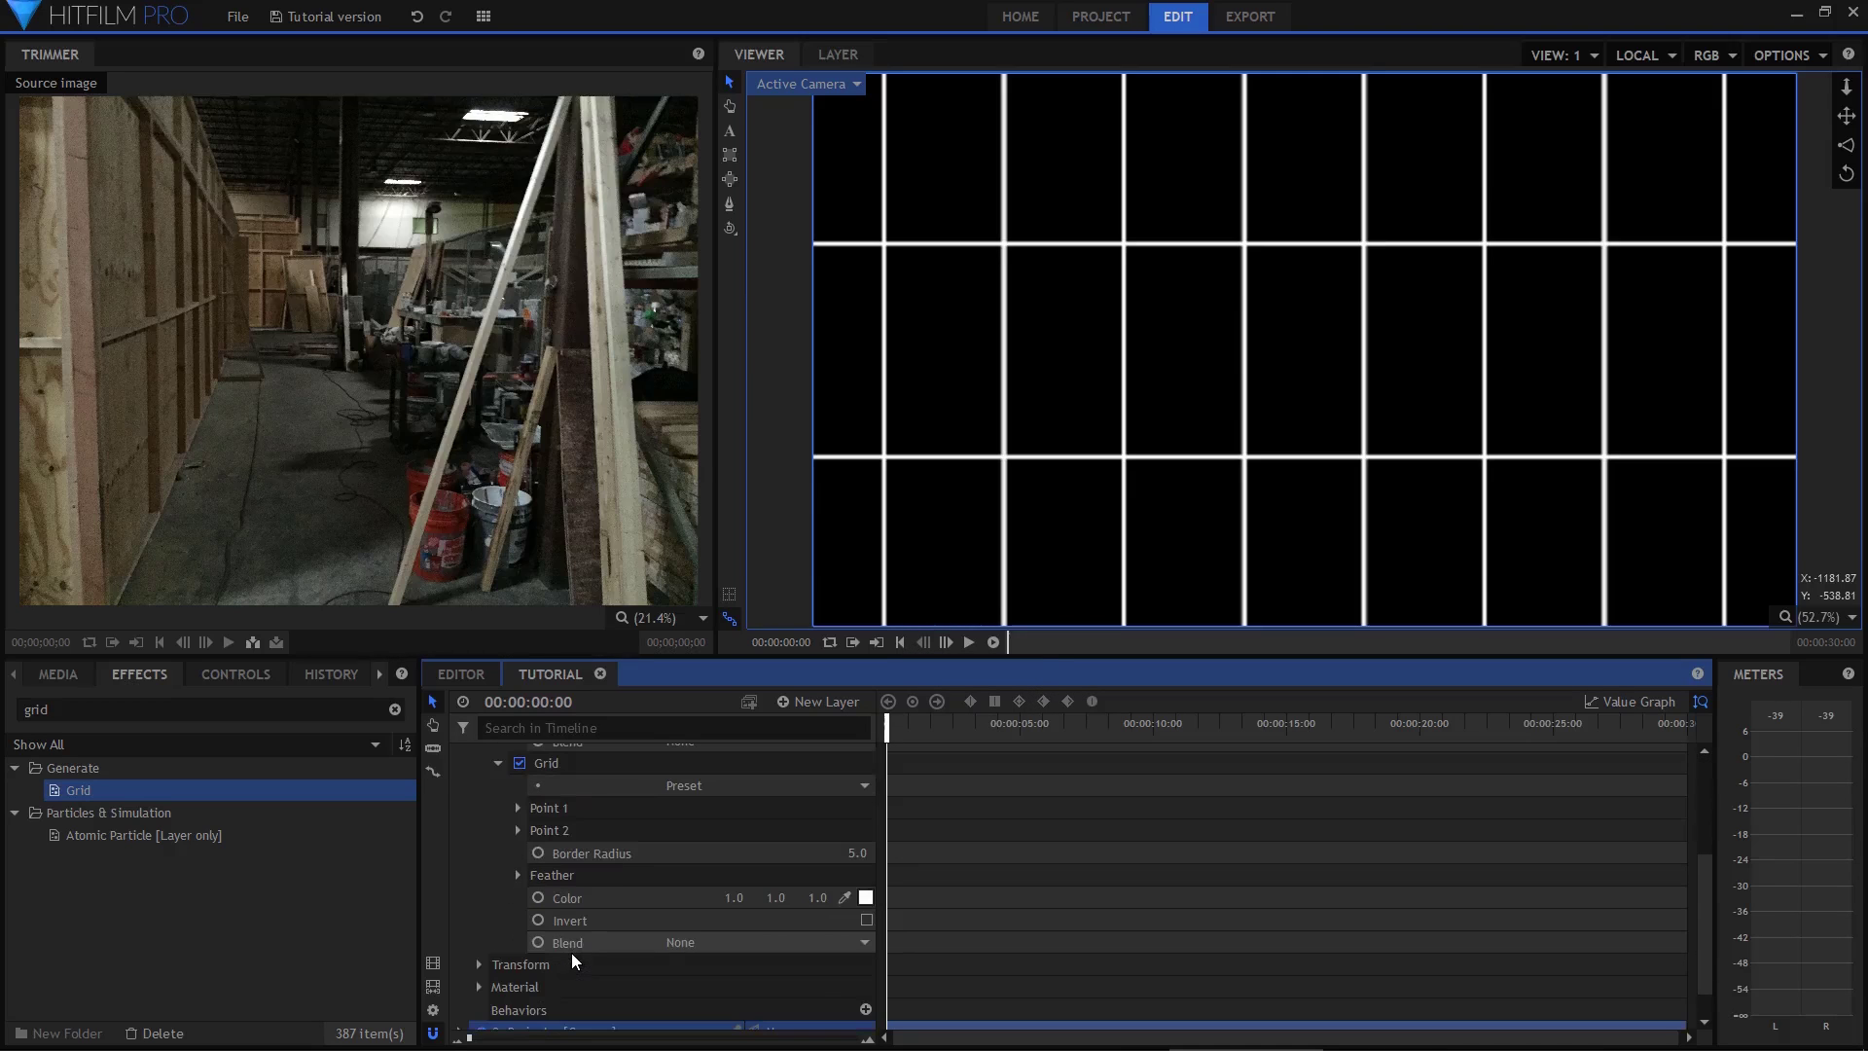
click(721, 944)
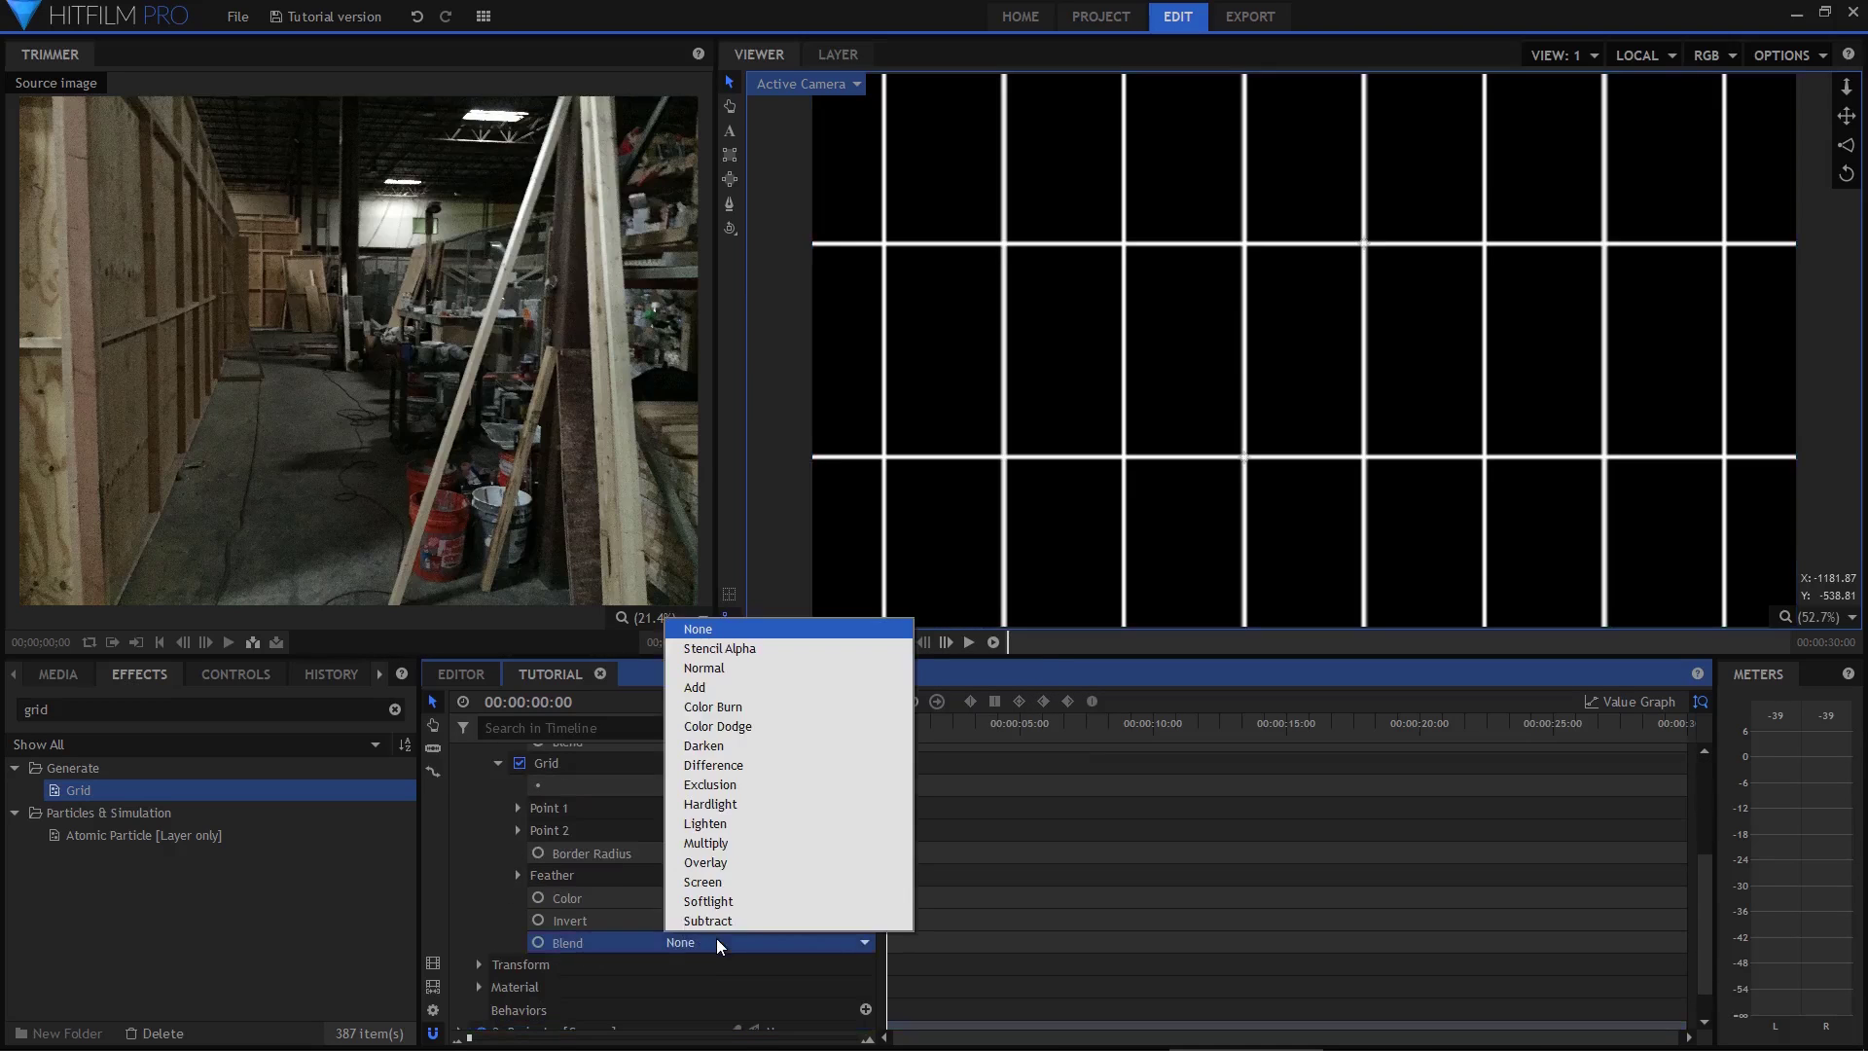
click(736, 667)
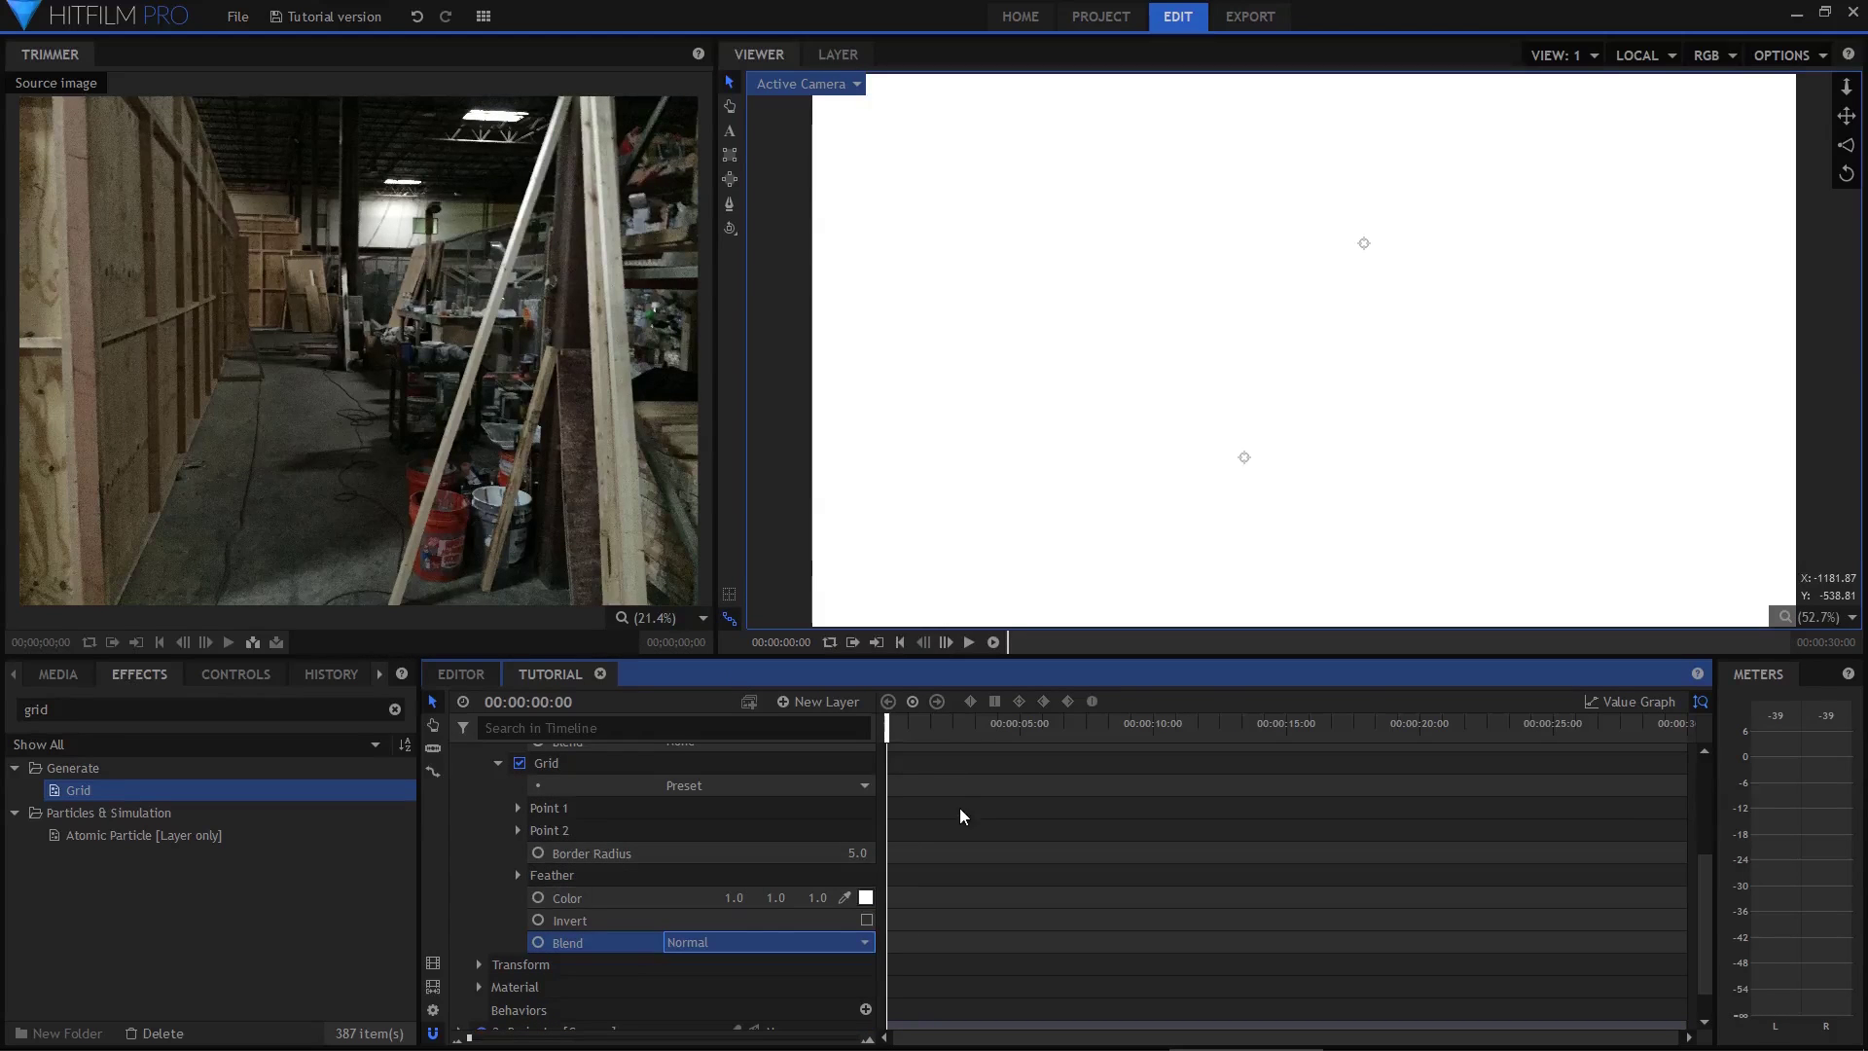
Set the Projector effect to project Source footage through the Projector camera
scroll(925, 844, up, 6)
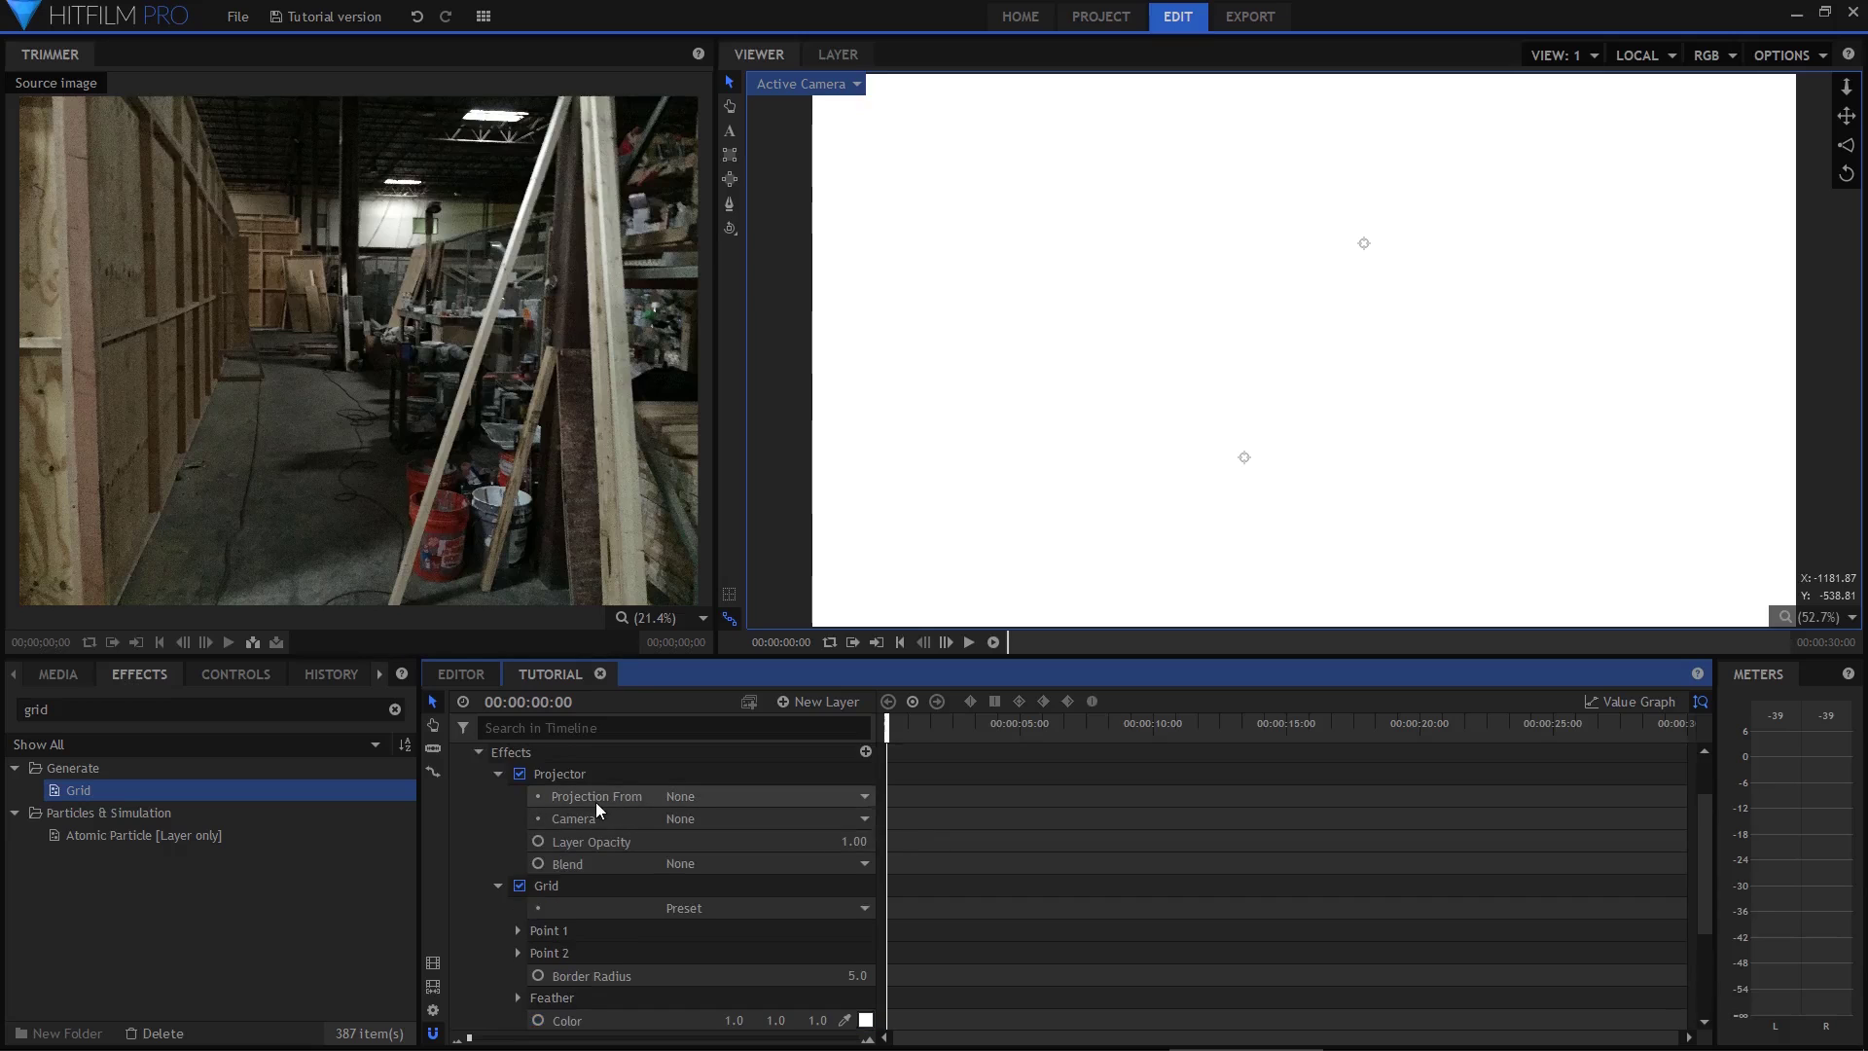
click(718, 799)
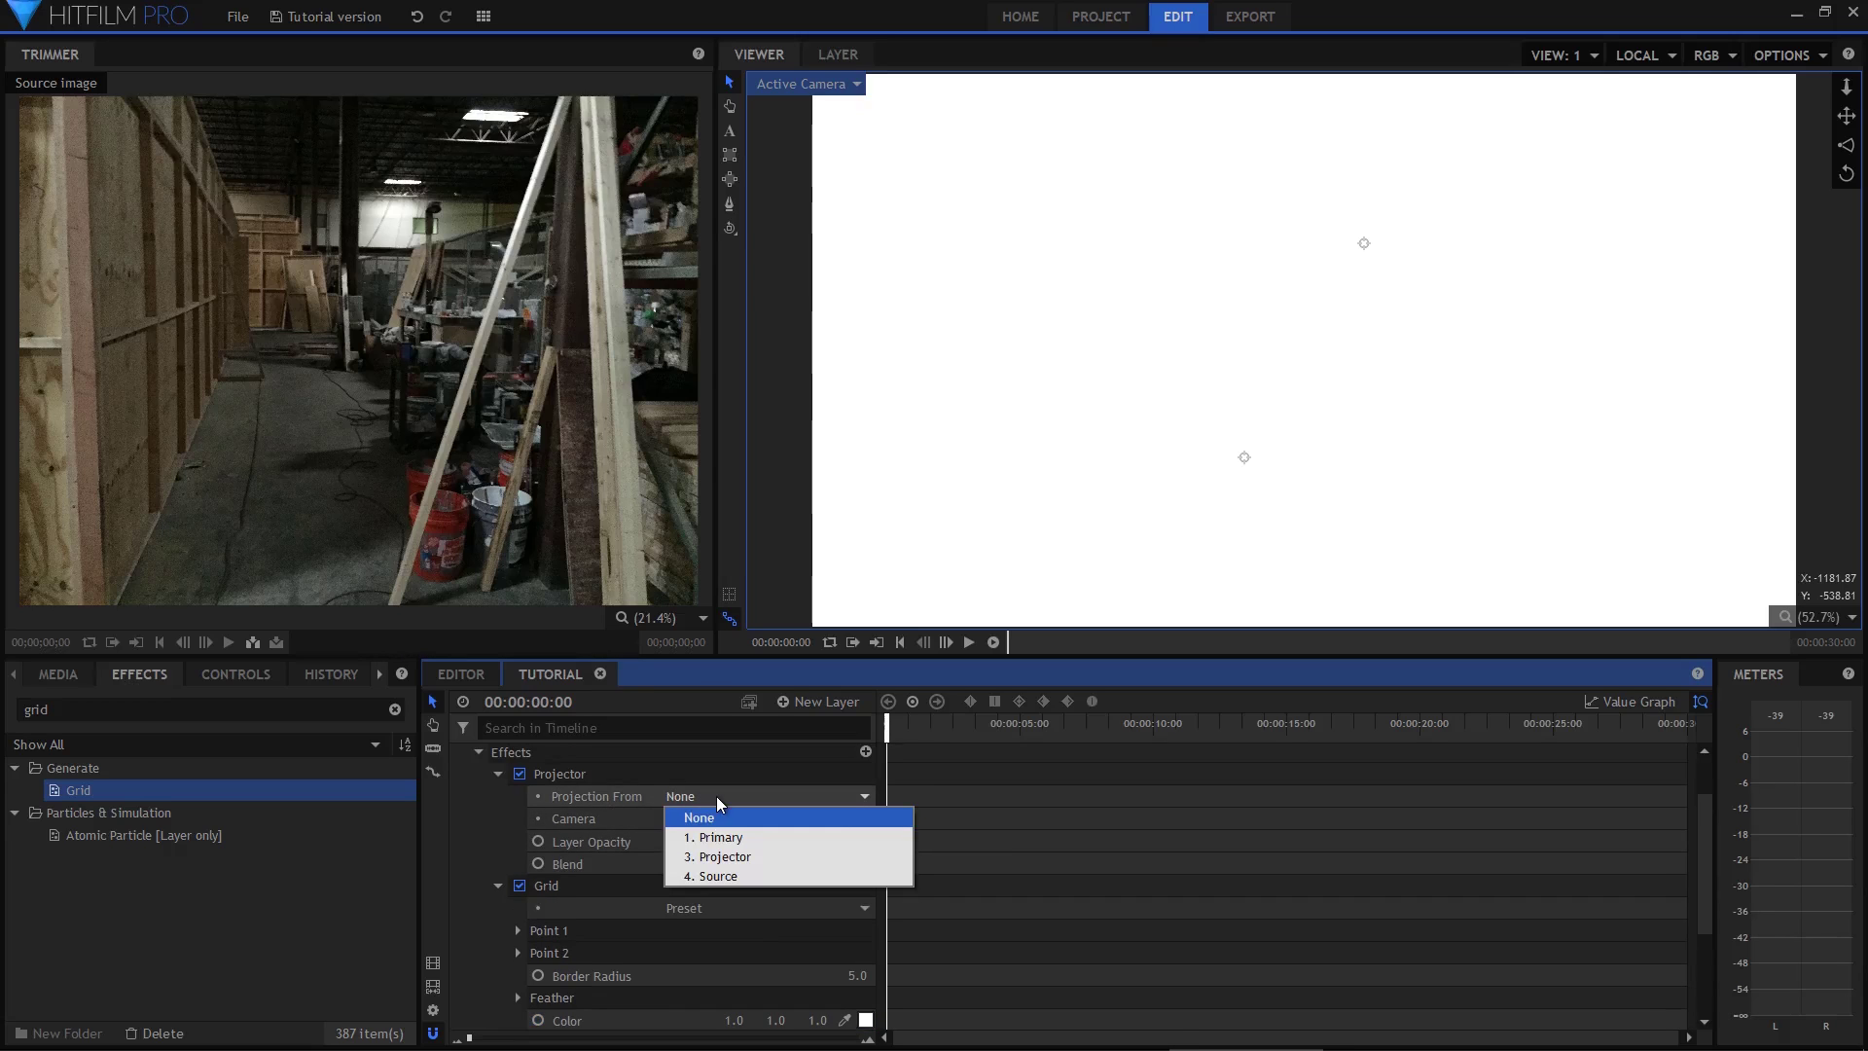
click(814, 880)
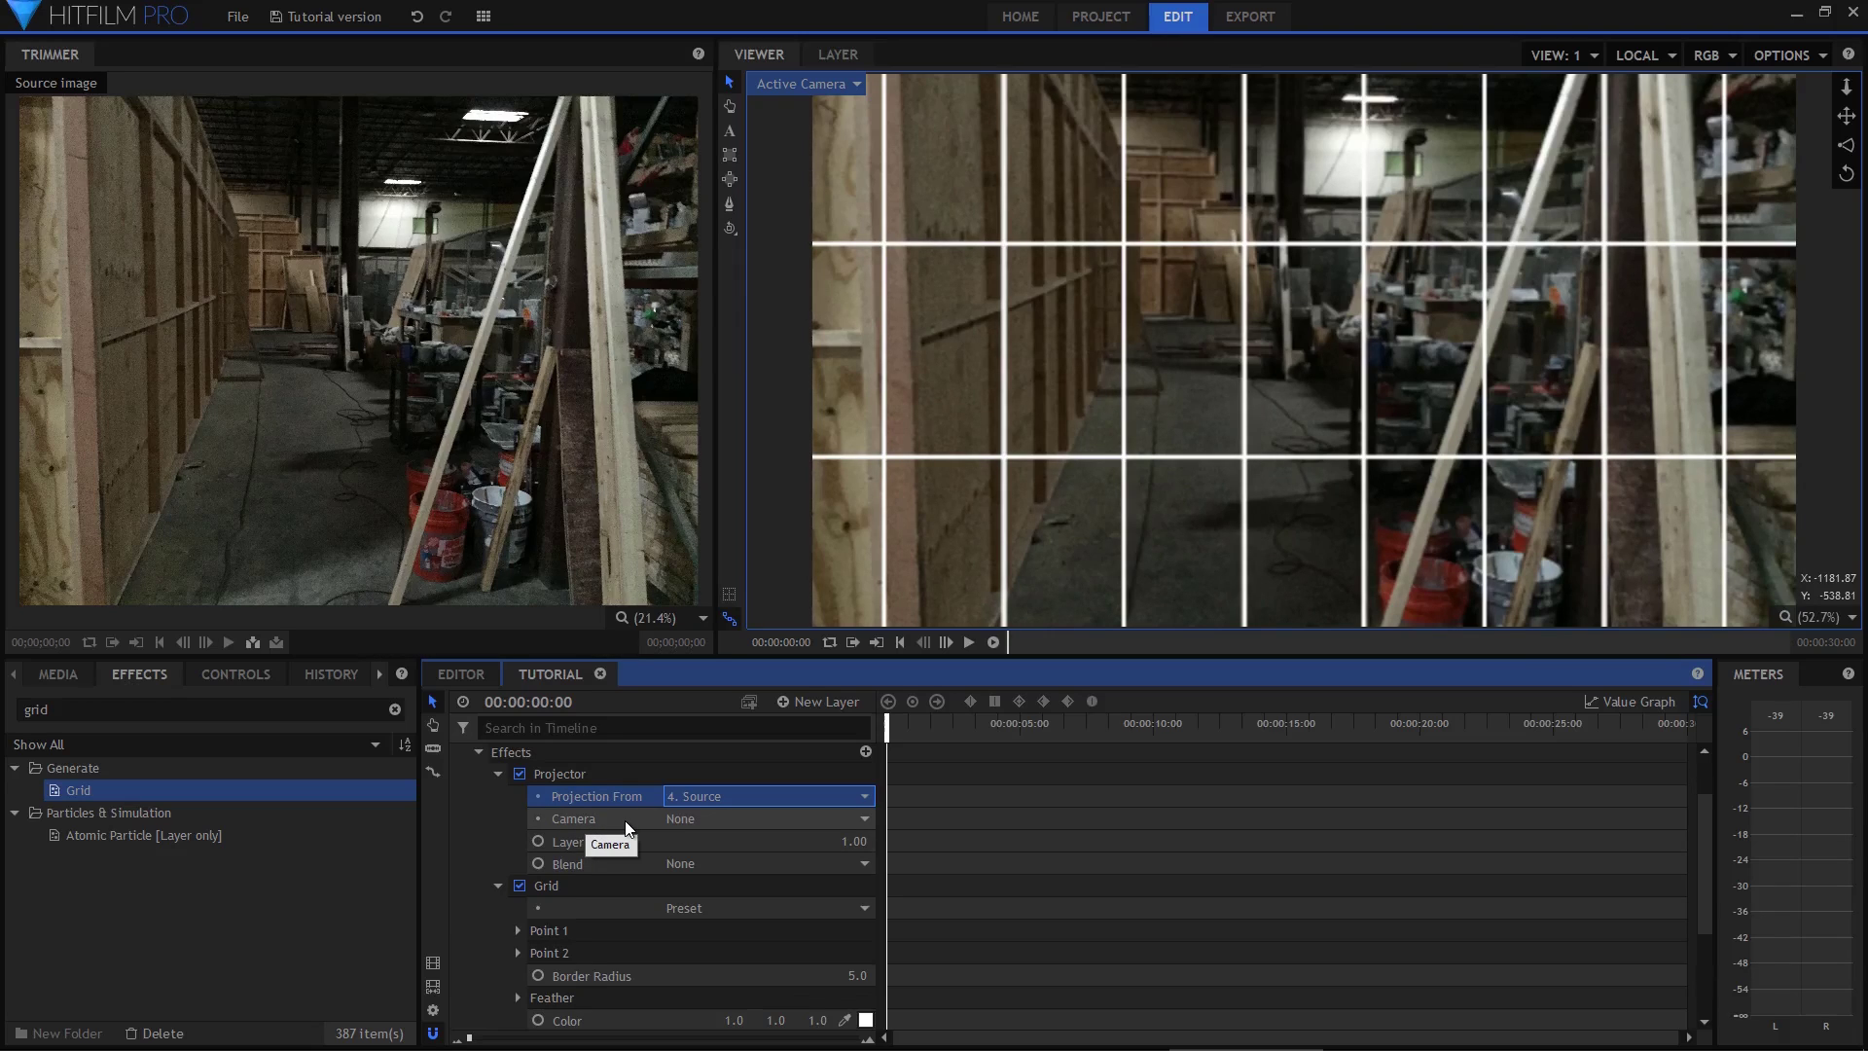
click(745, 820)
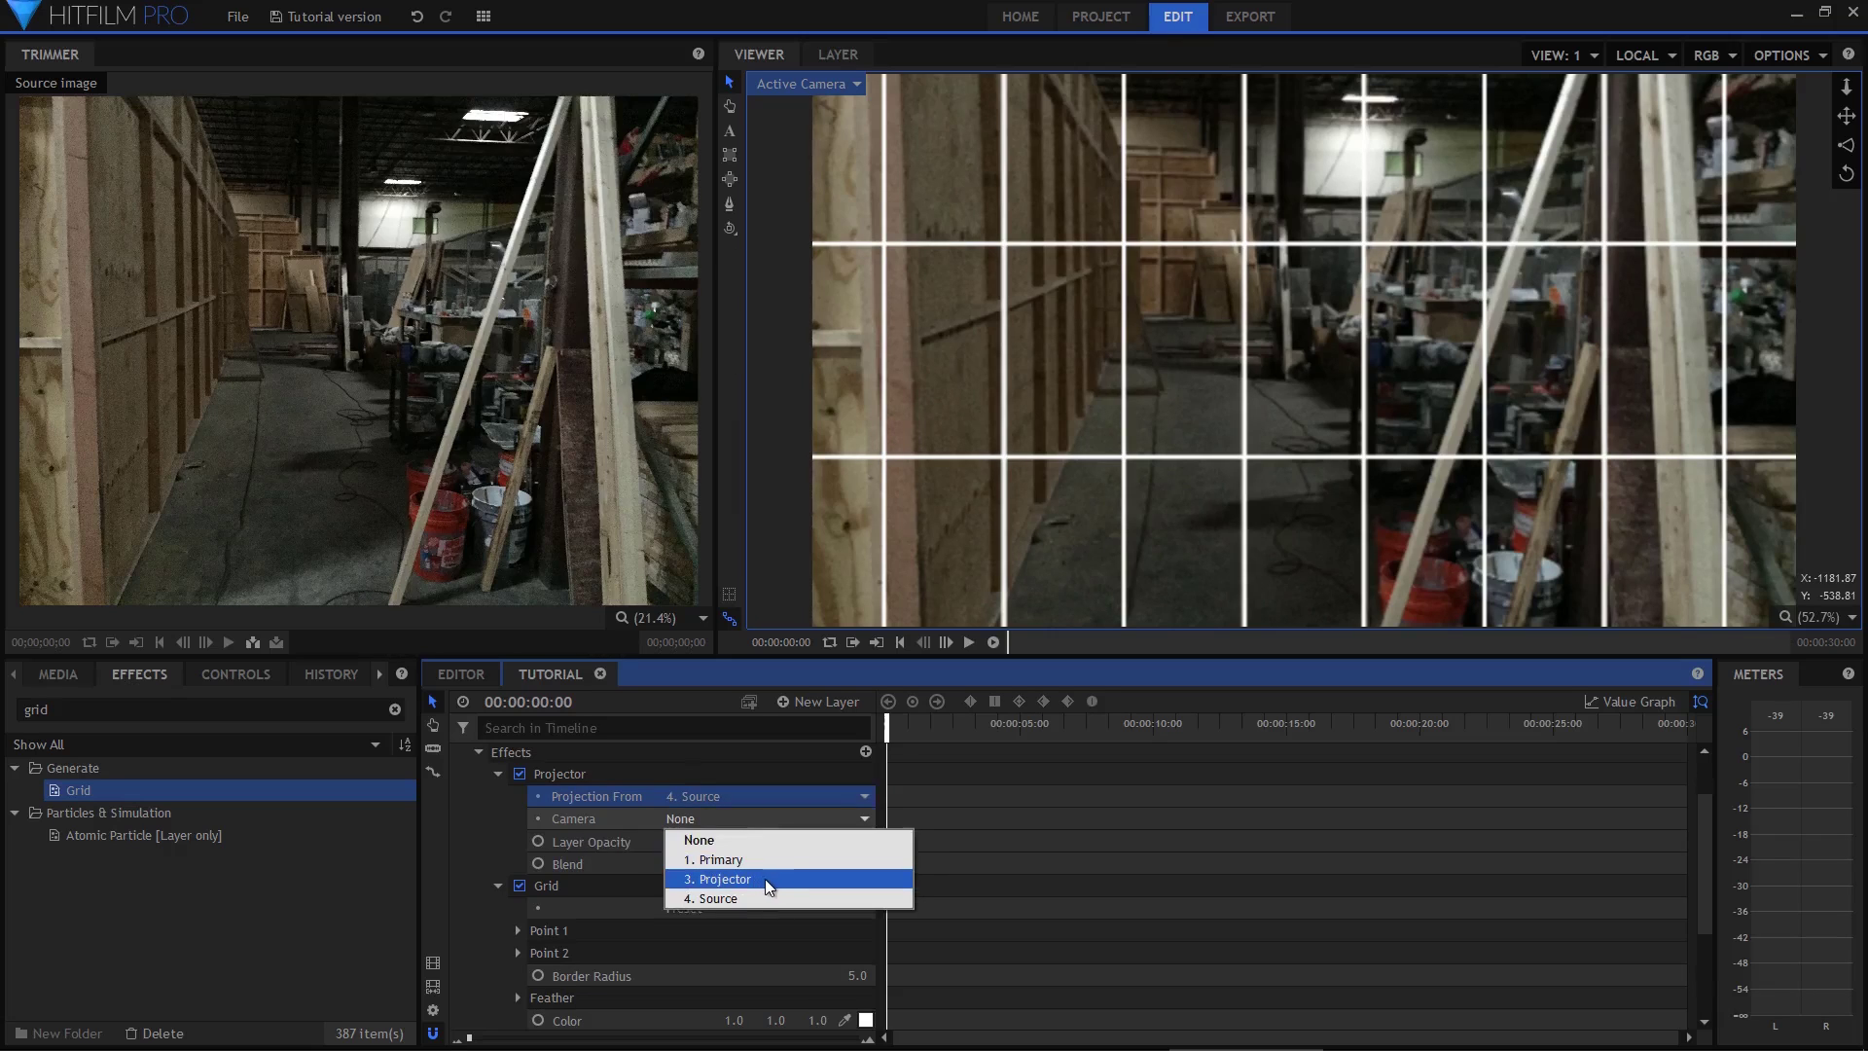
click(768, 880)
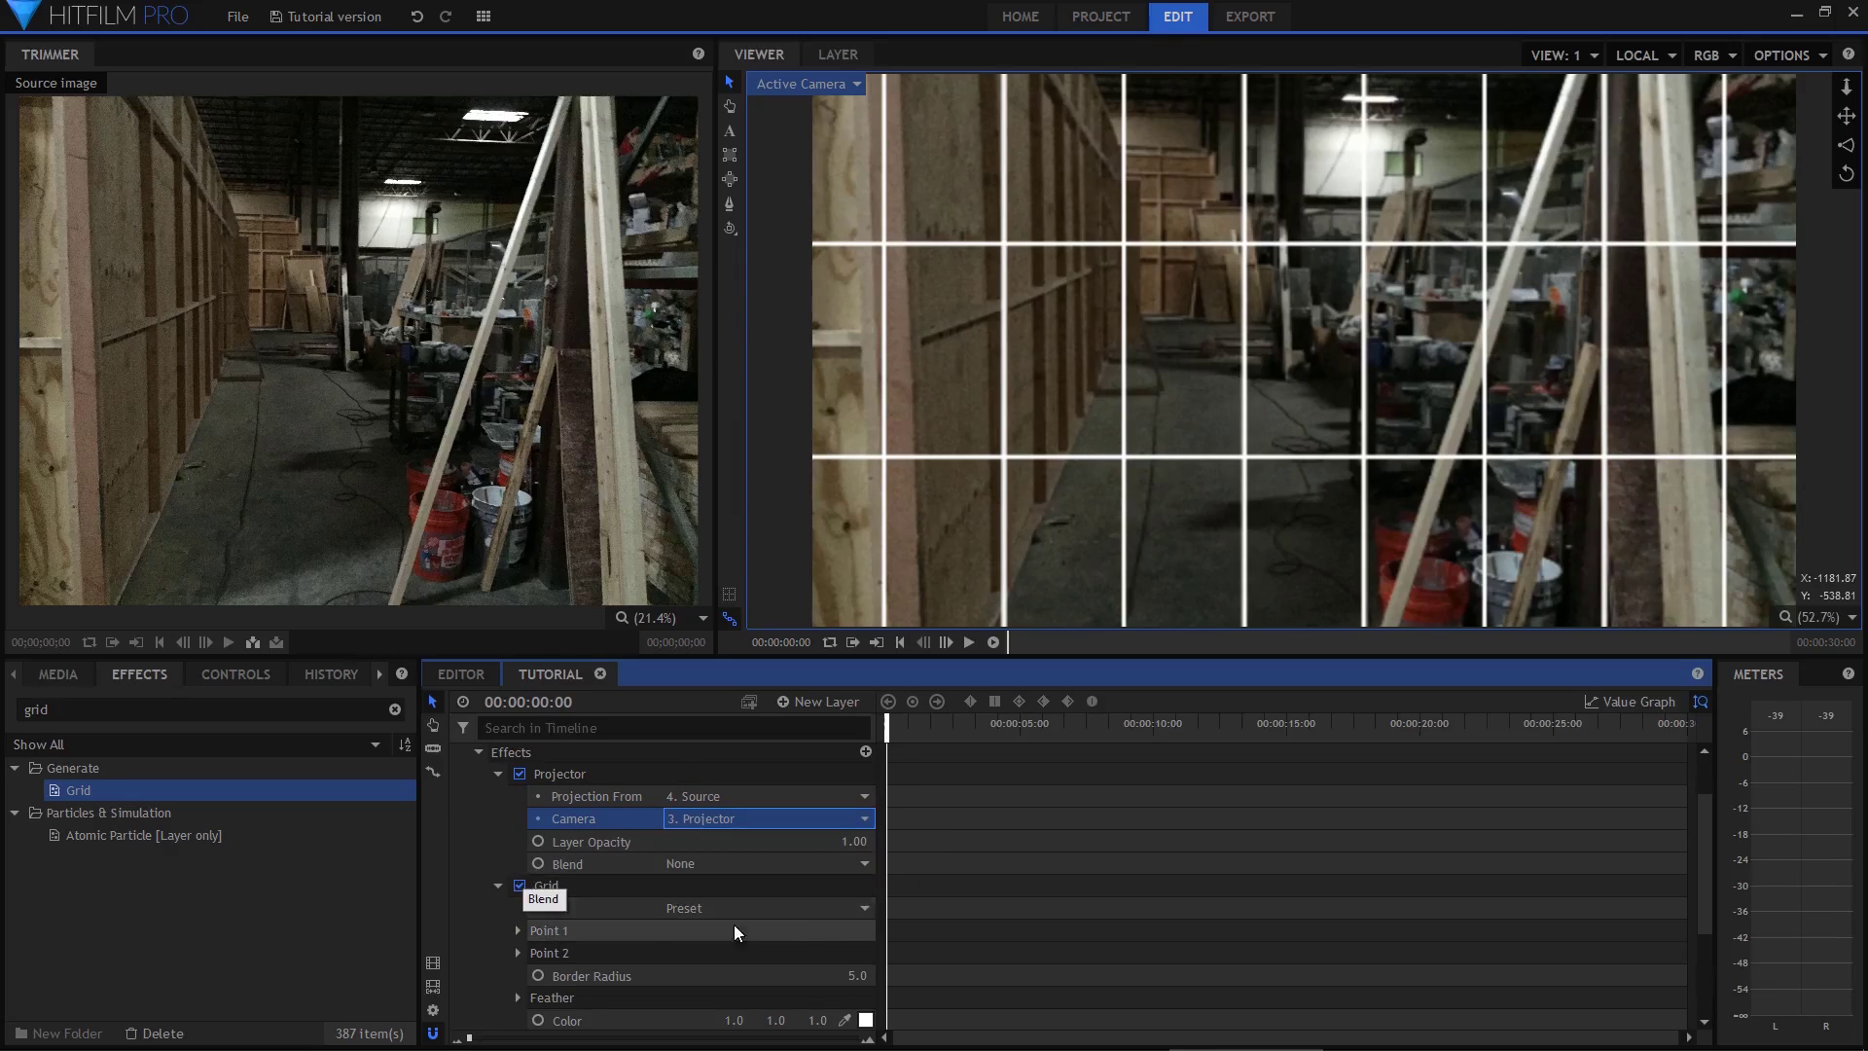
click(480, 753)
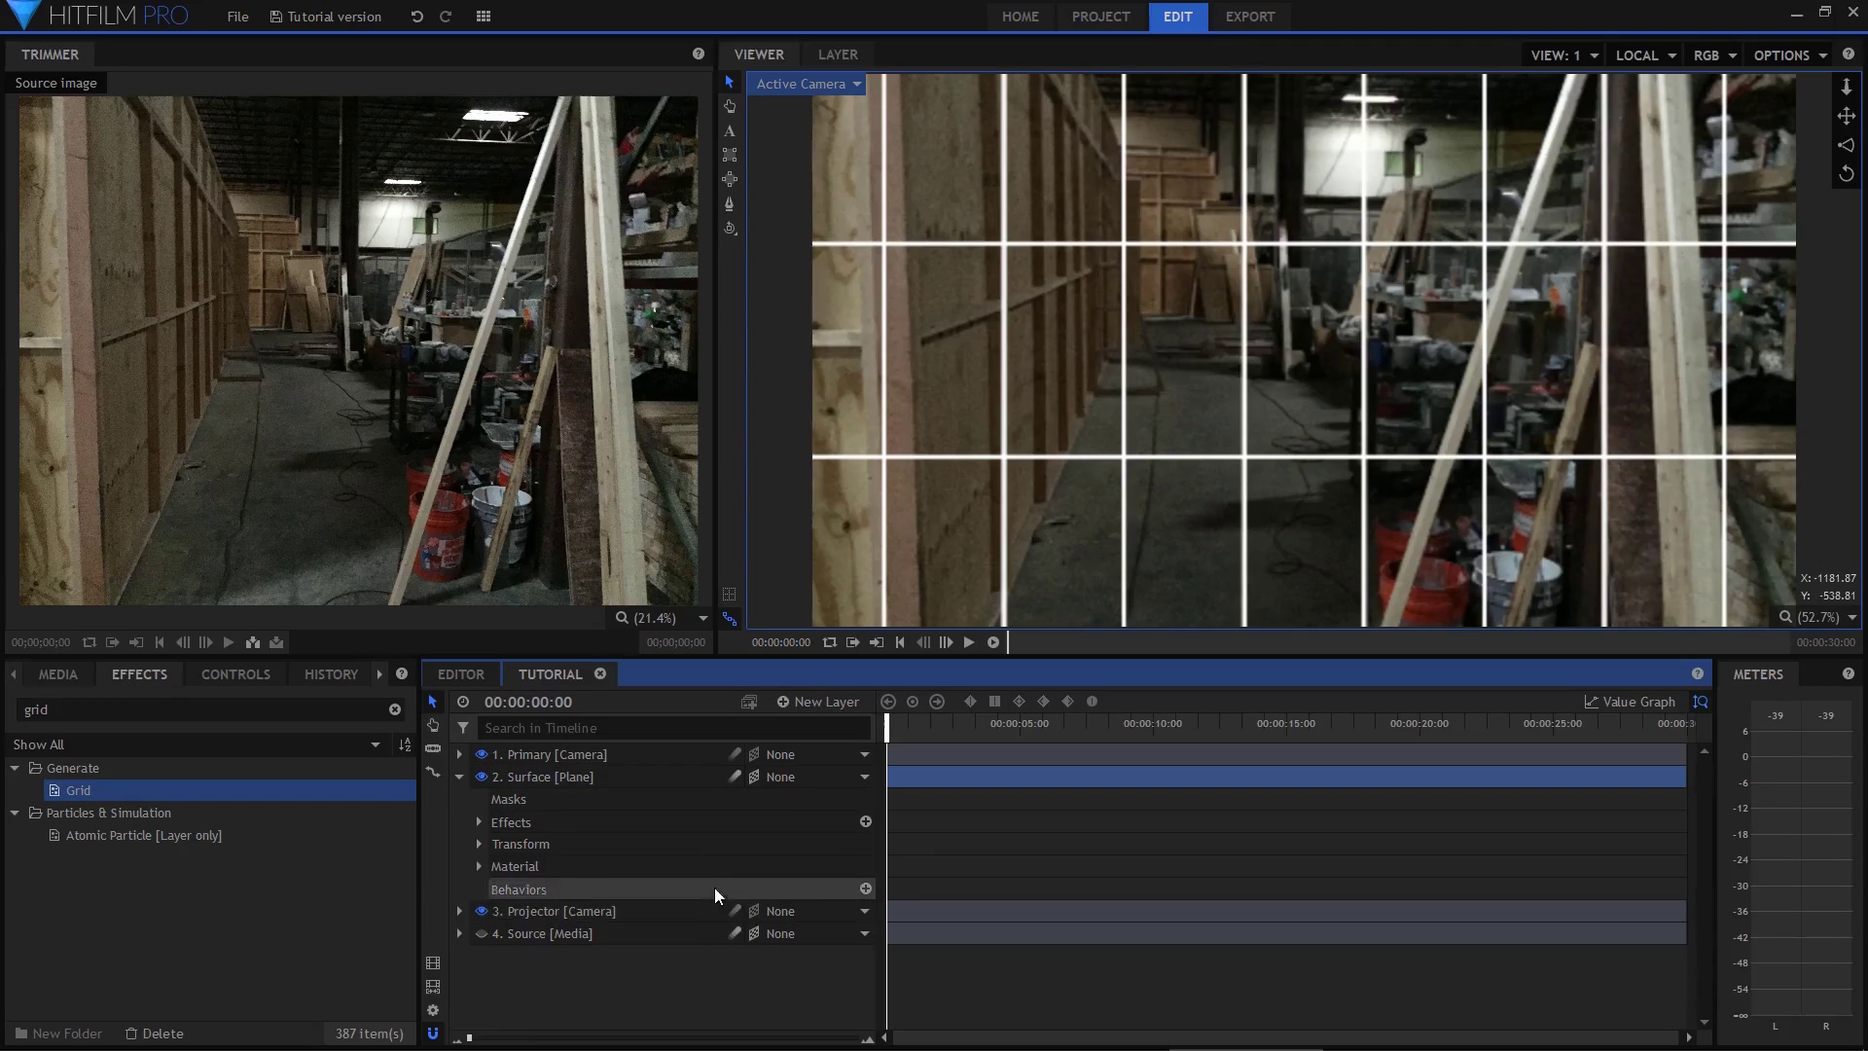
Duplicate the Source layer, rename the copy Reference, and move it above the Projector camera
click(597, 769)
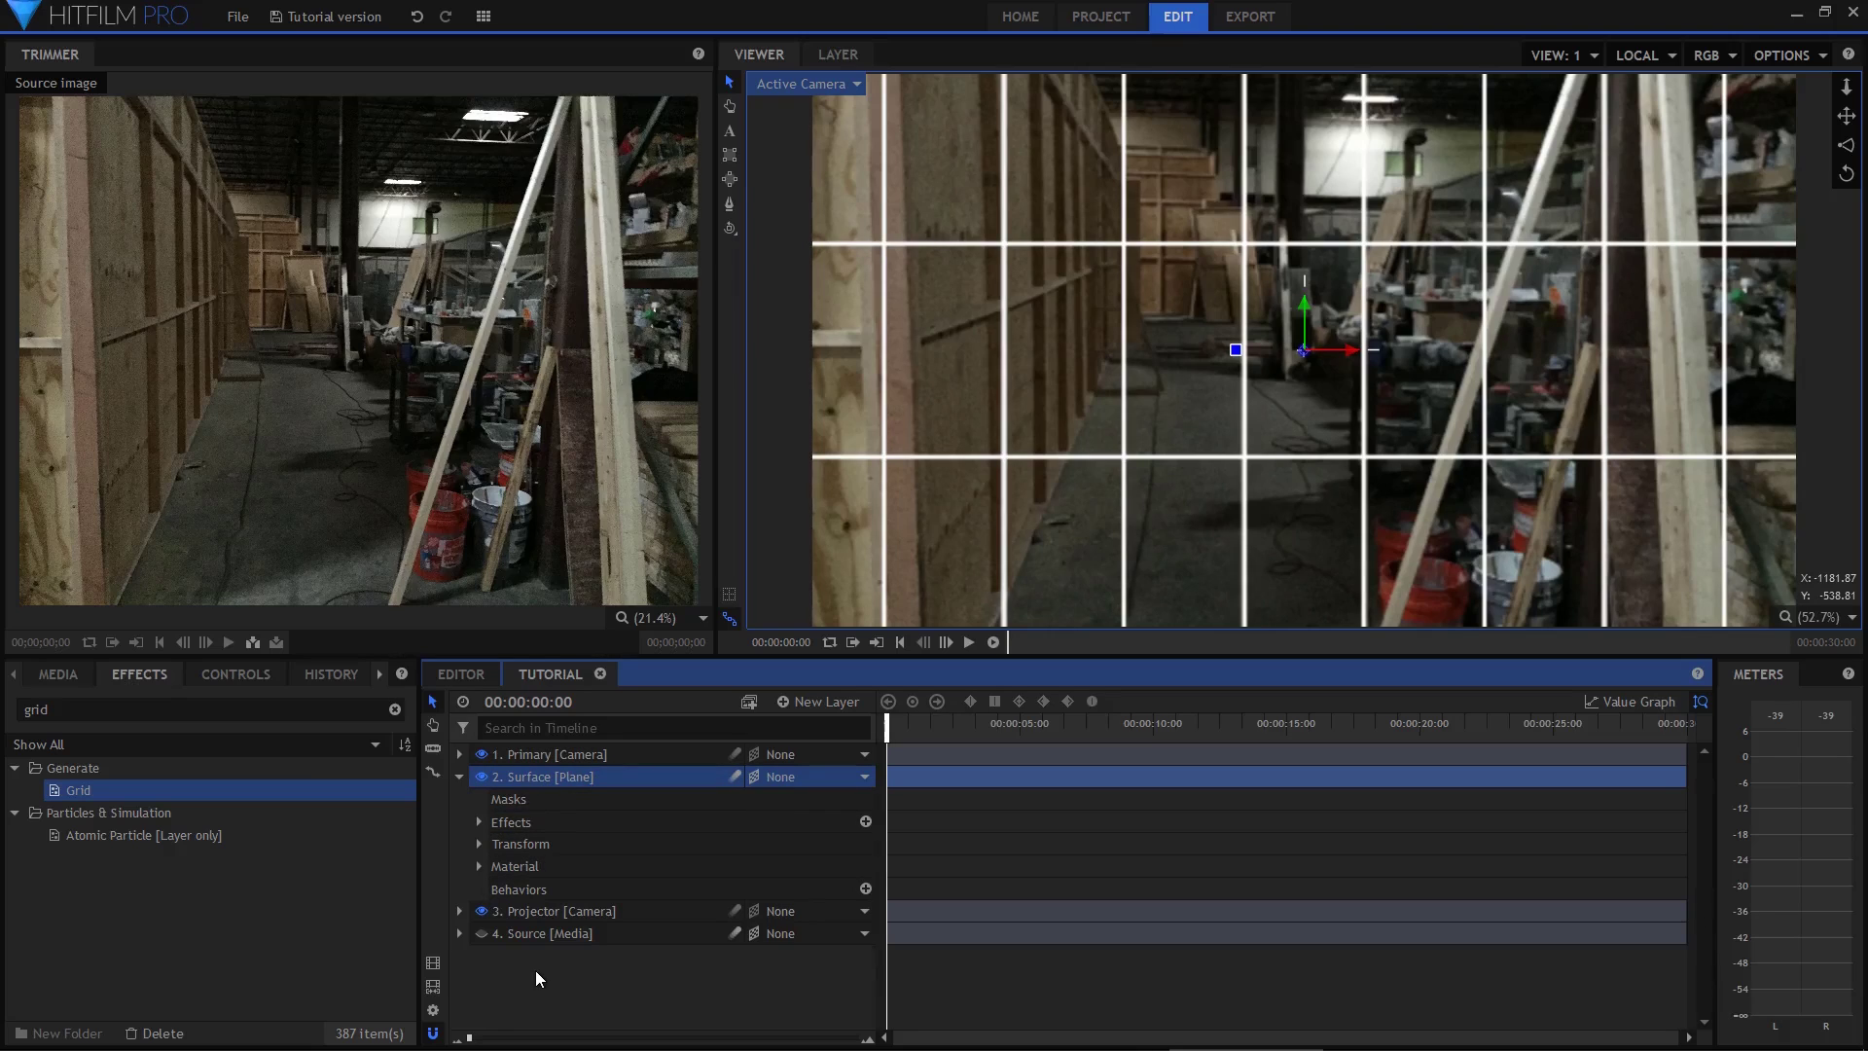
click(530, 936)
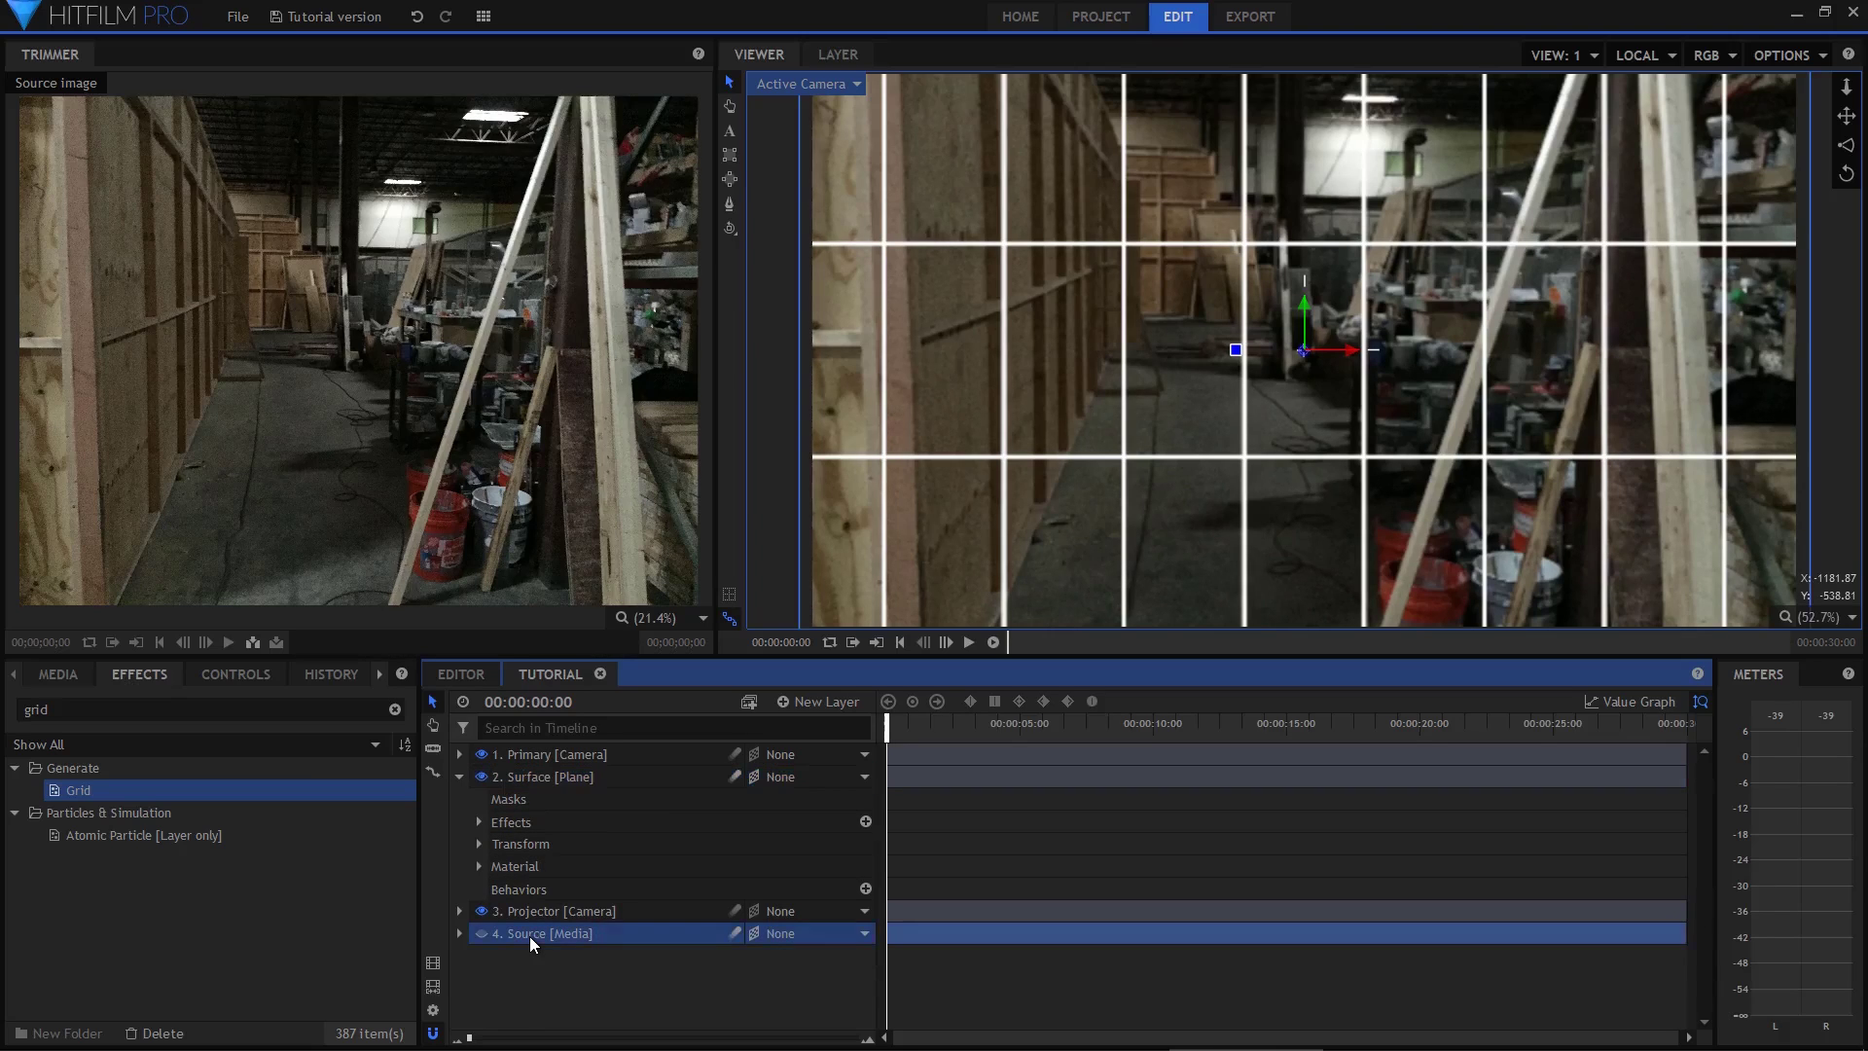
key(ctrl+d)
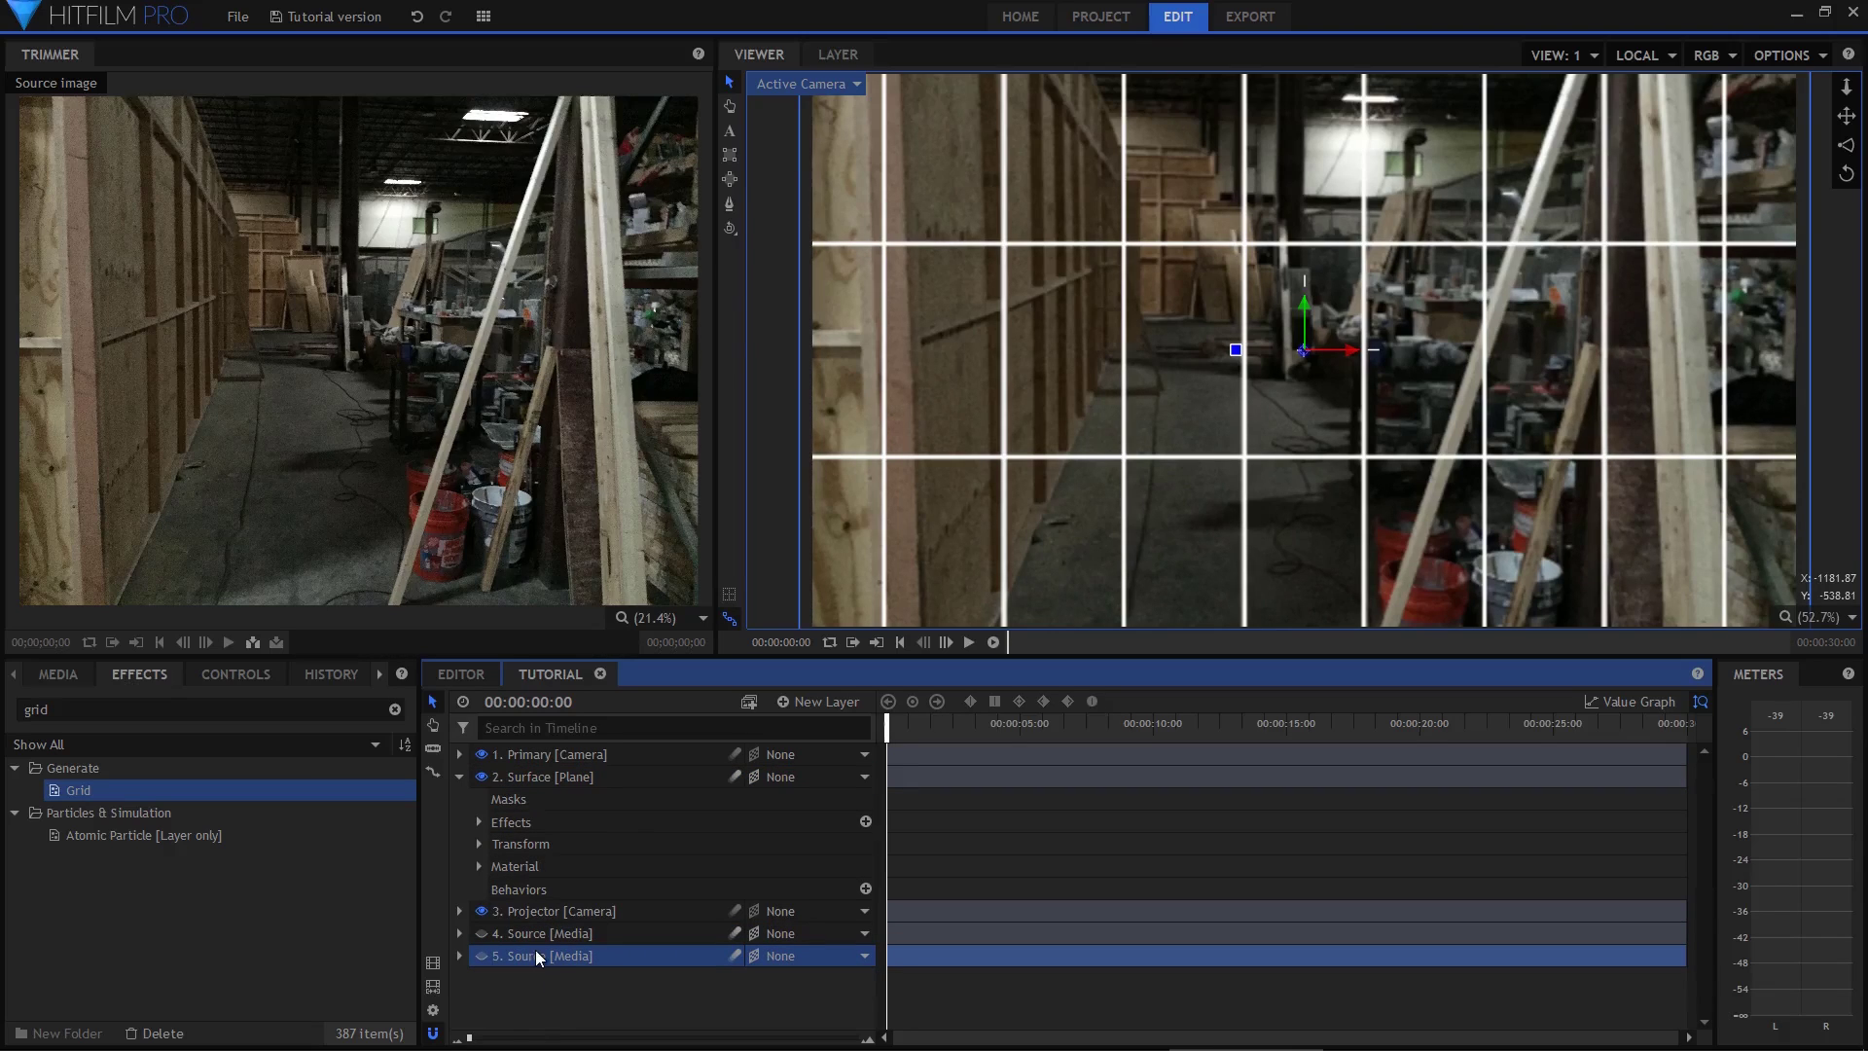
key(F2)
key(Return)
double_click(599, 950)
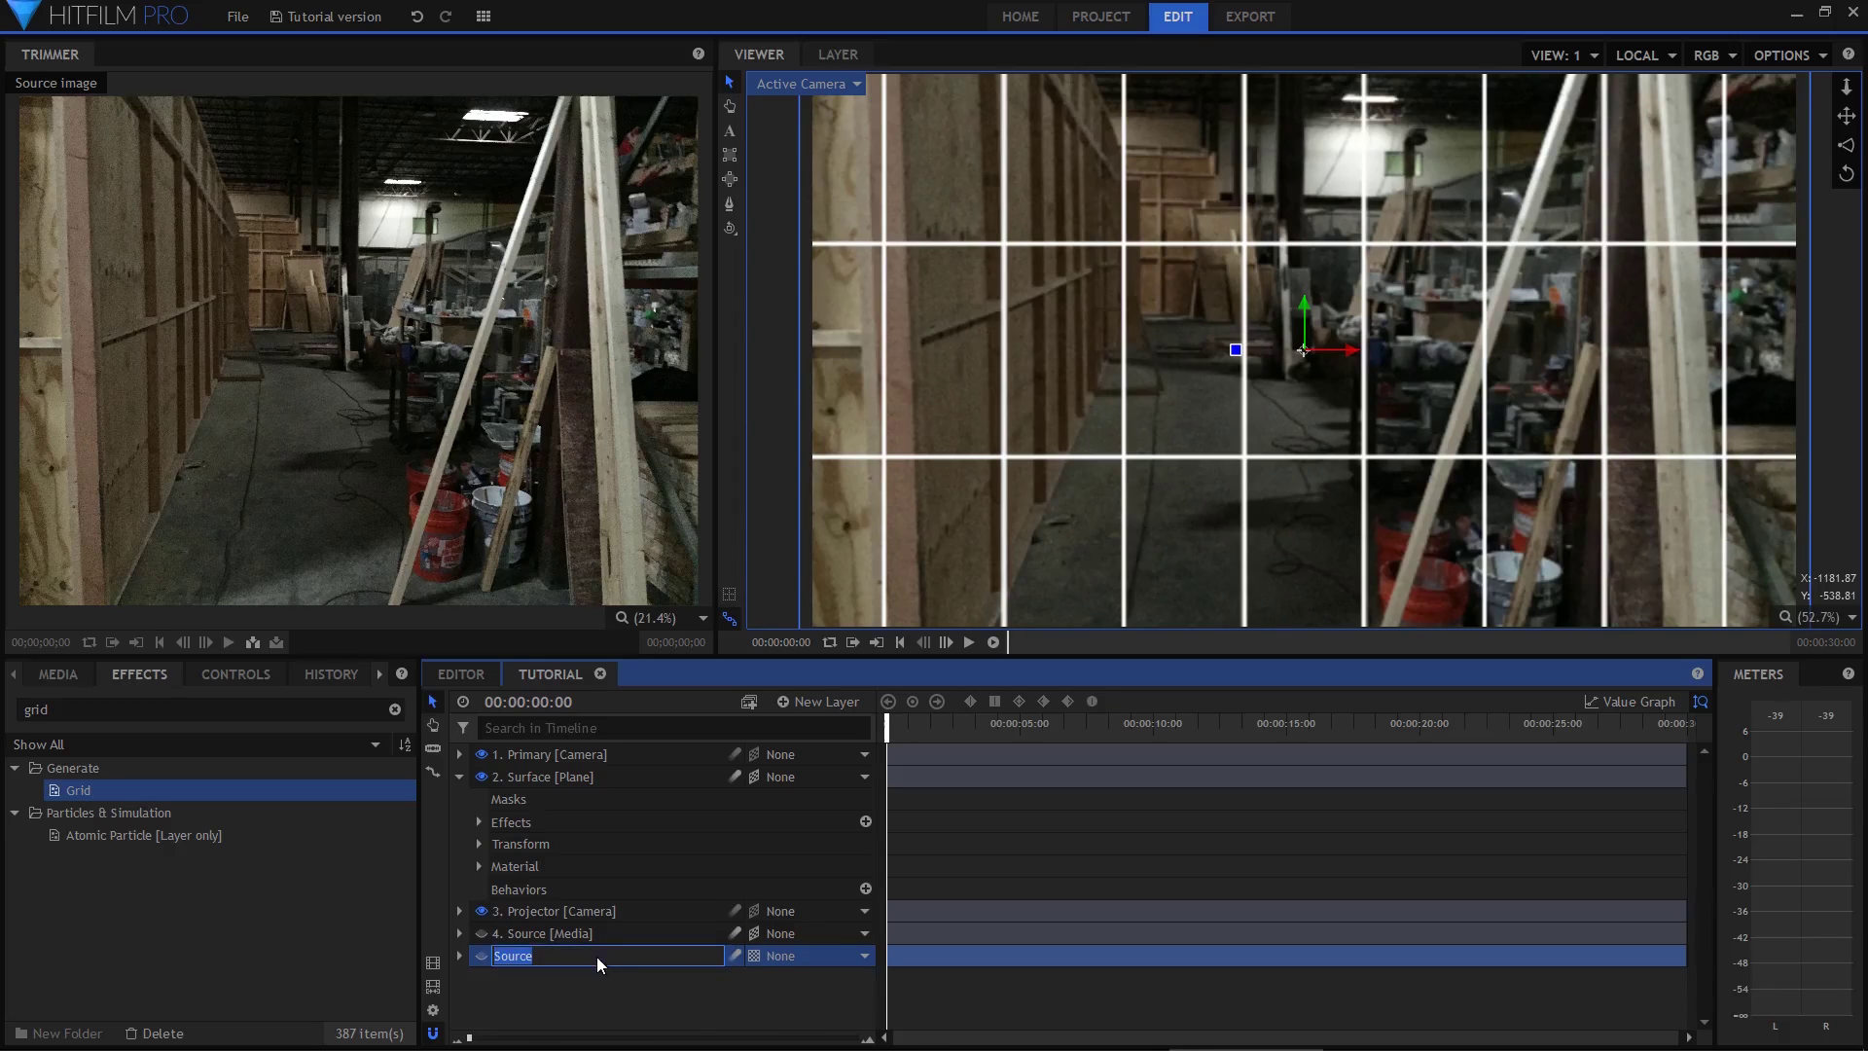
text(Reference)
key(Return)
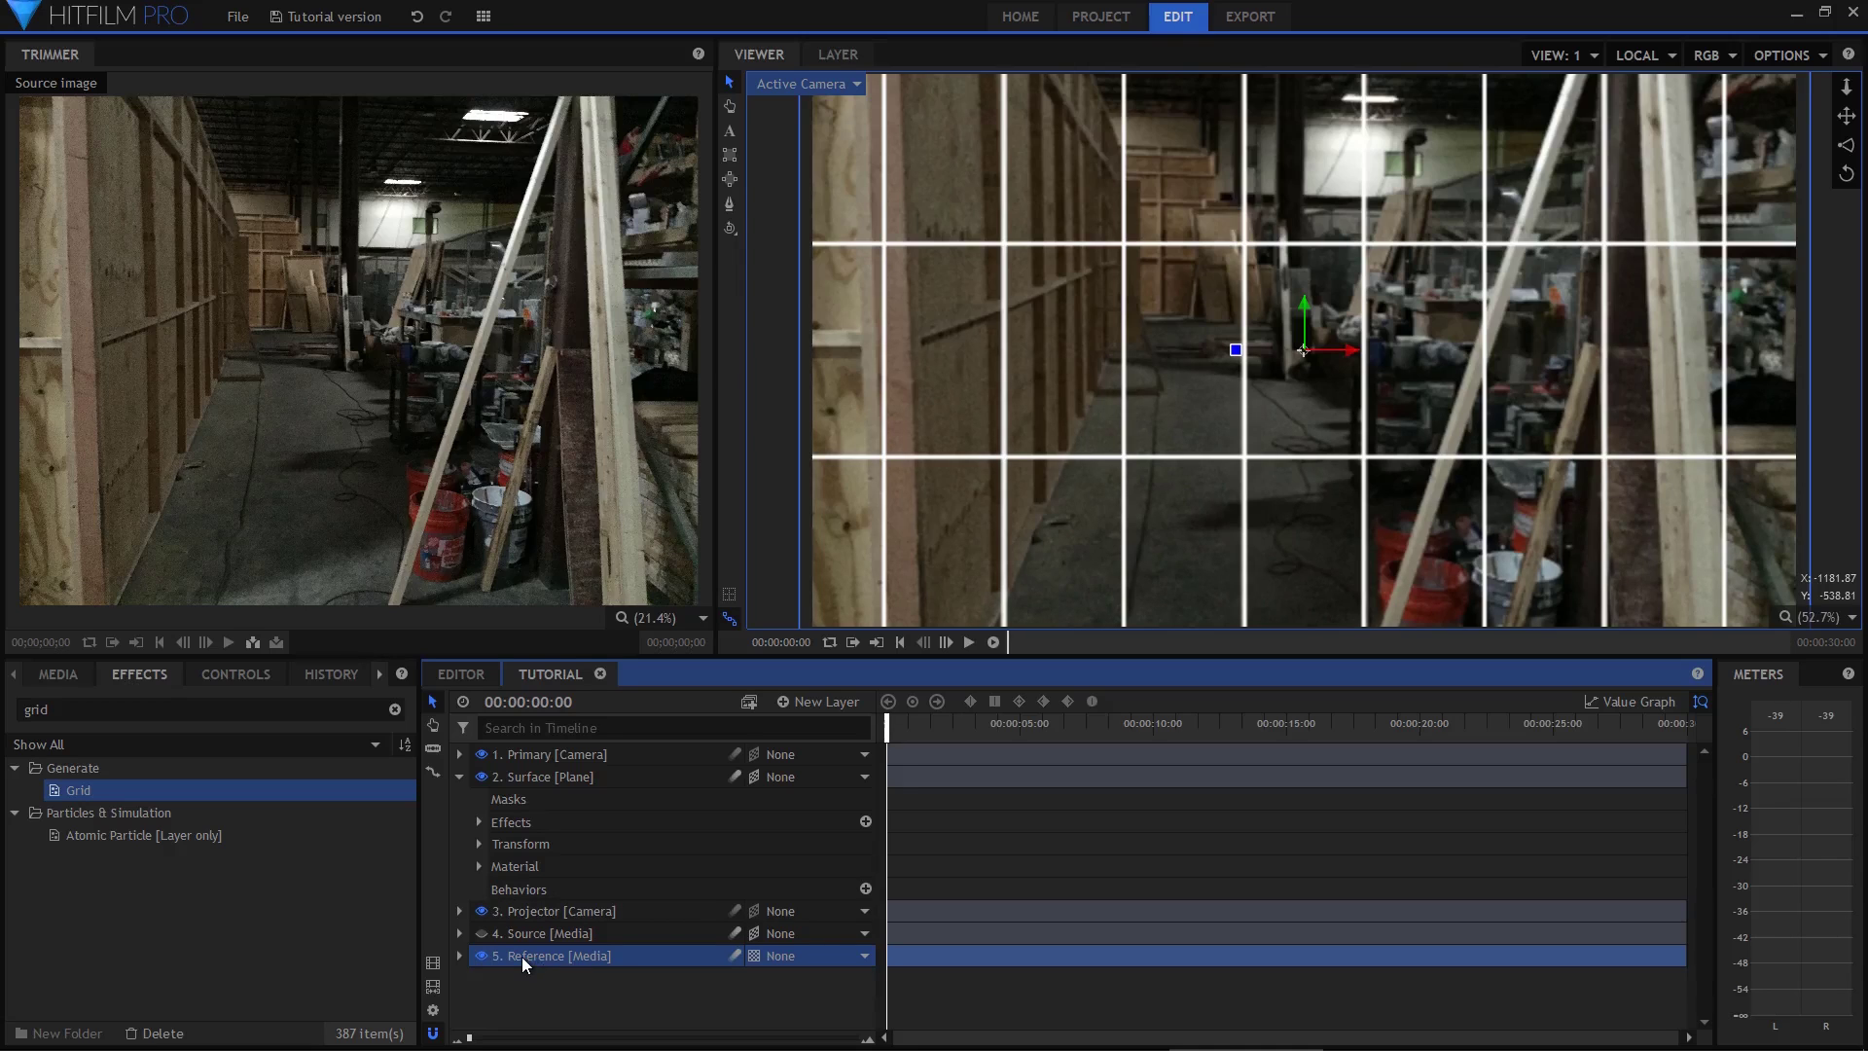
drag(521, 957, 543, 908)
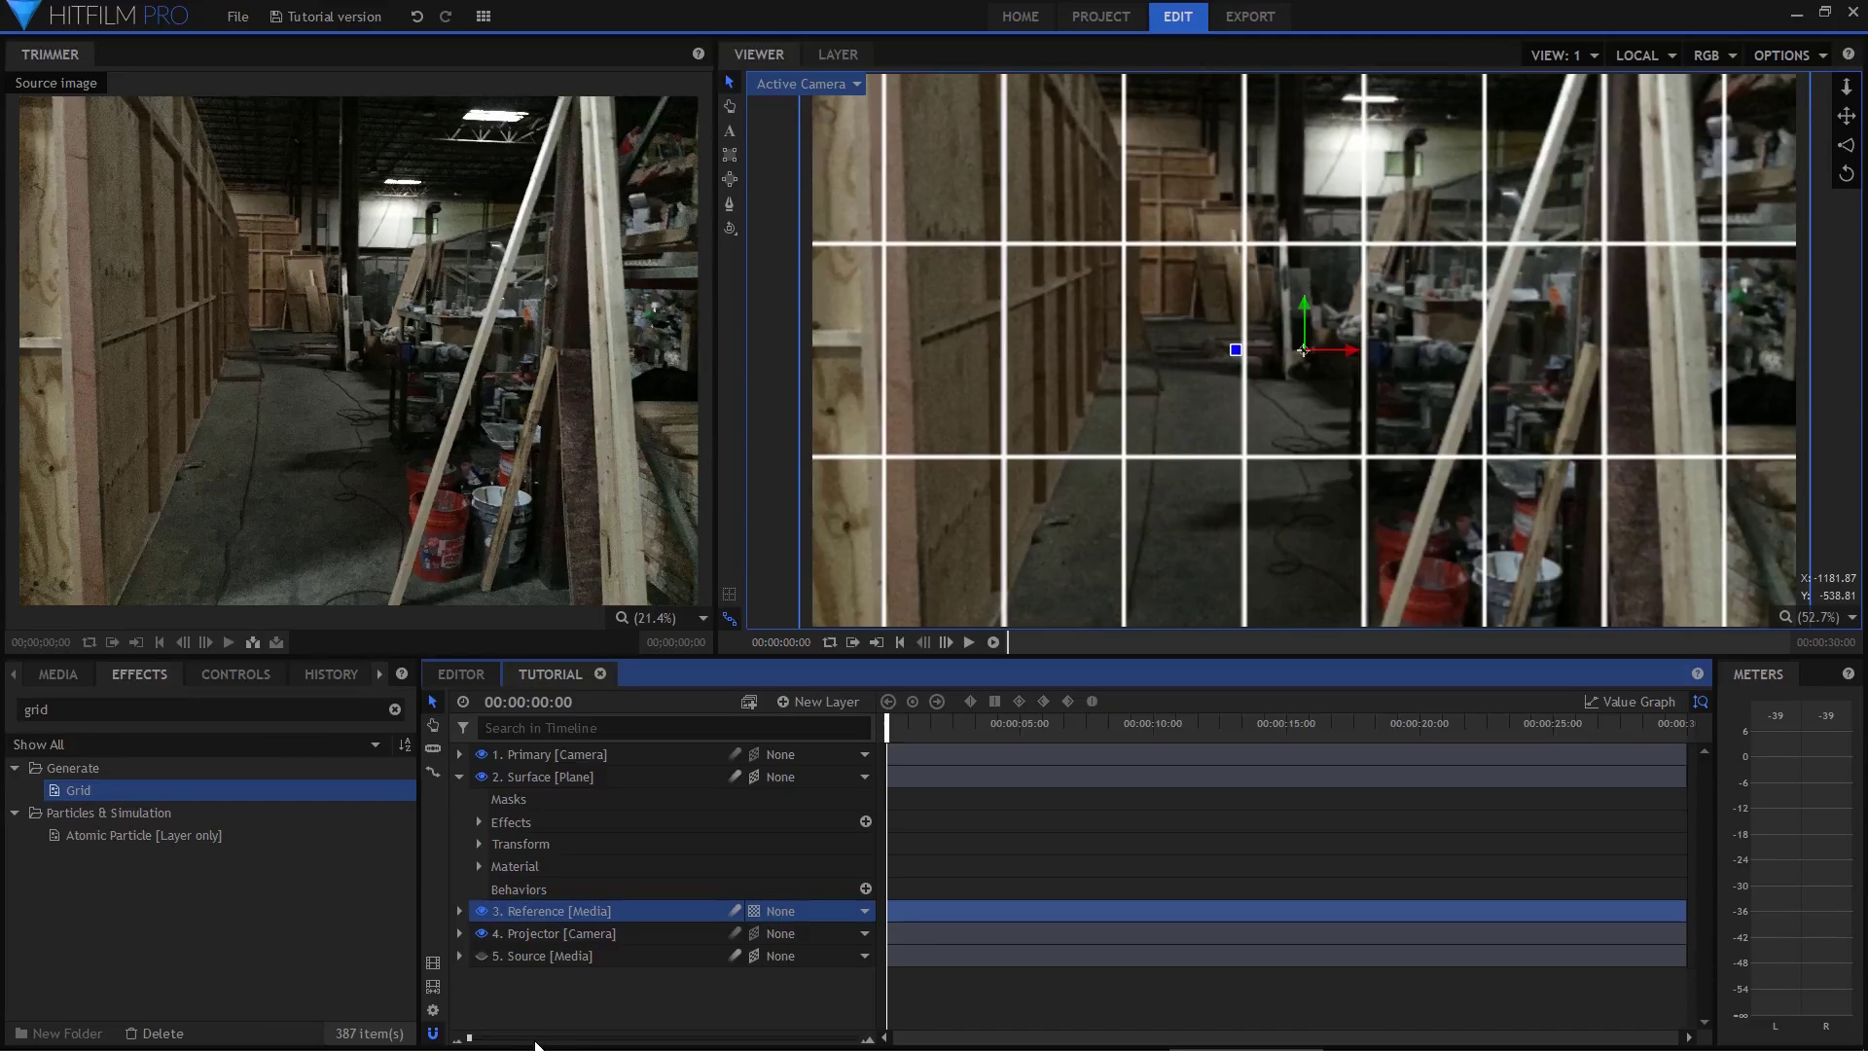
Set the Surface layer's X rotation to about 77°, reverting stray Y rotation changes
click(255, 674)
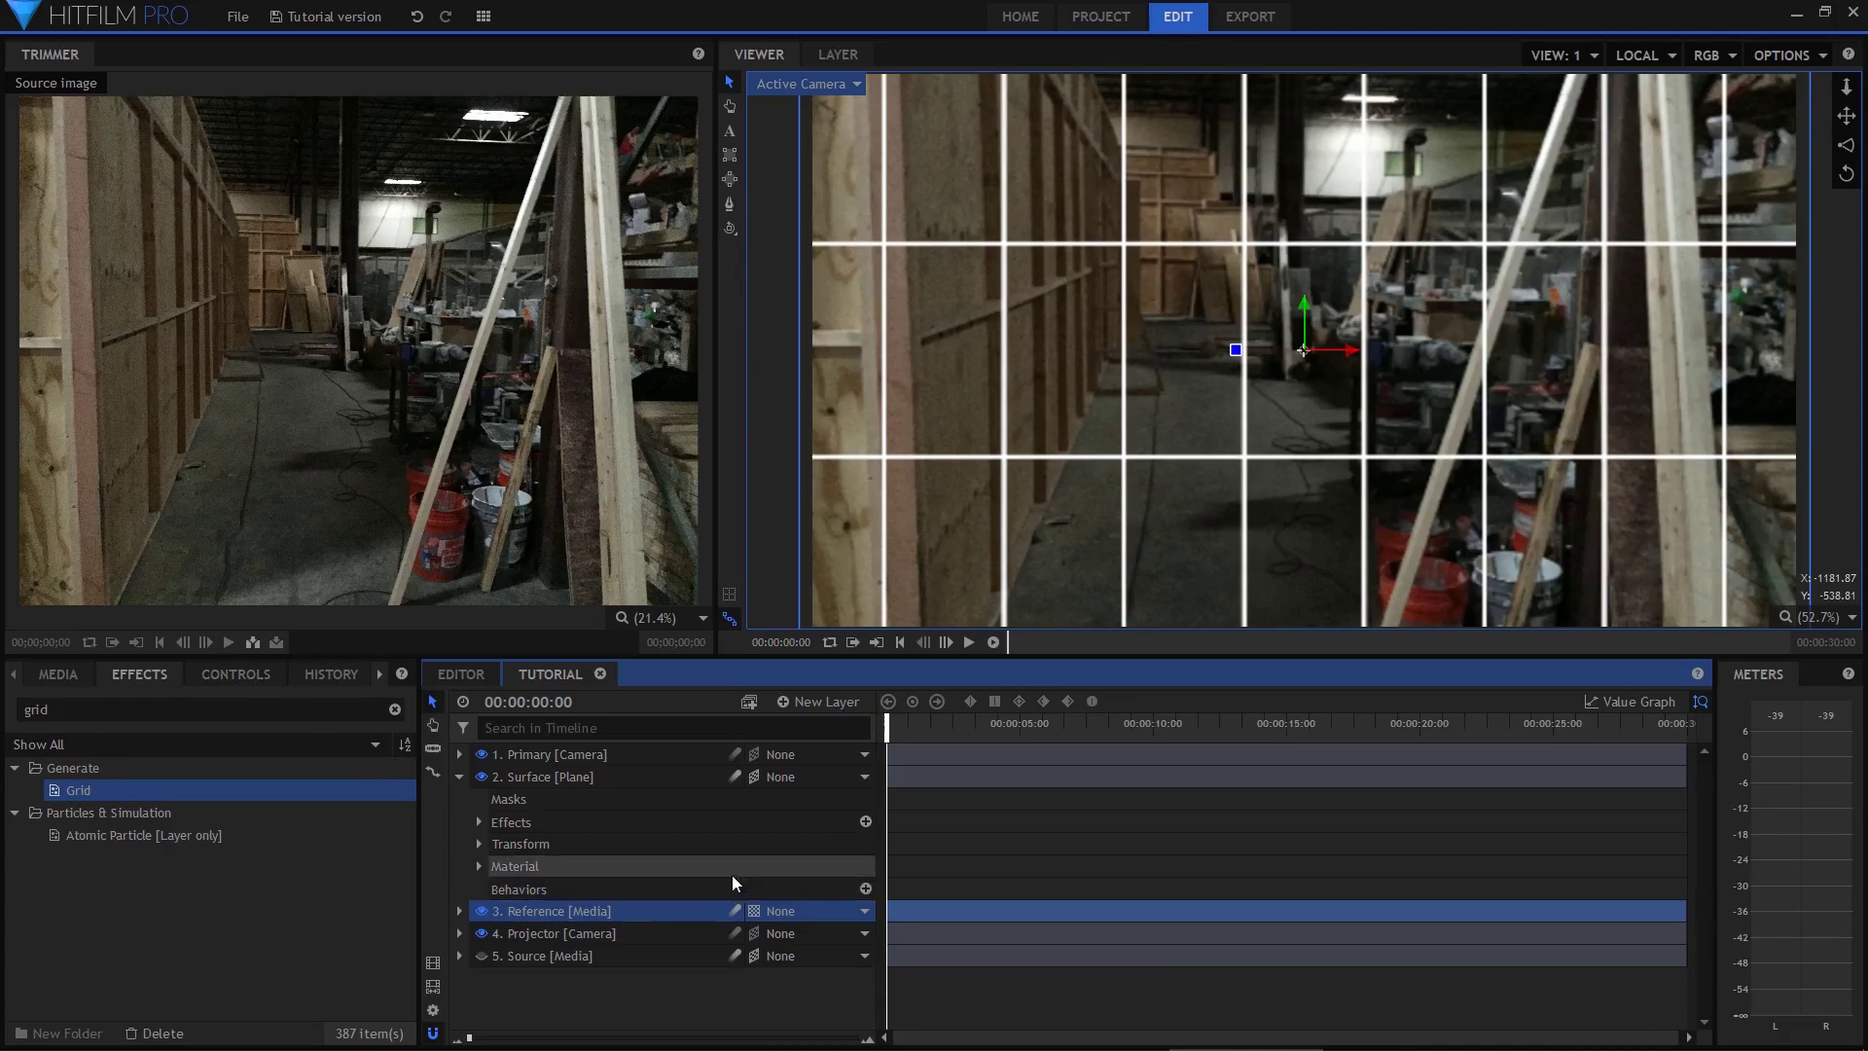
click(565, 786)
click(15, 890)
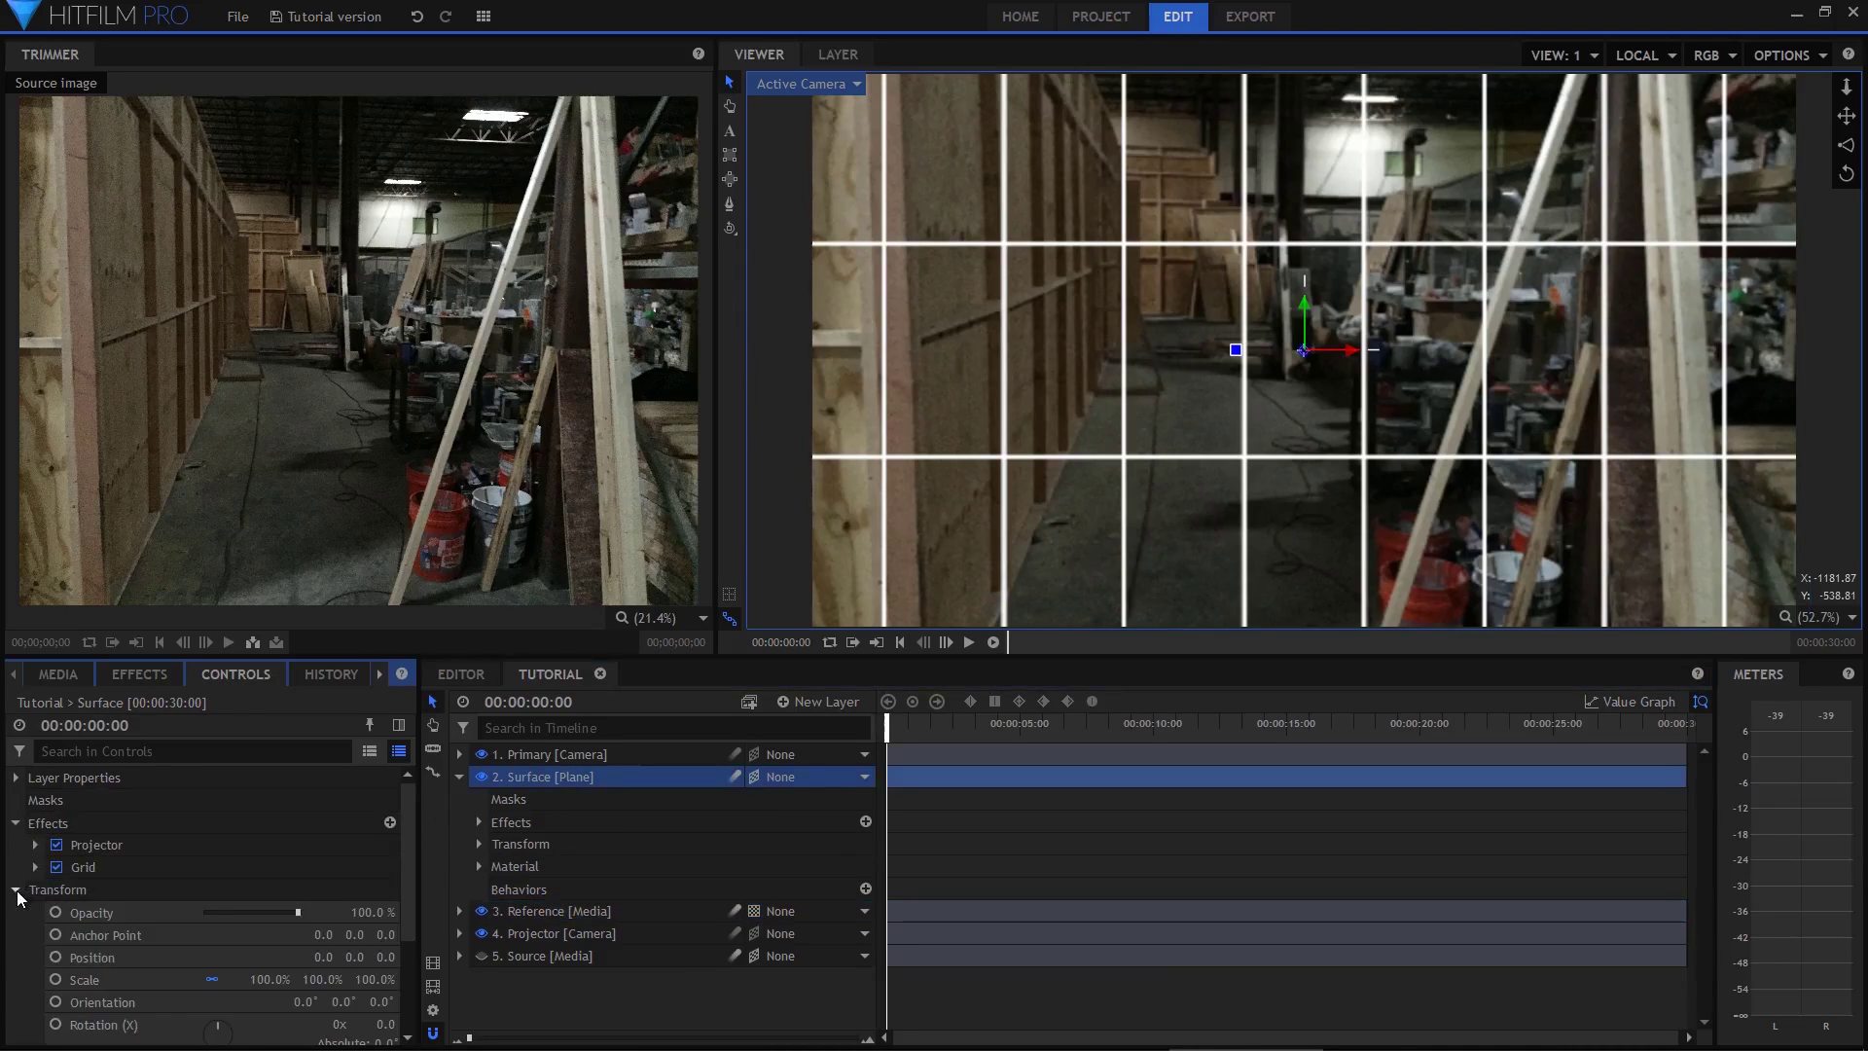
scroll(153, 872, down, 2)
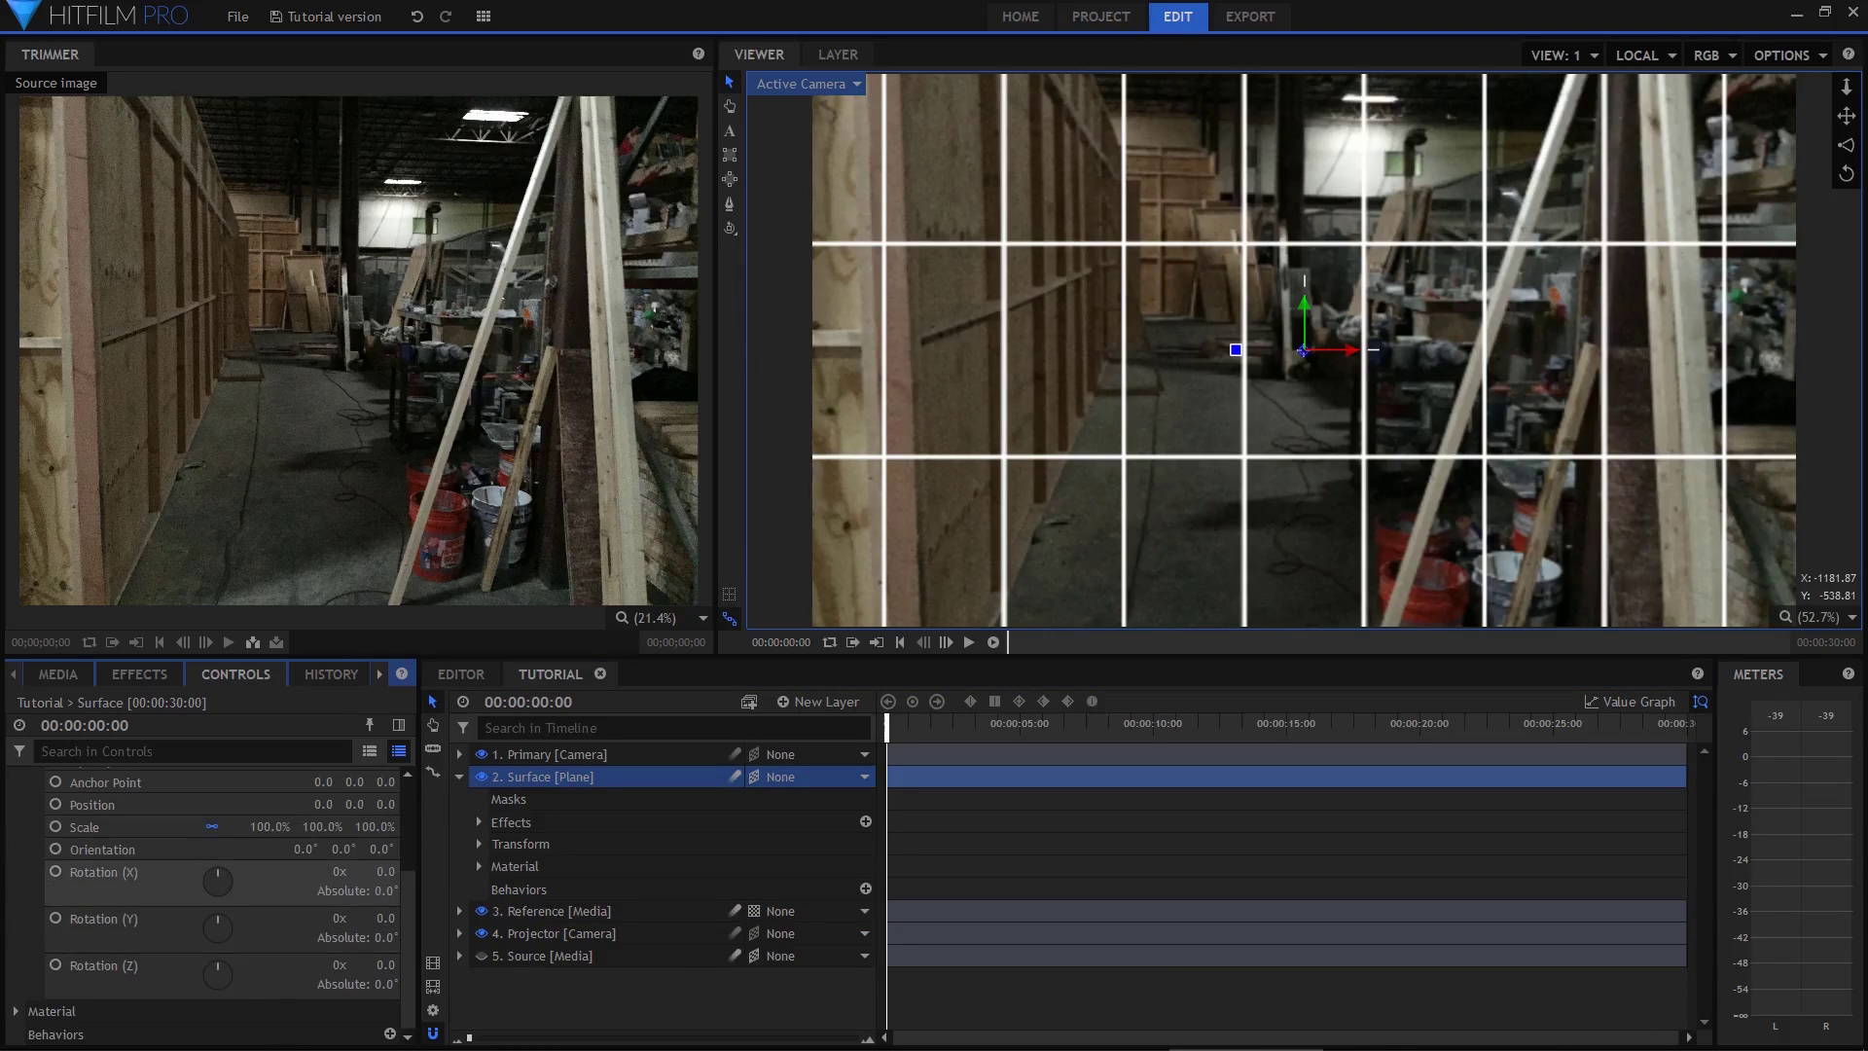
drag(383, 872, 382, 917)
key(ctrl+z)
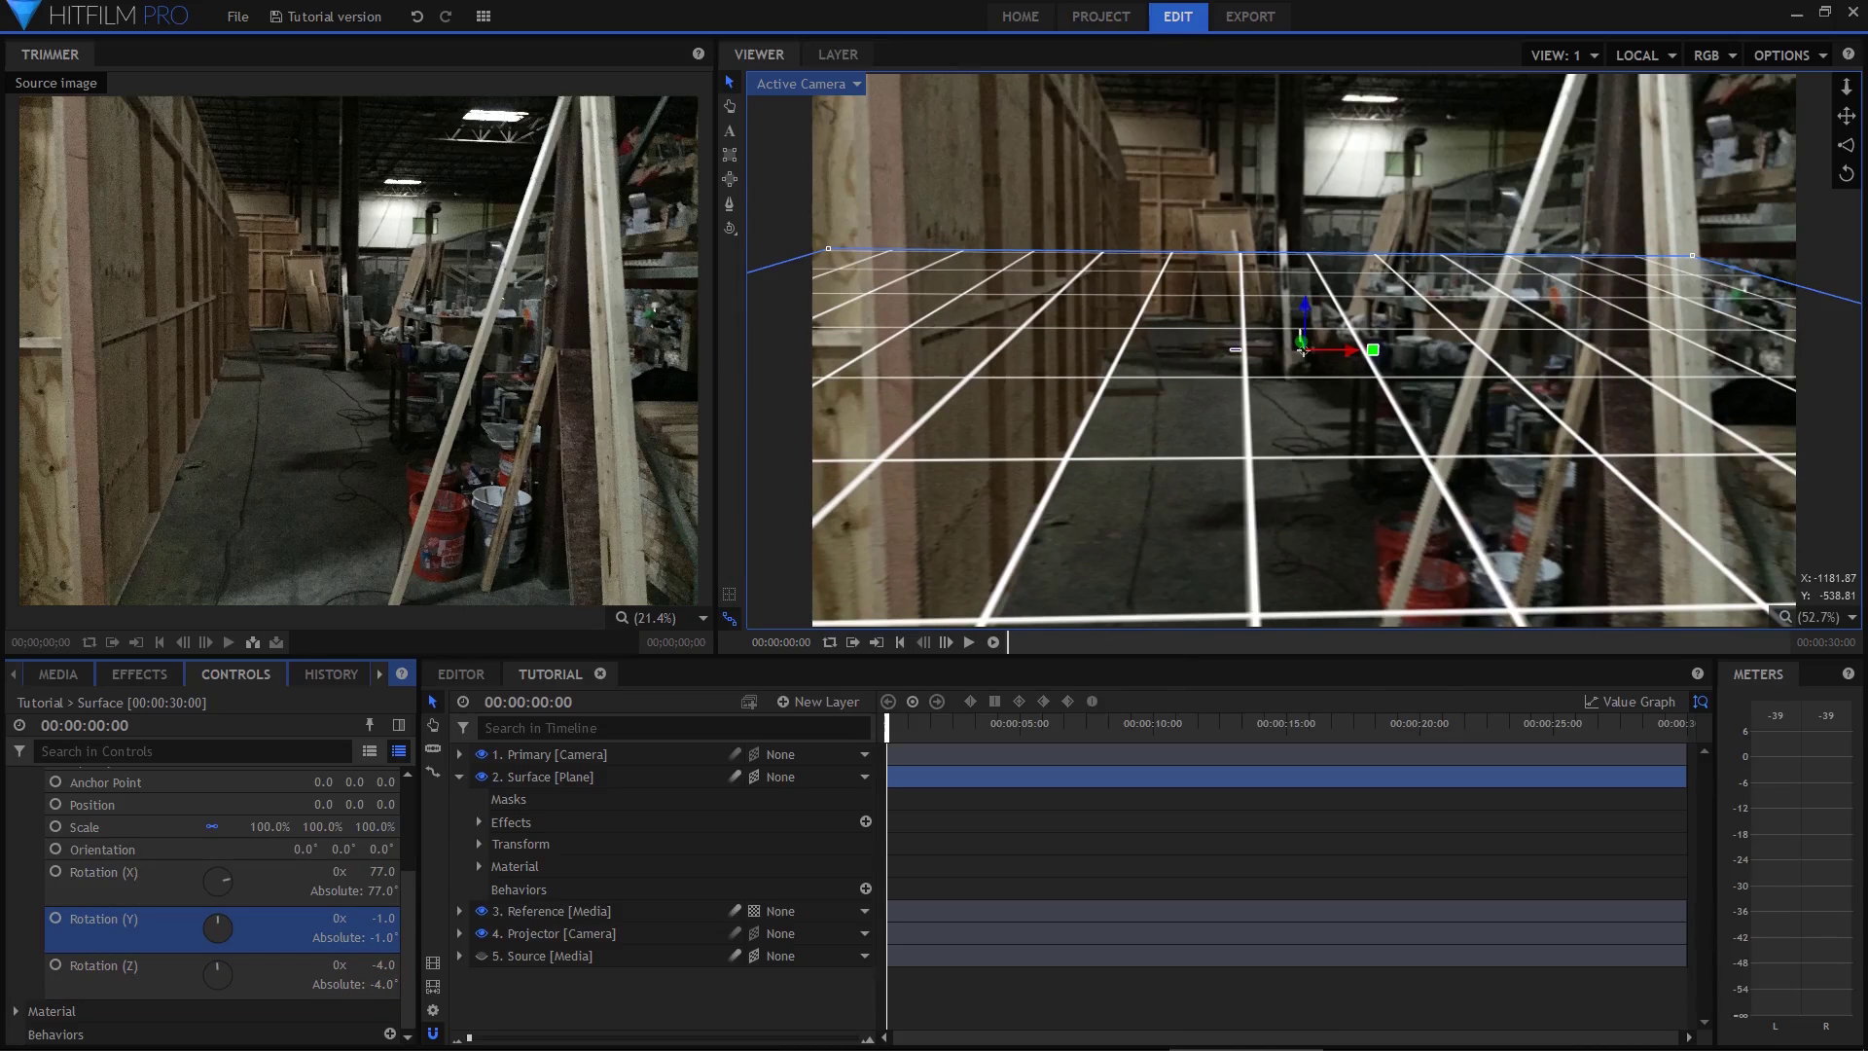
key(ctrl+z)
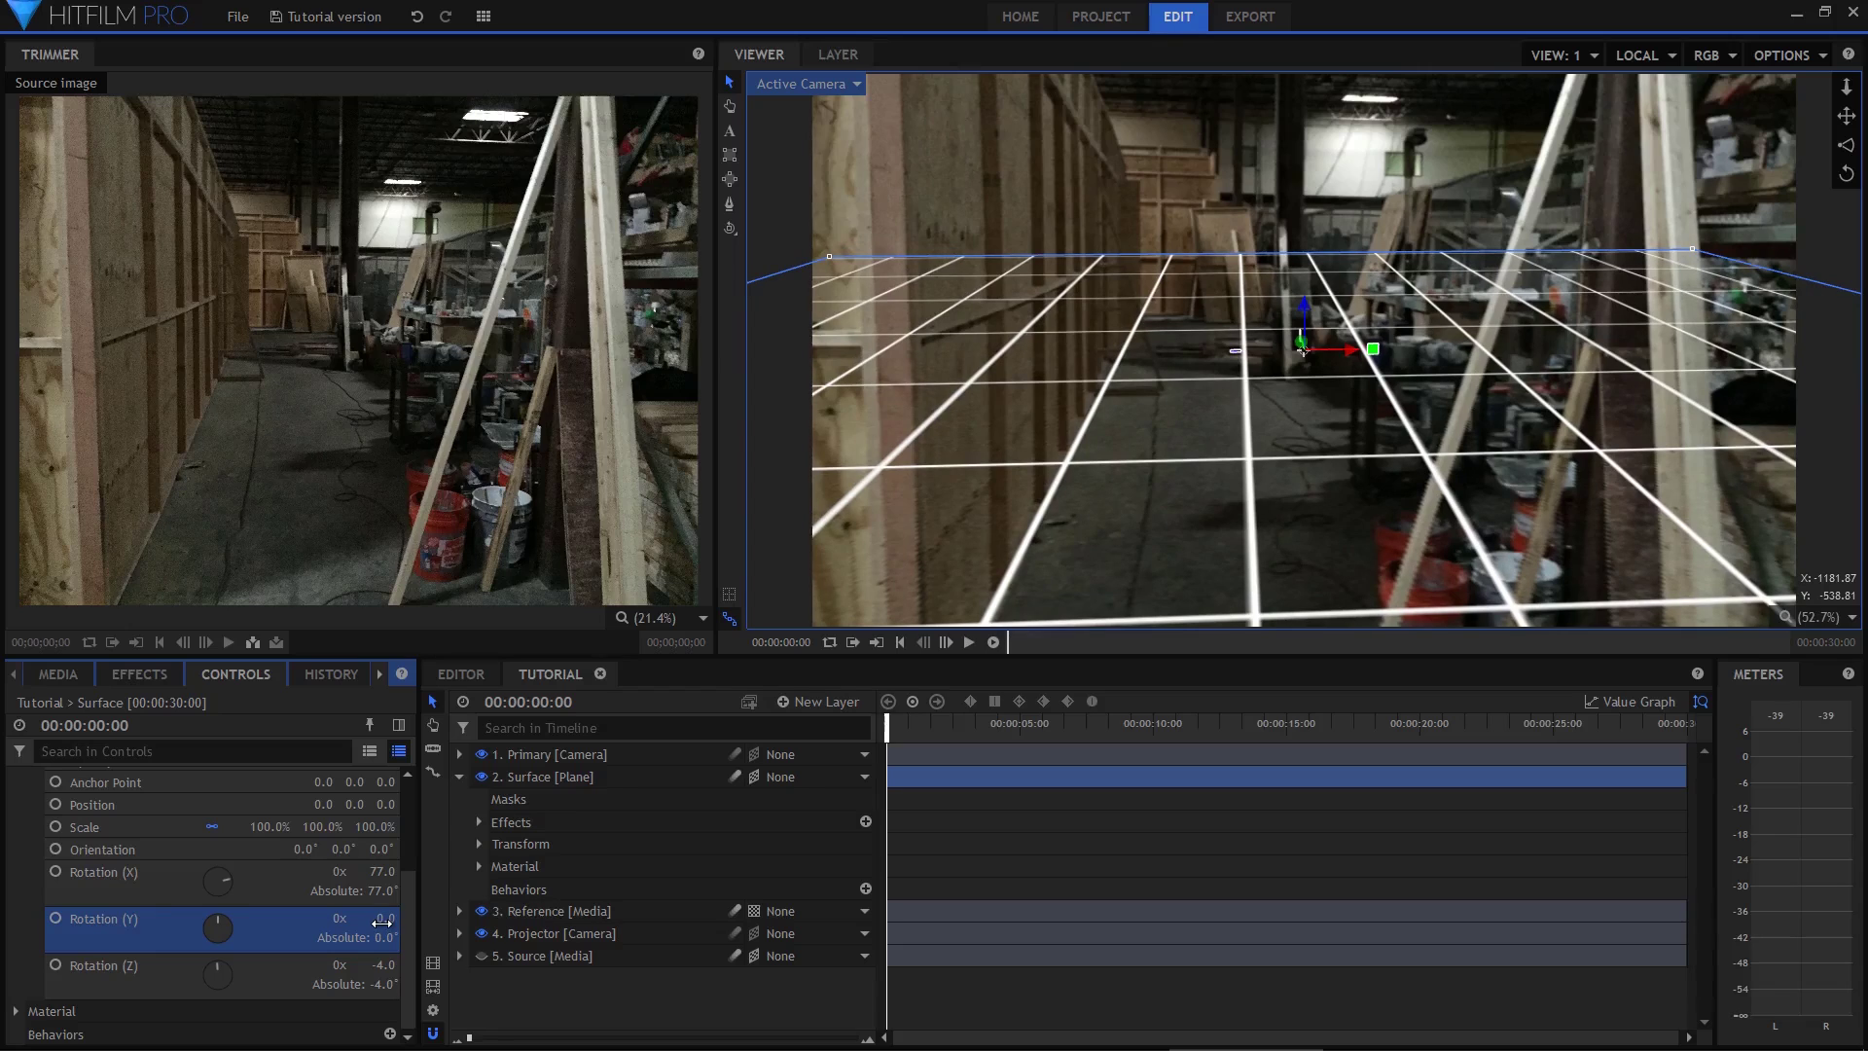
Restore the -1 Y rotation and duplicate Surface as a layer named back wall
key(ctrl+y)
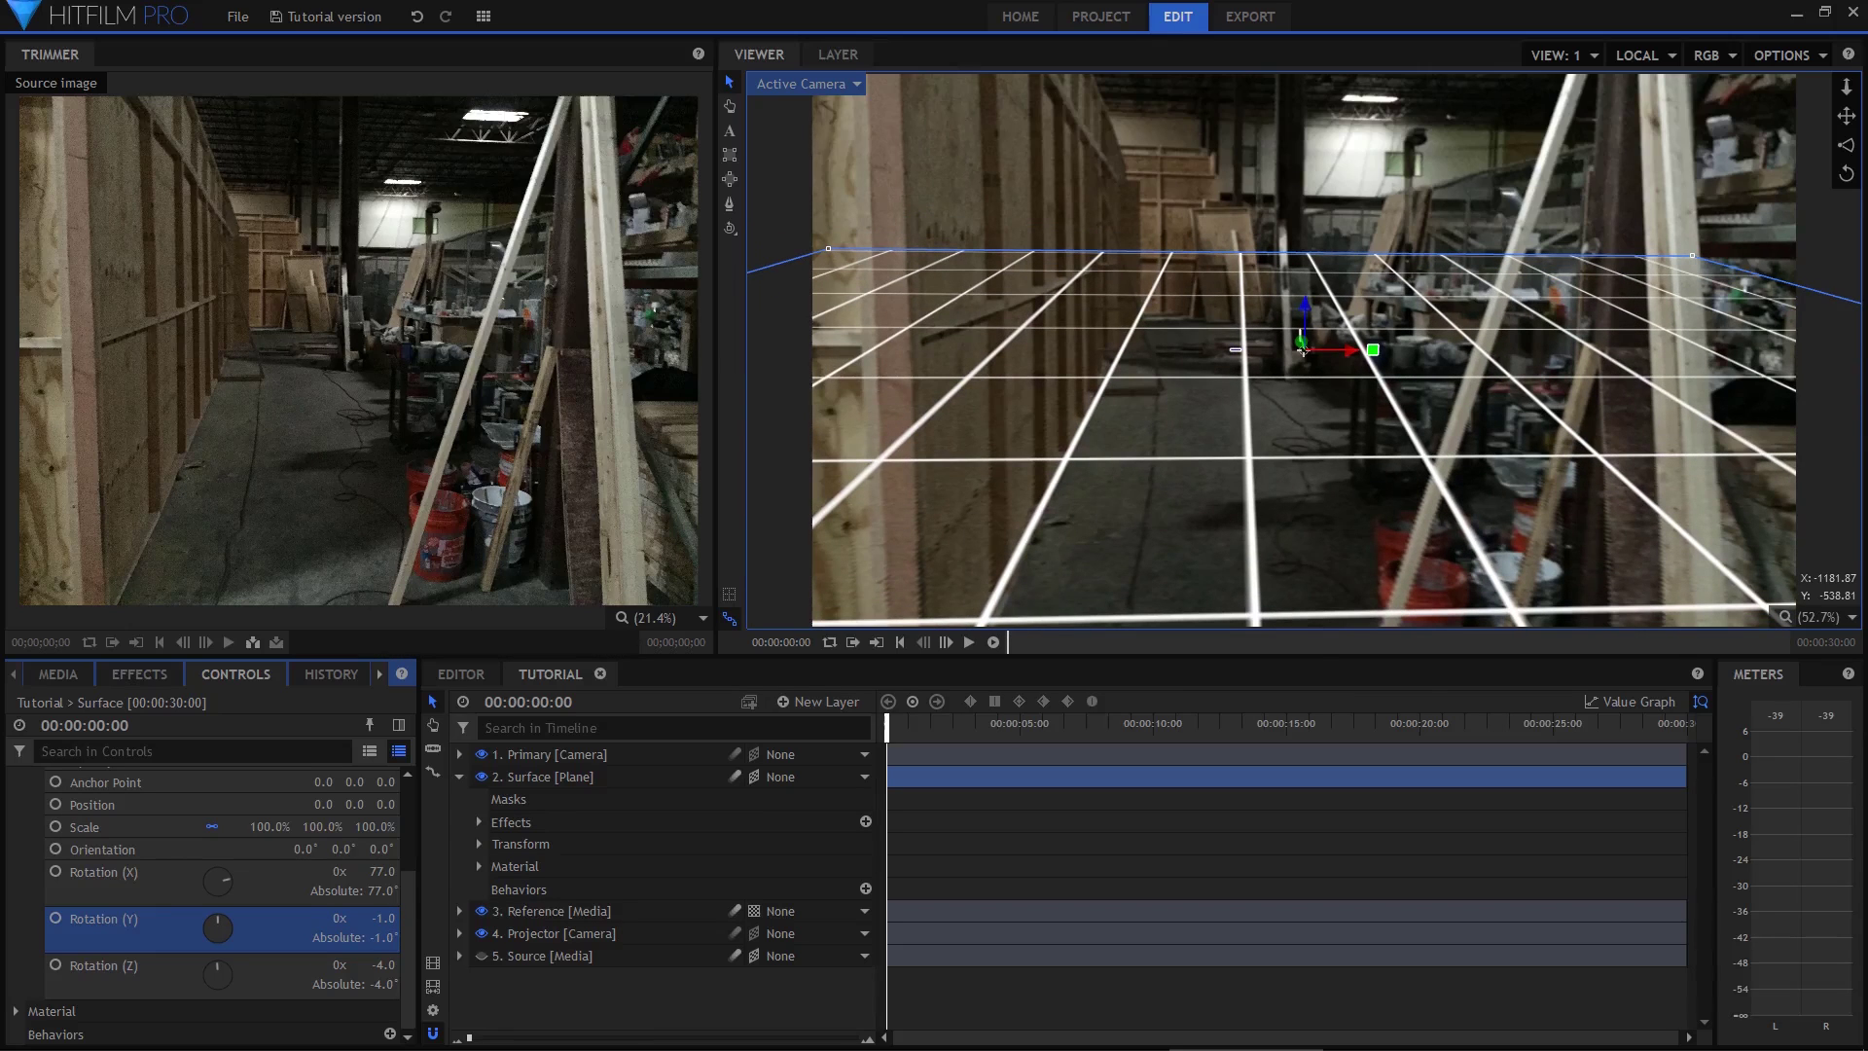
click(548, 778)
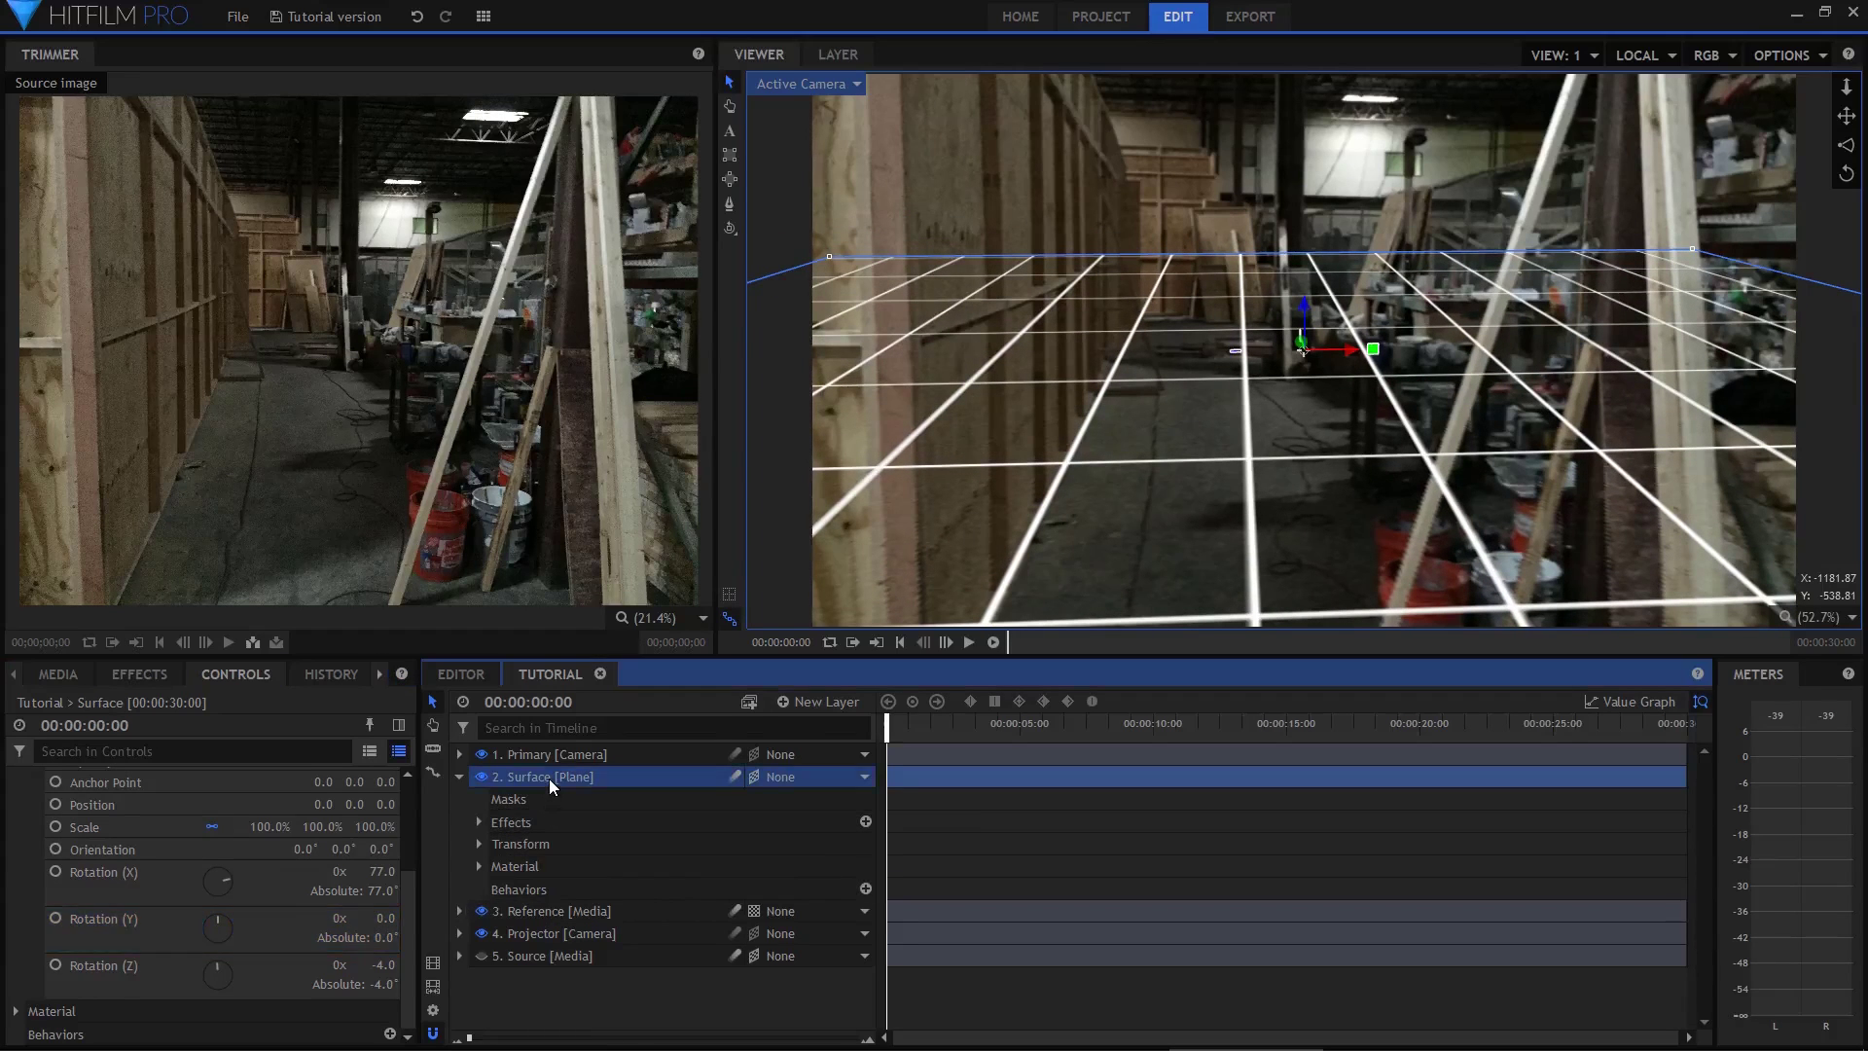
key(ctrl+d)
double_click(566, 911)
text(ba)
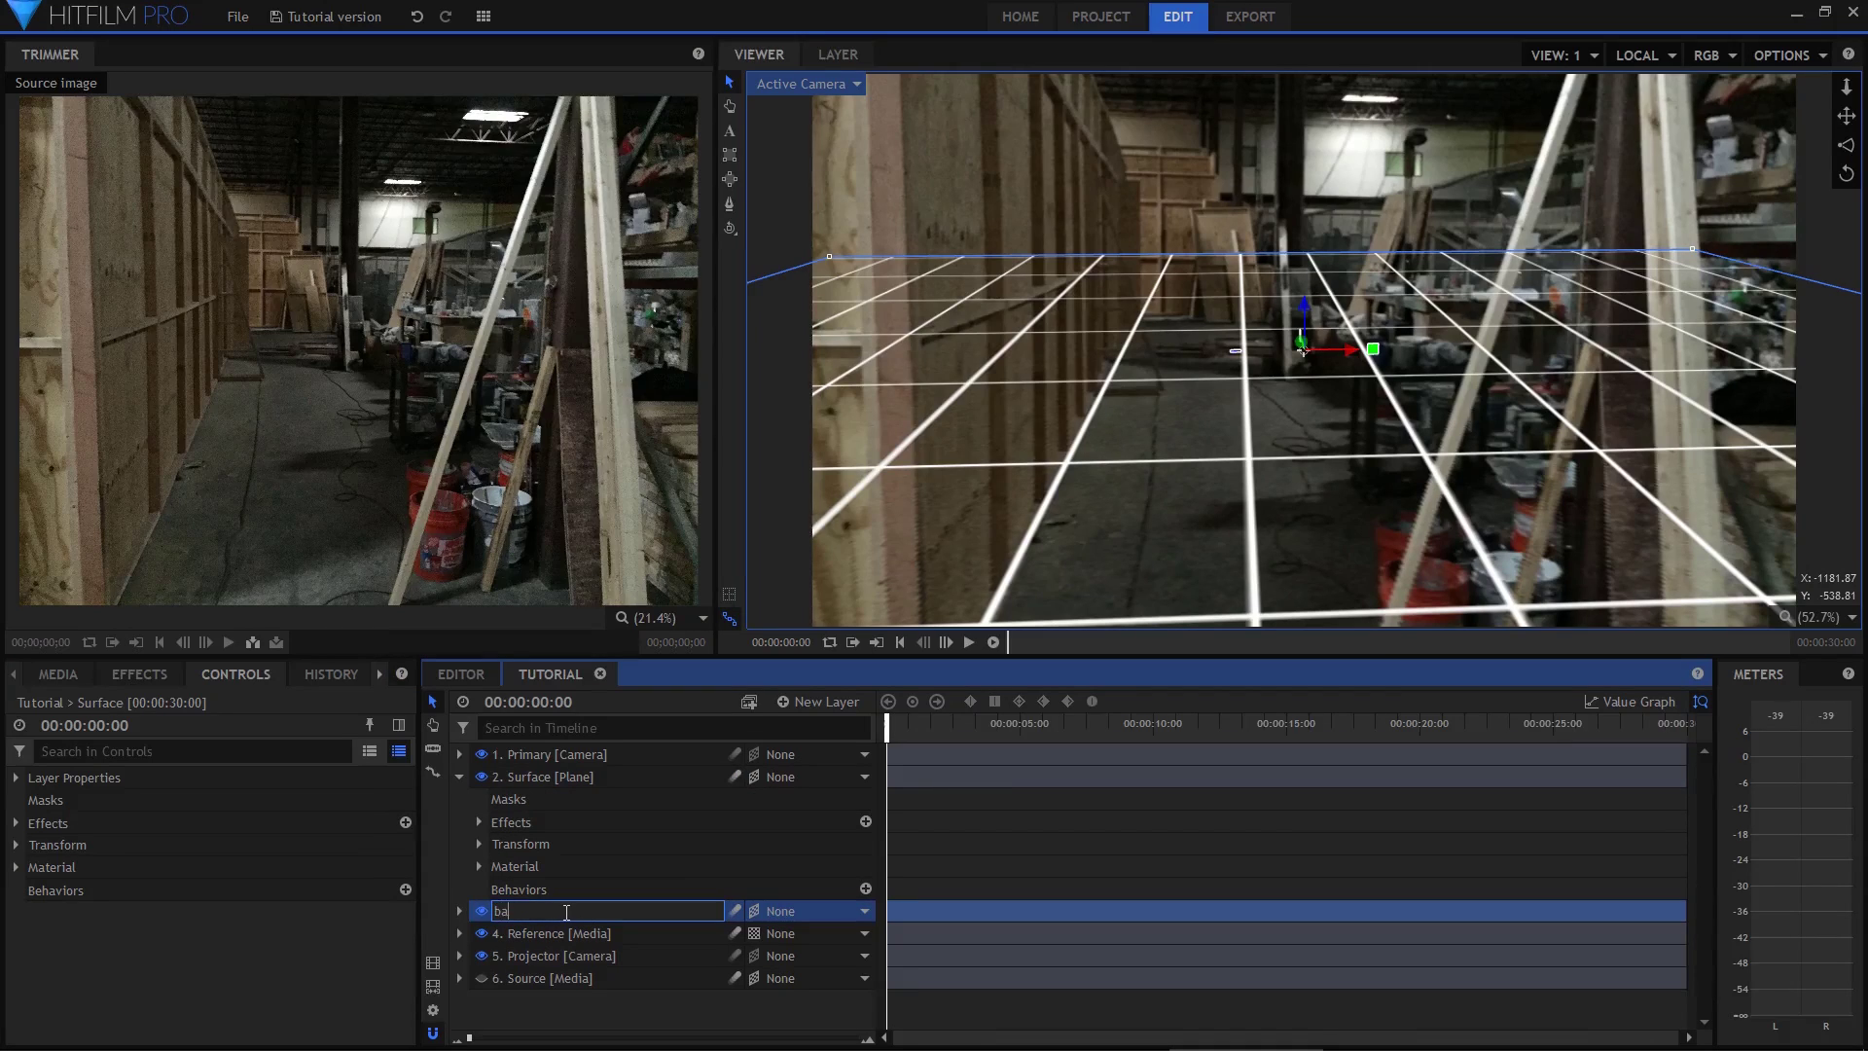
text(ck wall)
key(Return)
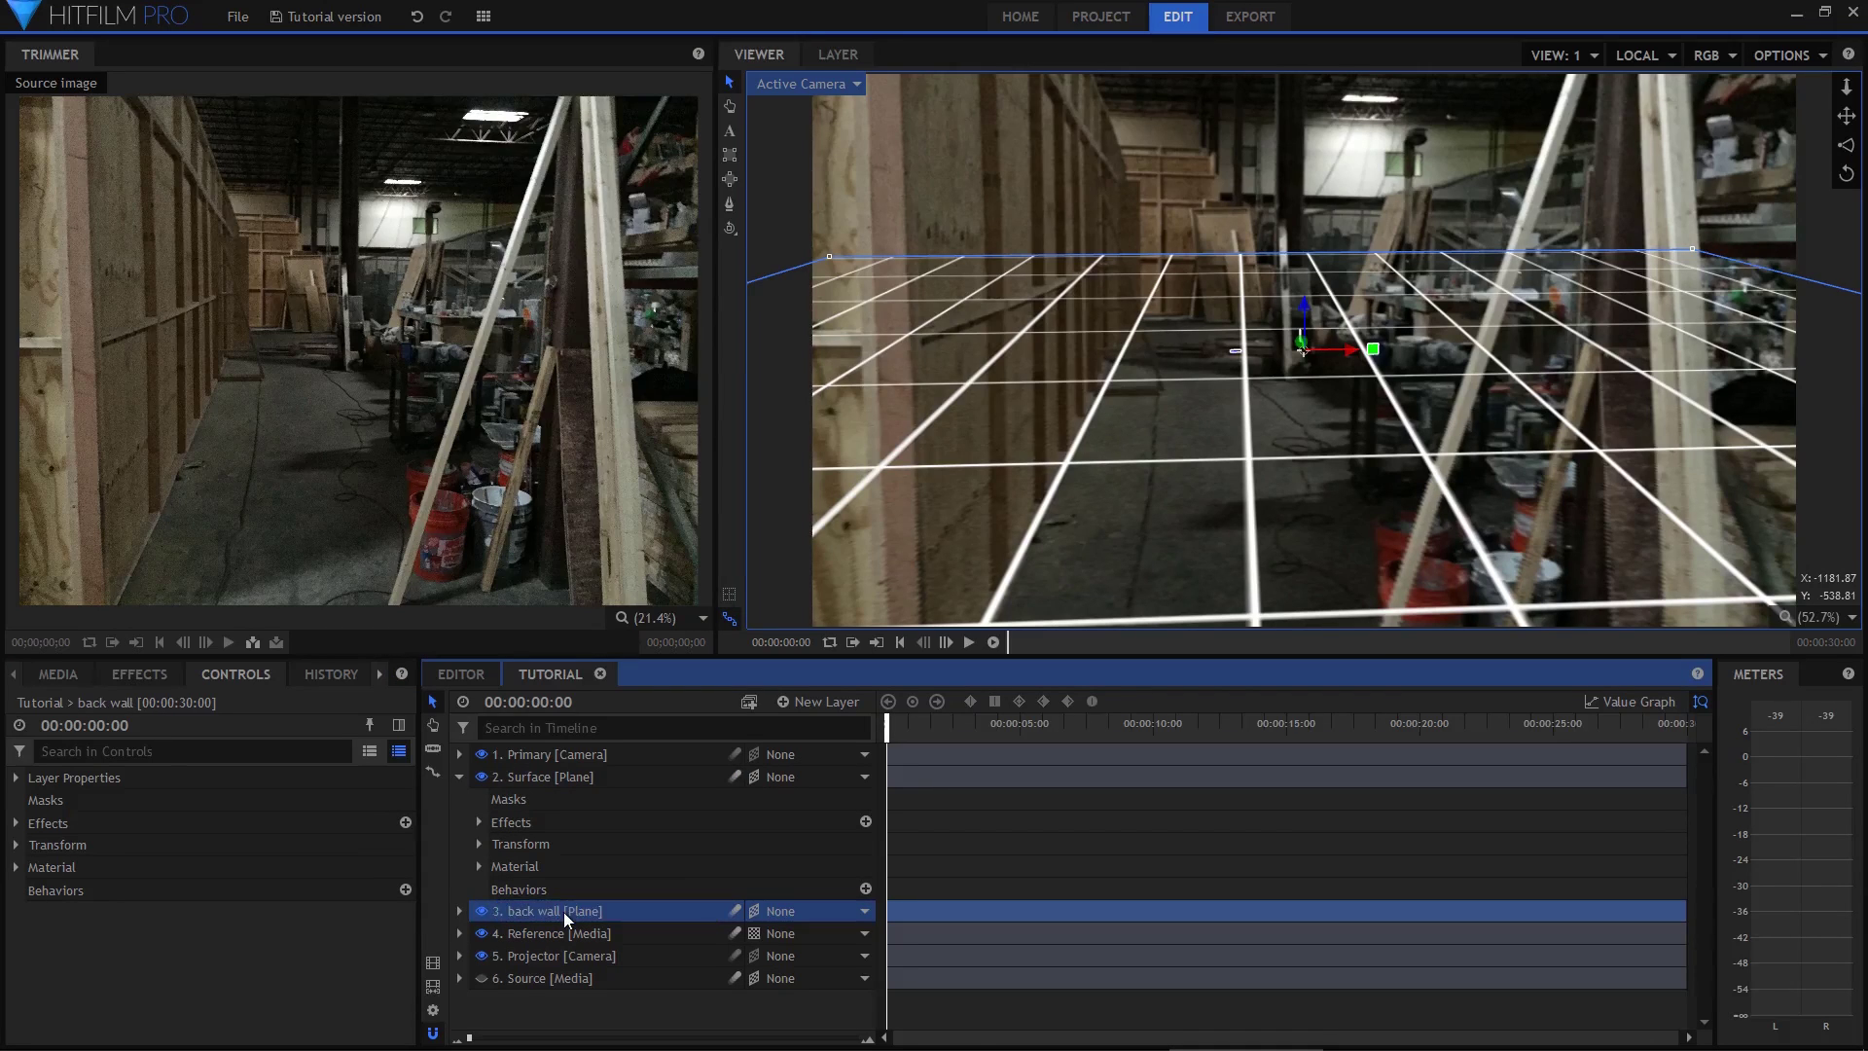
Set back wall's X and Z rotation to 0 and push it back to Z -388.1
click(16, 844)
scroll(209, 927, down, 3)
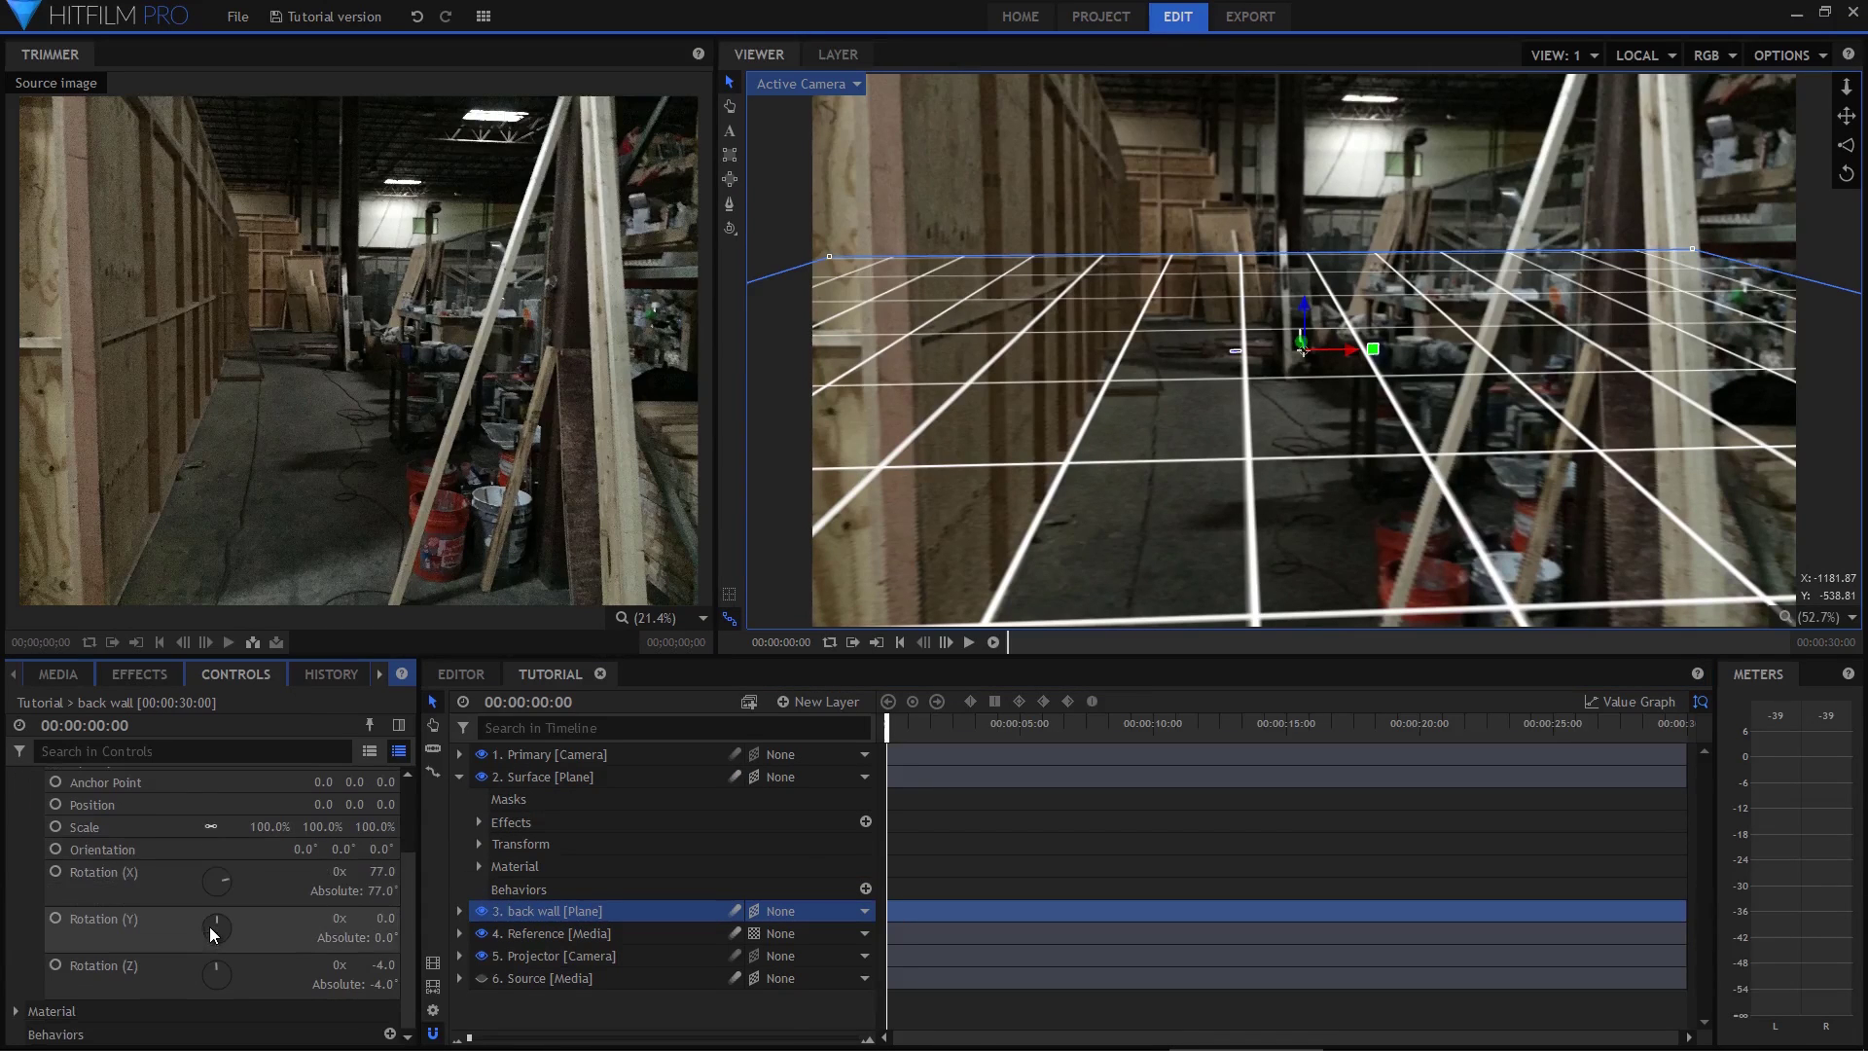
click(384, 872)
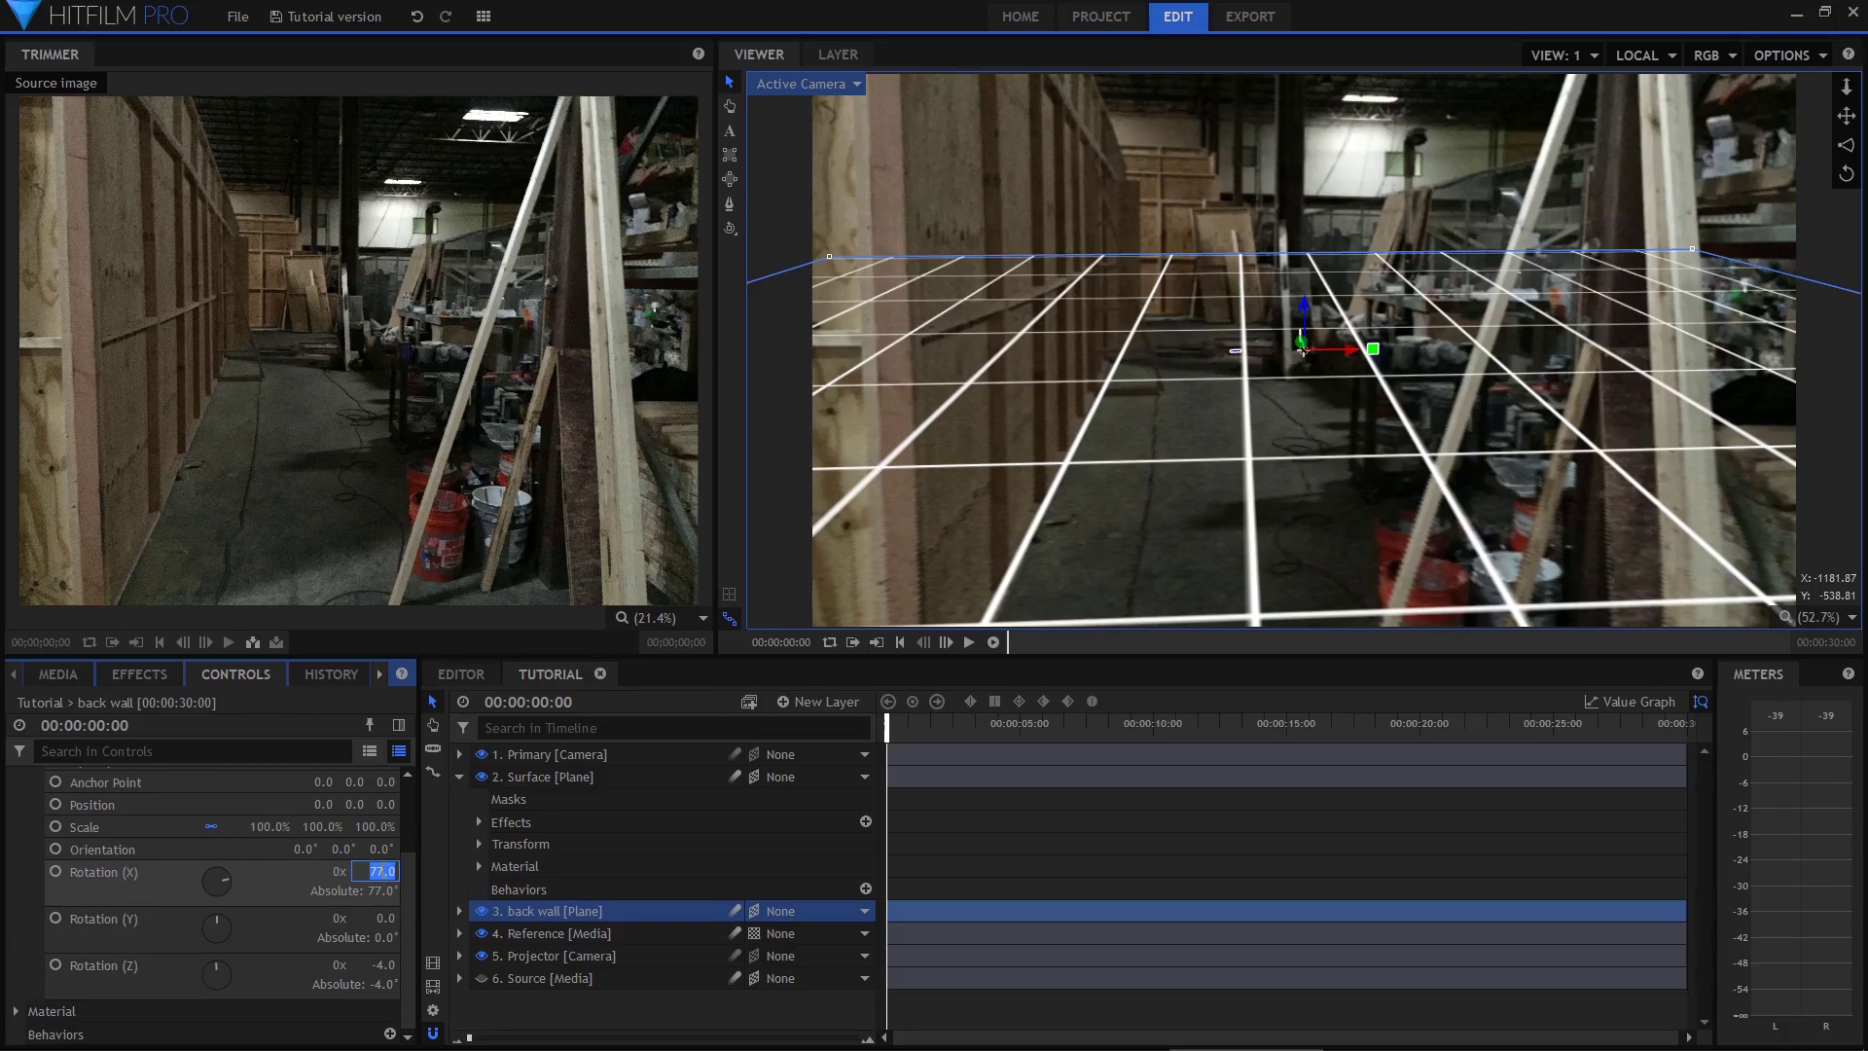
text(0)
key(Return)
click(386, 964)
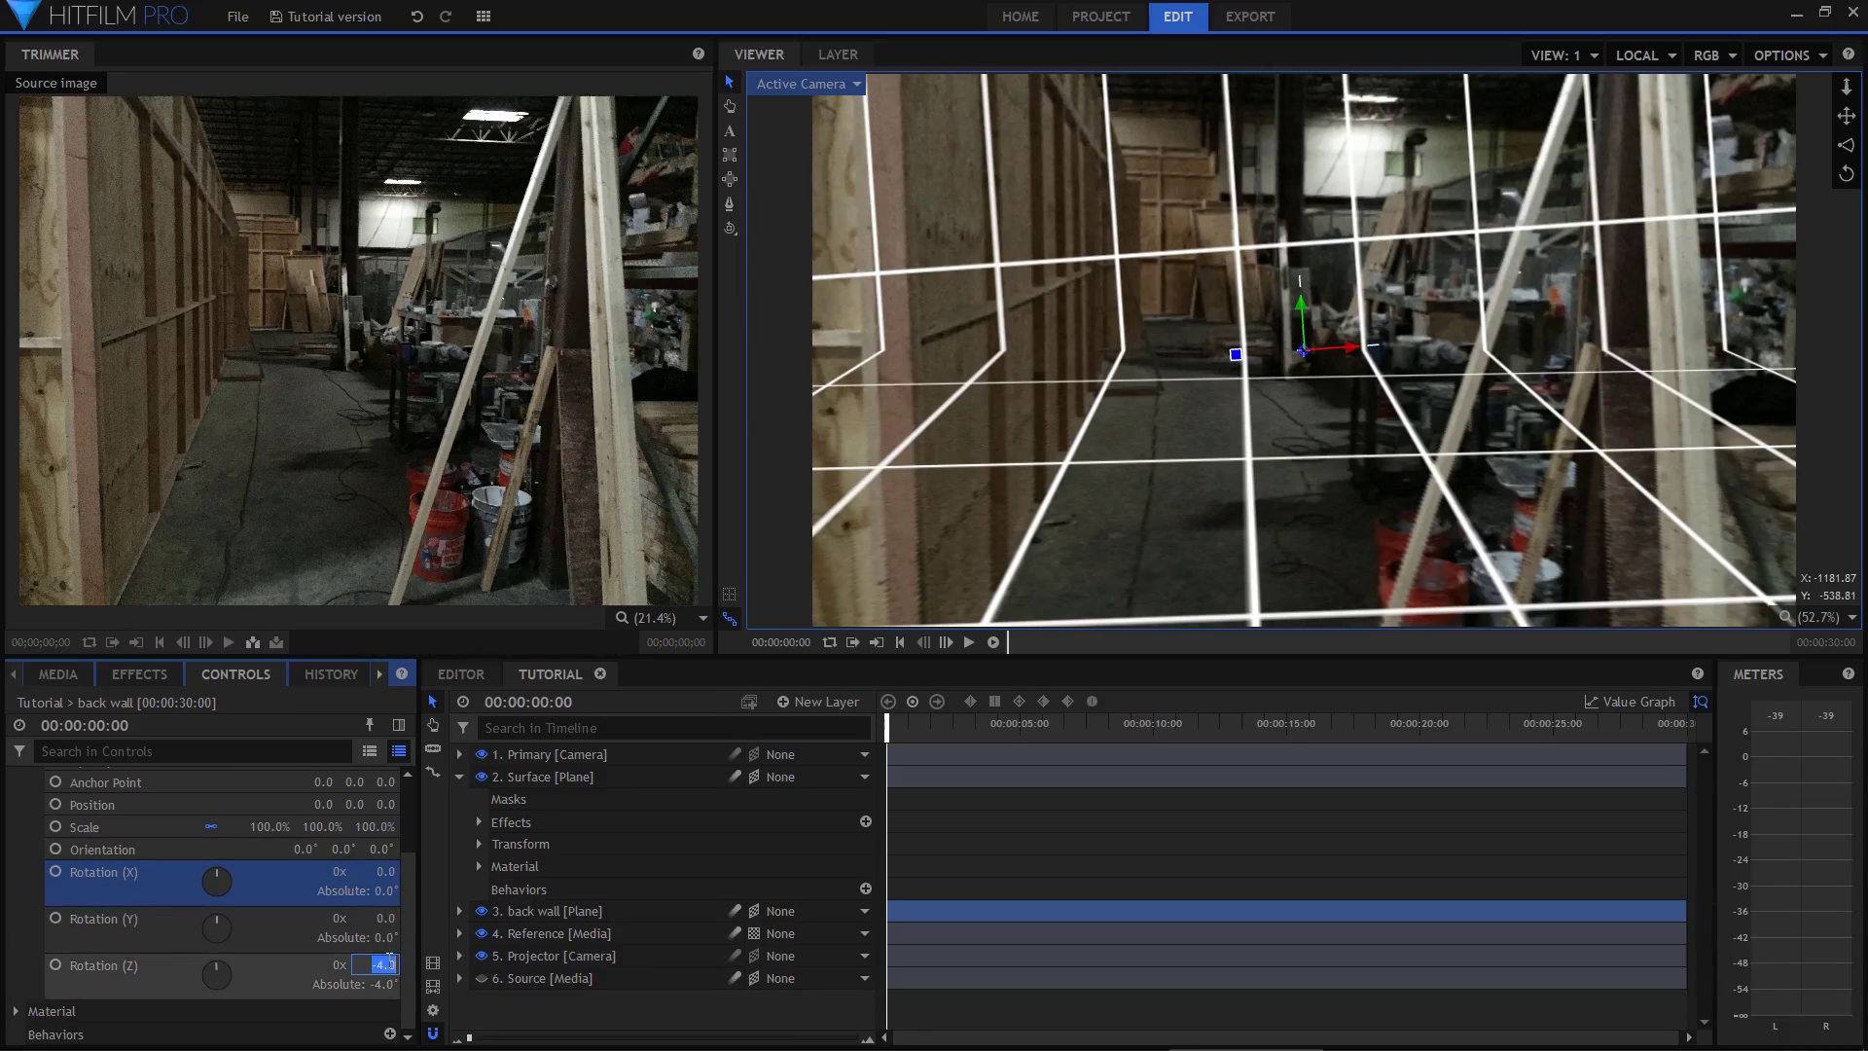
text(0)
key(Return)
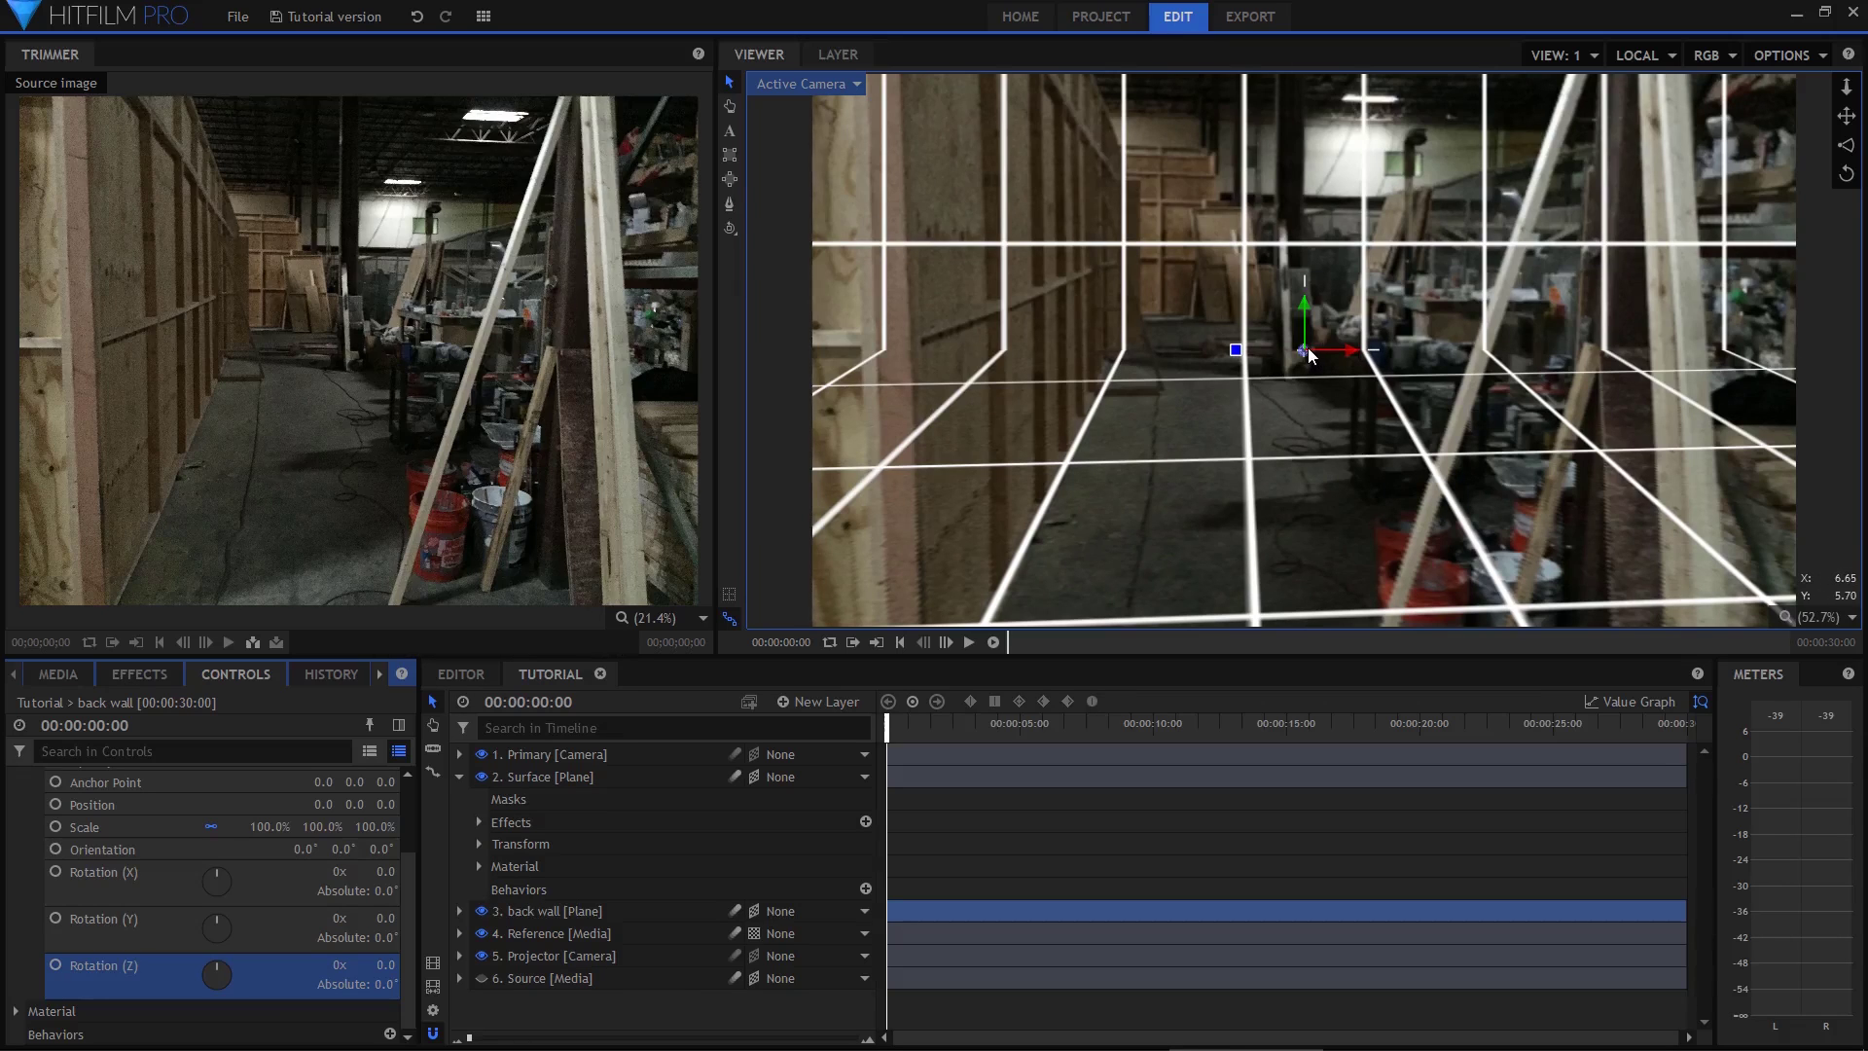
drag(1308, 352, 1465, 161)
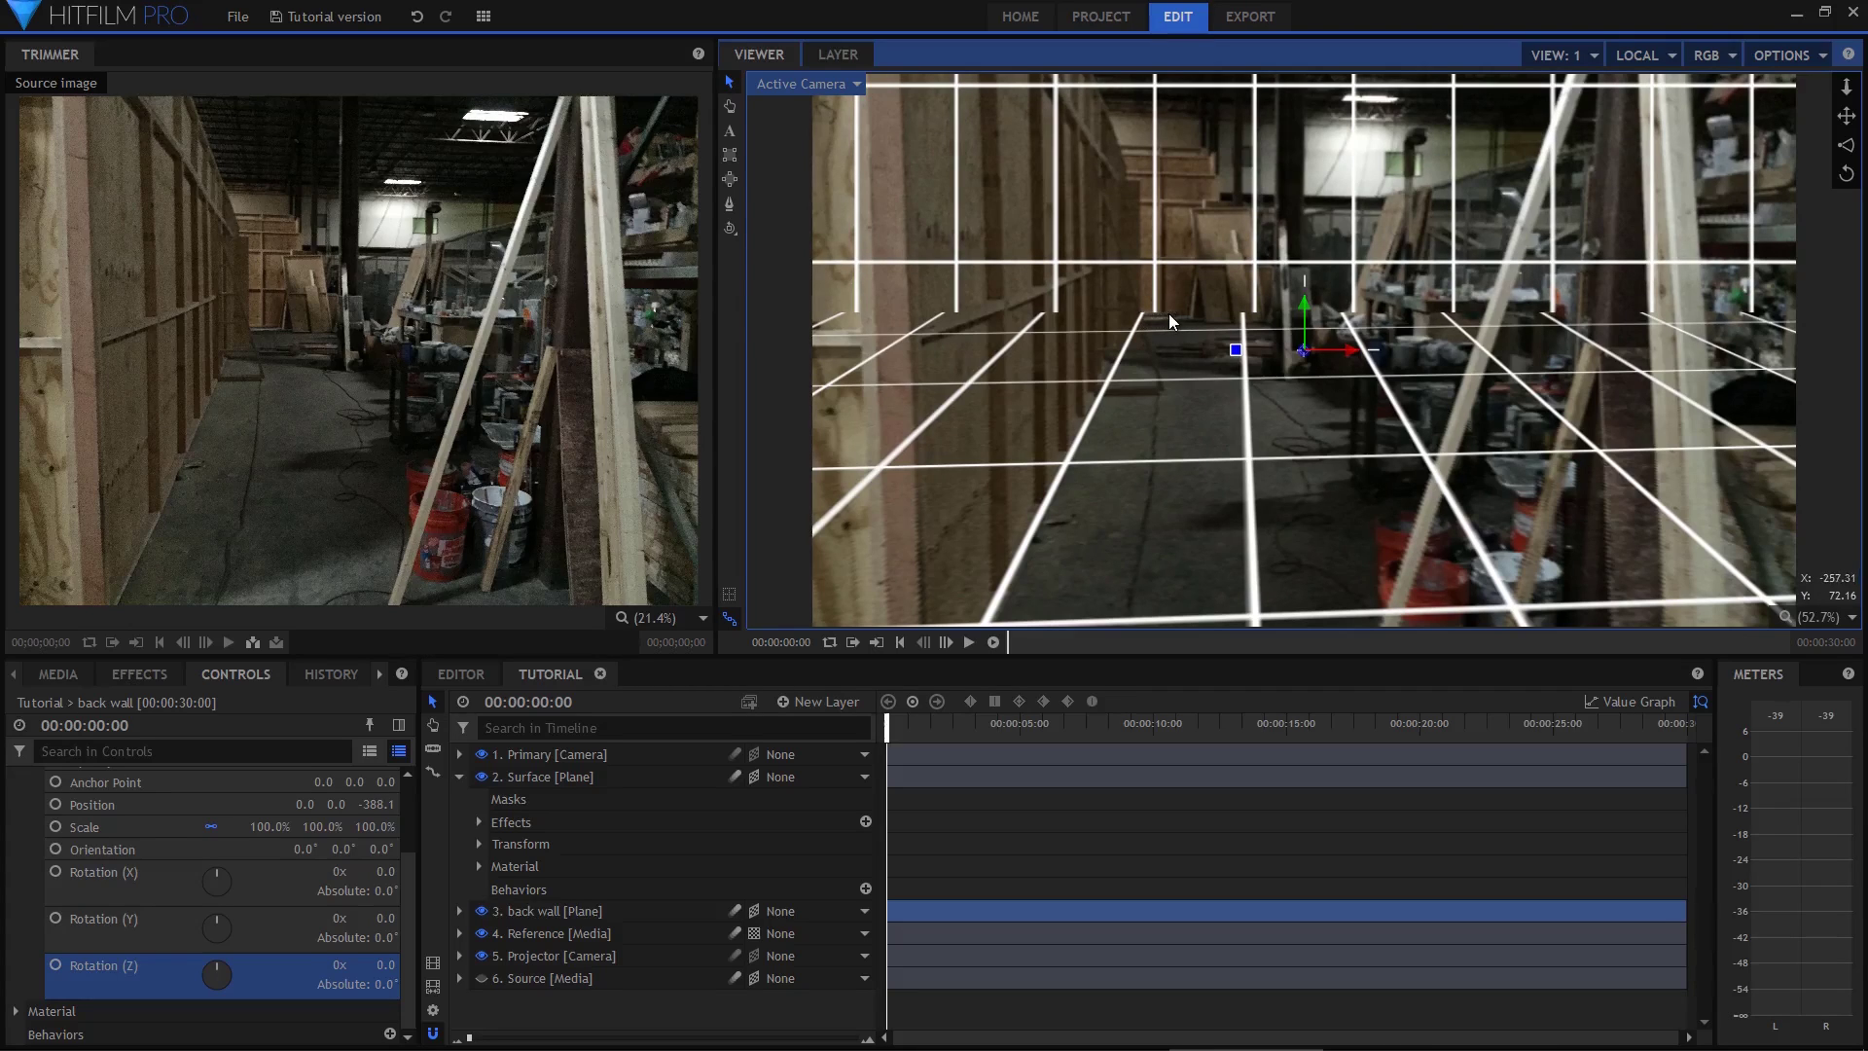
Duplicate the back wall plane as a layer named Left wall
click(584, 903)
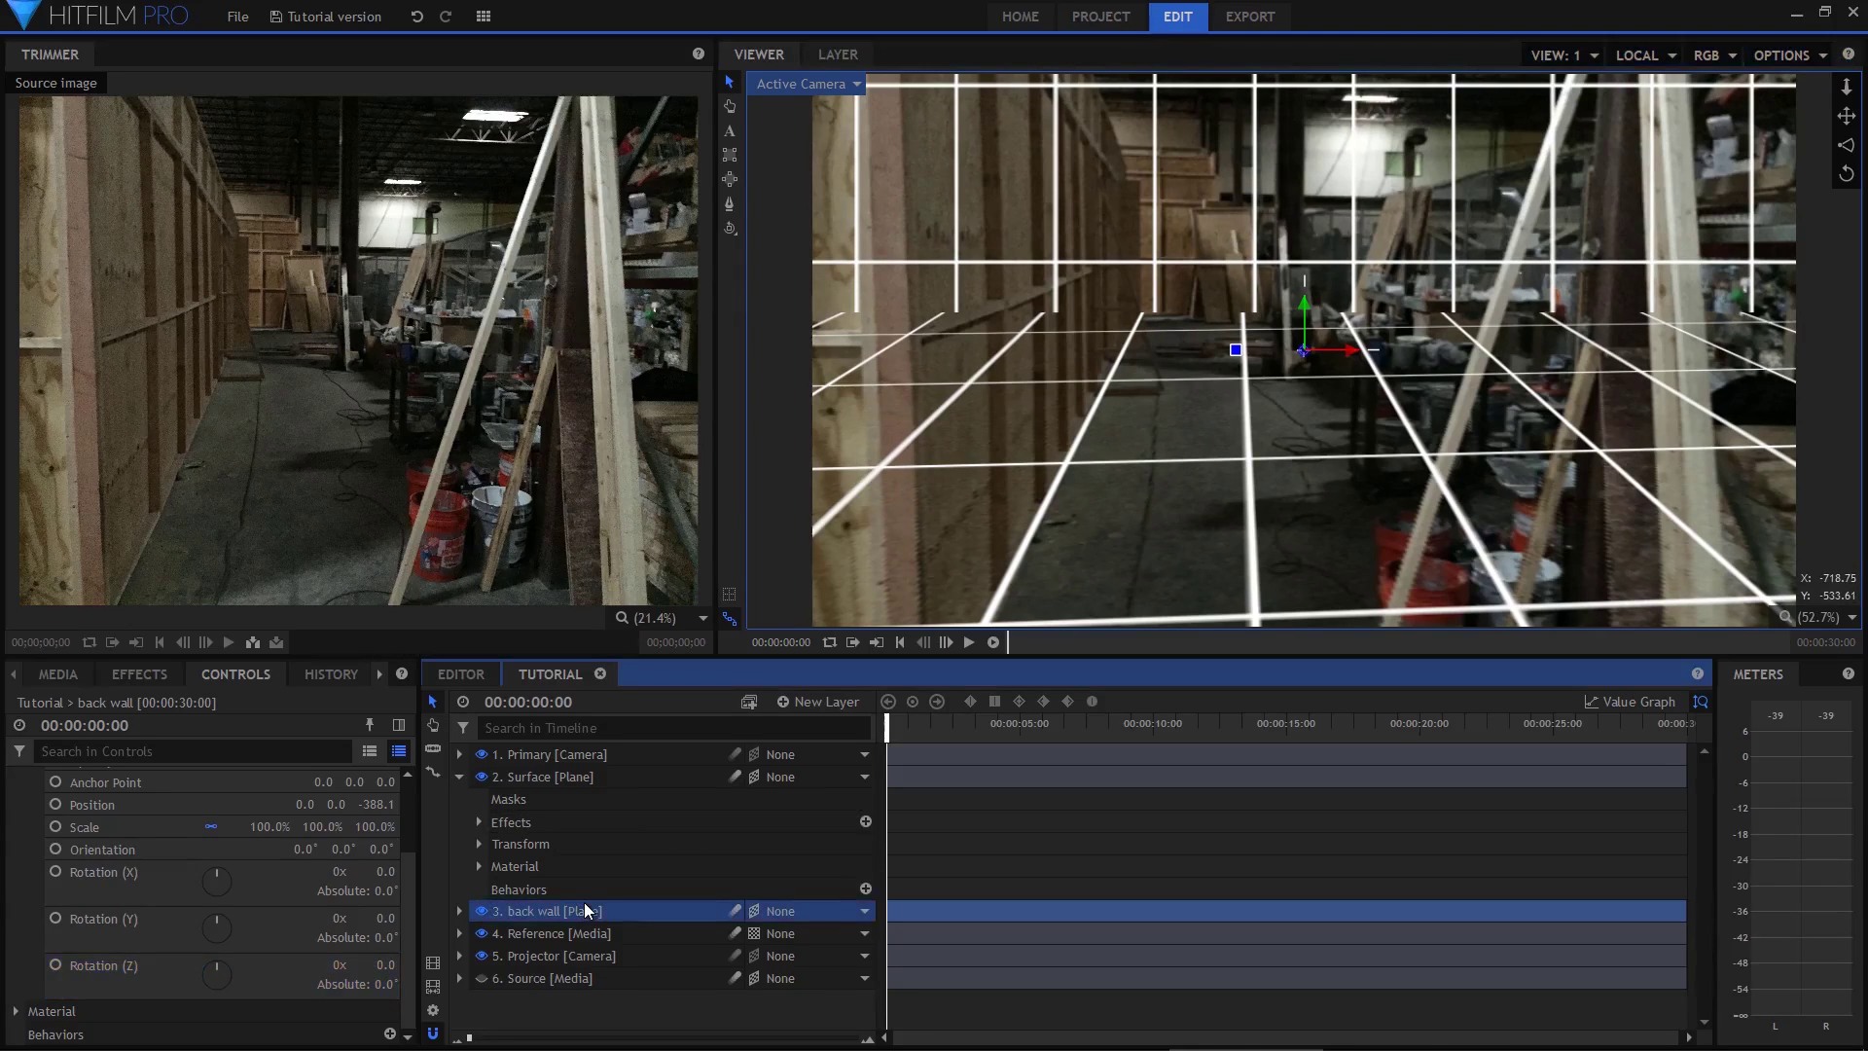
key(ctrl+d)
key(F2)
text(Left wal)
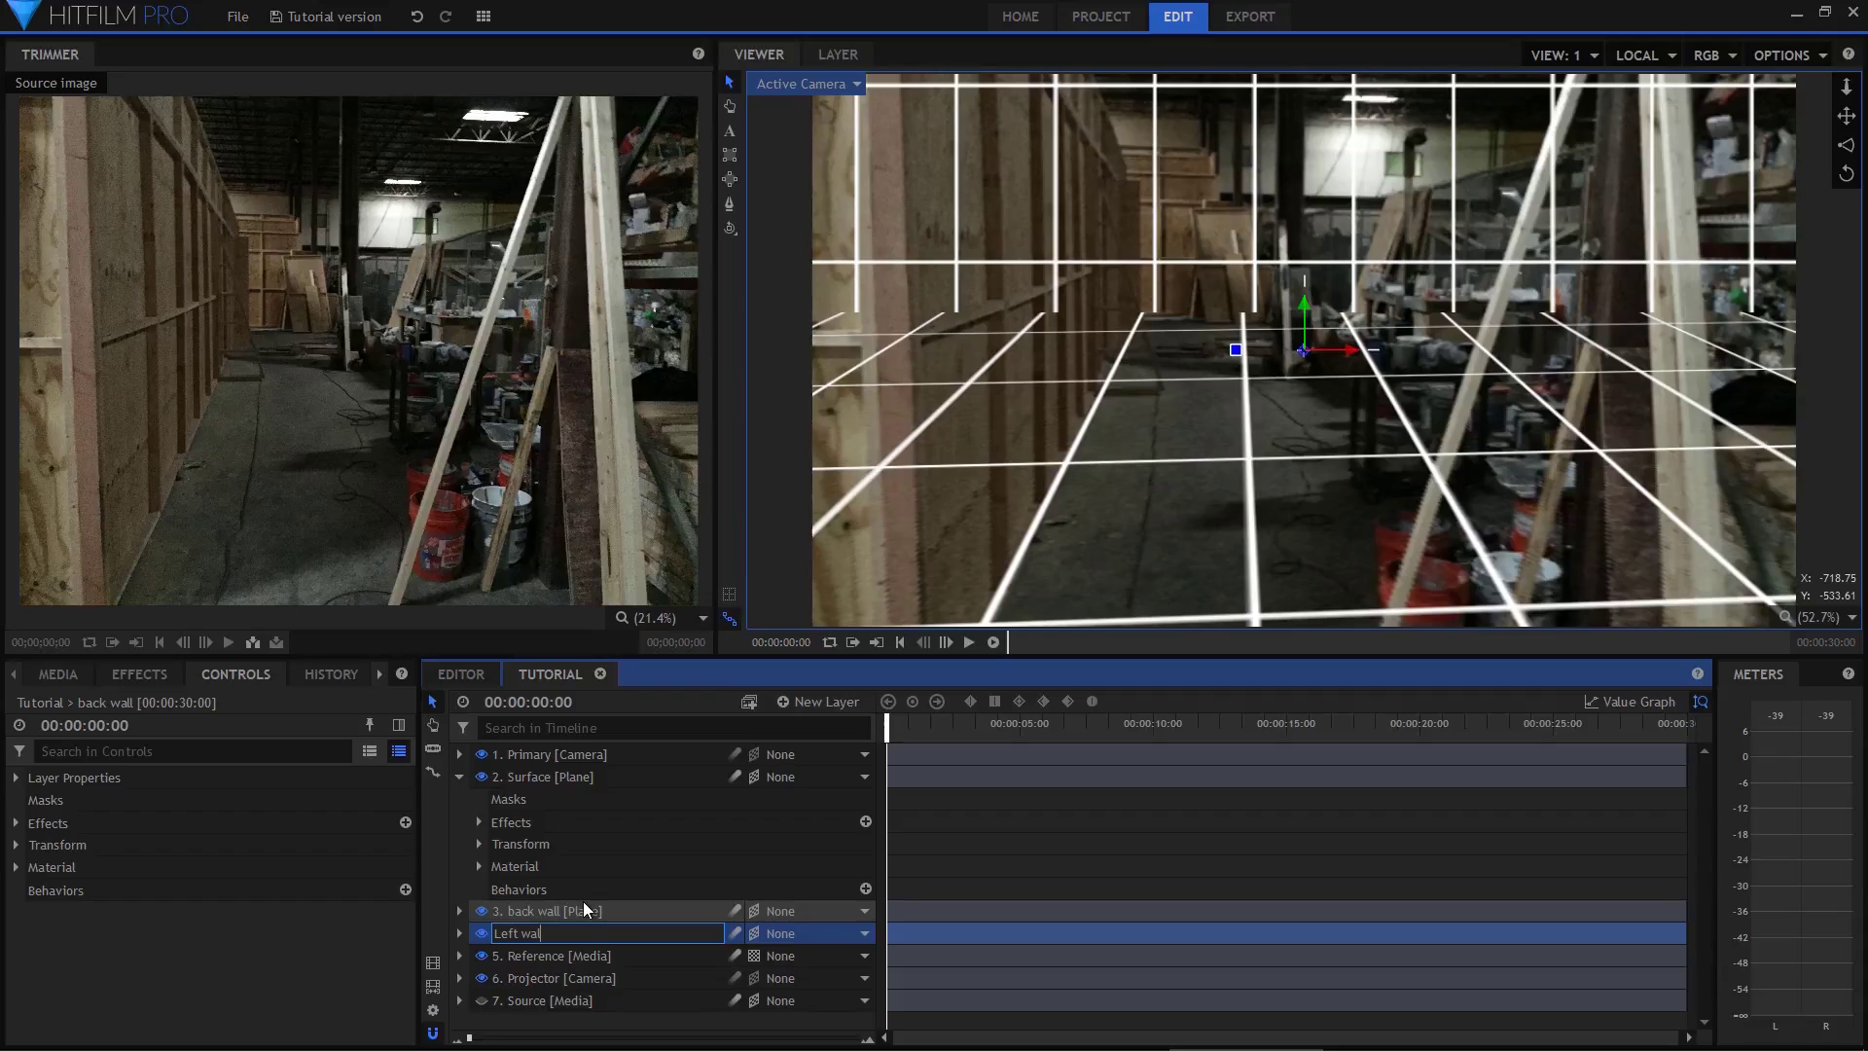
text(l)
key(Return)
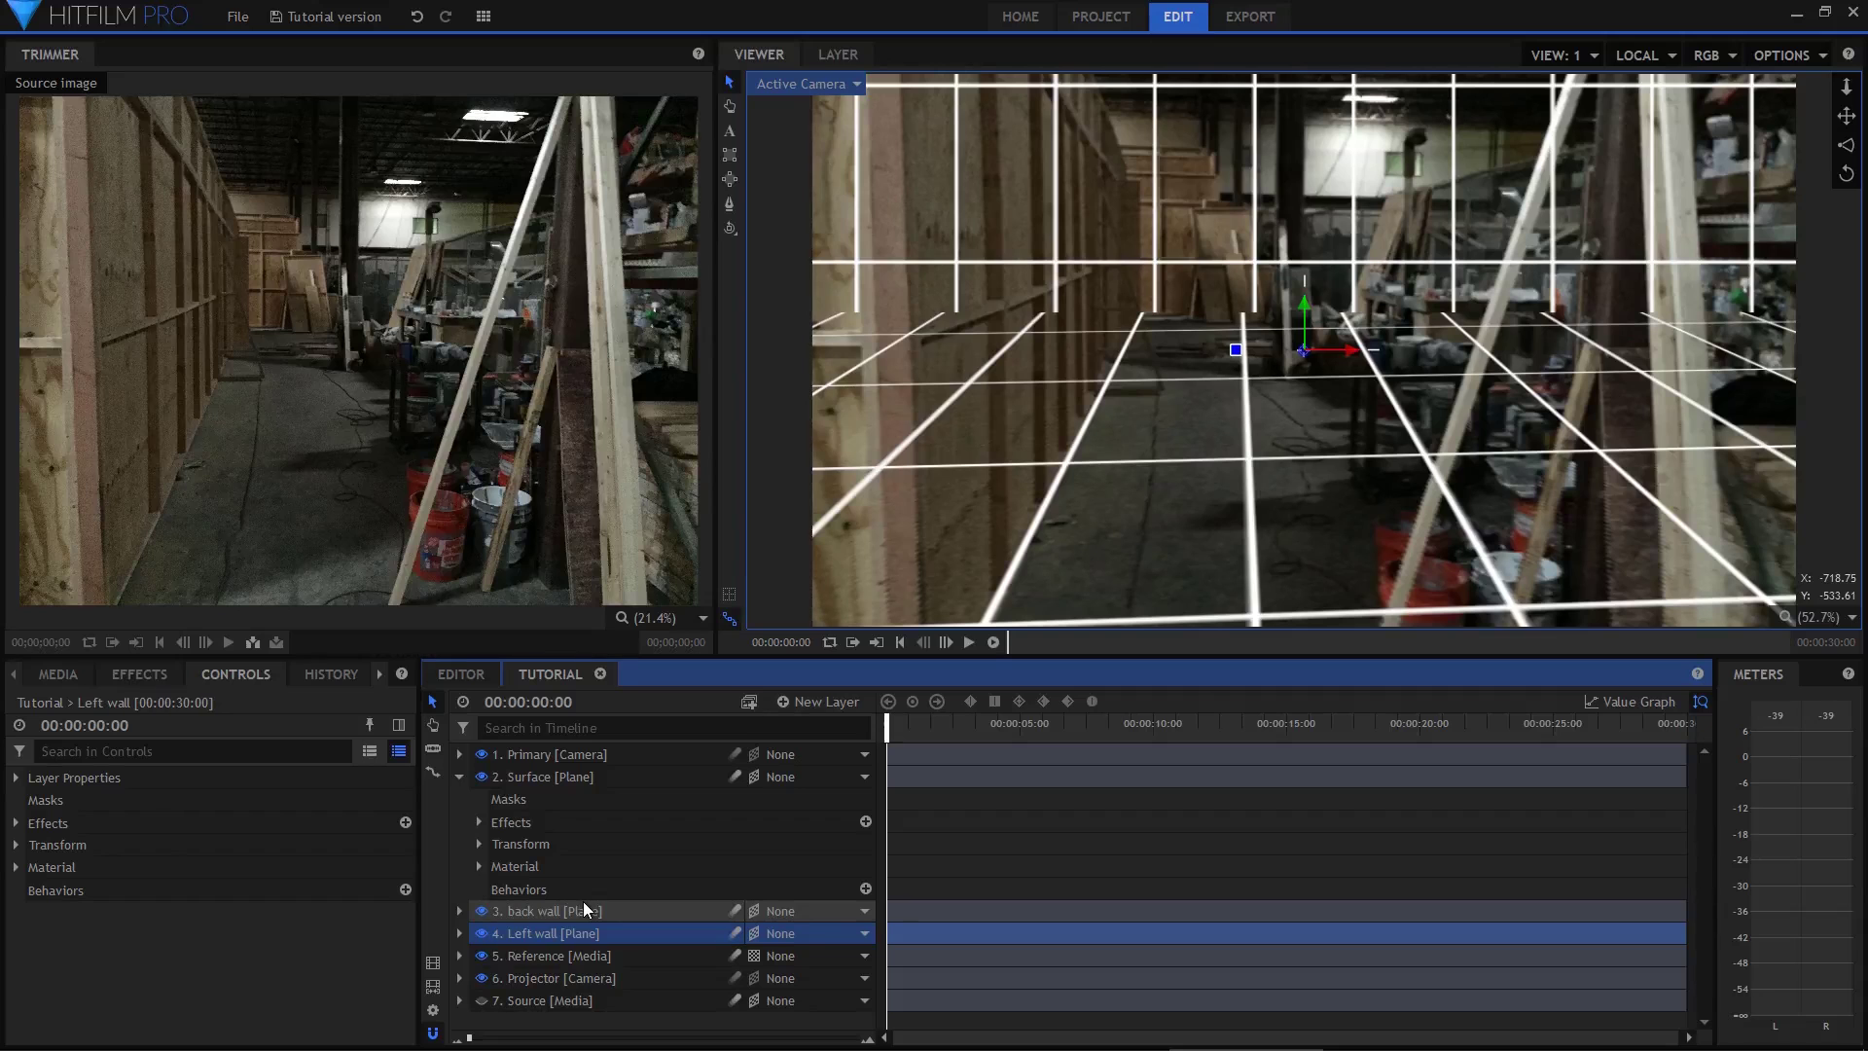
Rotate Left wall to 85° on Y and slide it left onto the wooden wall
click(30, 846)
click(17, 845)
scroll(195, 905, down, 2)
drag(185, 949, 297, 902)
drag(1257, 351, 1091, 358)
drag(351, 916, 346, 916)
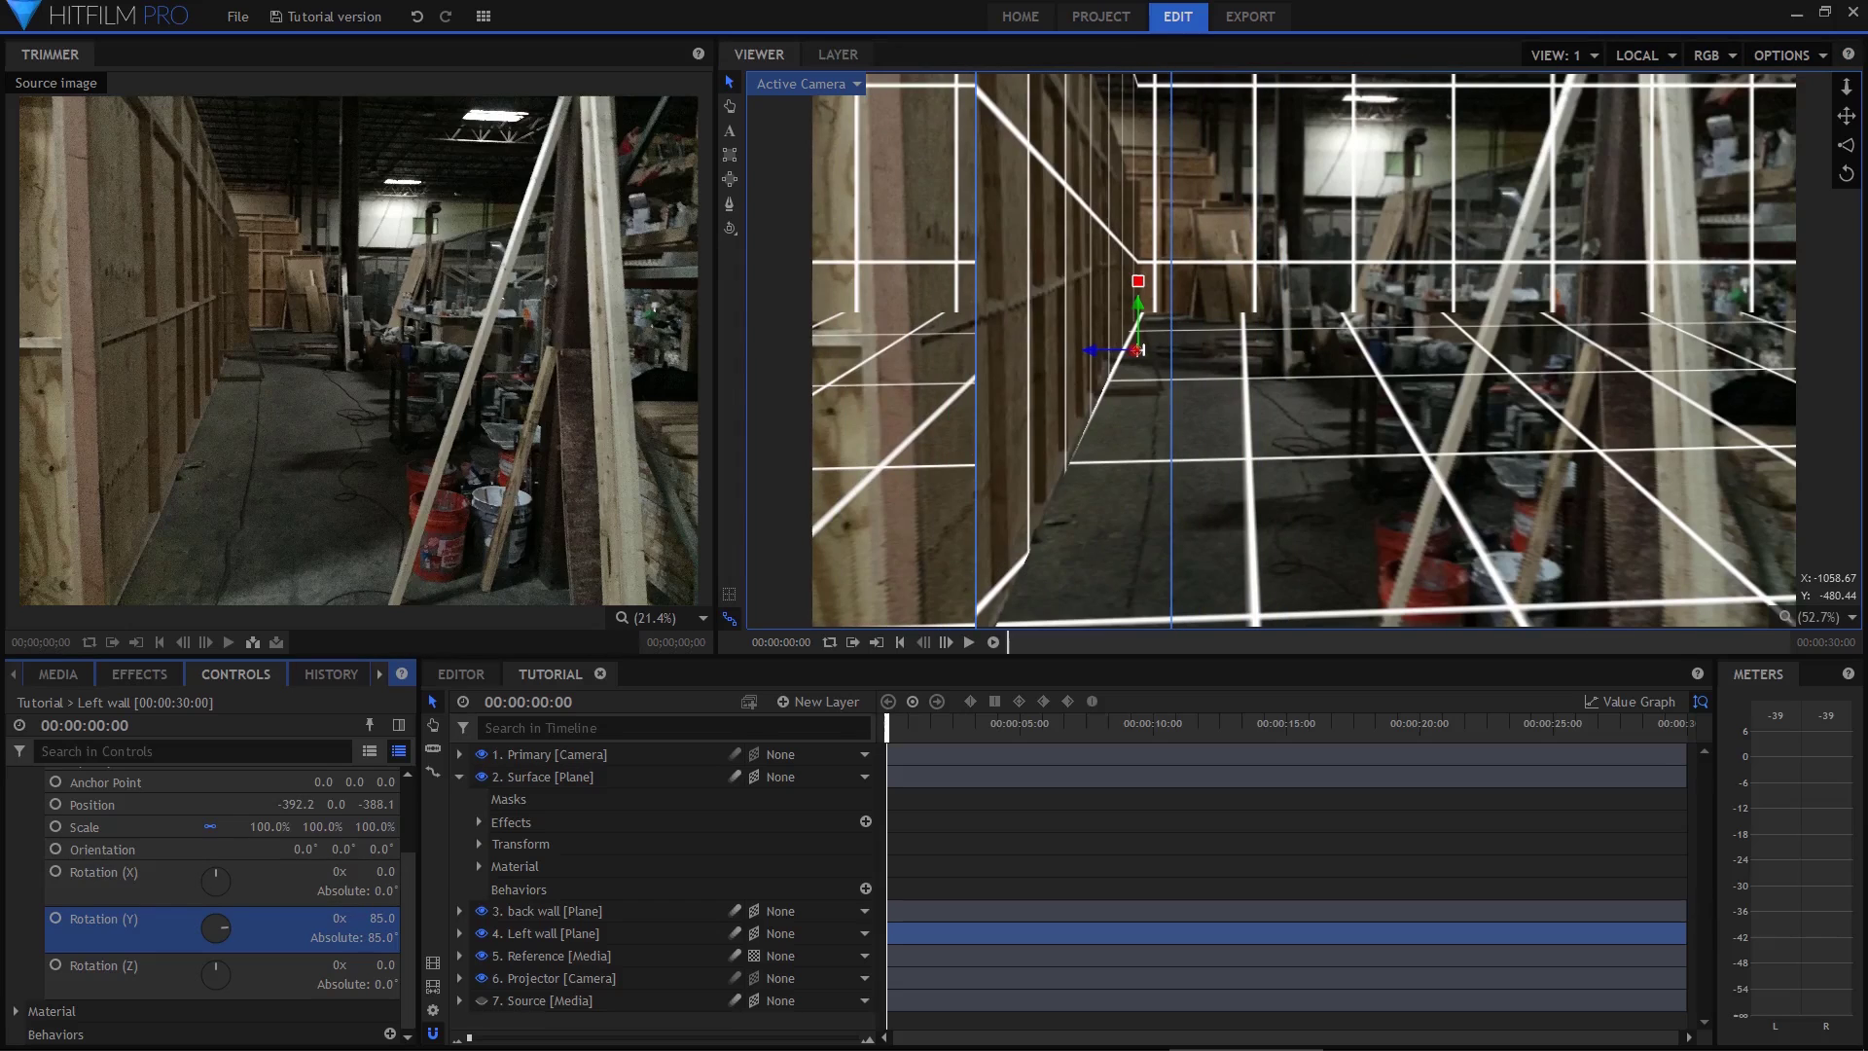
drag(1105, 390, 1103, 436)
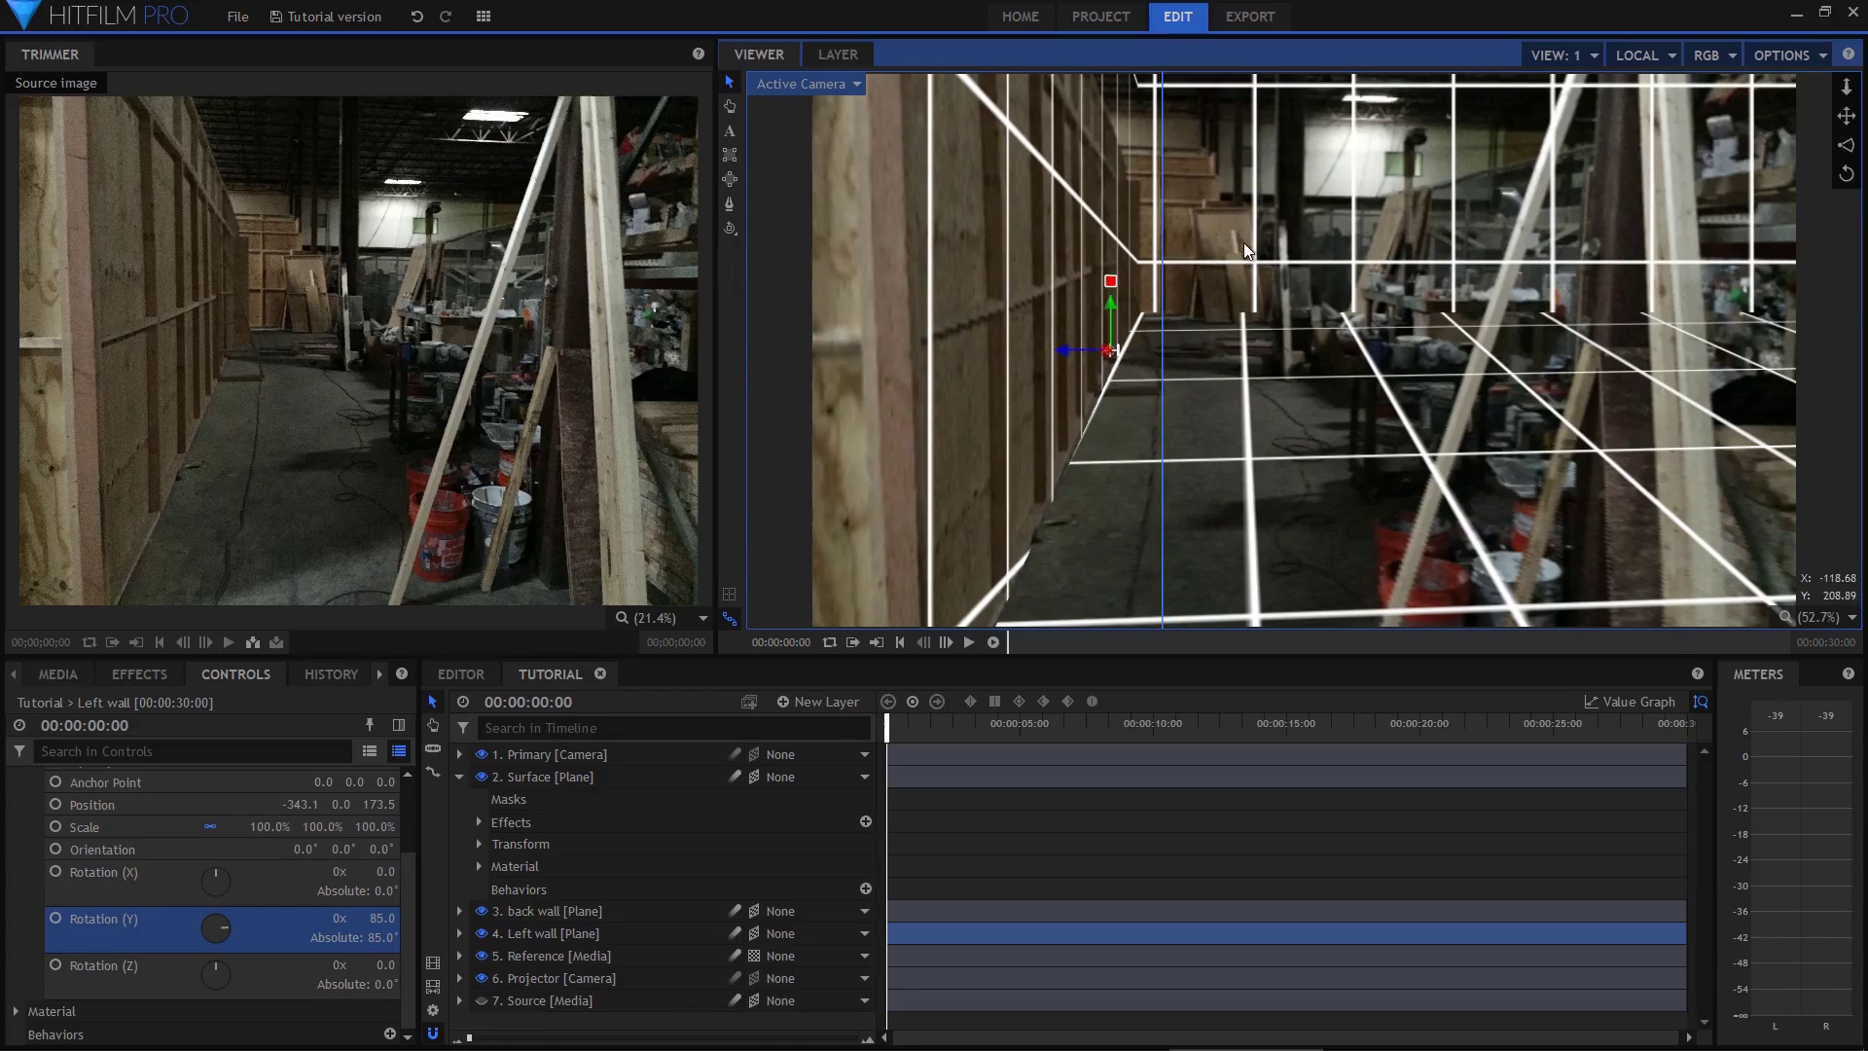
drag(1244, 242, 1209, 268)
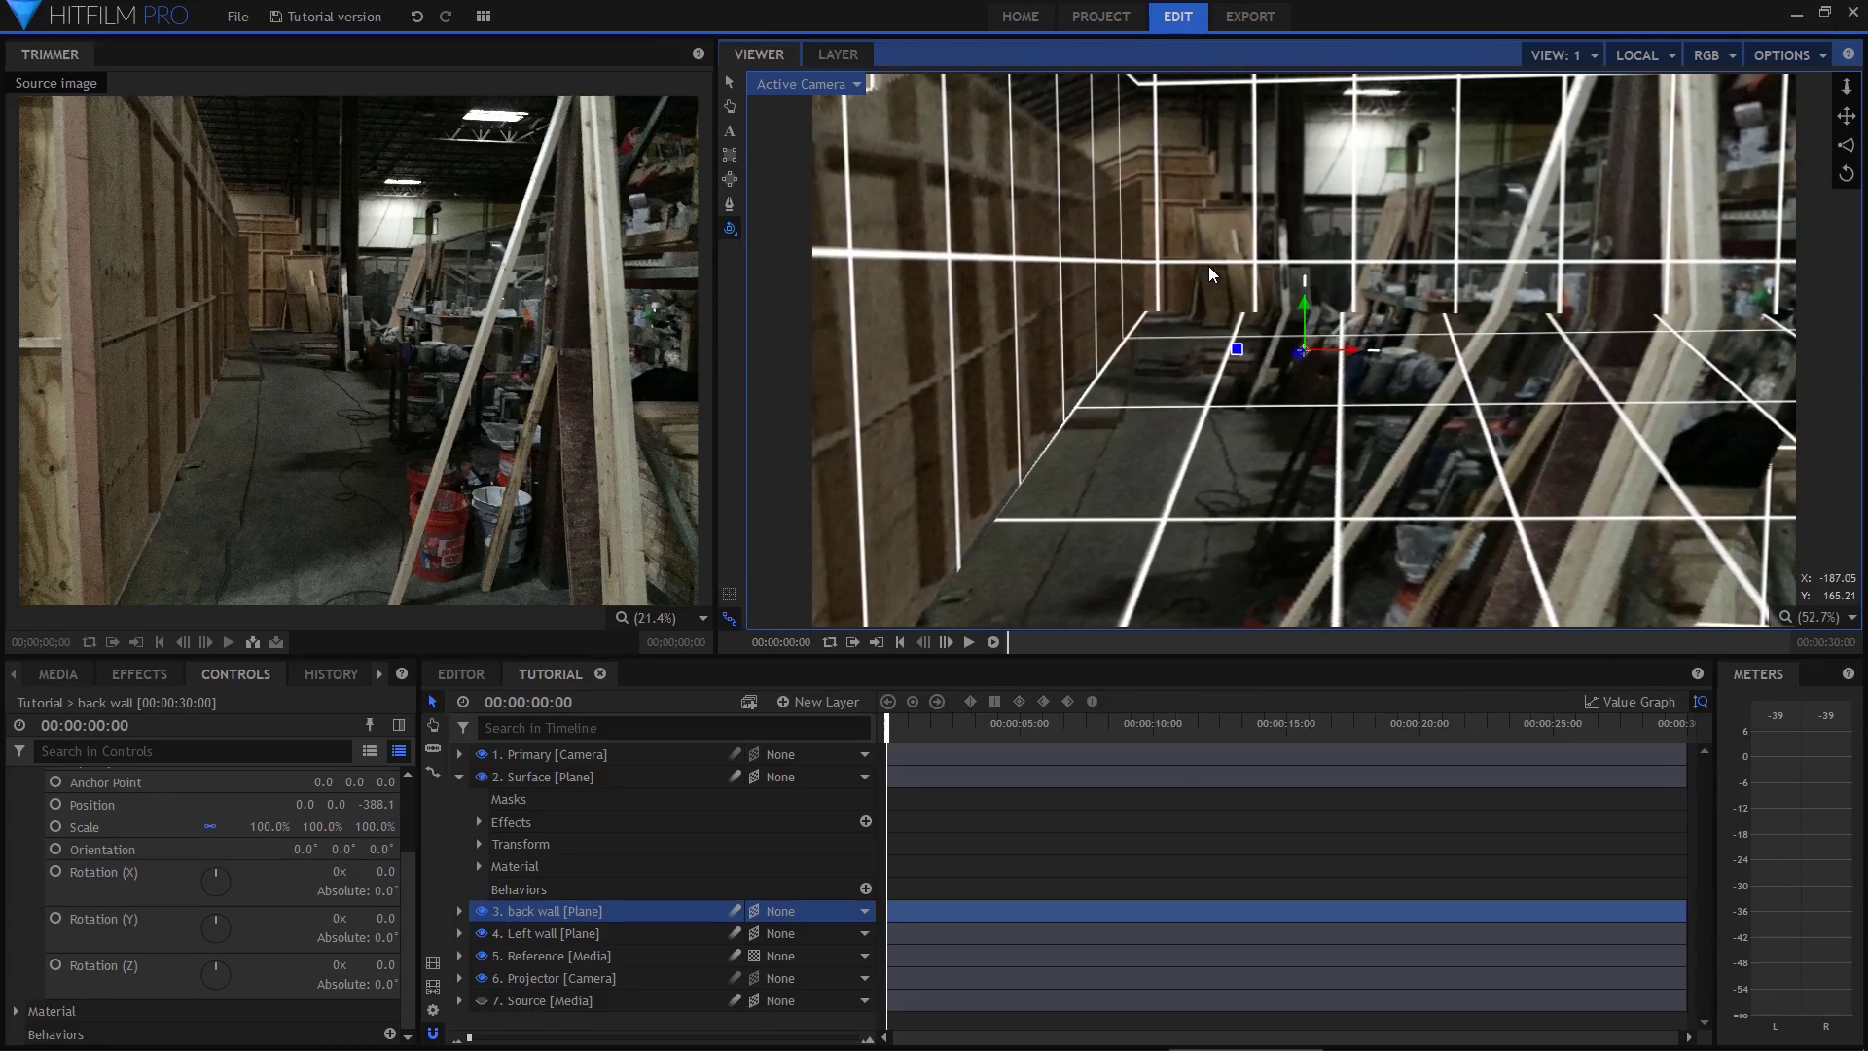
key(s)
key(ctrl+z)
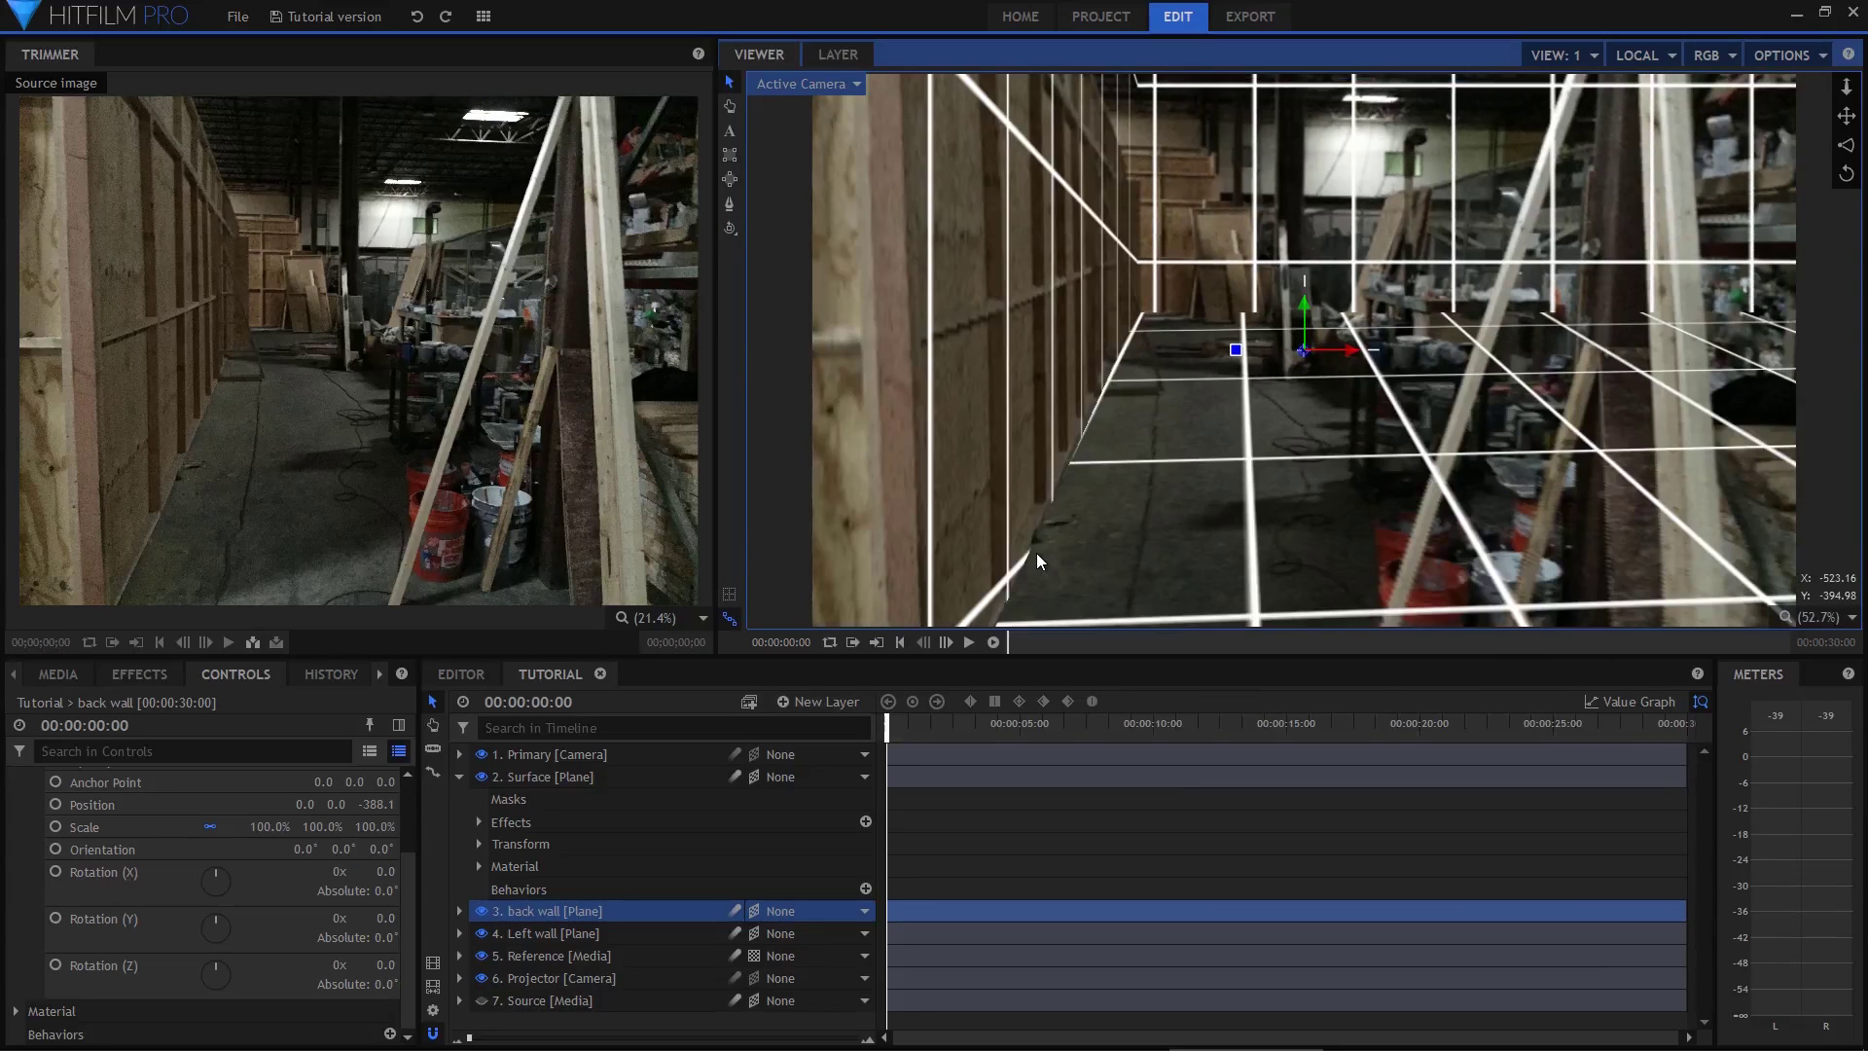
click(582, 757)
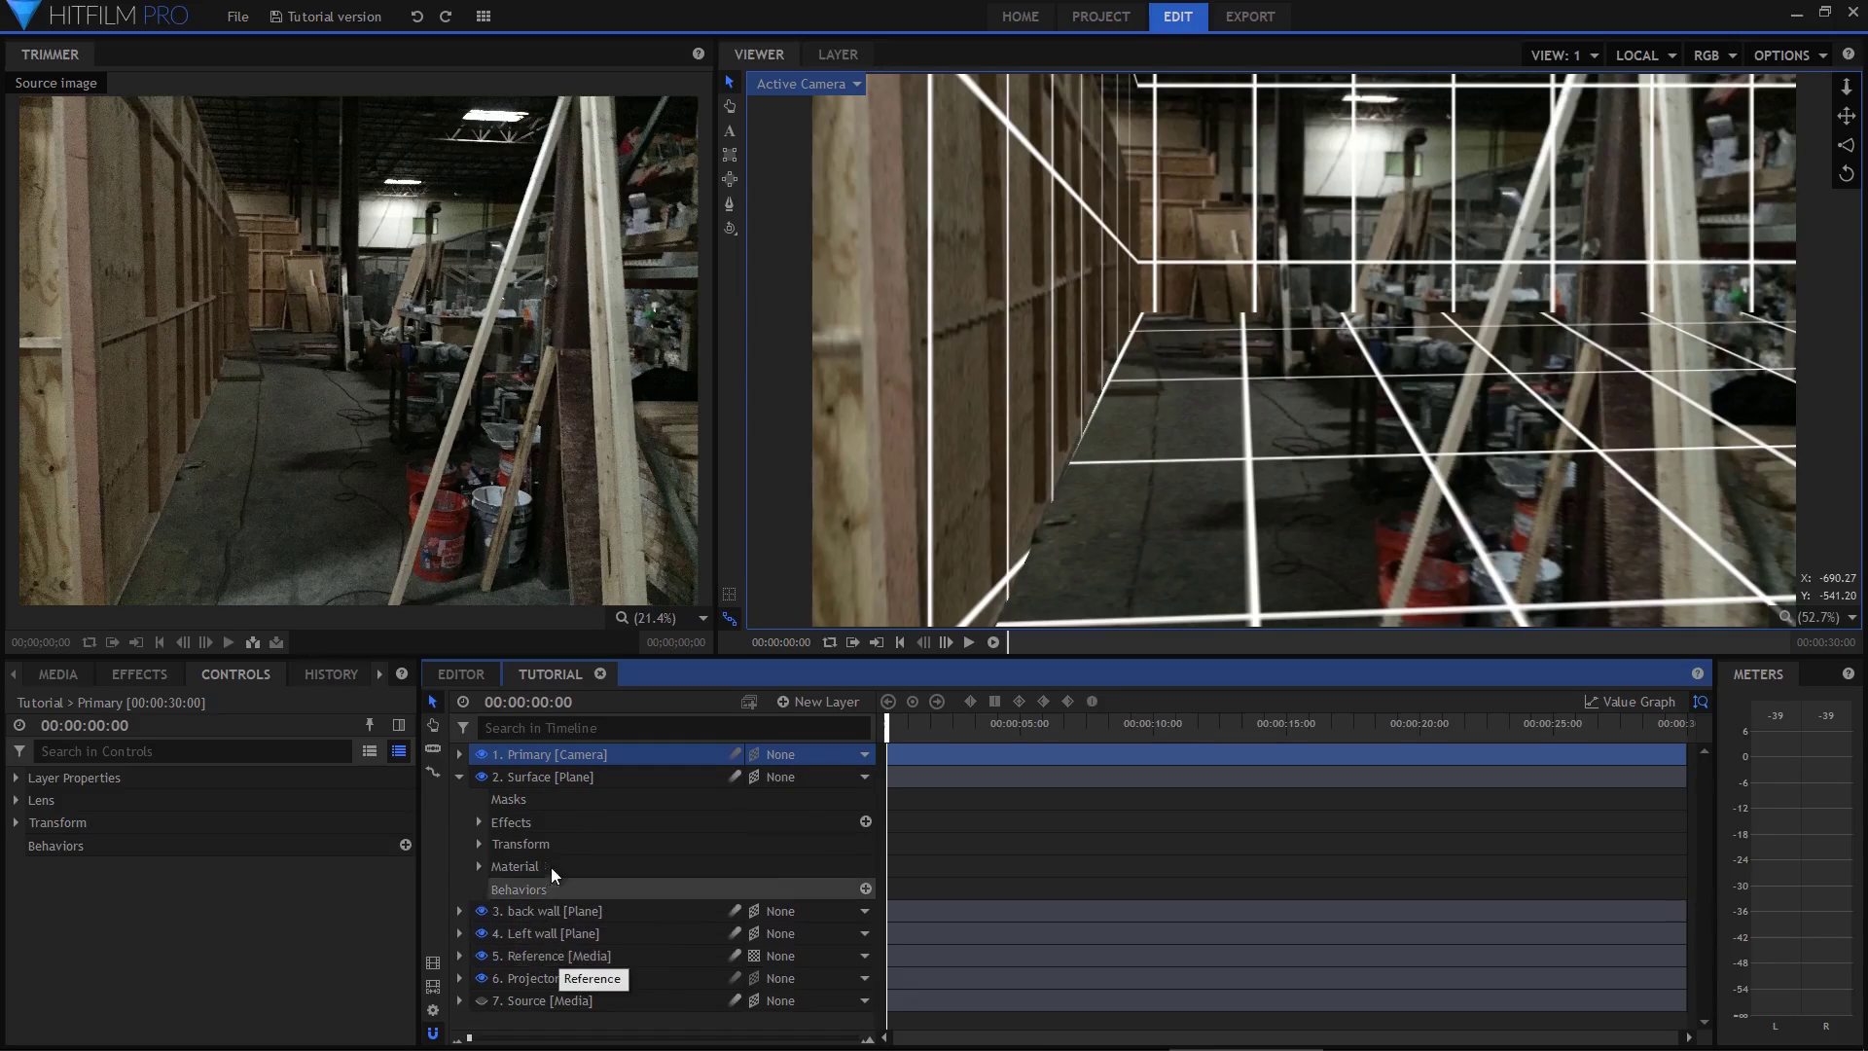
Tilt Surface to 83° on X, turn Left wall to 81° on Y and shift its depth
click(555, 771)
scroll(279, 1026, down, 2)
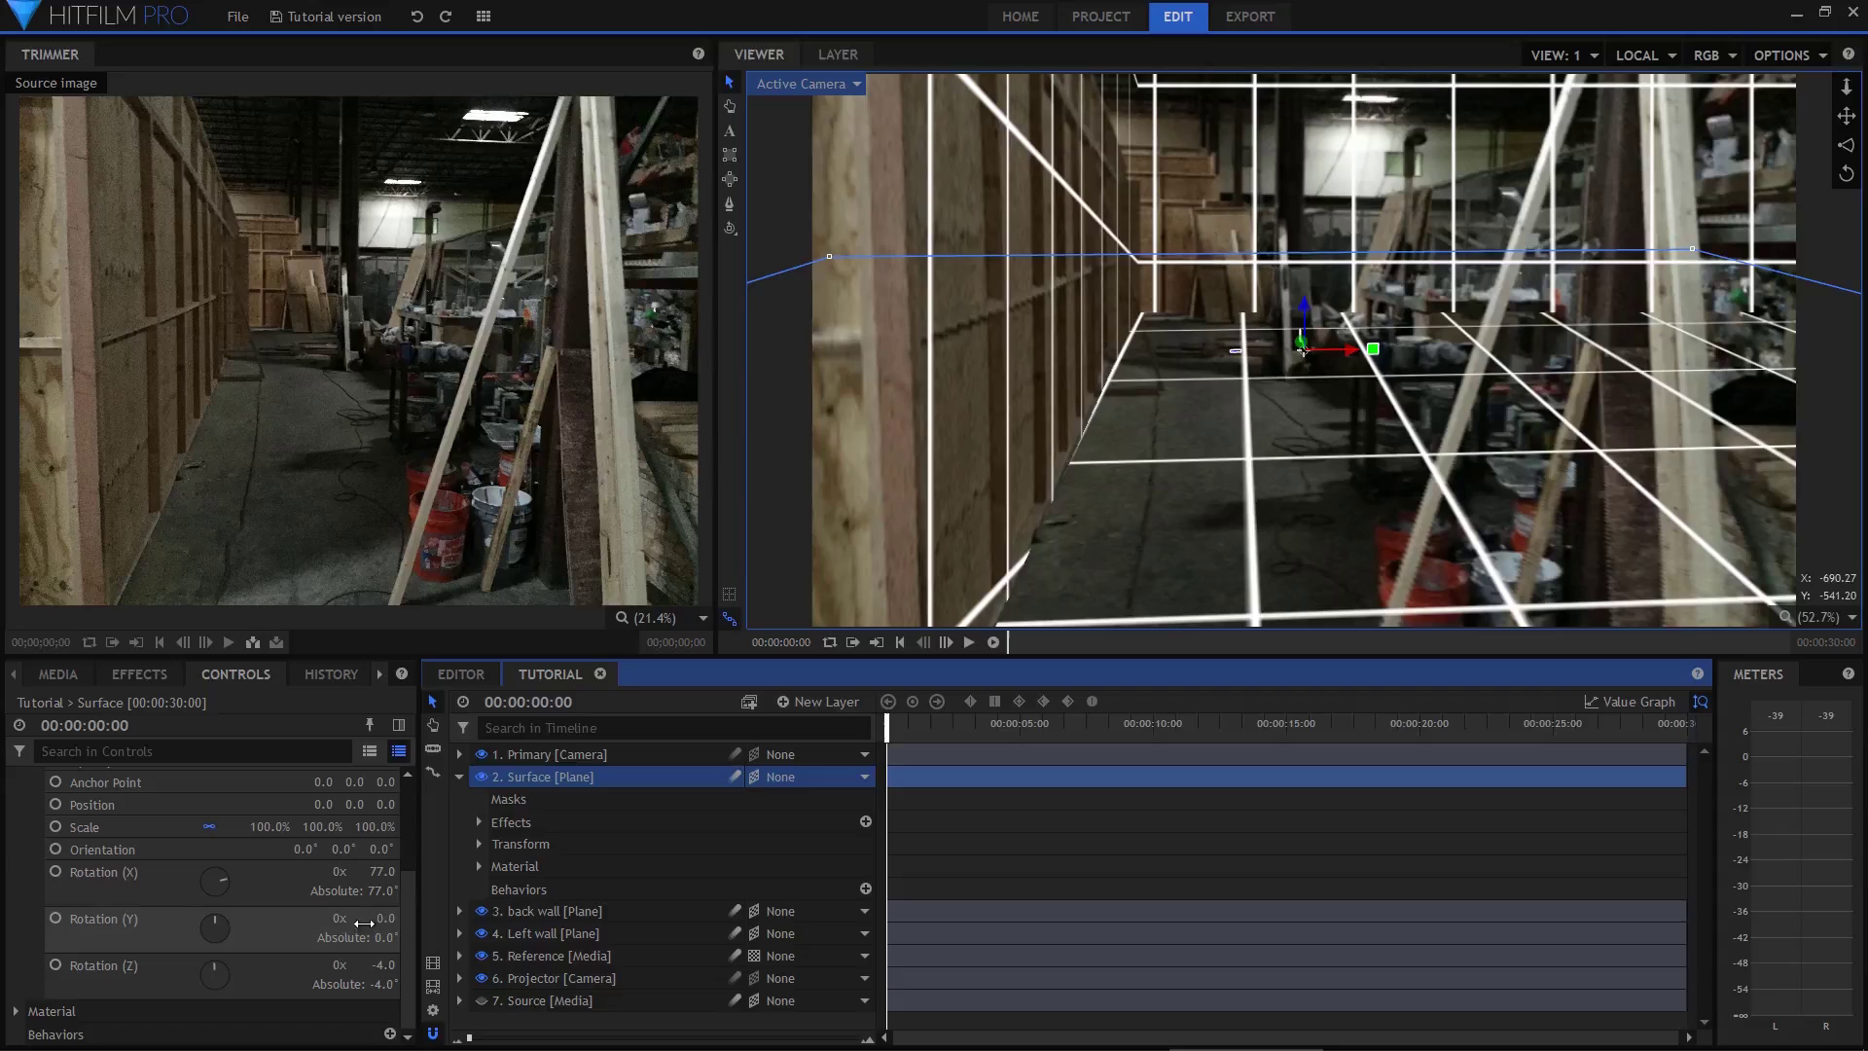
drag(382, 871, 394, 870)
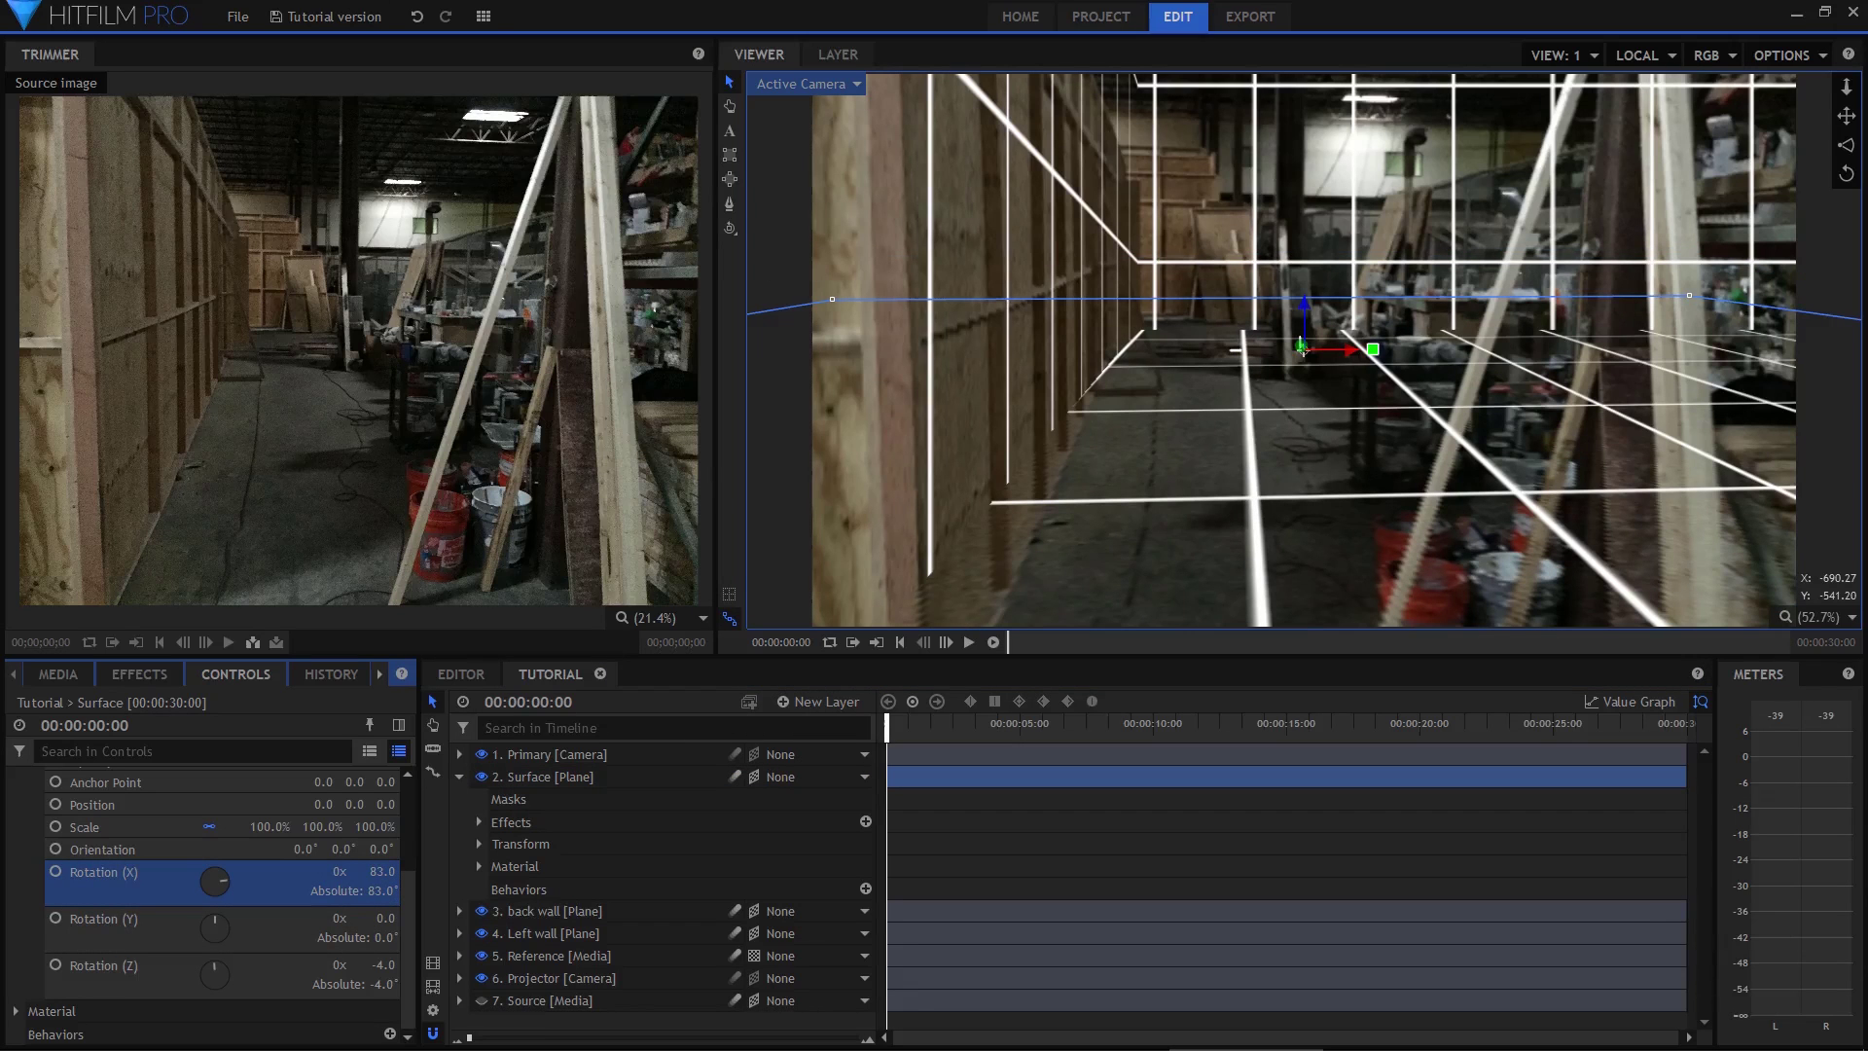
click(565, 934)
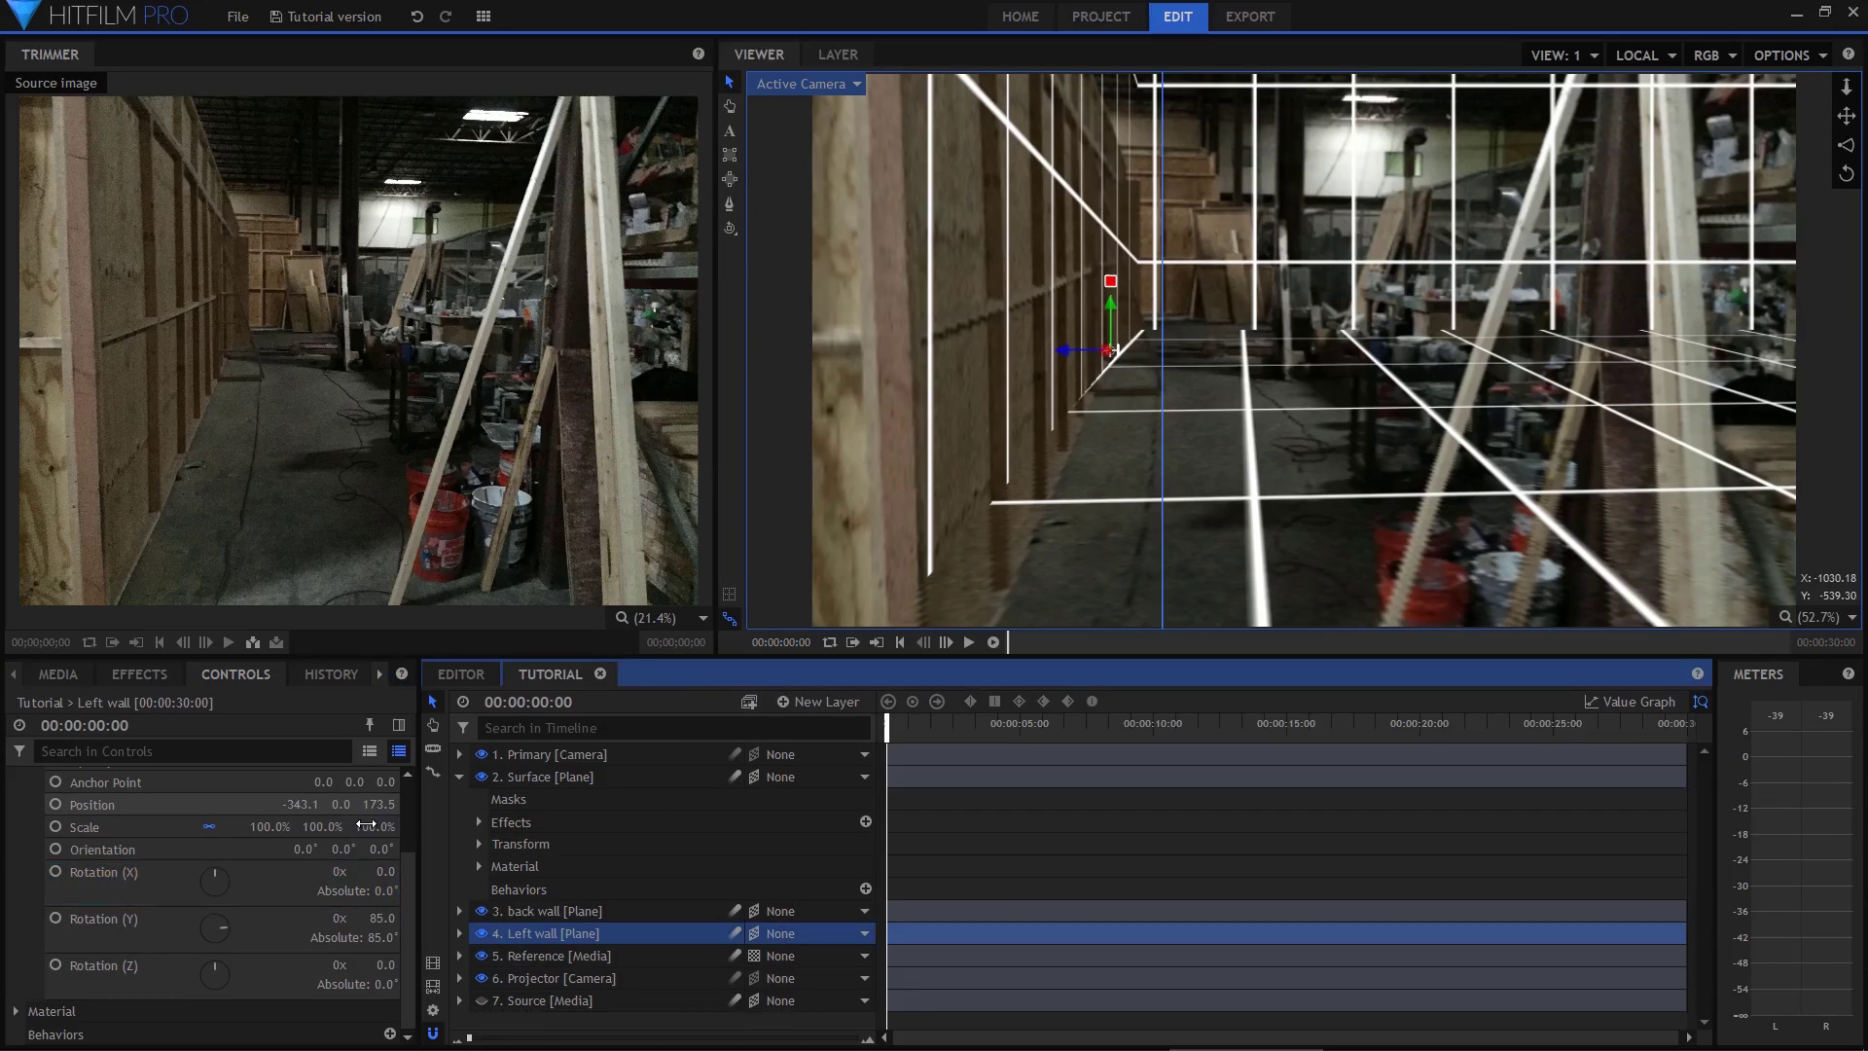
drag(382, 918, 385, 917)
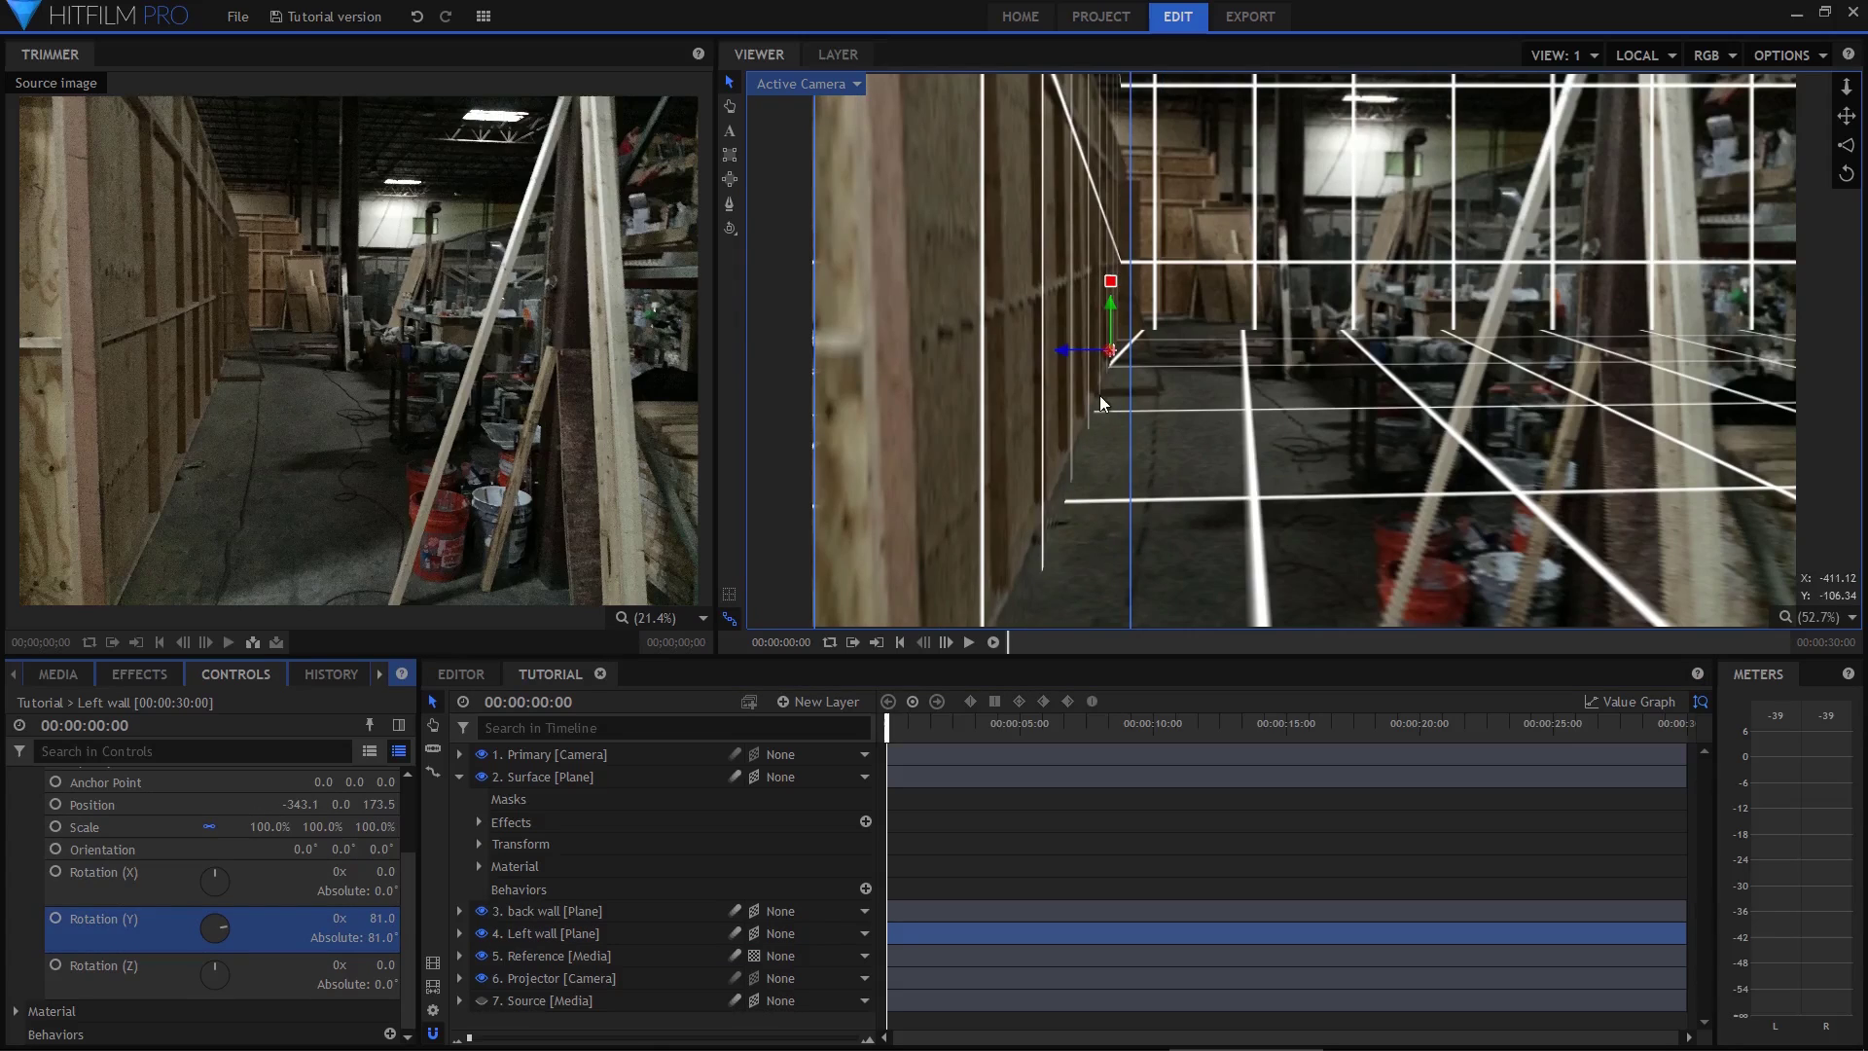
drag(1066, 351, 1054, 352)
Duplicate Surface as a plane named Ceiling and raise it above the corridor
click(554, 776)
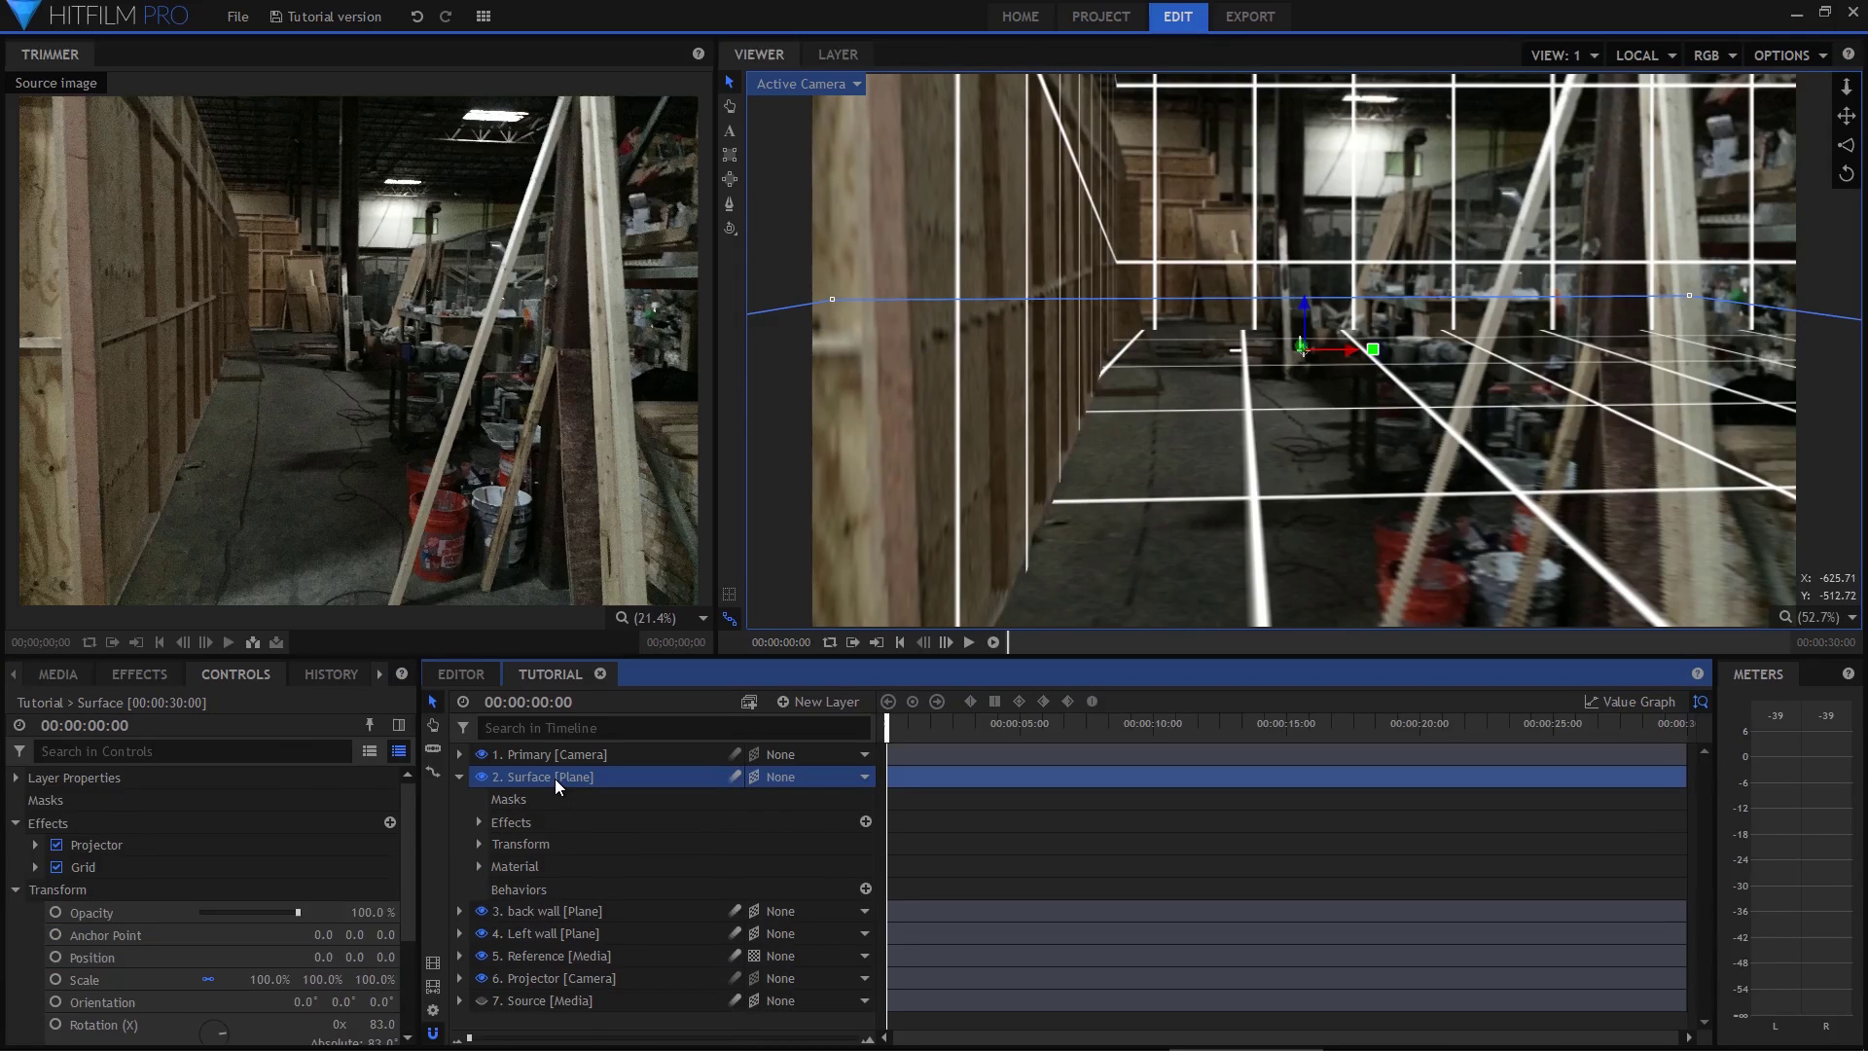
key(ctrl+d)
key(F2)
text(Ceiling)
key(Return)
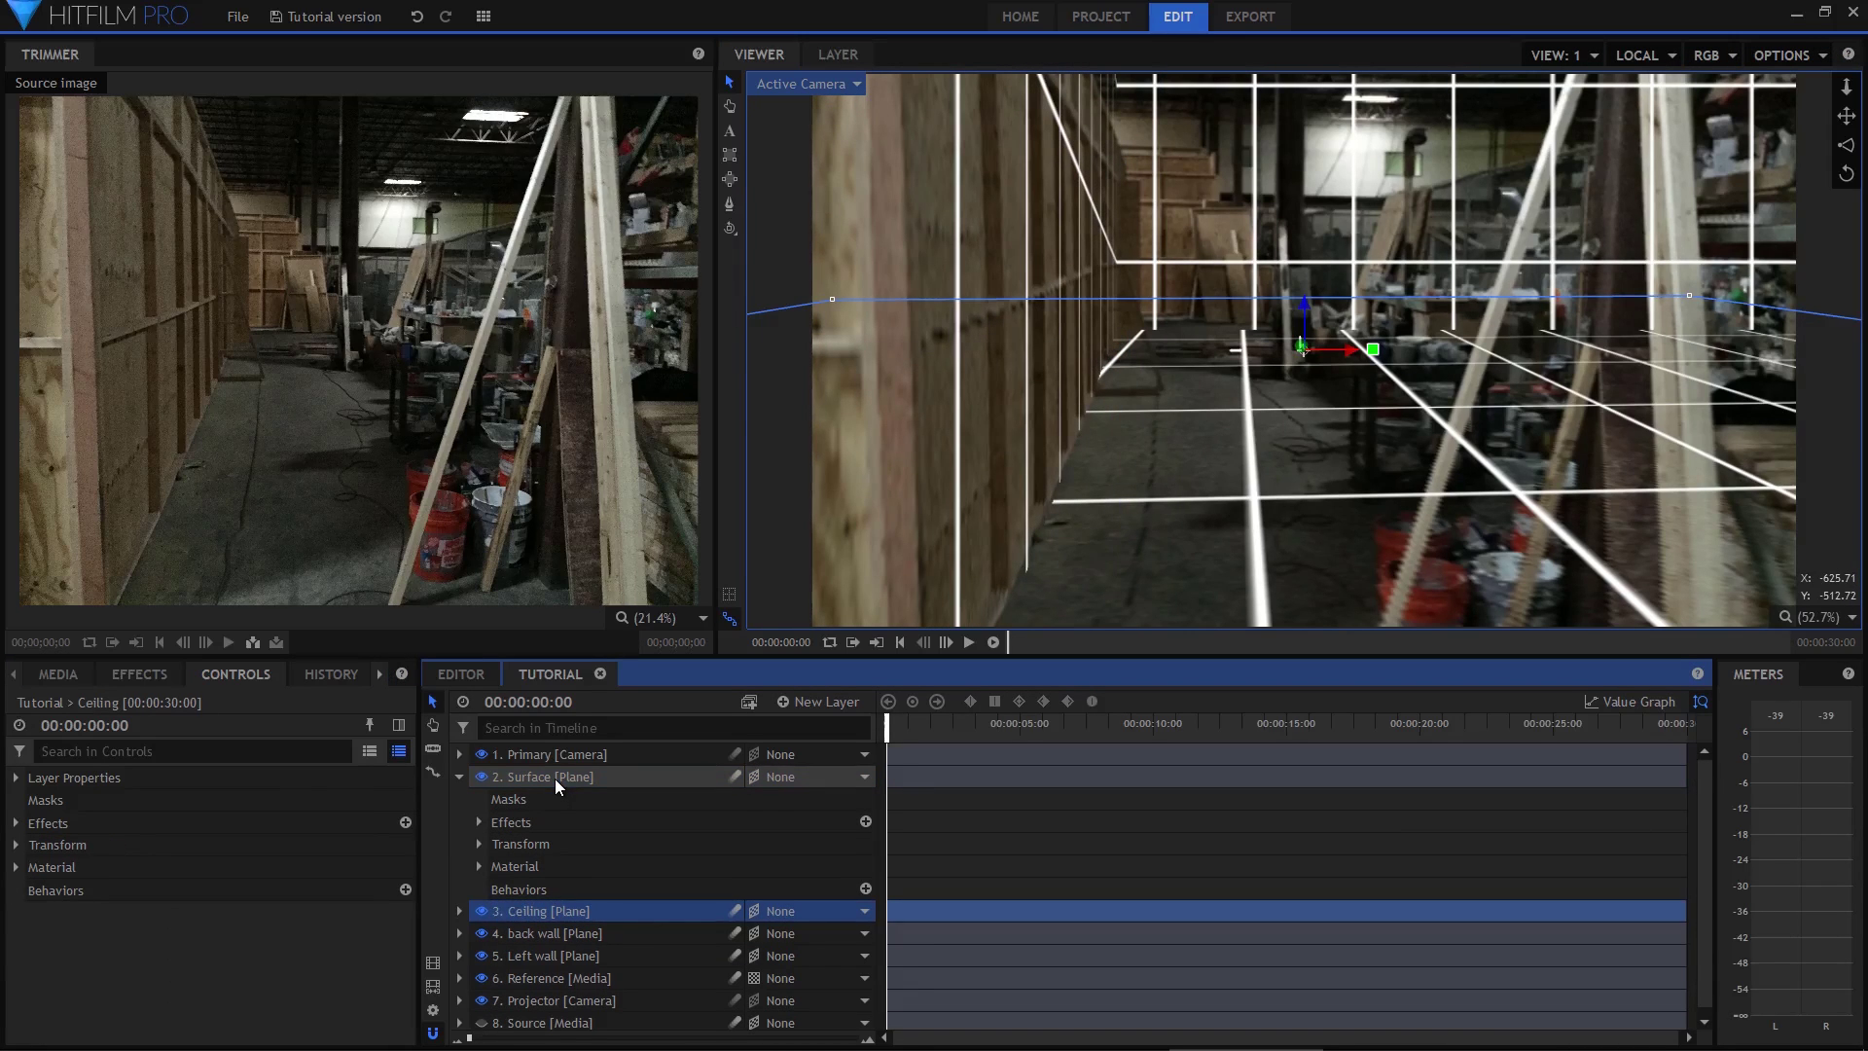
drag(1305, 302, 1335, 17)
click(1634, 119)
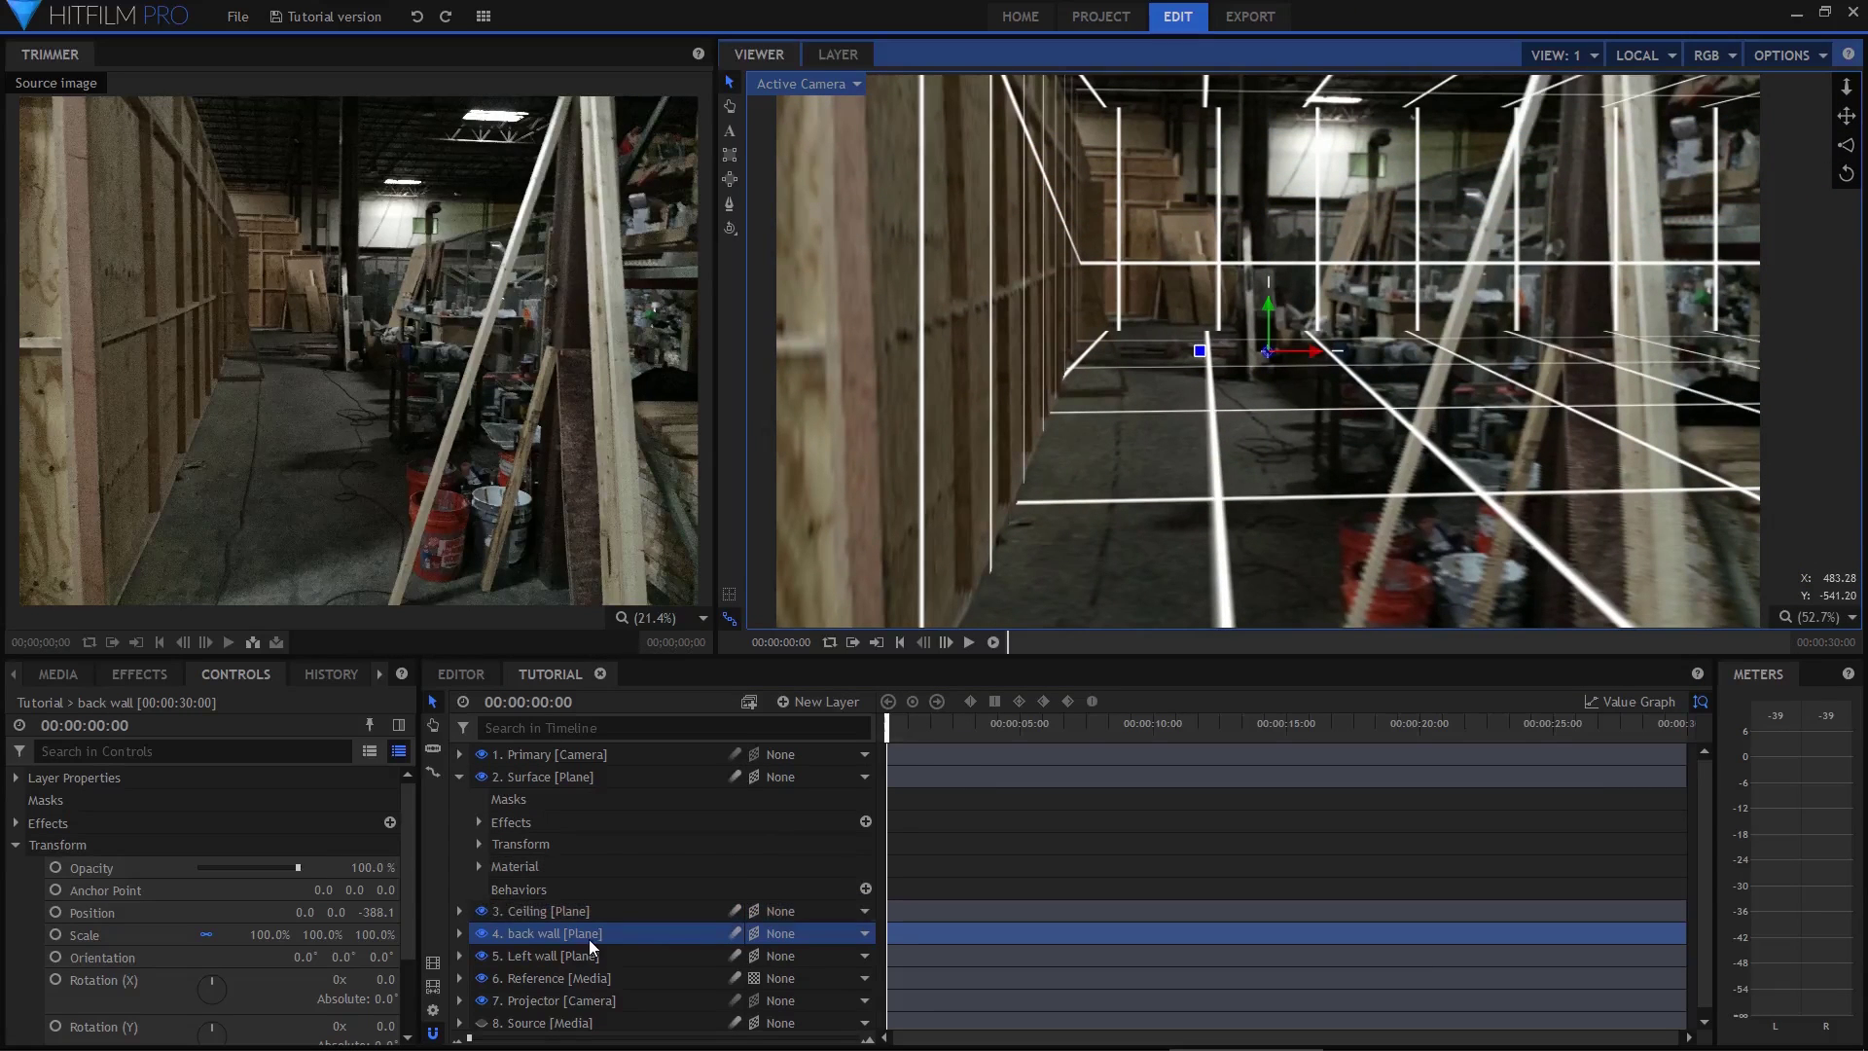
Duplicate back wall as a plane named girder and pull it toward the camera
click(541, 933)
key(ctrl+d)
double_click(550, 954)
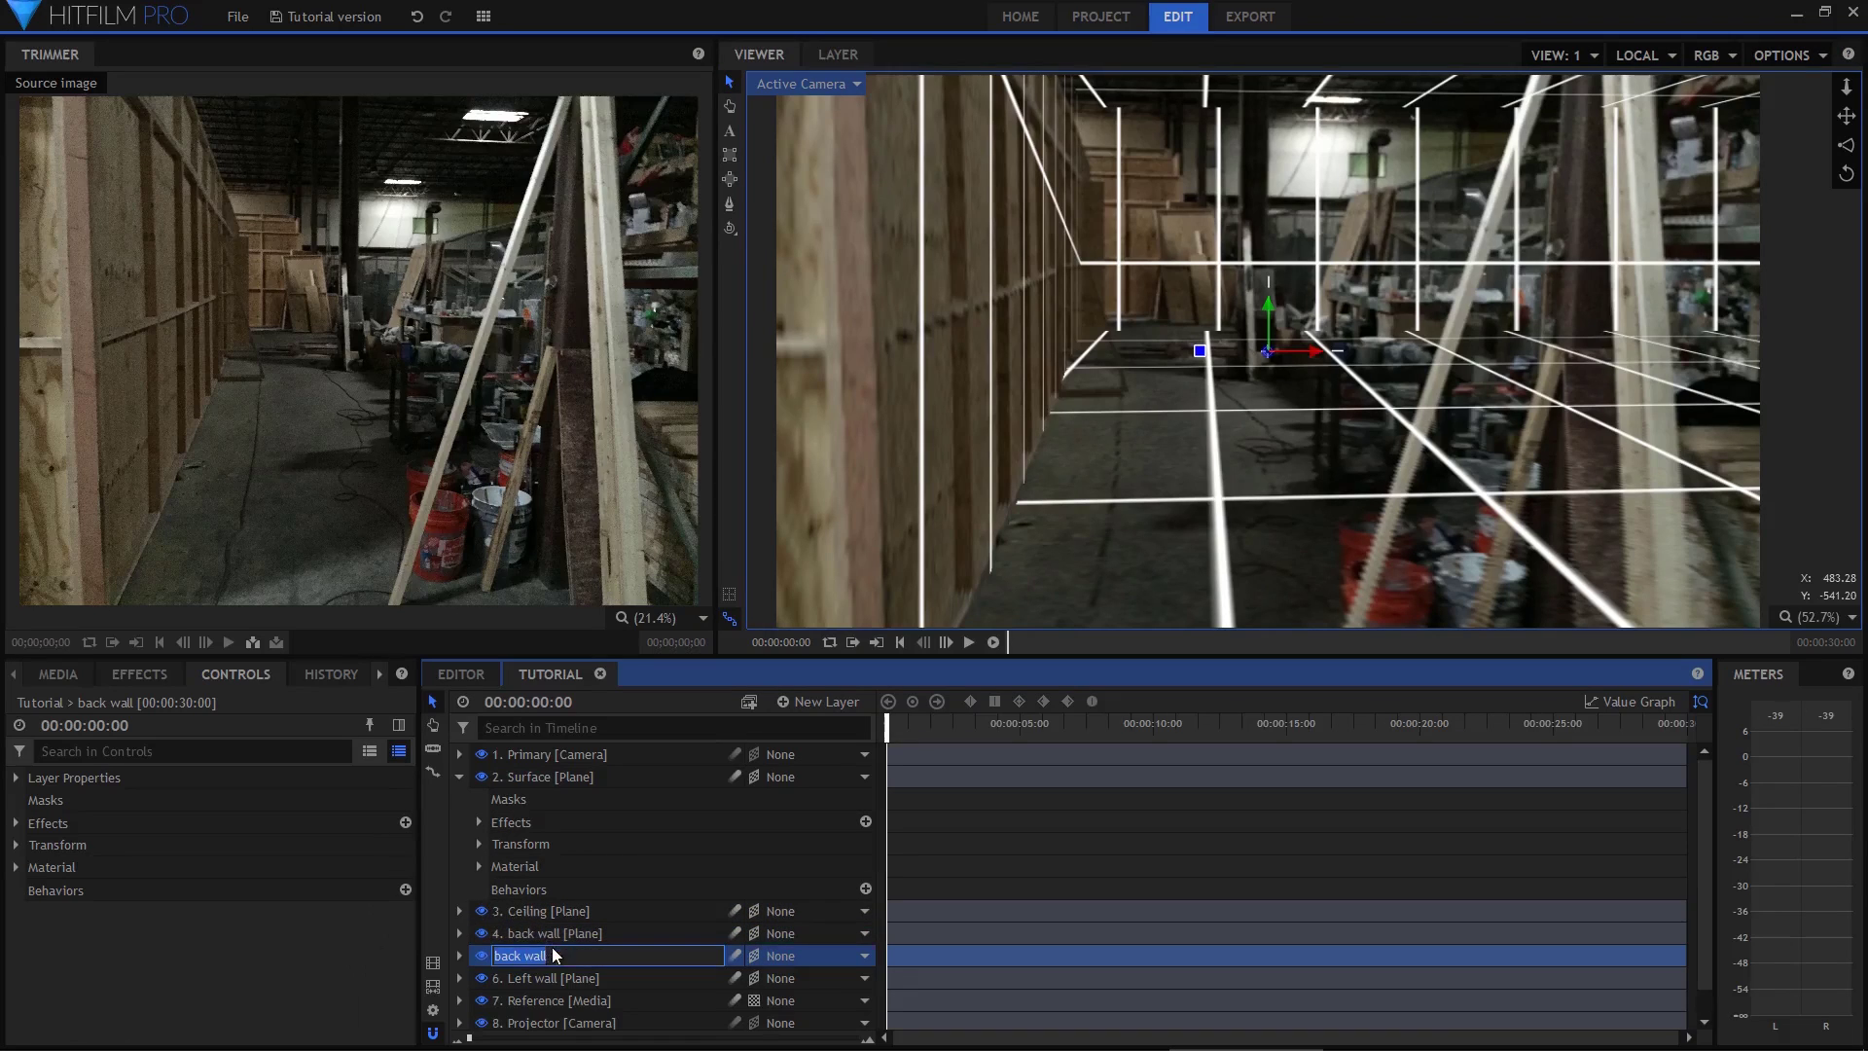
text(girder)
key(Return)
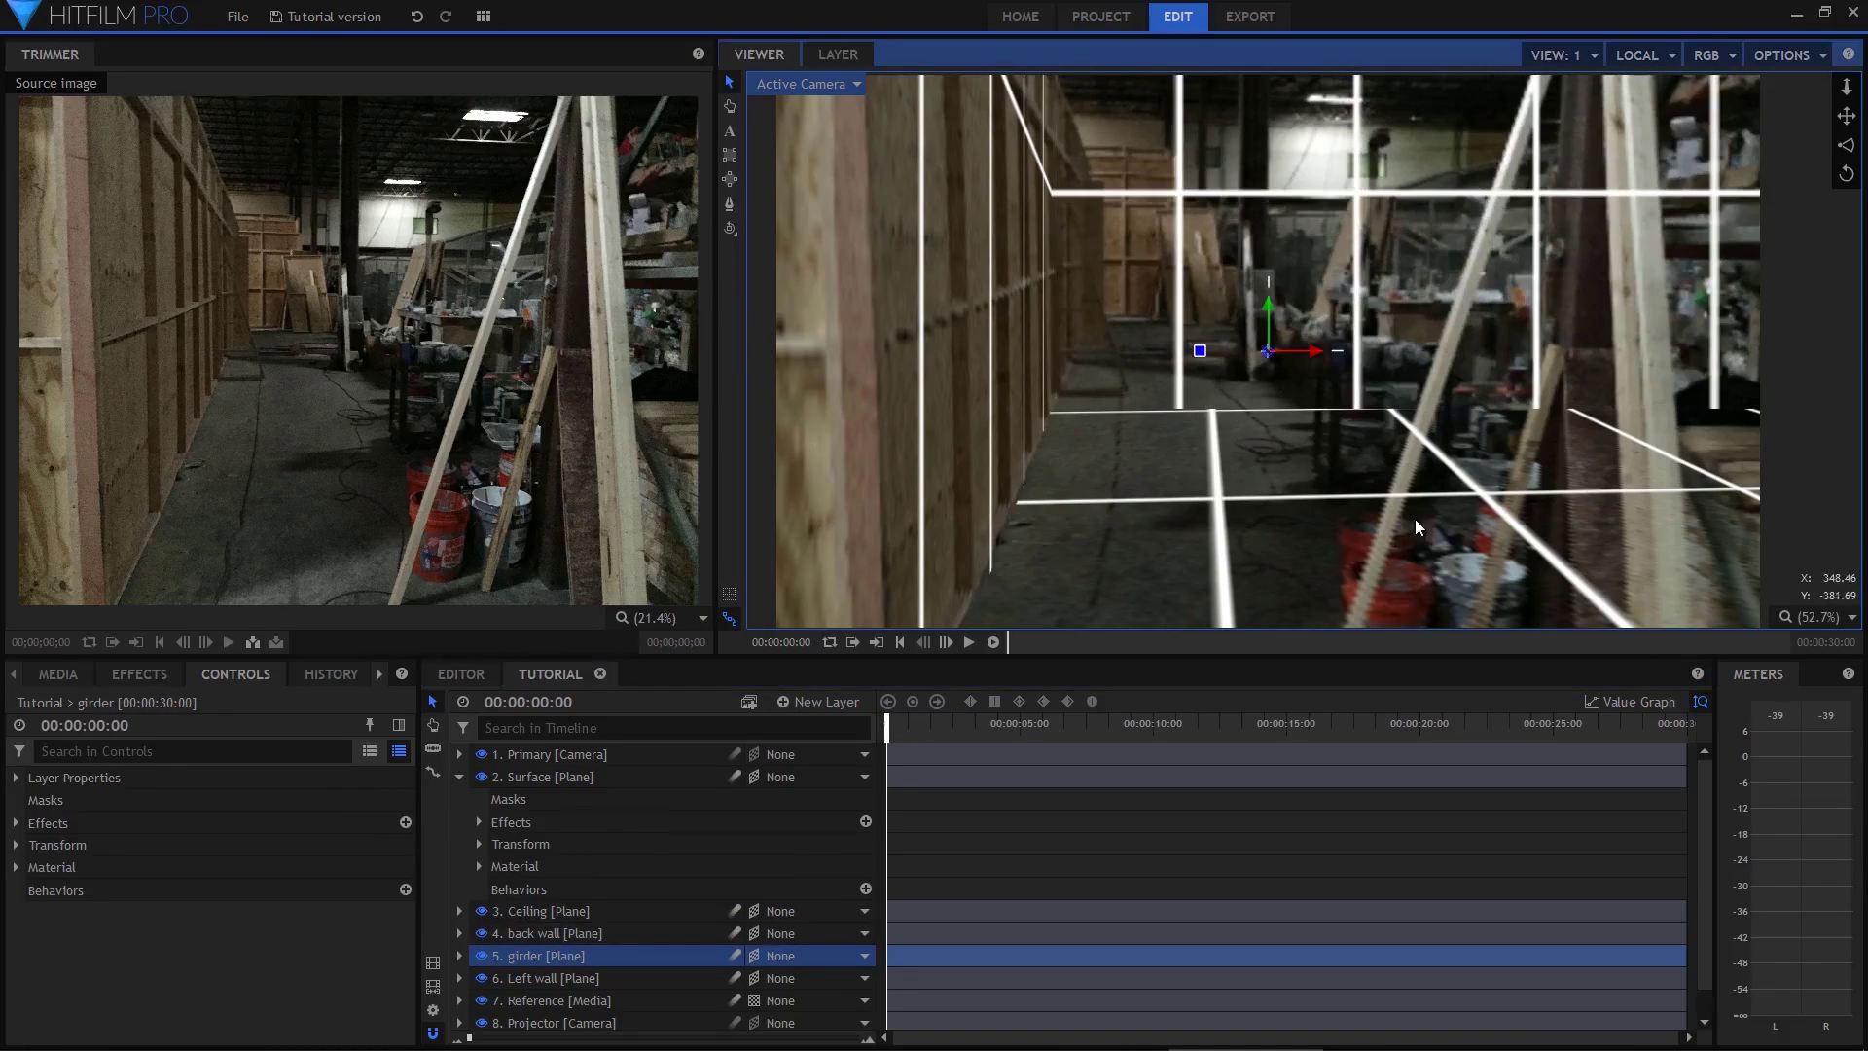
scroll(1340, 412, down, 3)
scroll(1340, 423, down, 2)
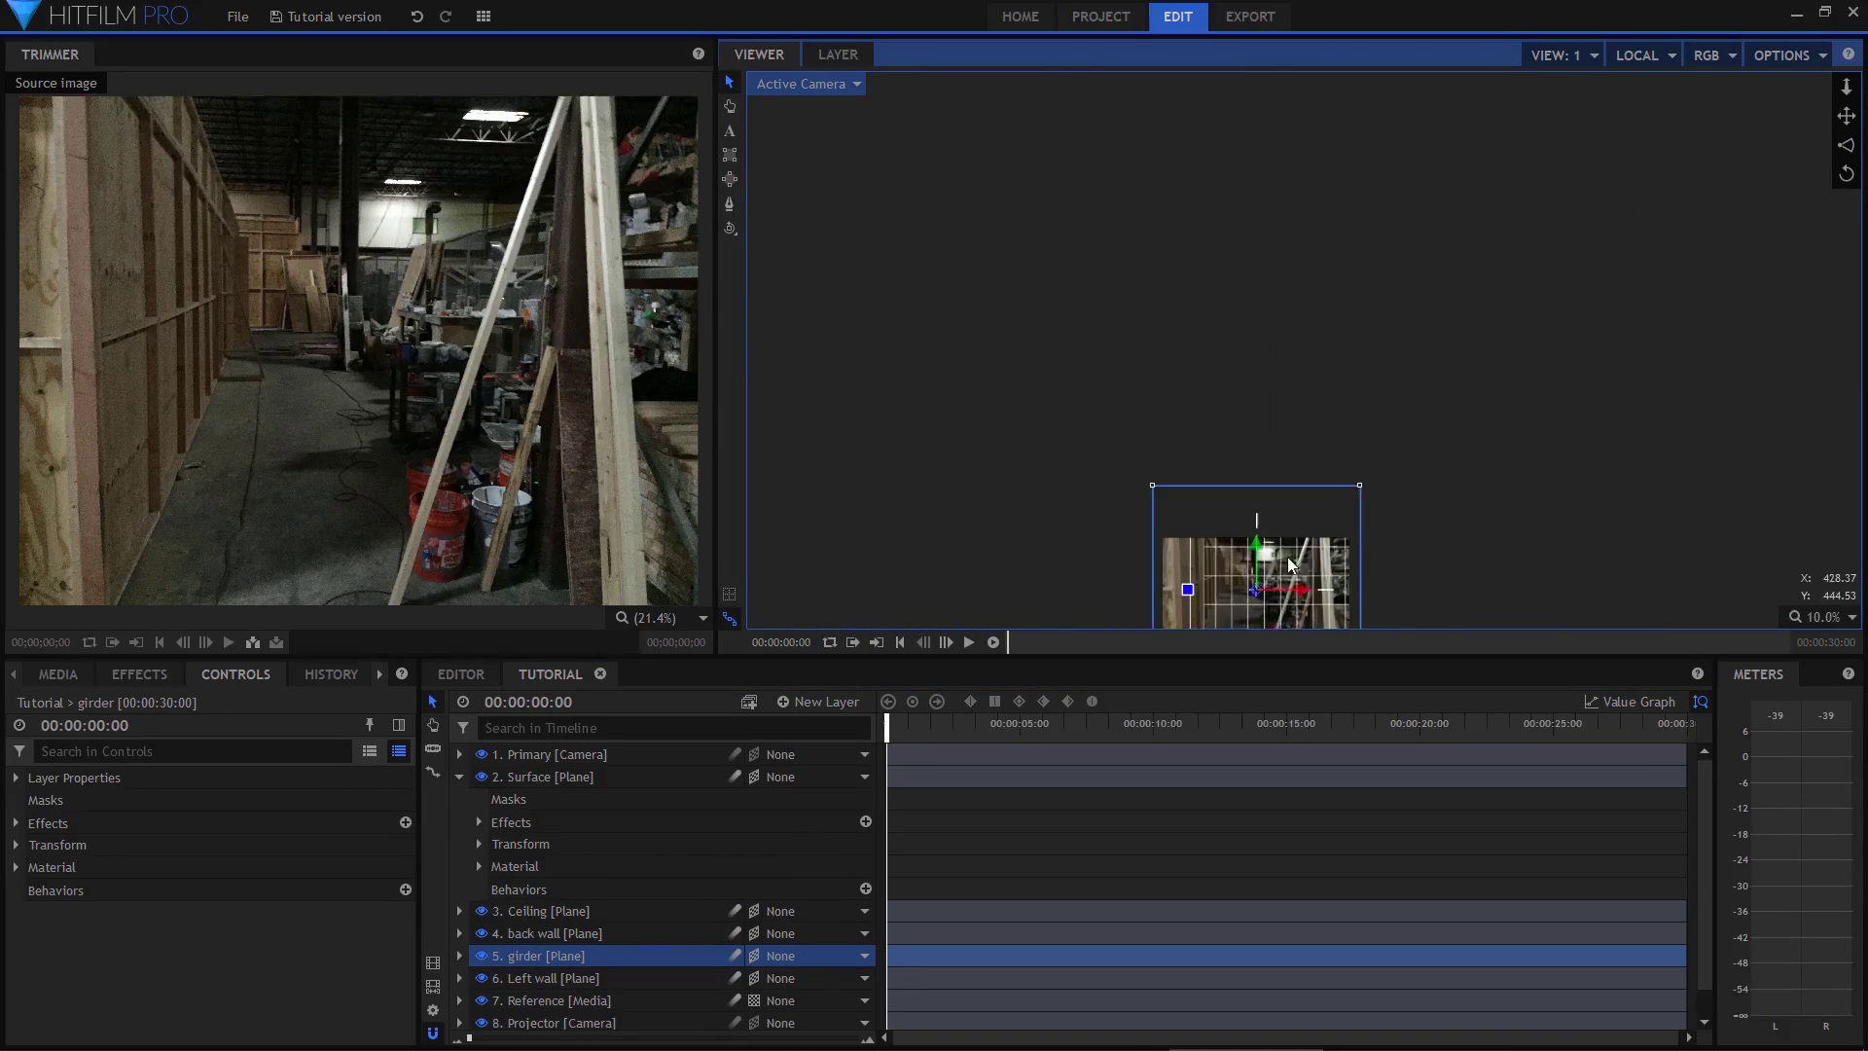
scroll(1288, 557, up, 4)
drag(1445, 390, 732, 265)
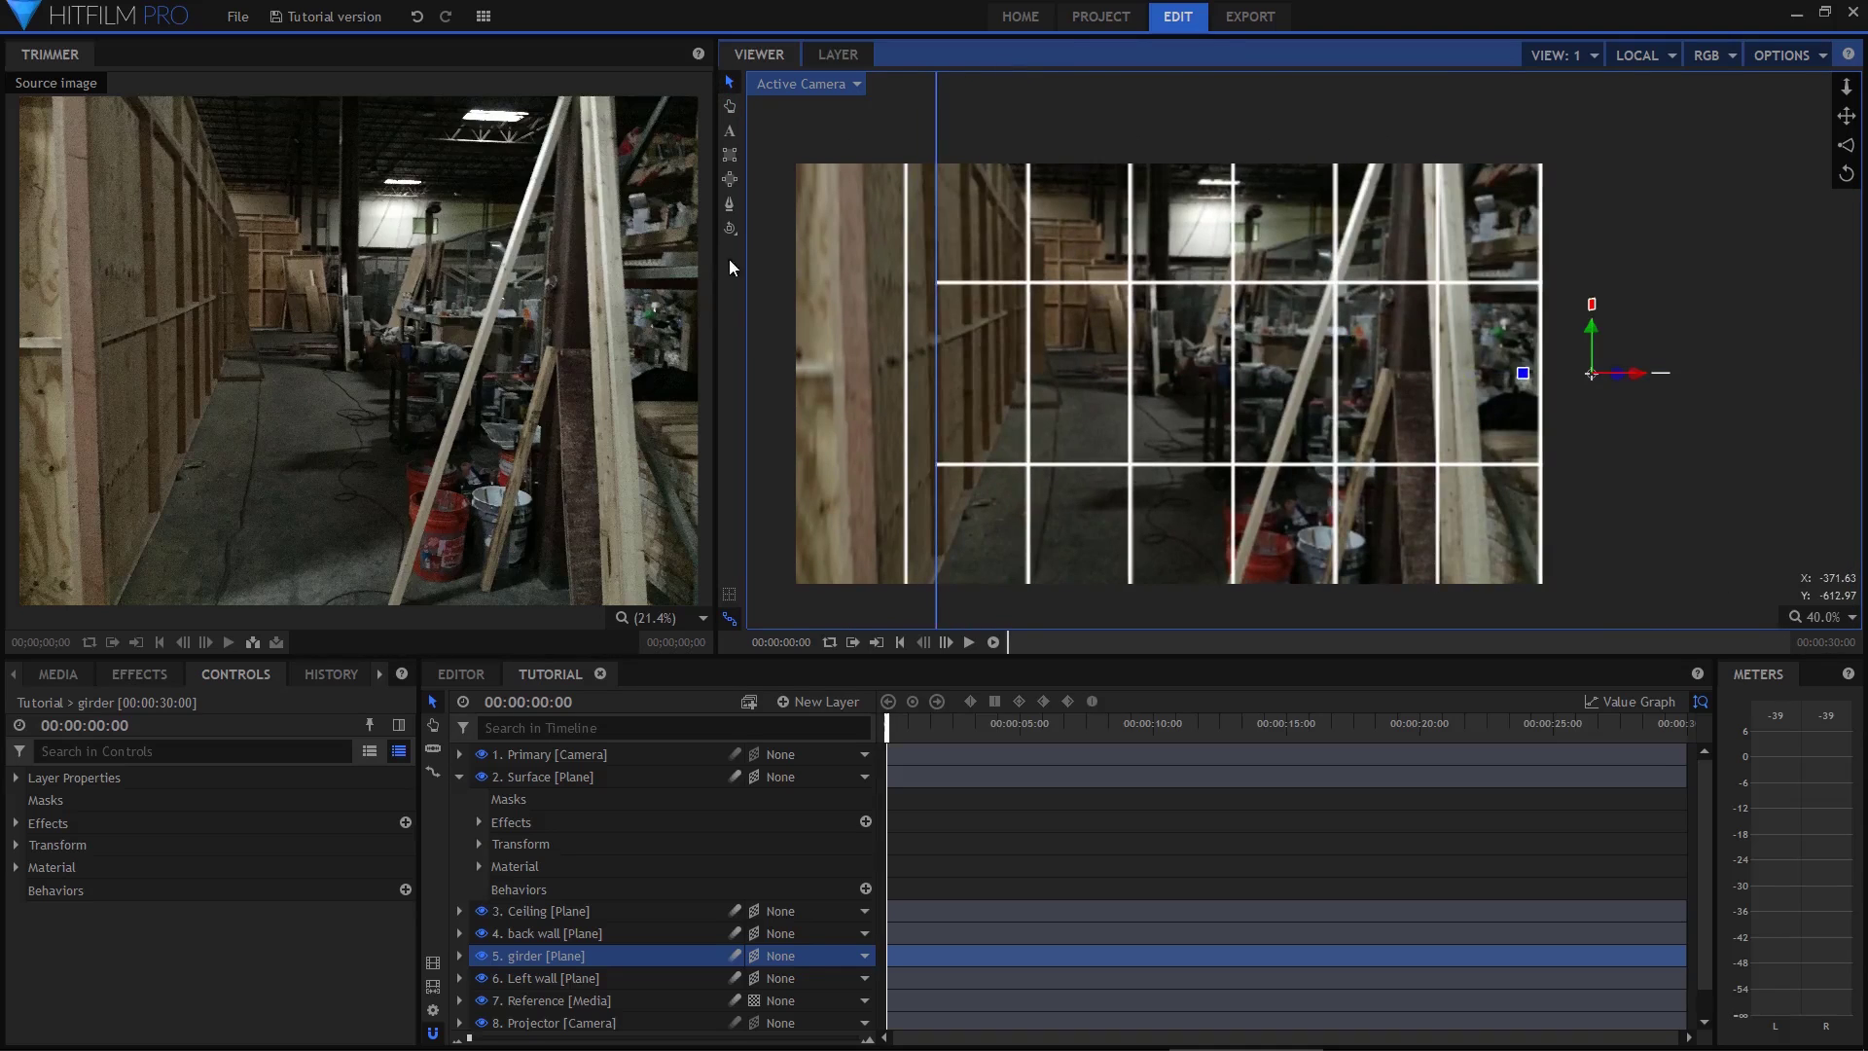
Draw a four-point mask on girder around the right-hand wooden post
click(730, 205)
click(569, 954)
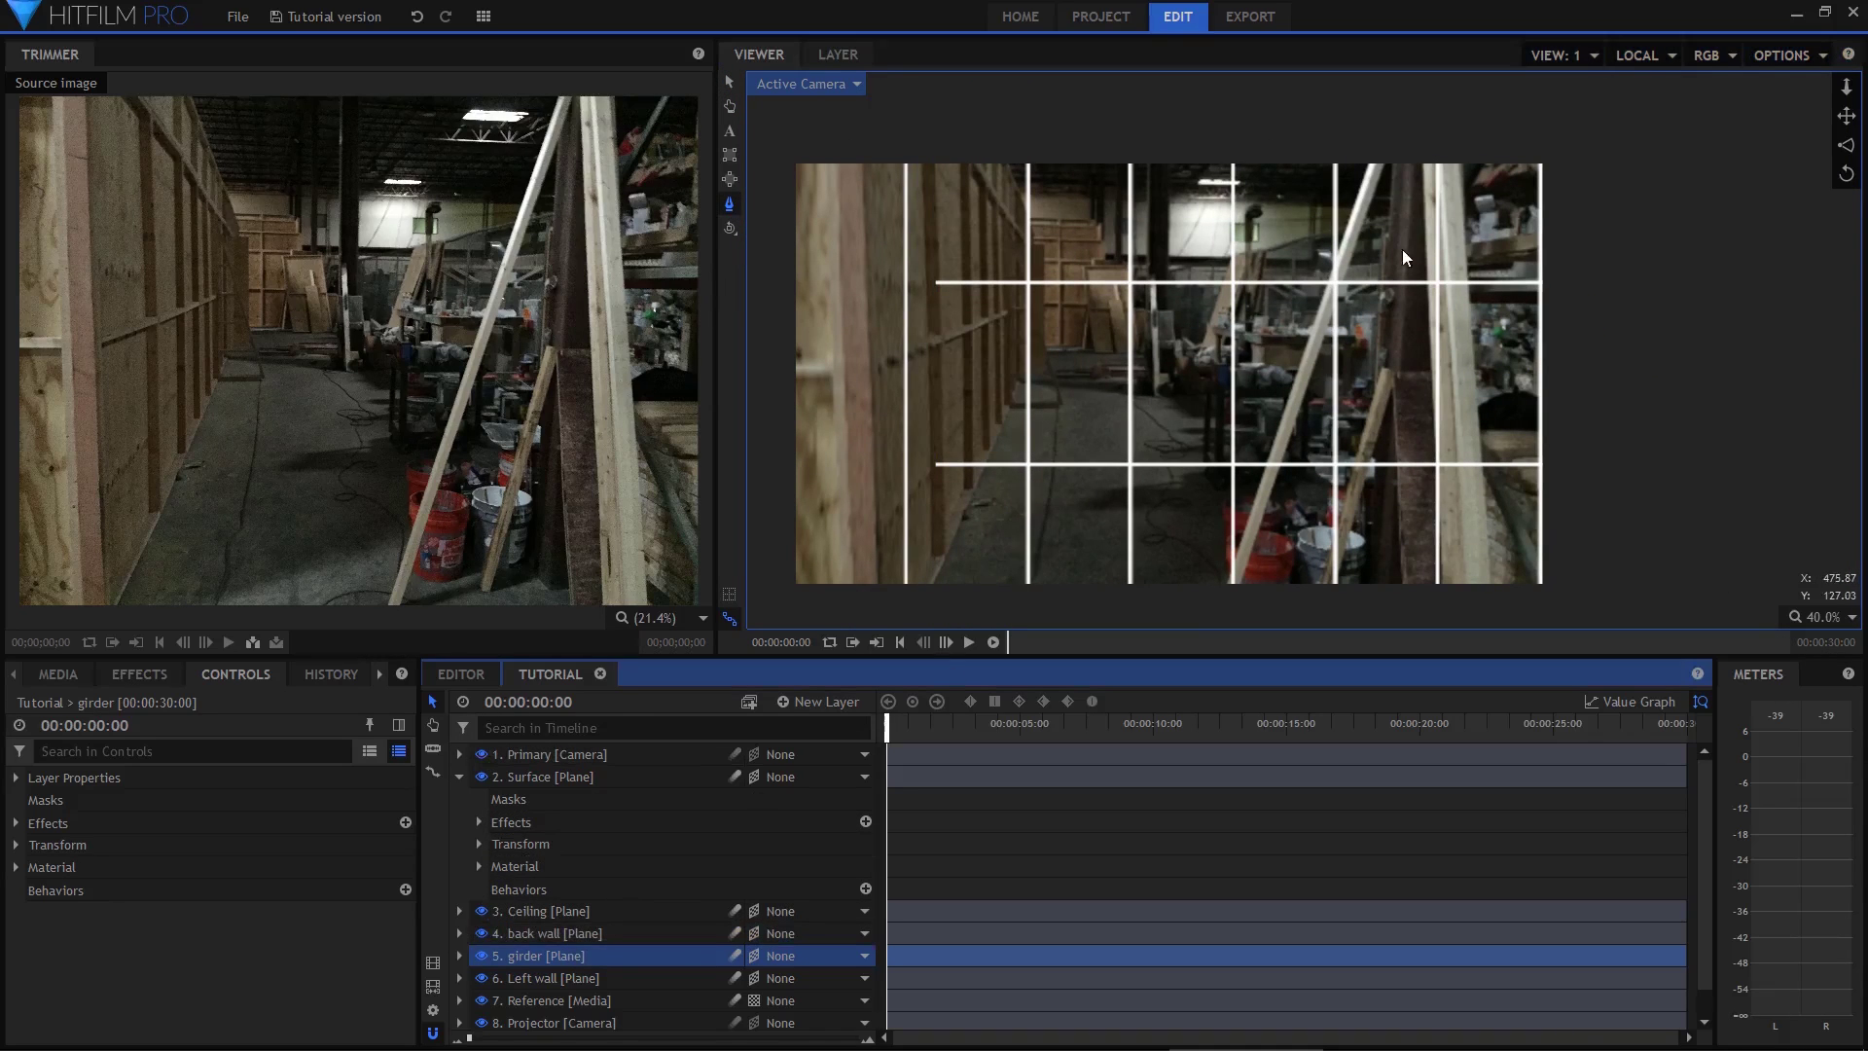
click(1394, 83)
click(1371, 621)
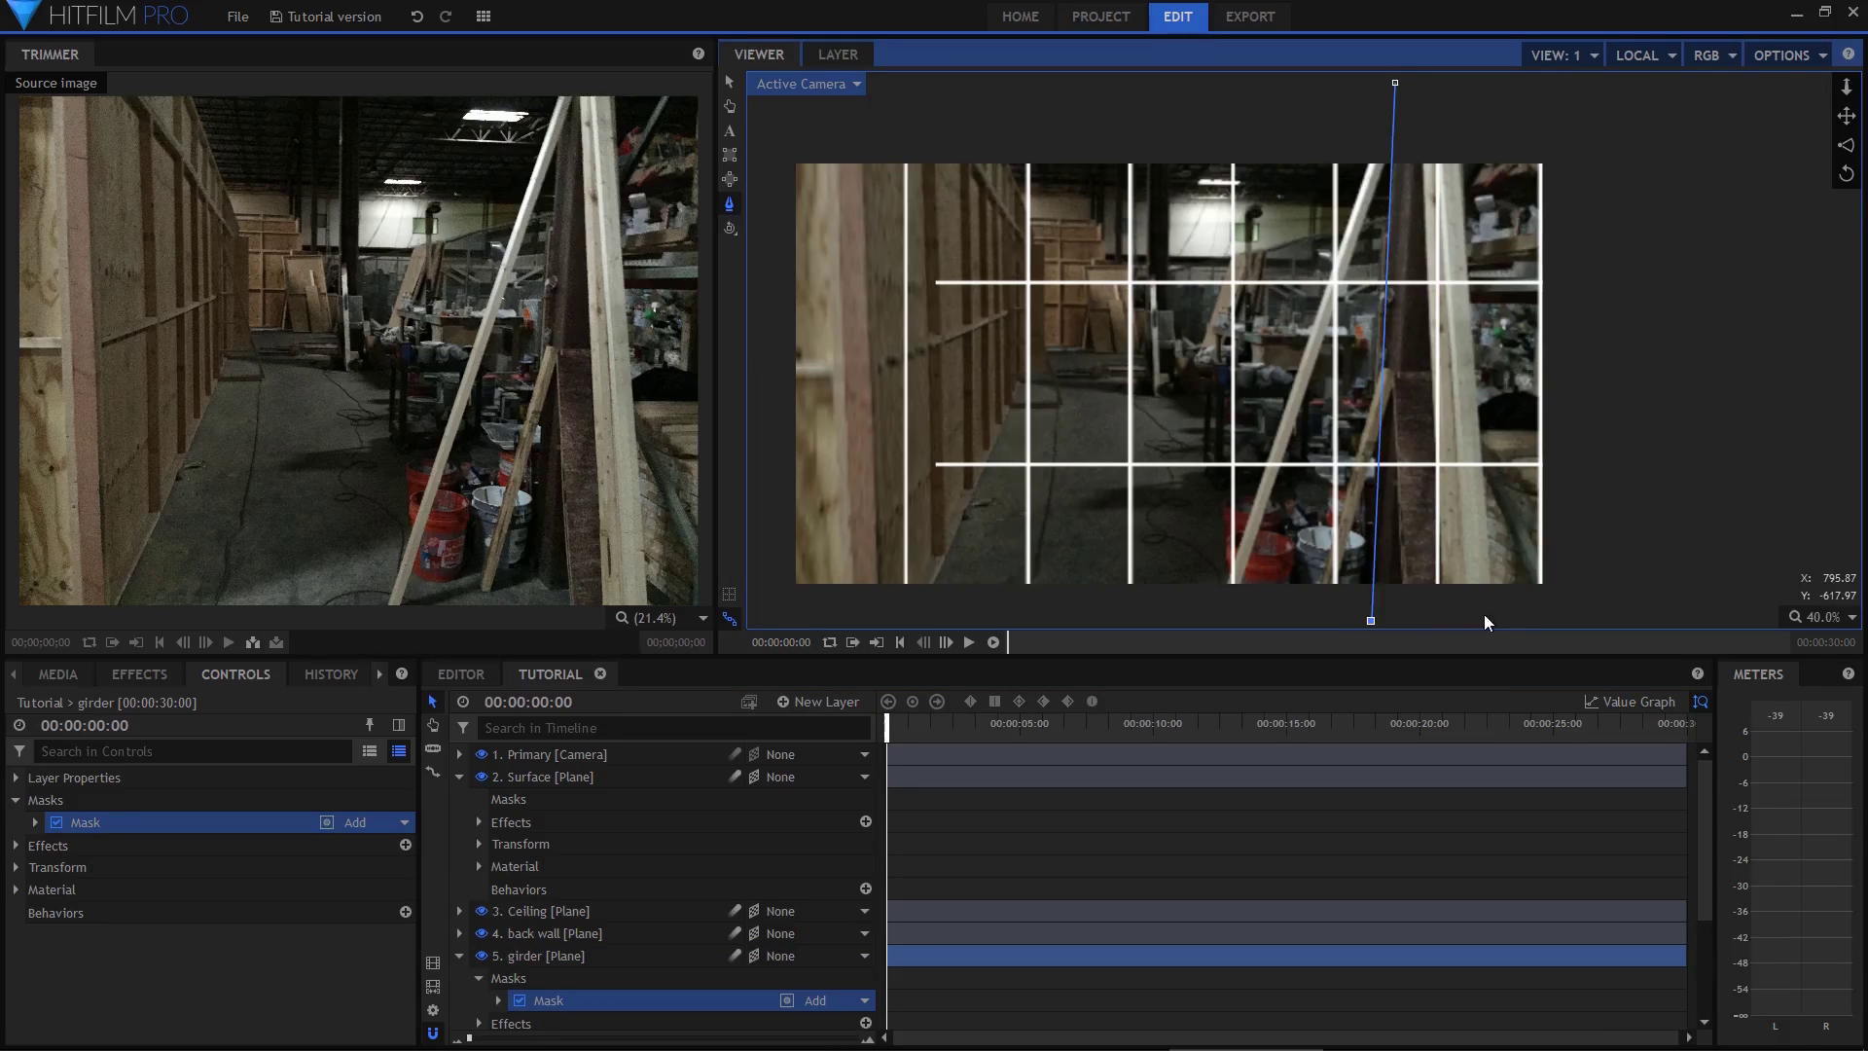
click(1462, 77)
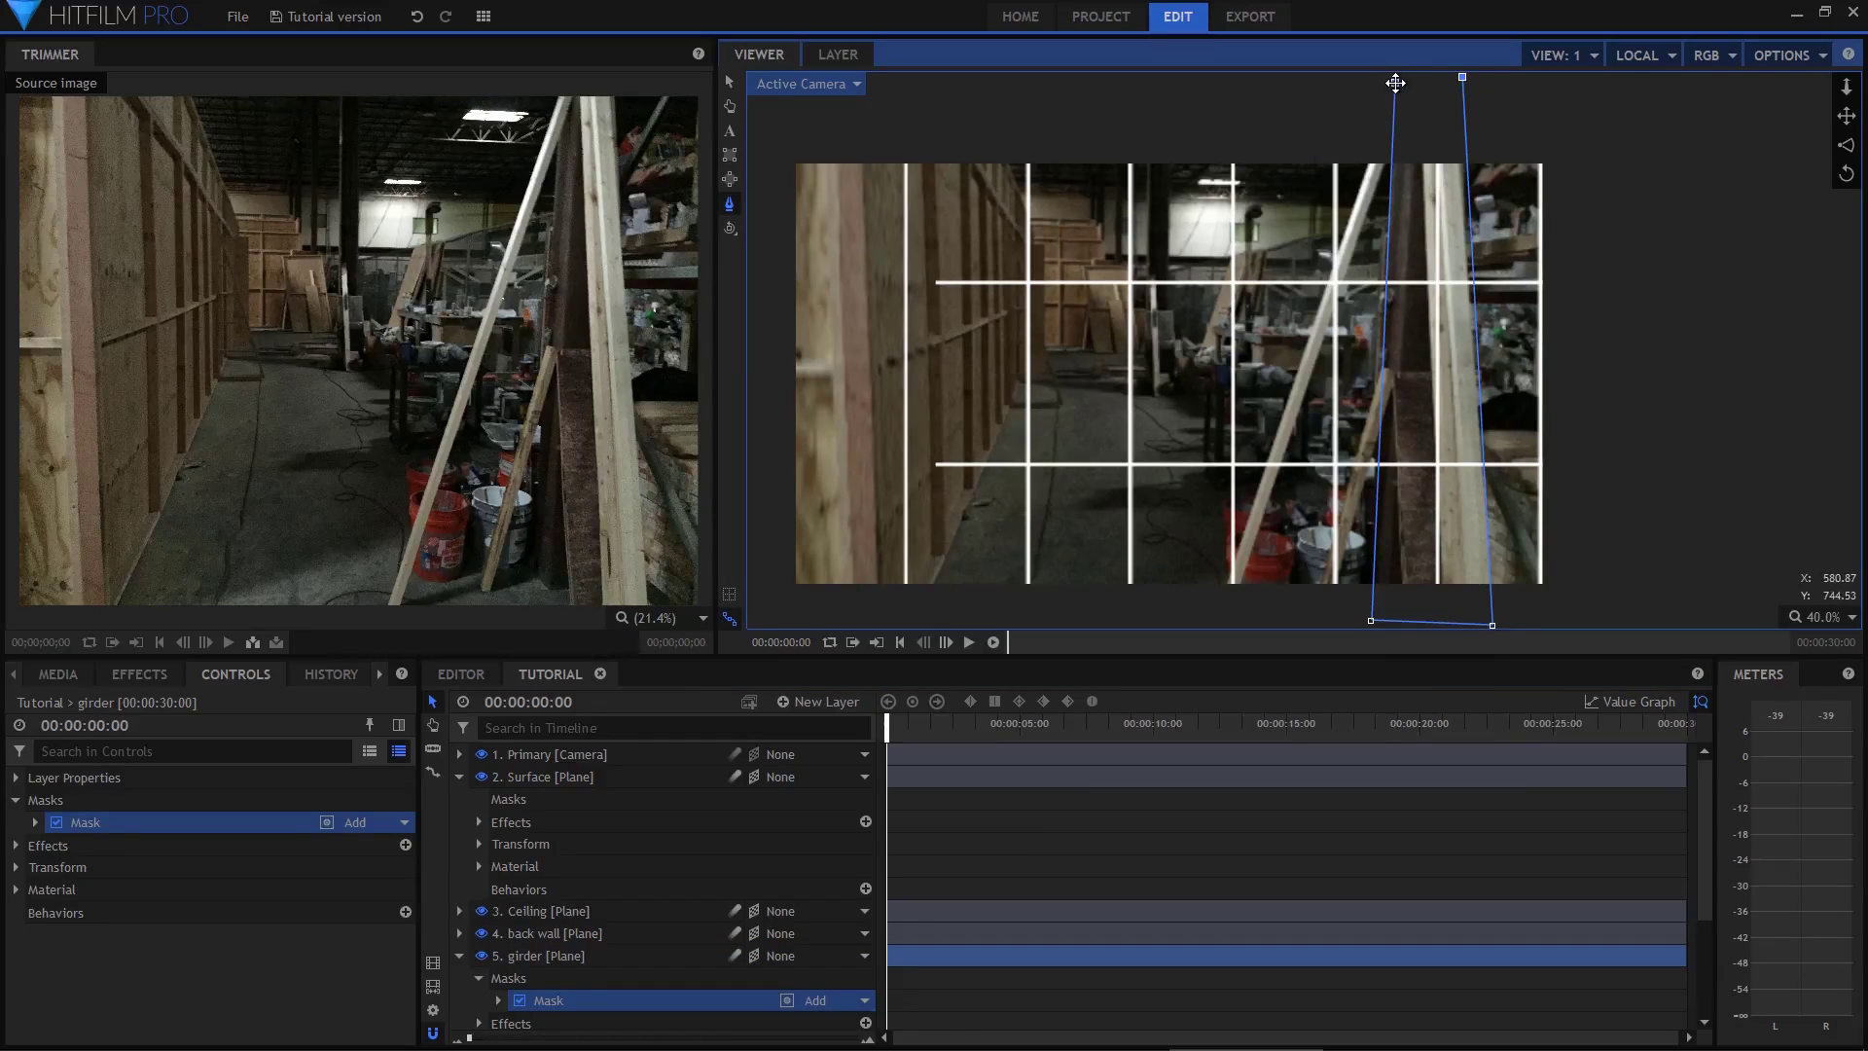
click(1397, 81)
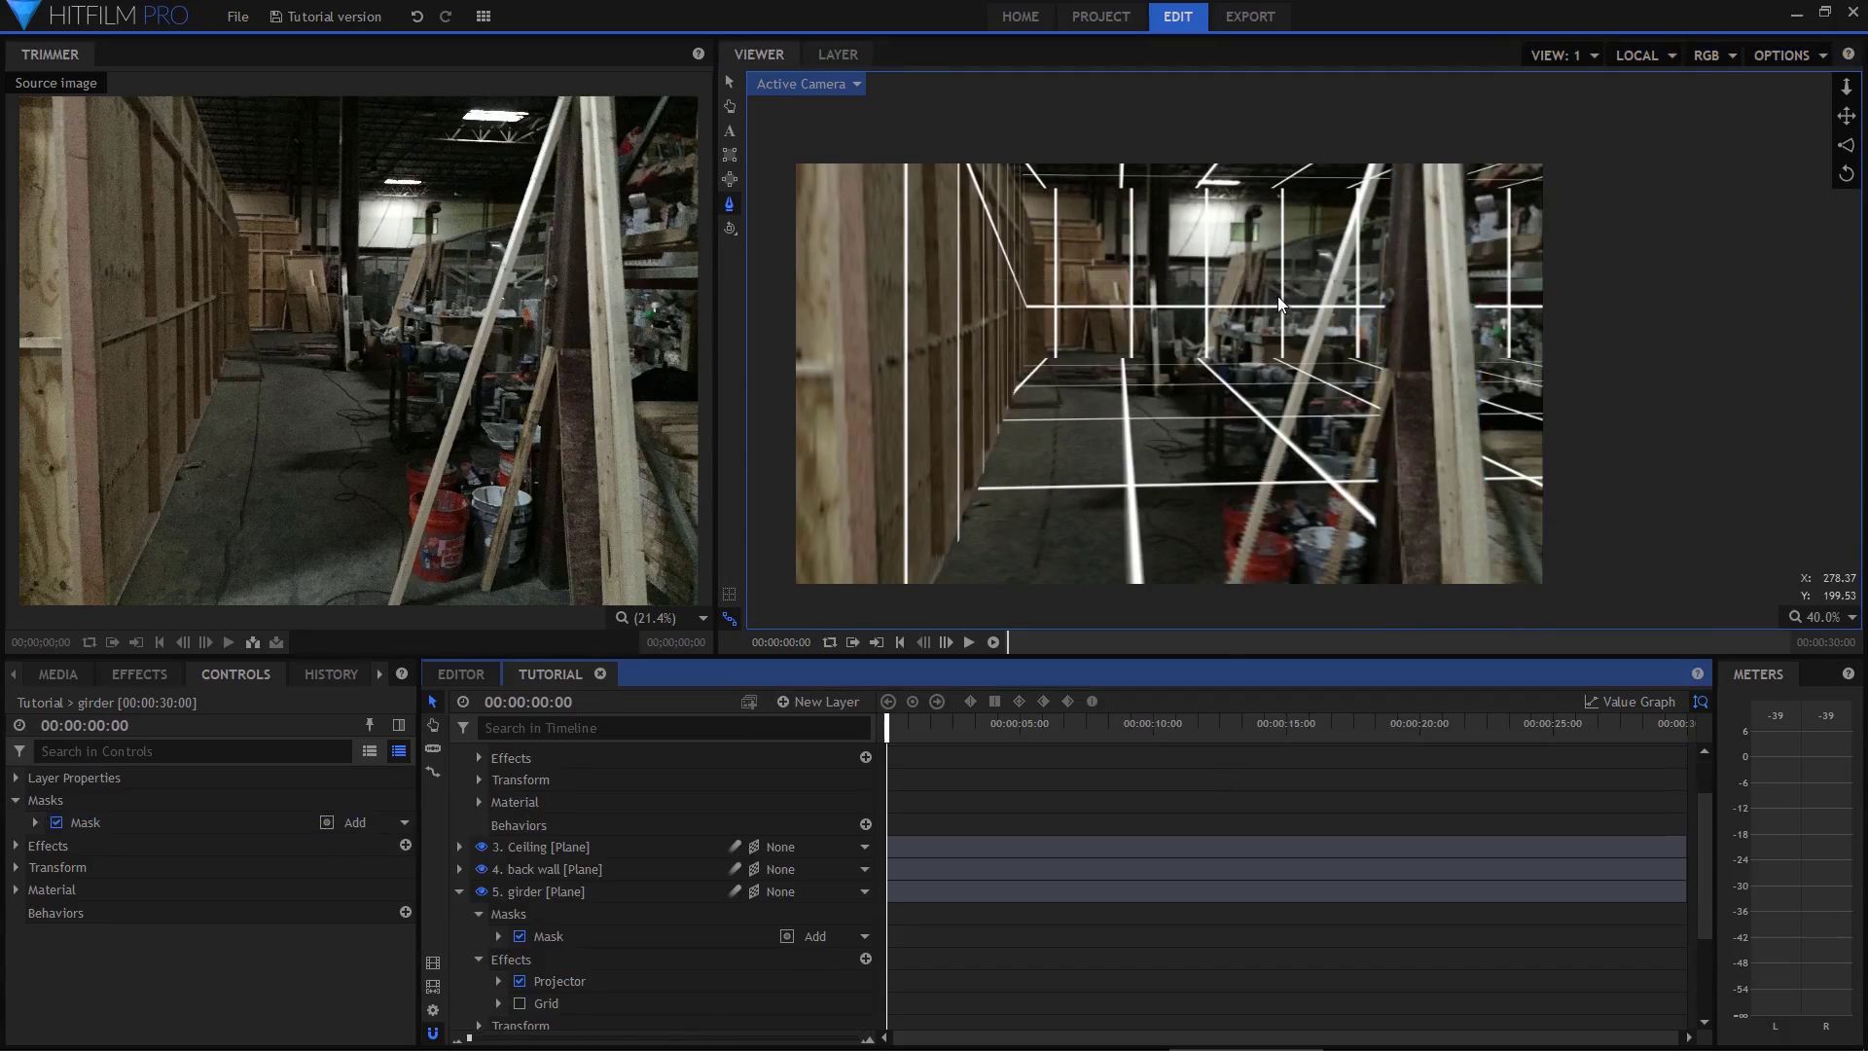
click(1277, 296)
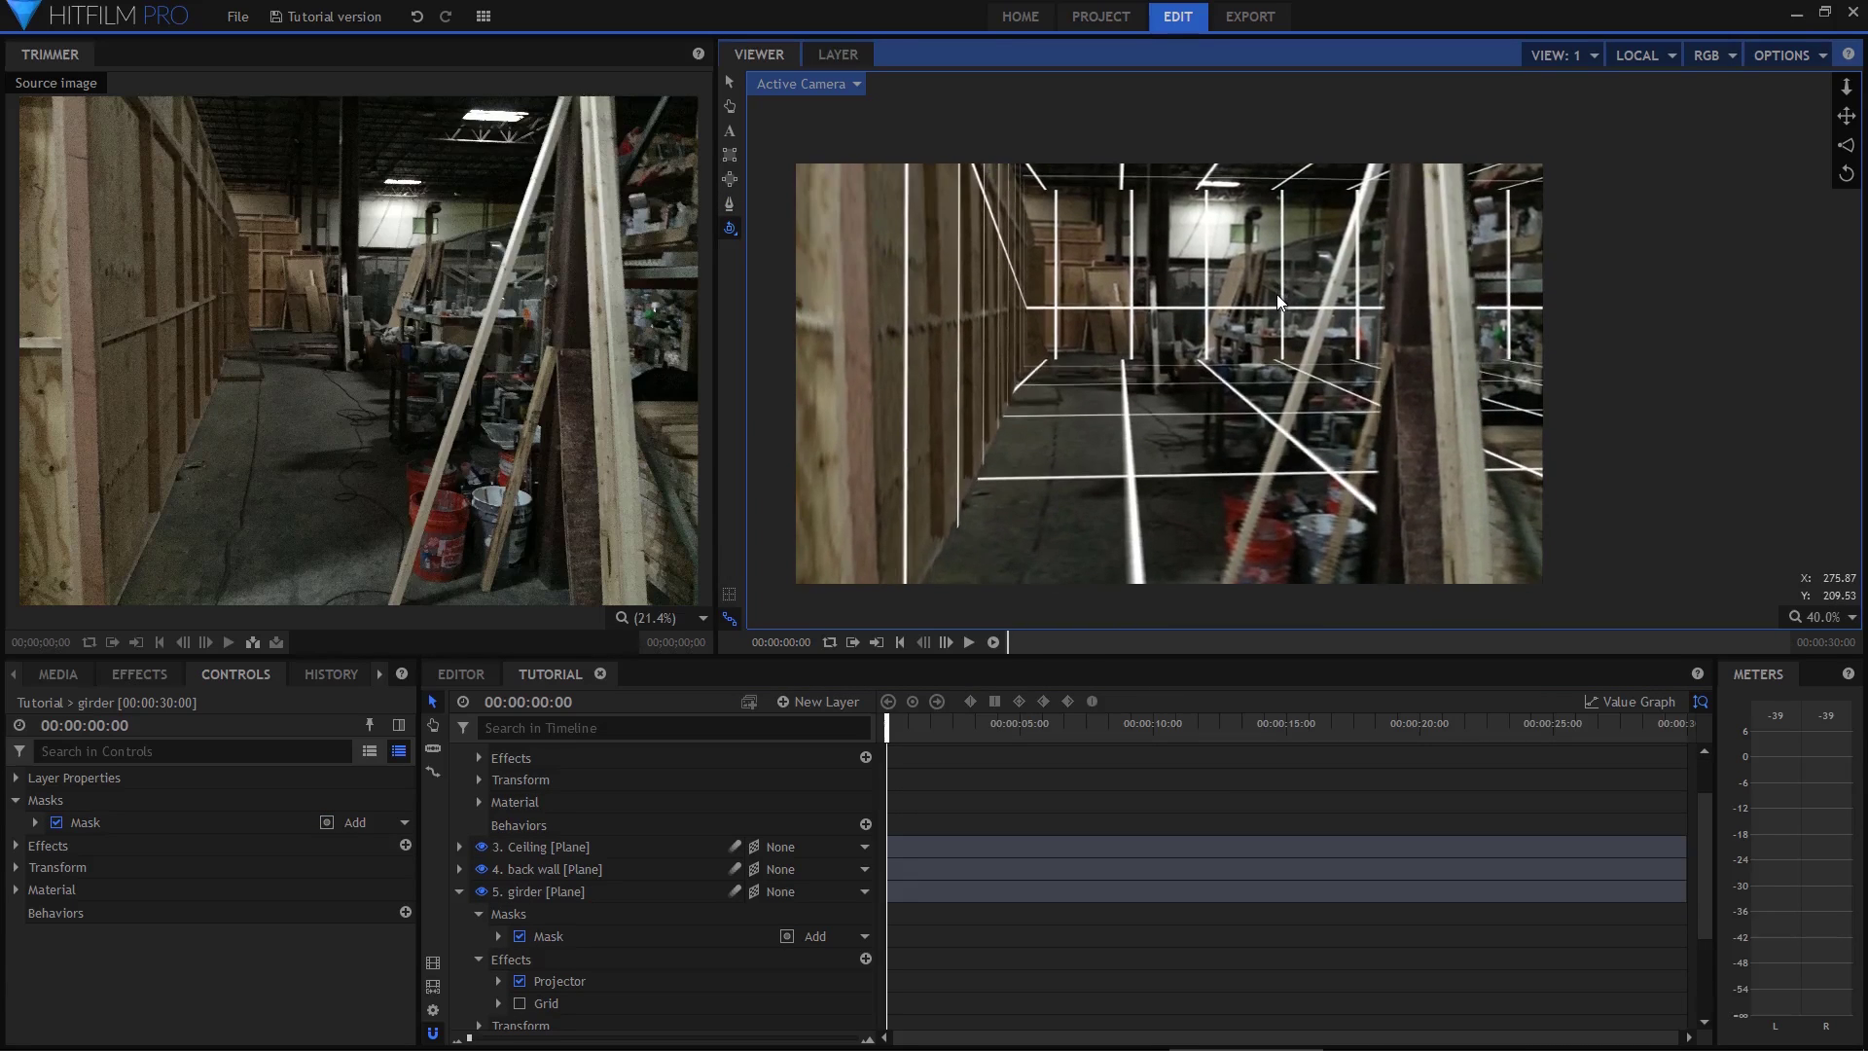
mouse_move(1277, 294)
mouse_down()
mouse_move(1276, 319)
mouse_move(1279, 295)
mouse_up()
key(c)
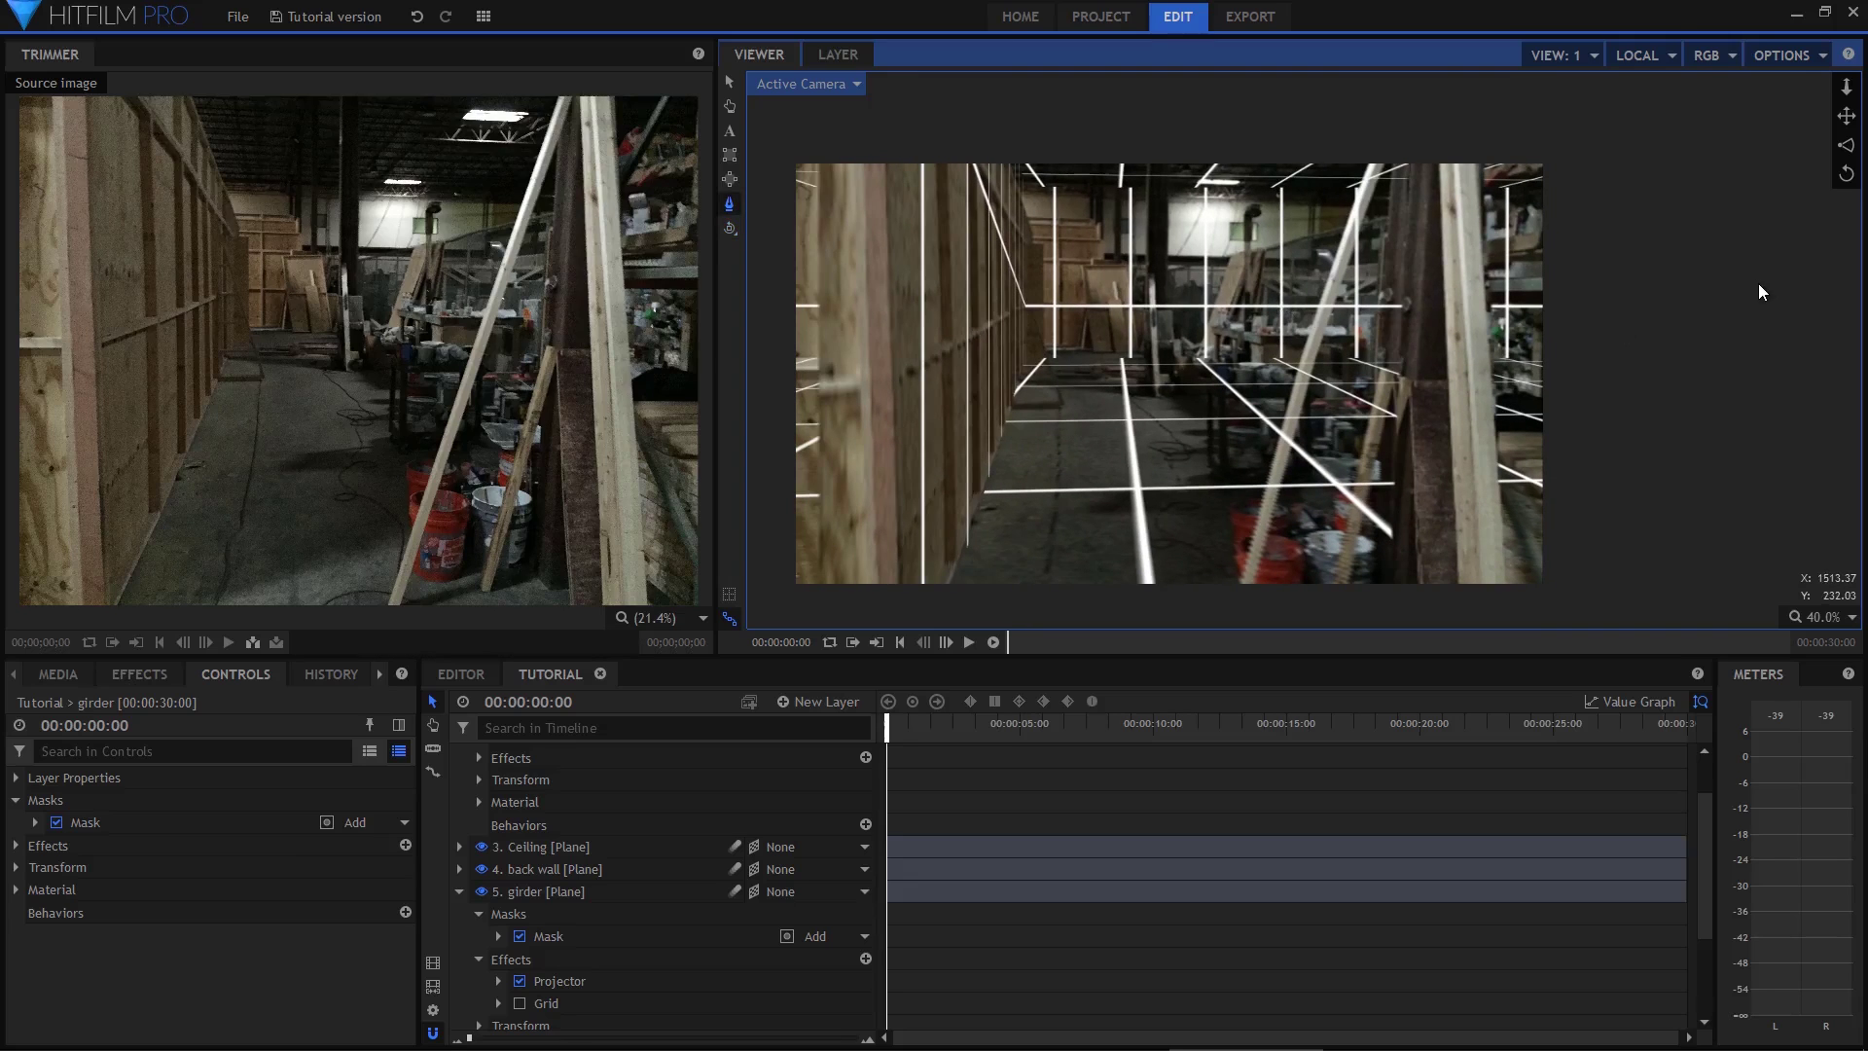
drag(1846, 86, 1846, 130)
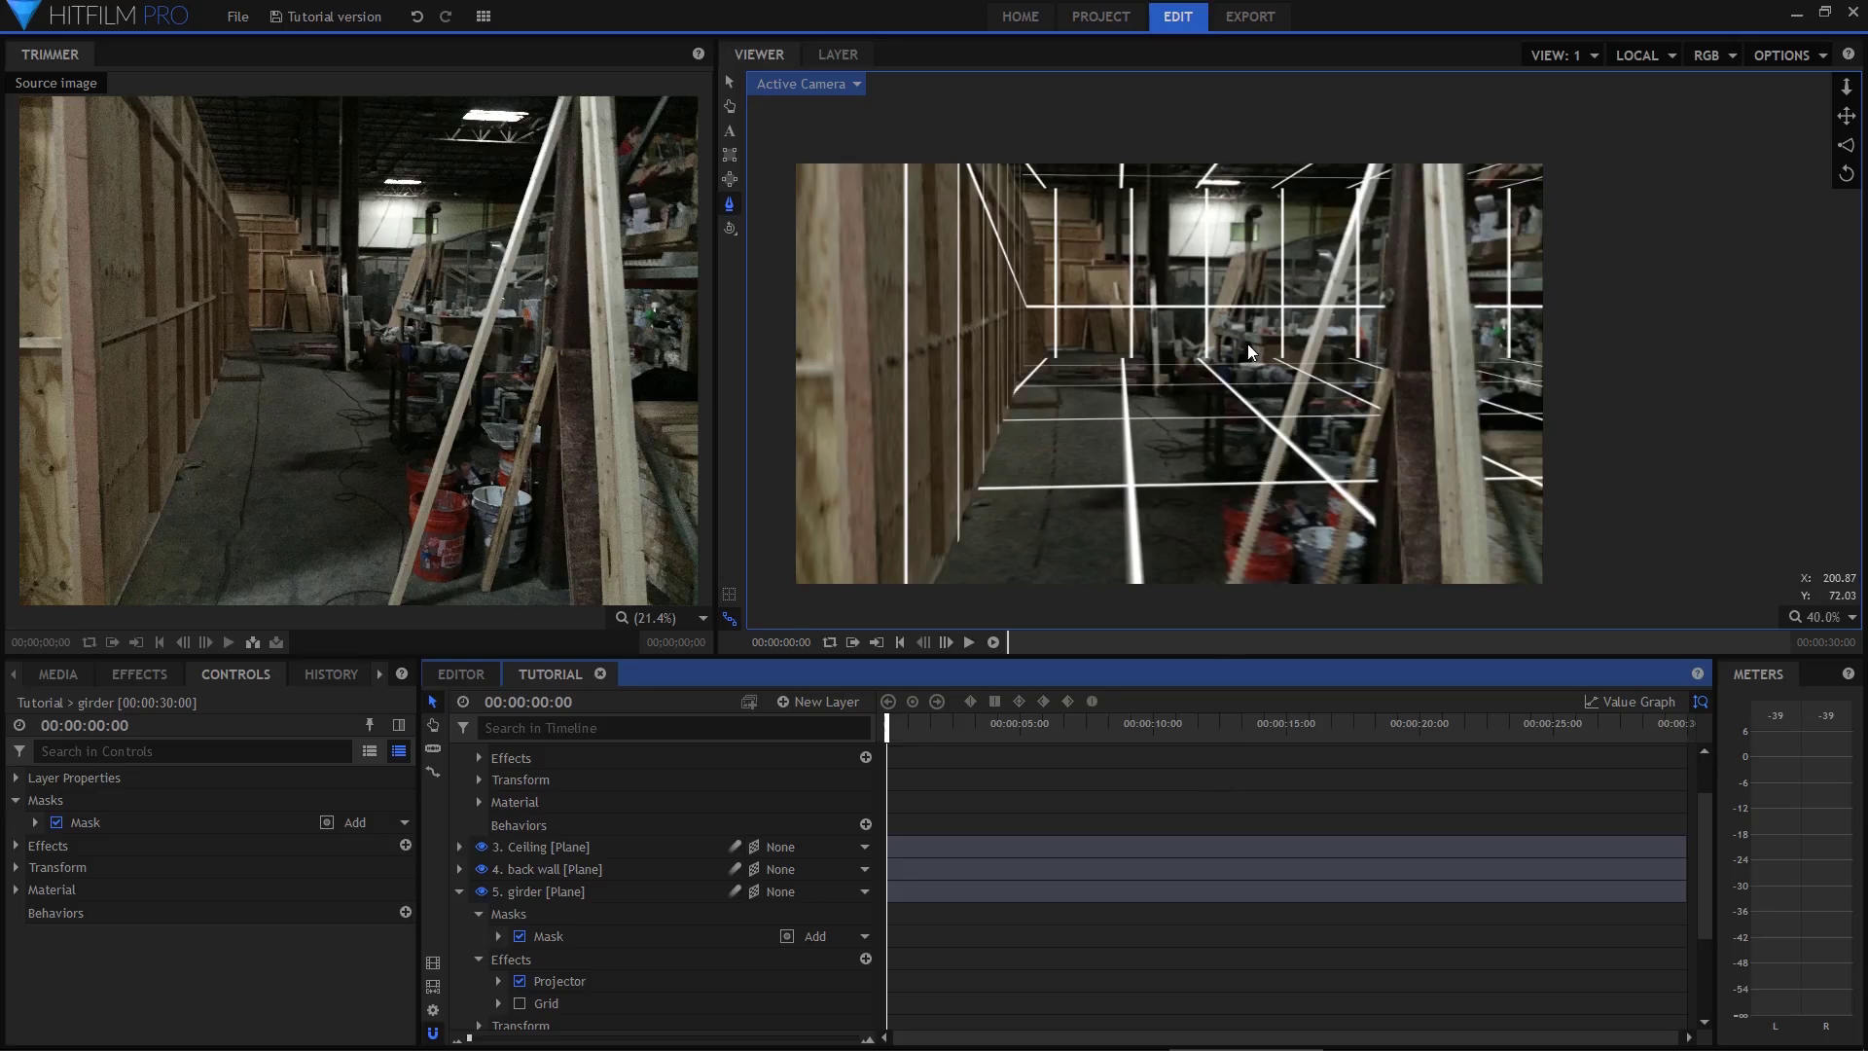
key(o)
mouse_move(1276, 296)
mouse_down()
mouse_move(1277, 319)
mouse_move(1279, 296)
mouse_up()
key(p)
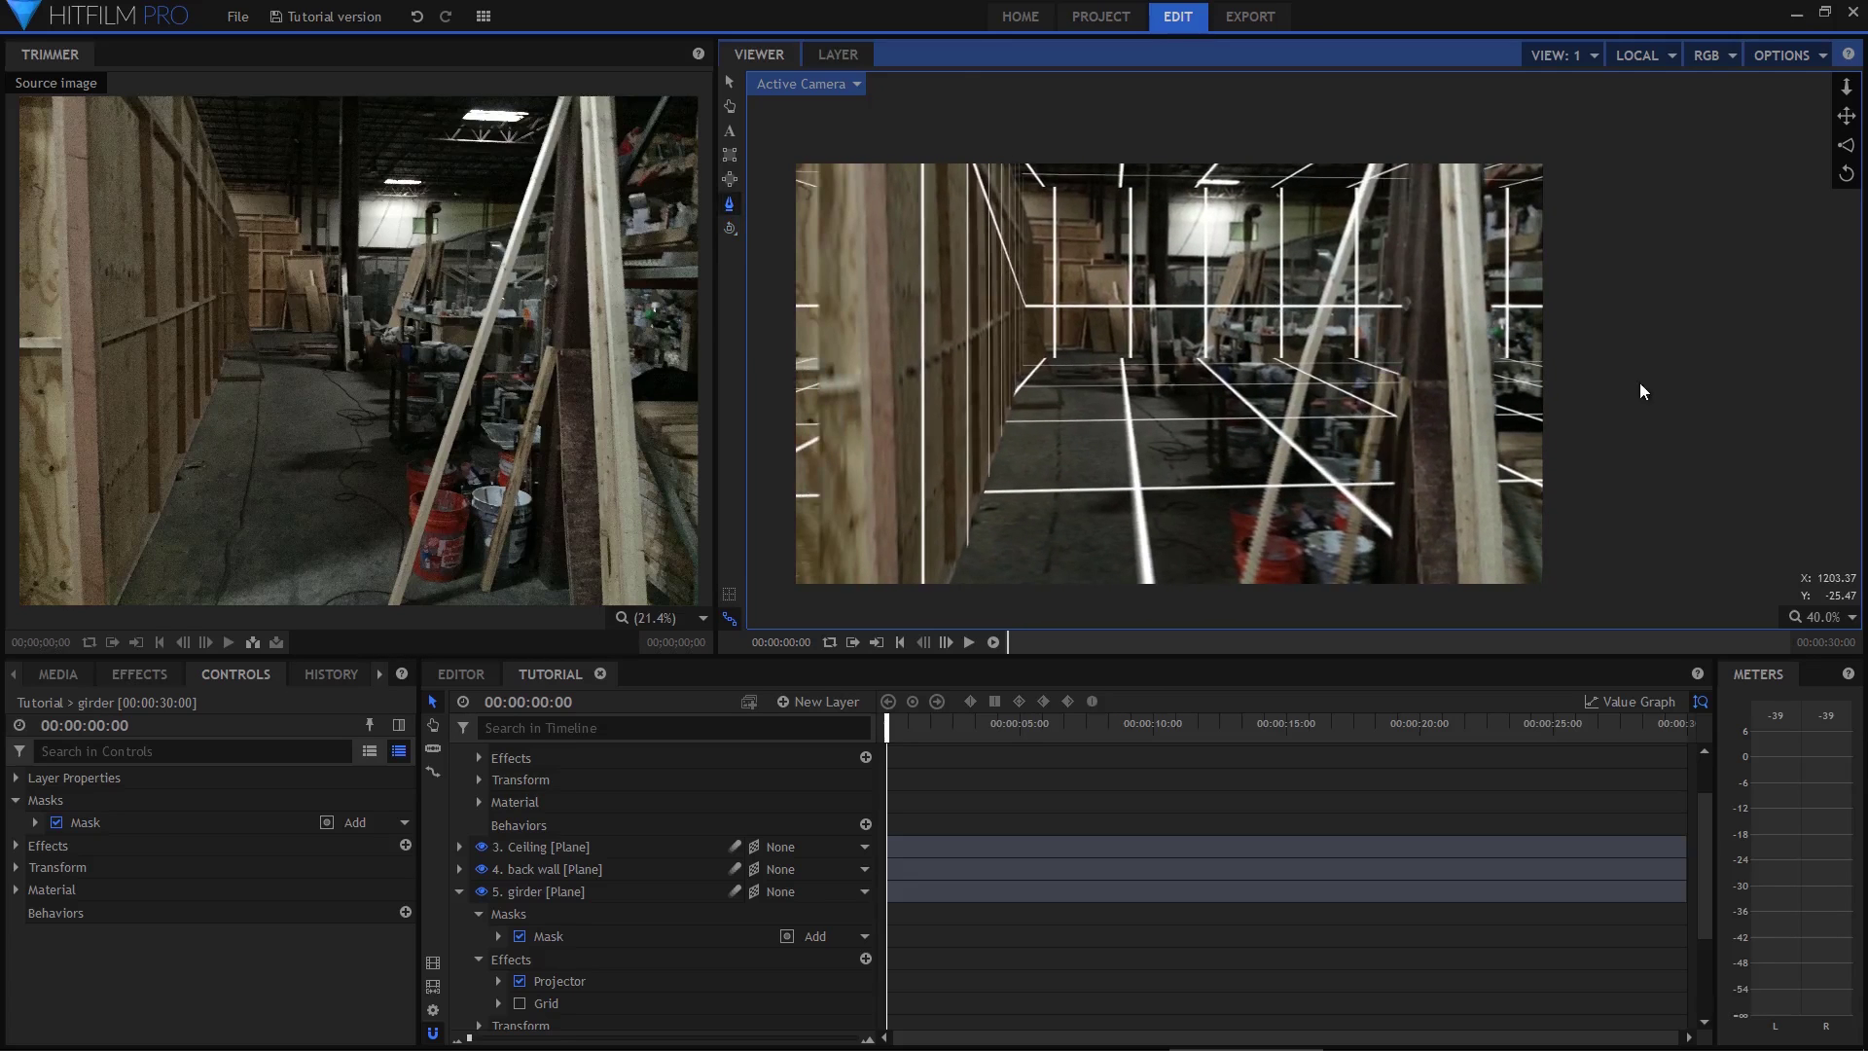
drag(1847, 85, 1852, 134)
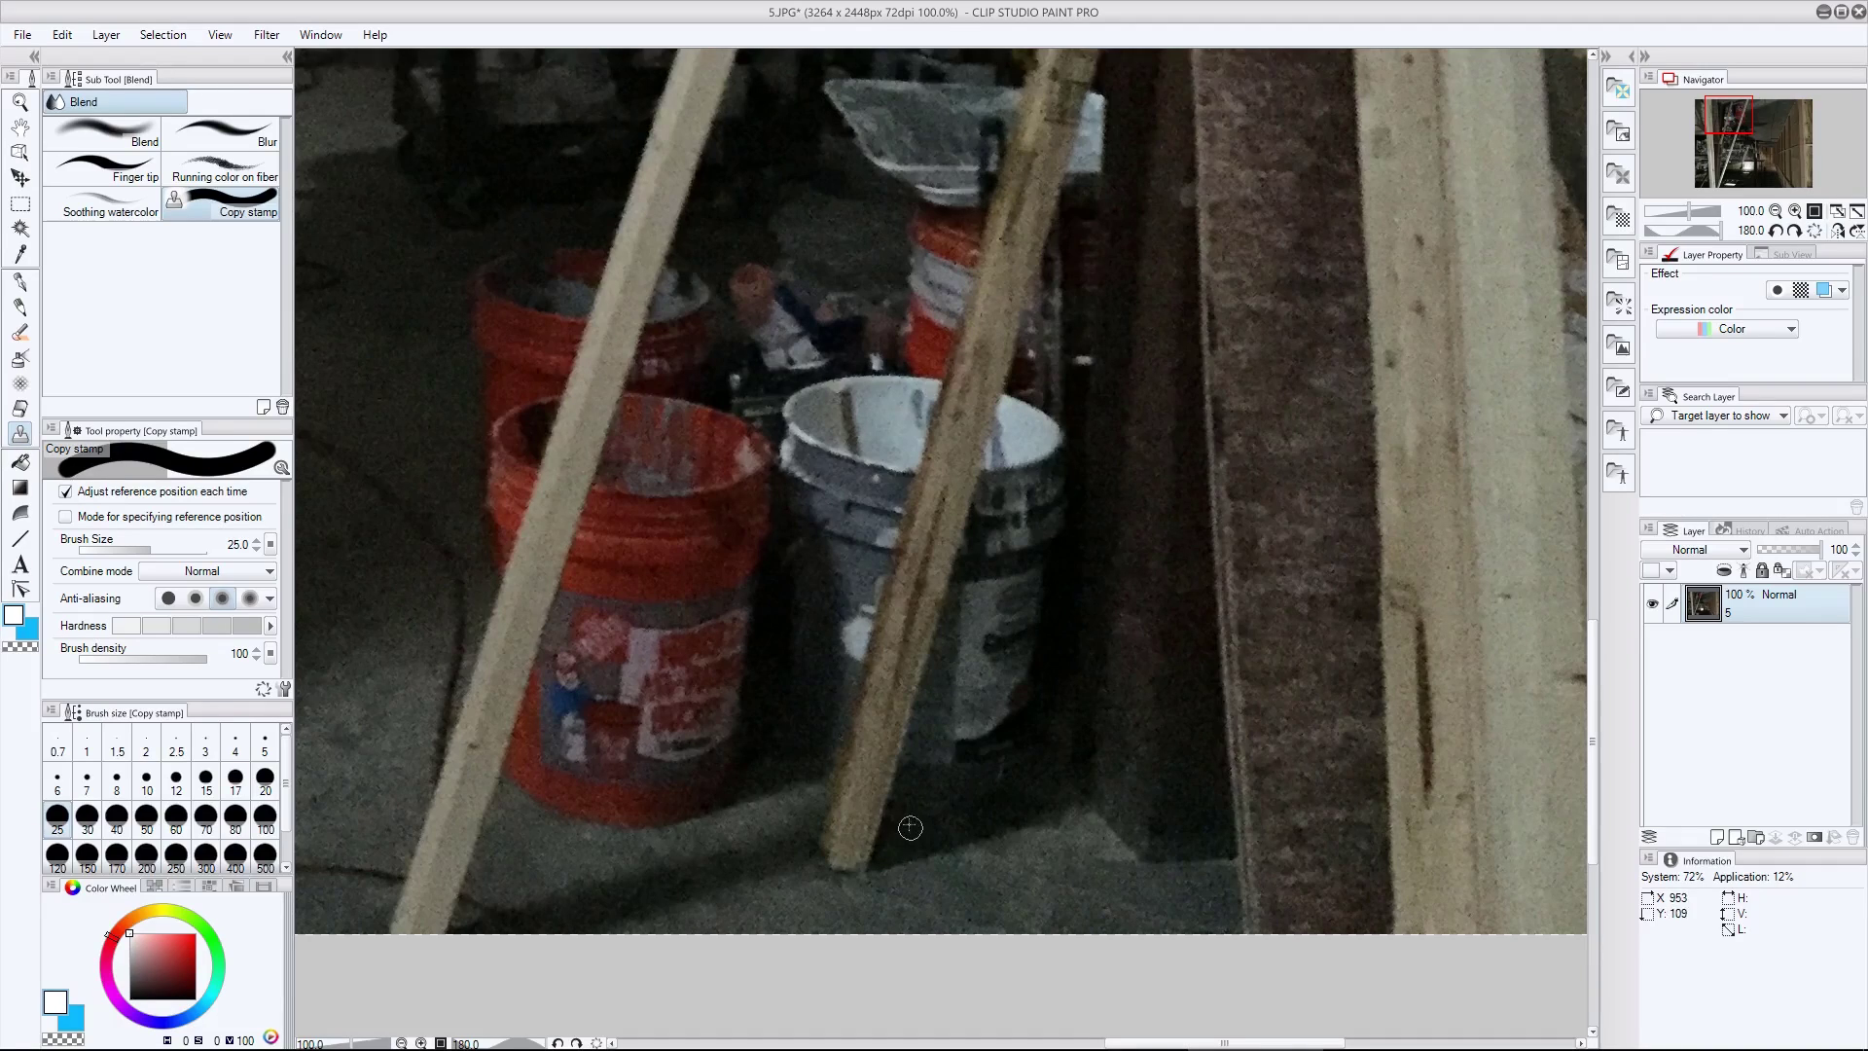
Clone background over the leaning board's lower end beside the buckets with the Copy stamp
mouse_move(868, 848)
mouse_down()
mouse_move(912, 749)
mouse_move(895, 753)
mouse_move(932, 622)
mouse_up()
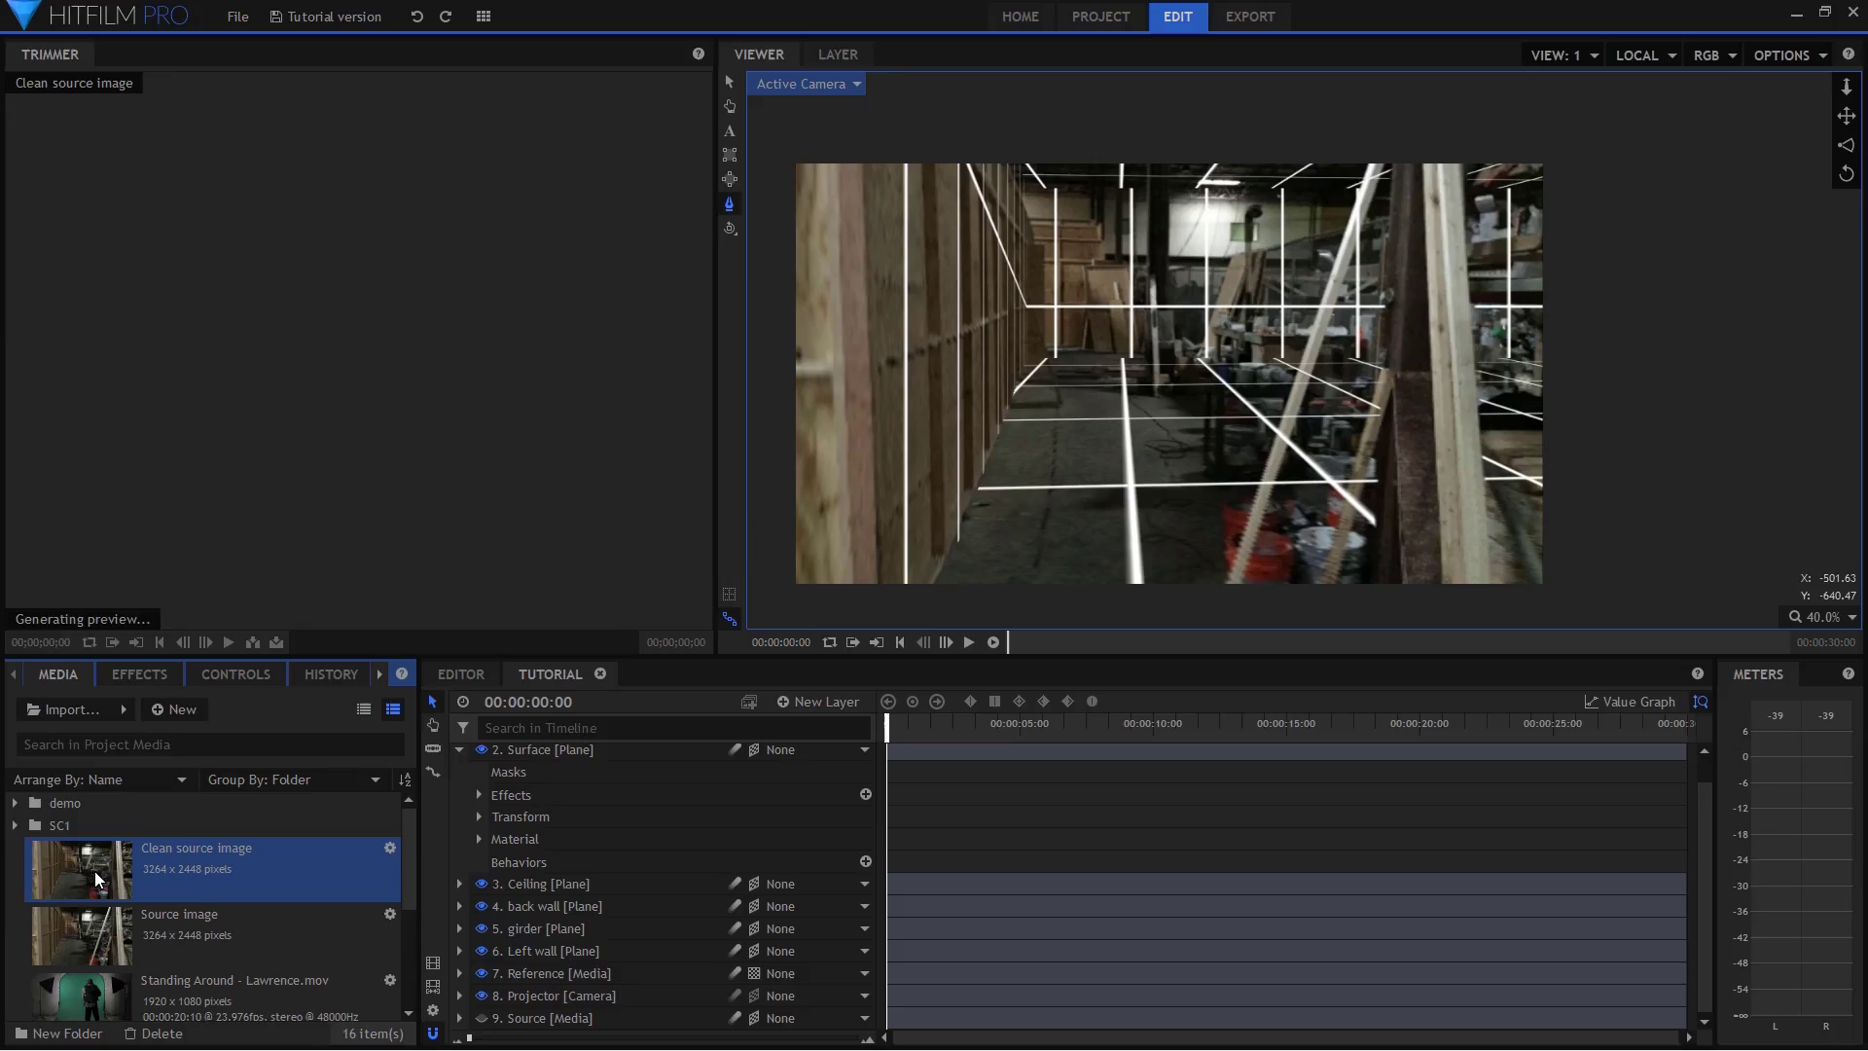
Add the Clean source image to the composite and paste the Source layer's position and scale onto it
drag(113, 872, 550, 1023)
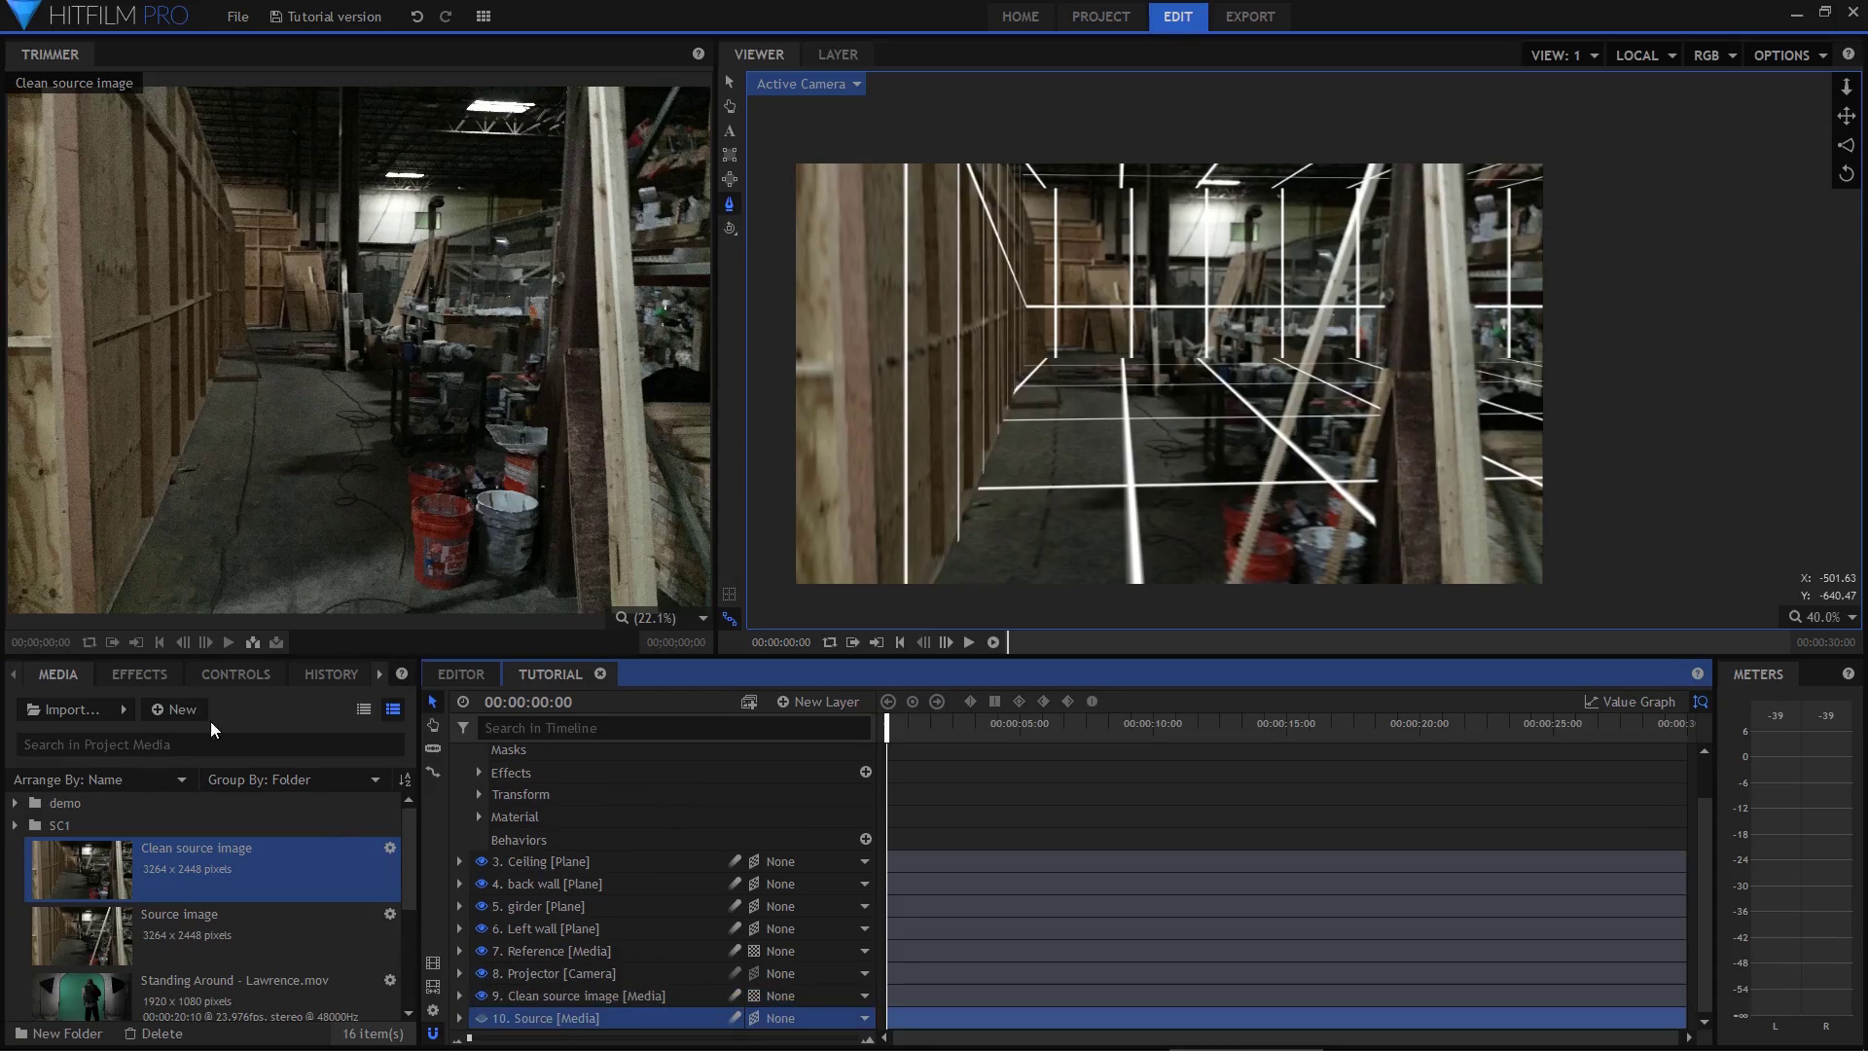
click(233, 676)
click(16, 845)
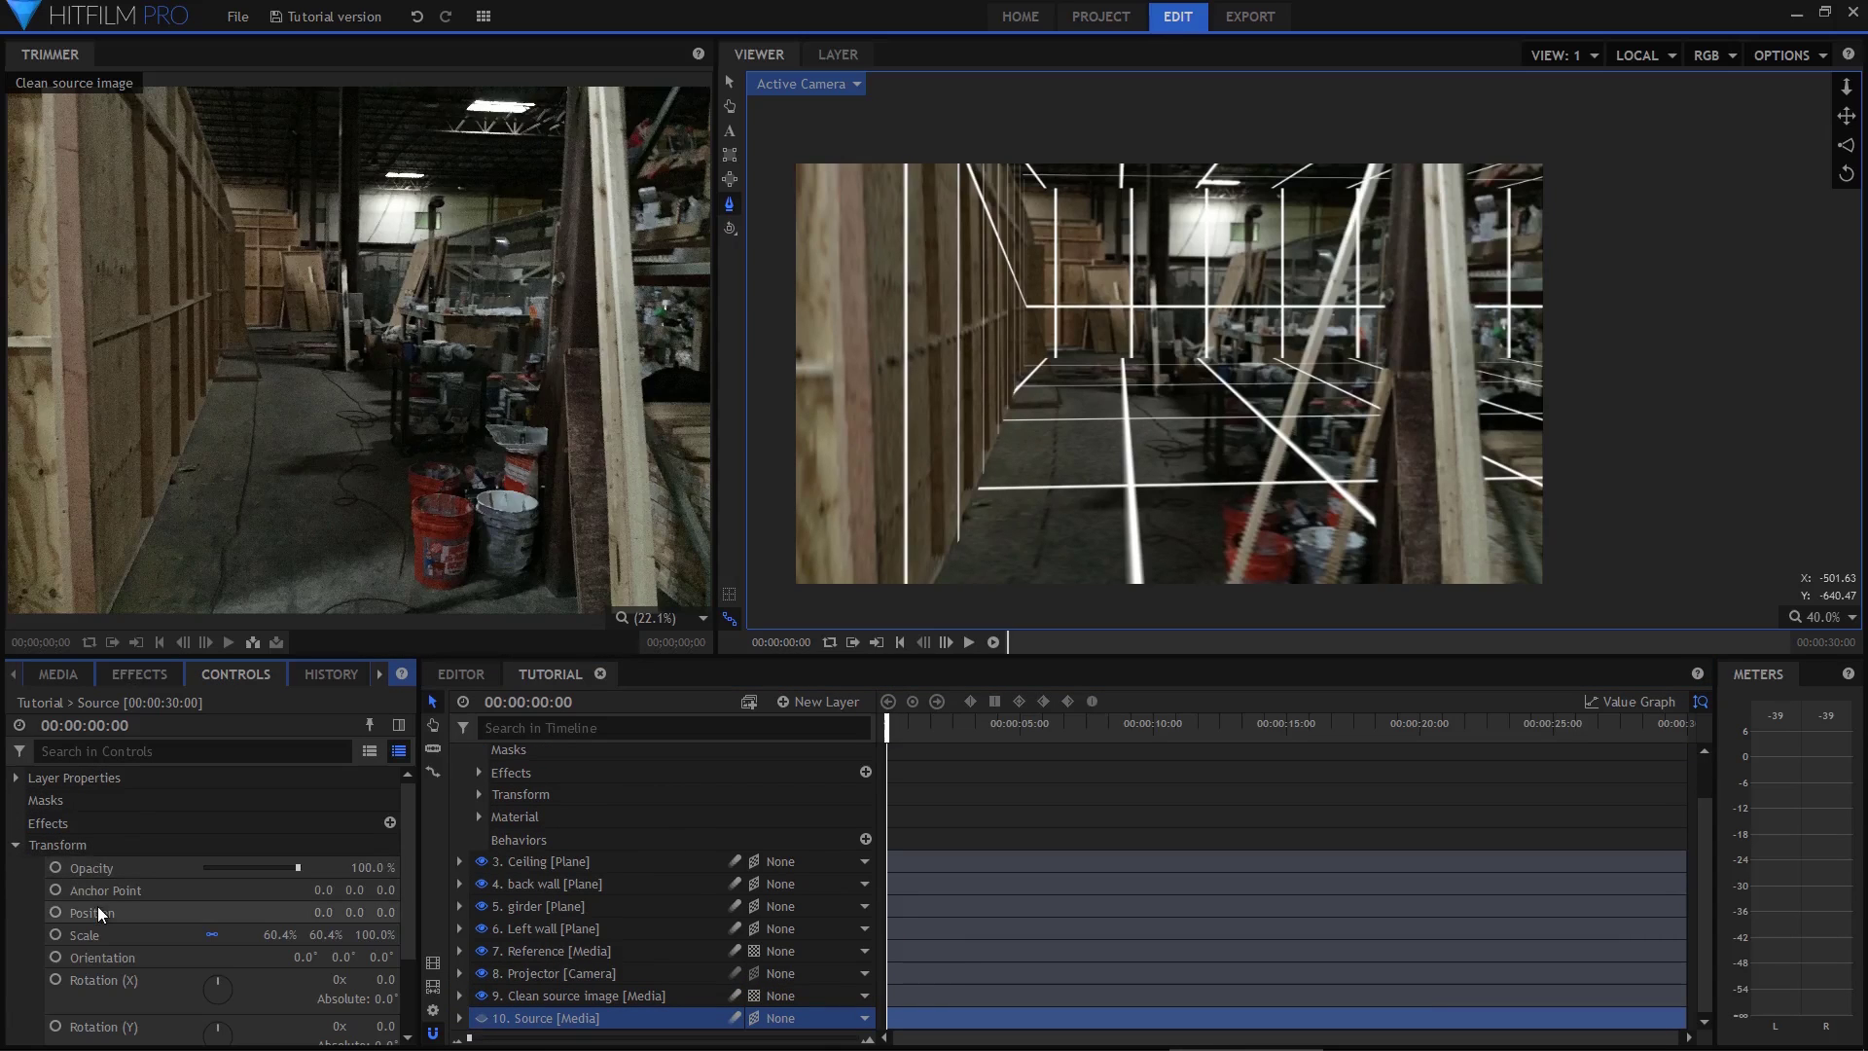
click(97, 910)
ctrl+click(100, 932)
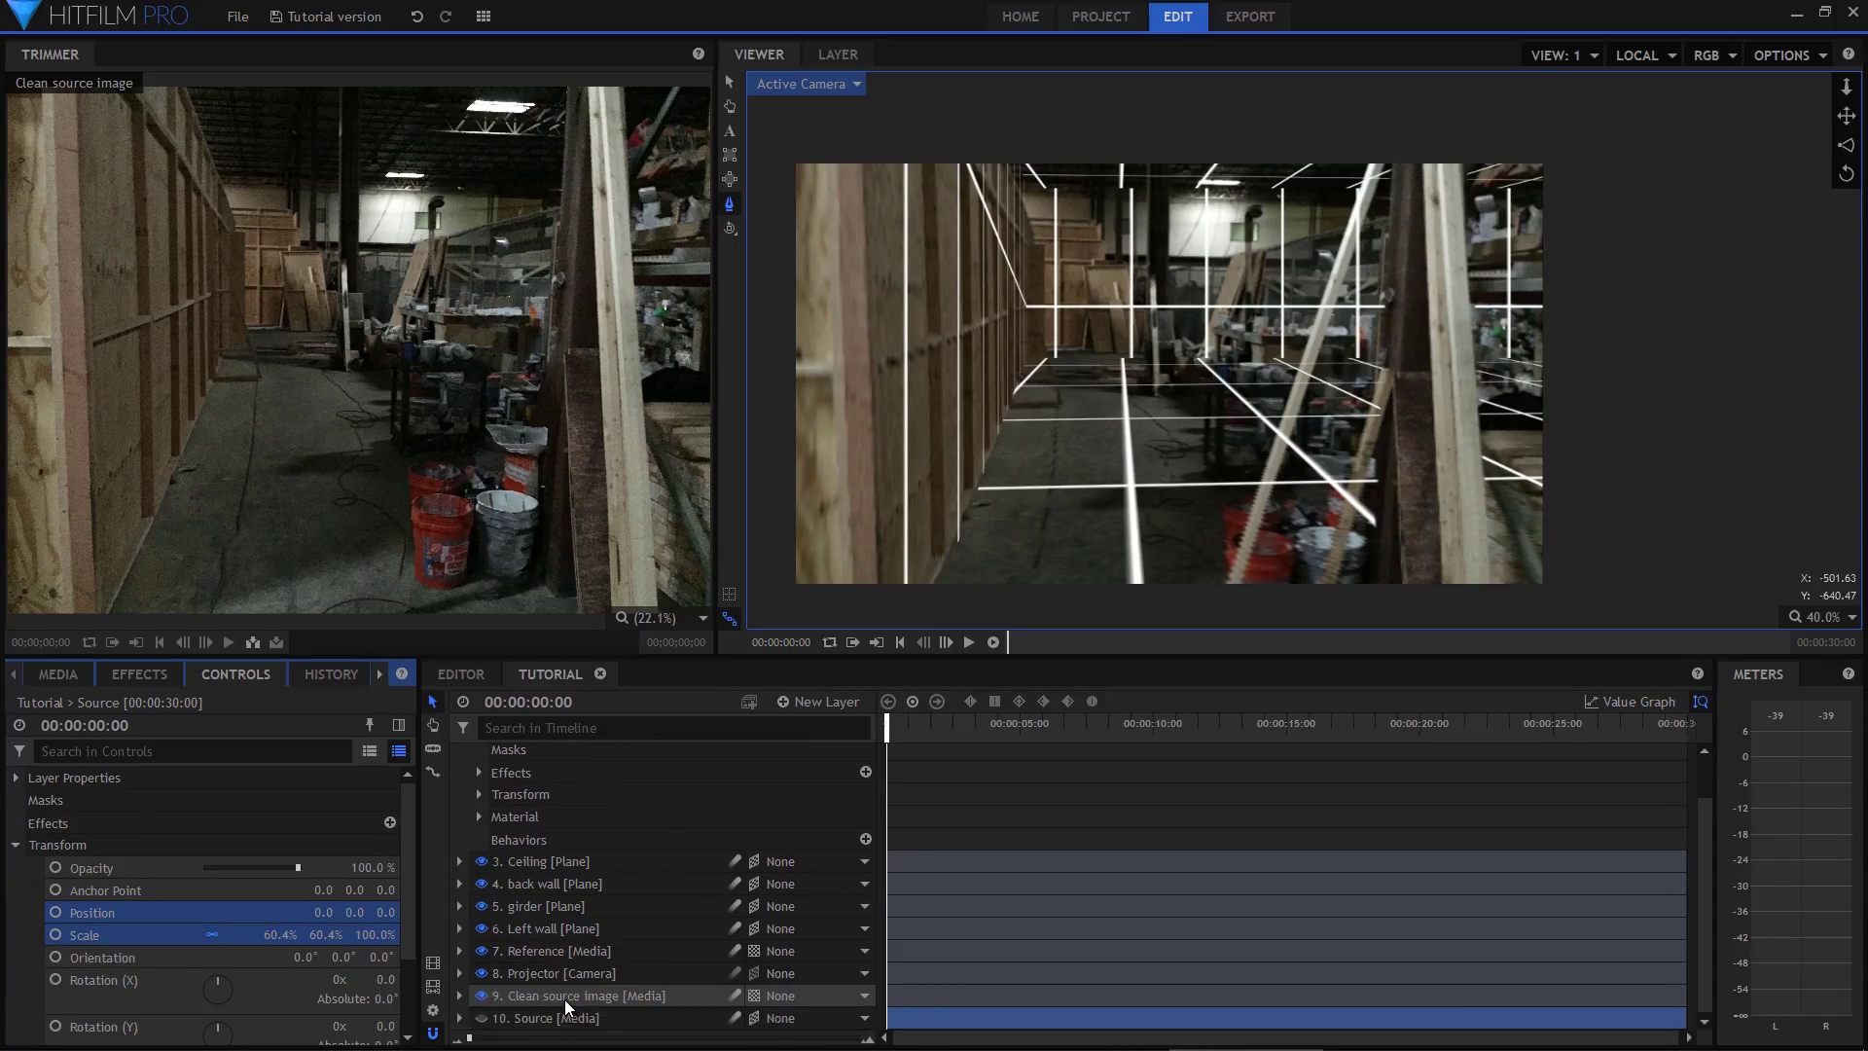
click(564, 998)
click(125, 936)
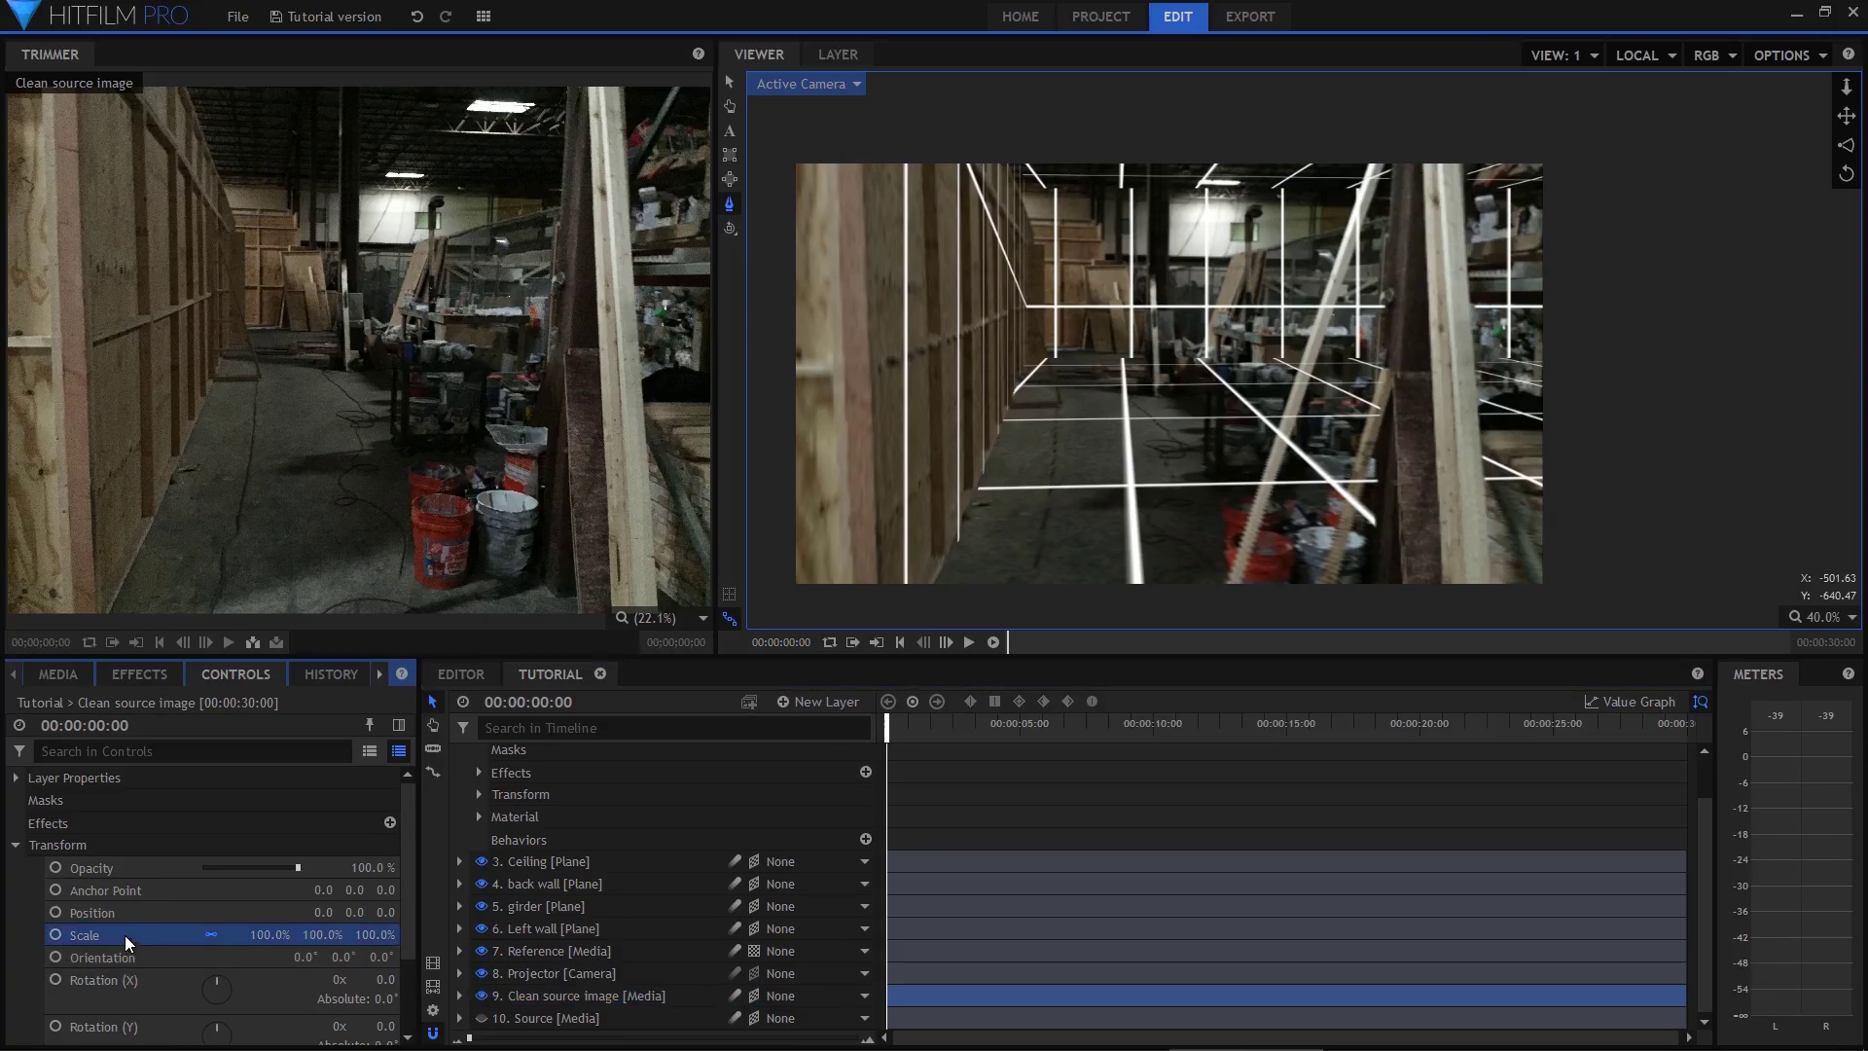
ctrl+click(104, 919)
key(ctrl+v)
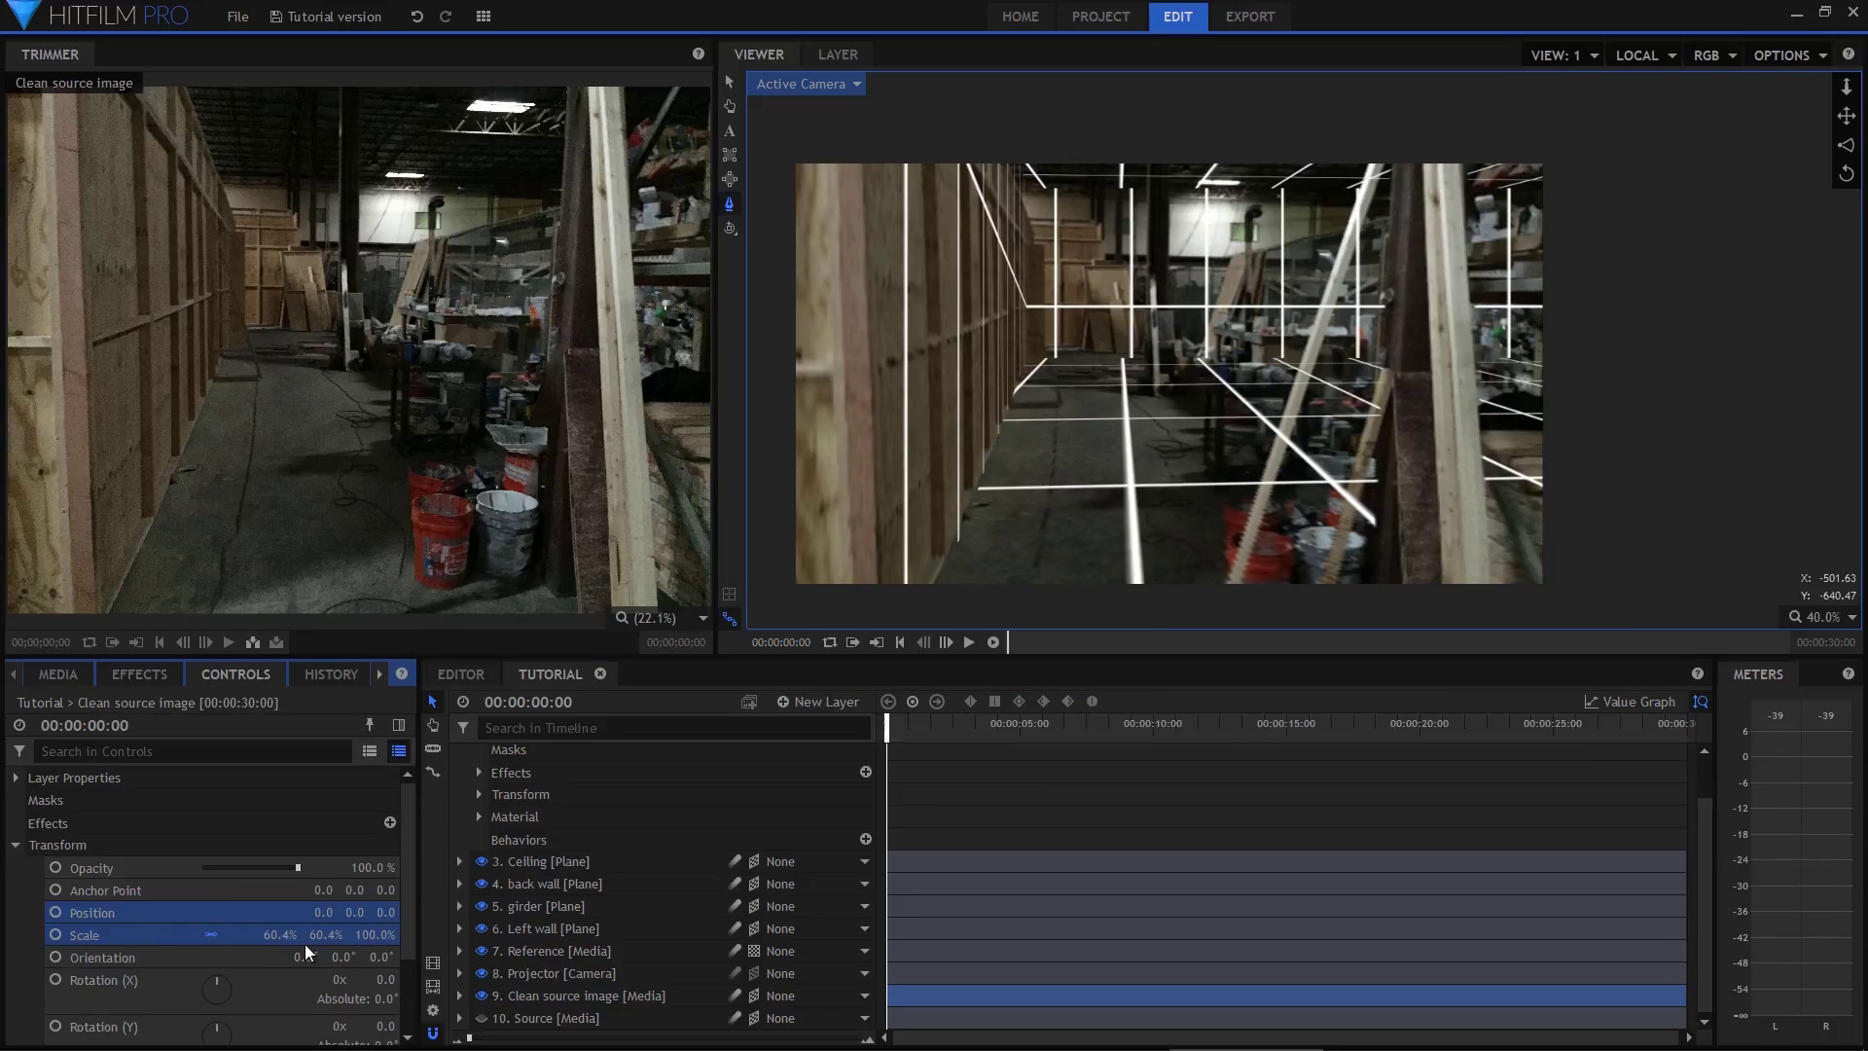
Filter the timeline for 'projection' and project Surface and Ceiling from Clean source image
click(574, 728)
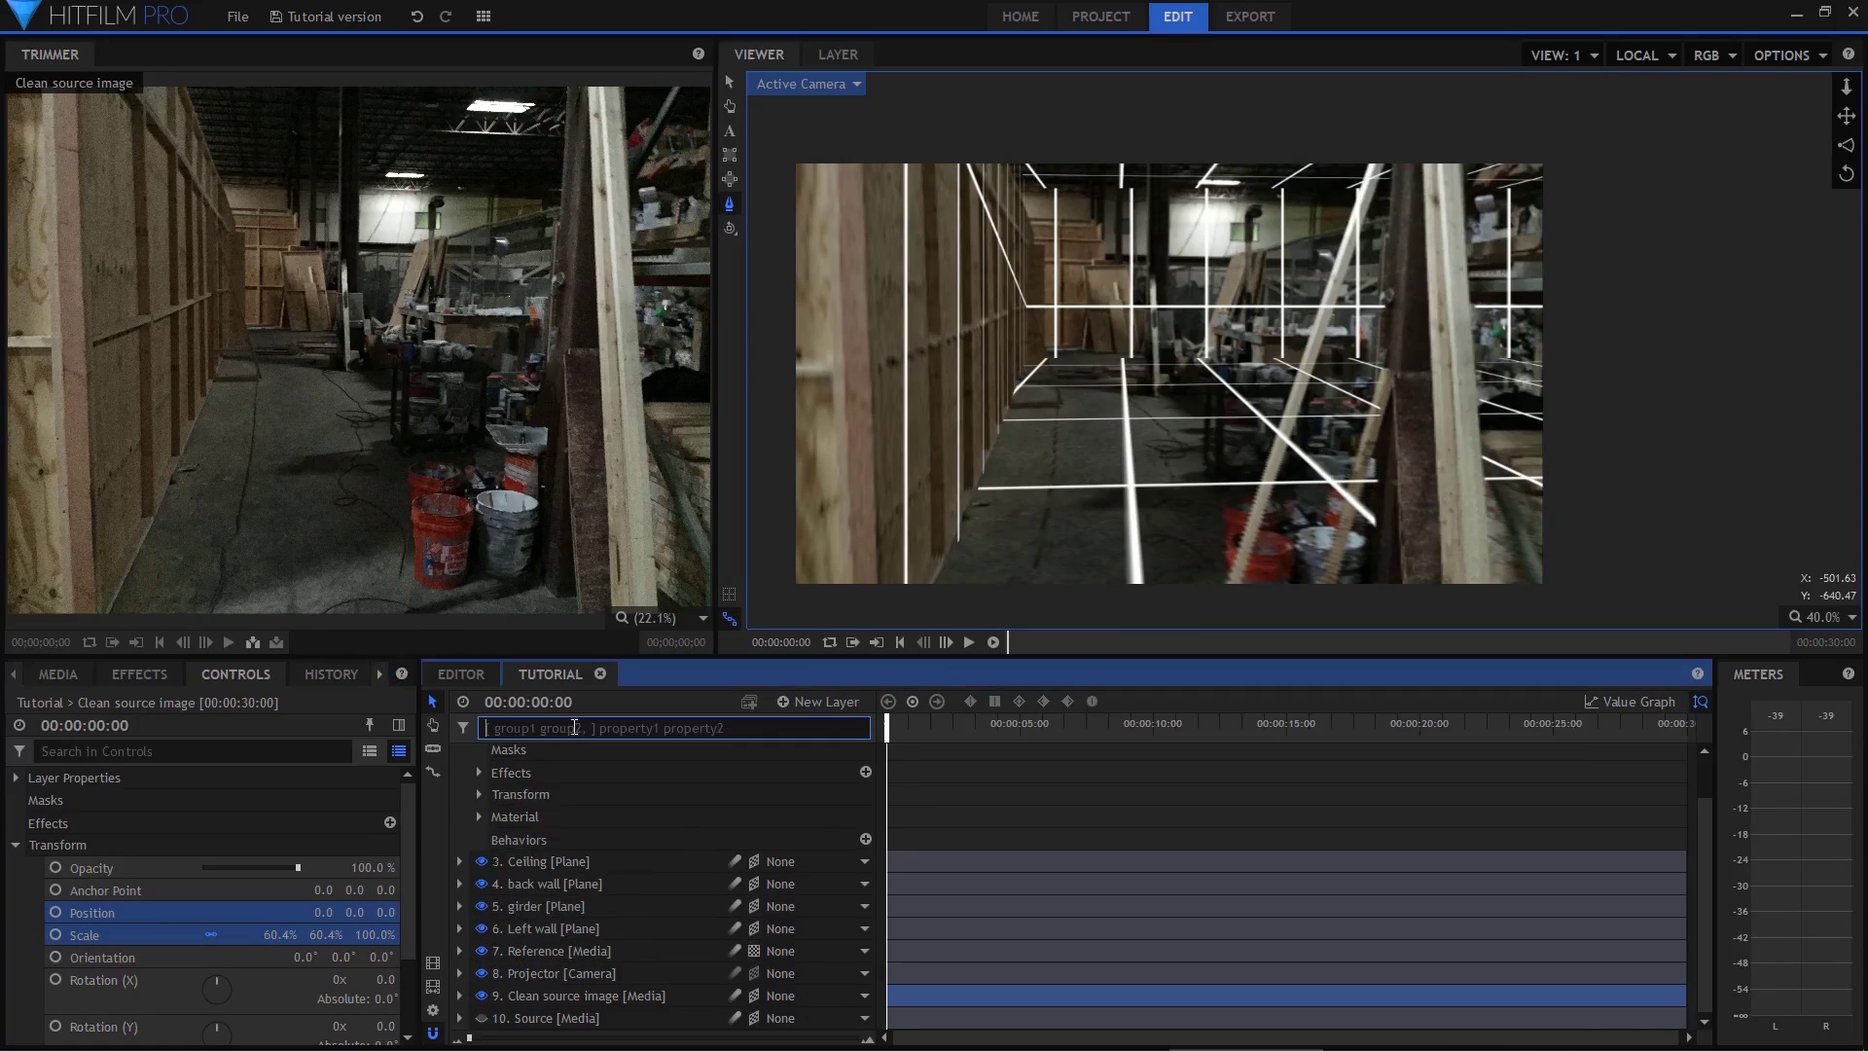
text(projection)
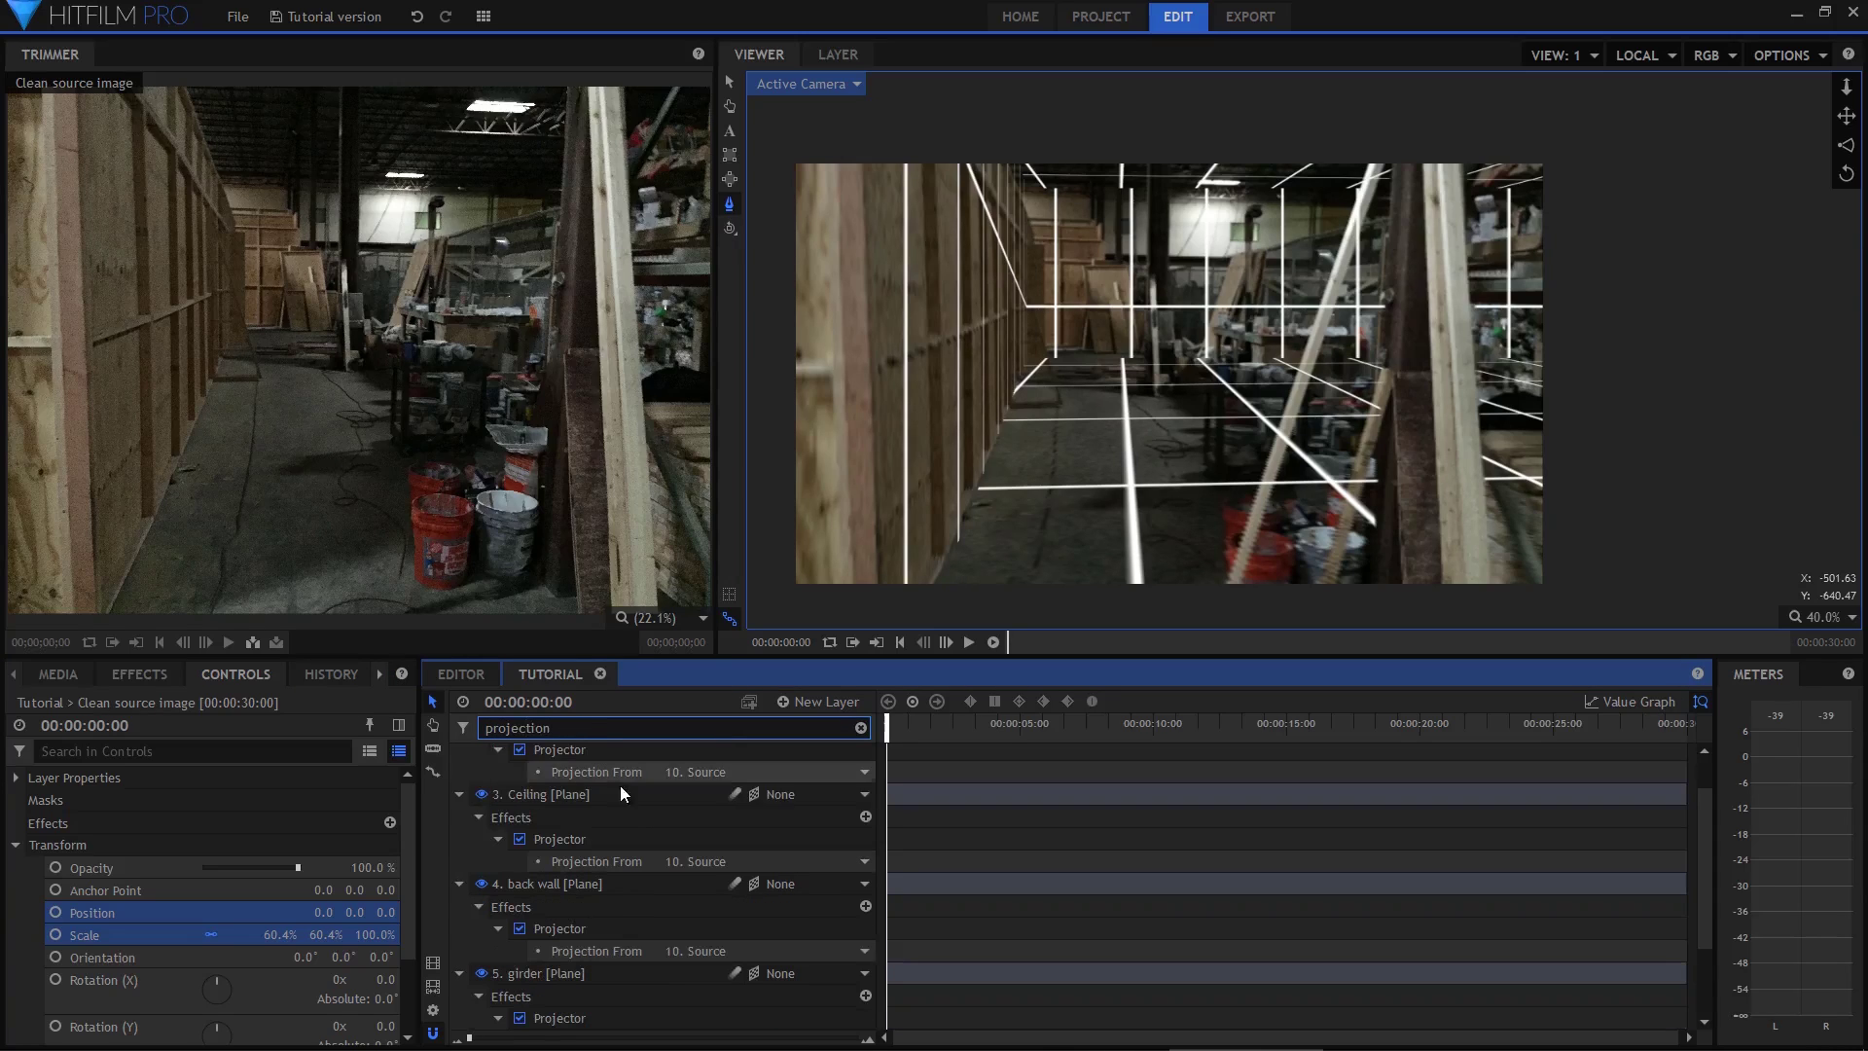
click(691, 772)
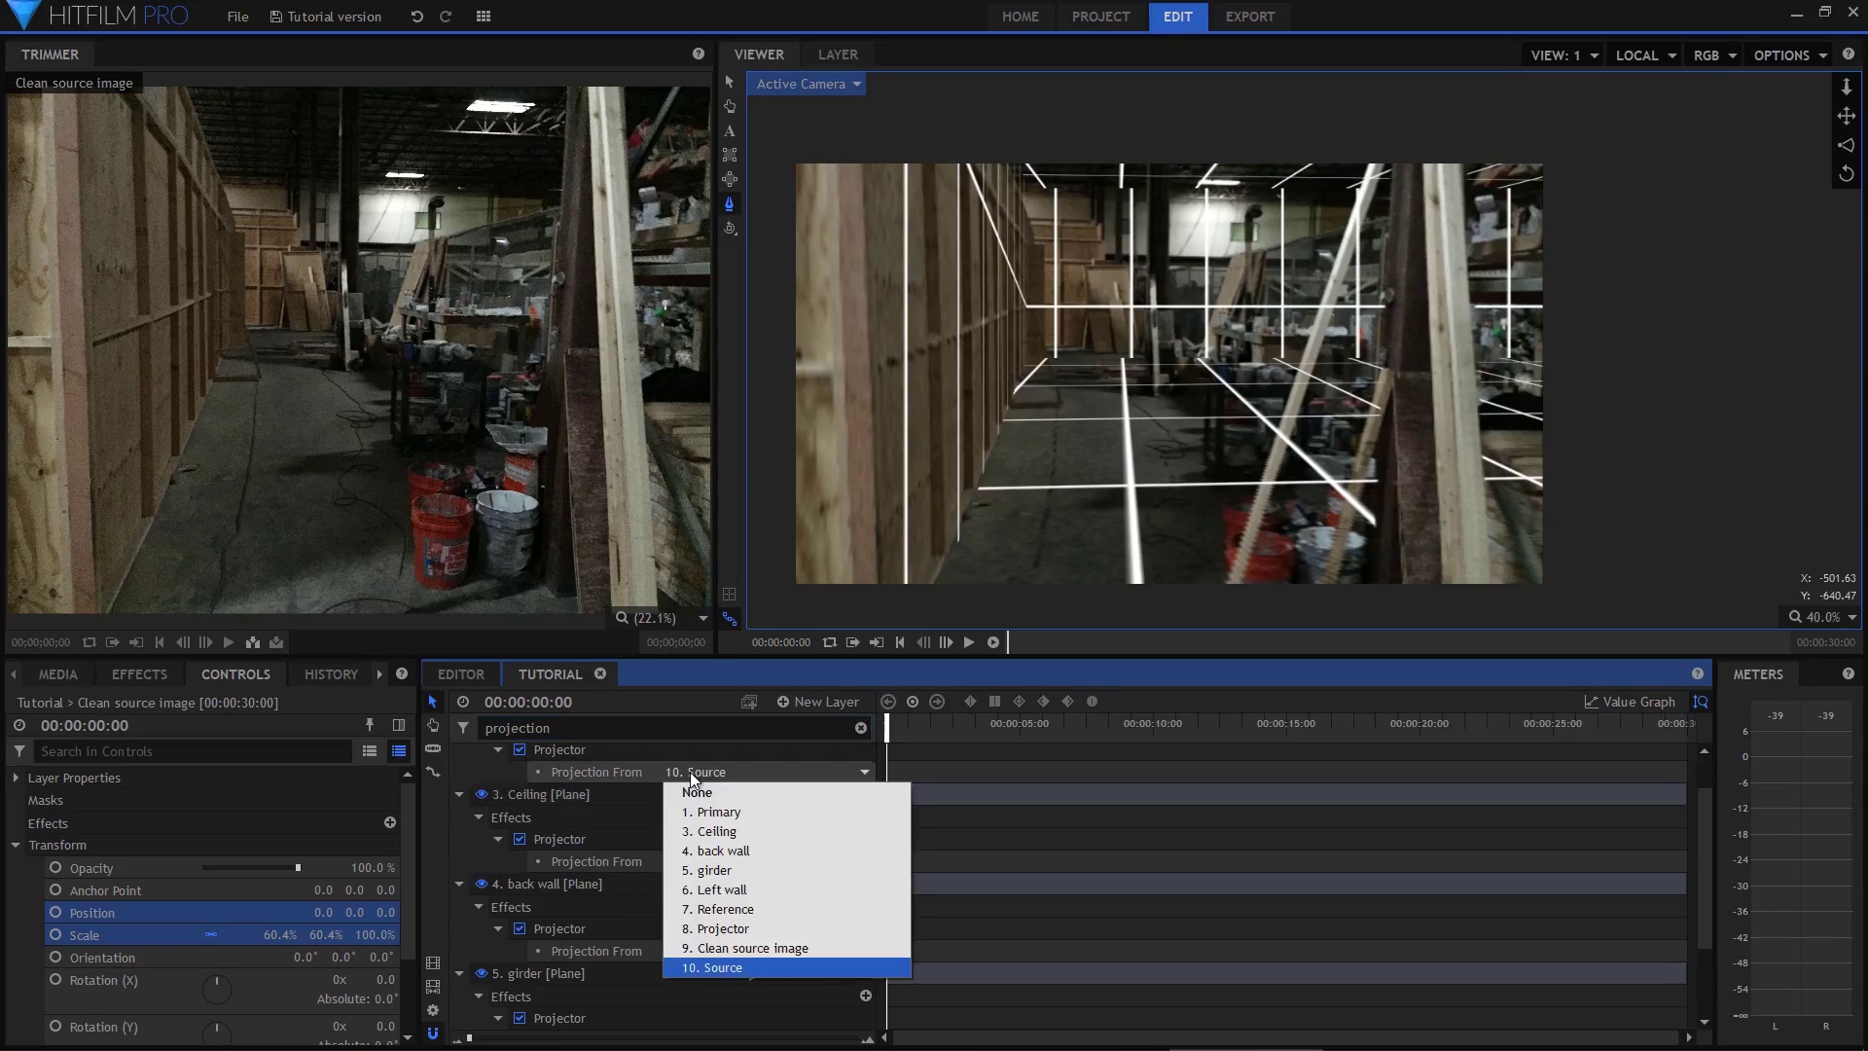
click(731, 938)
click(714, 866)
click(751, 819)
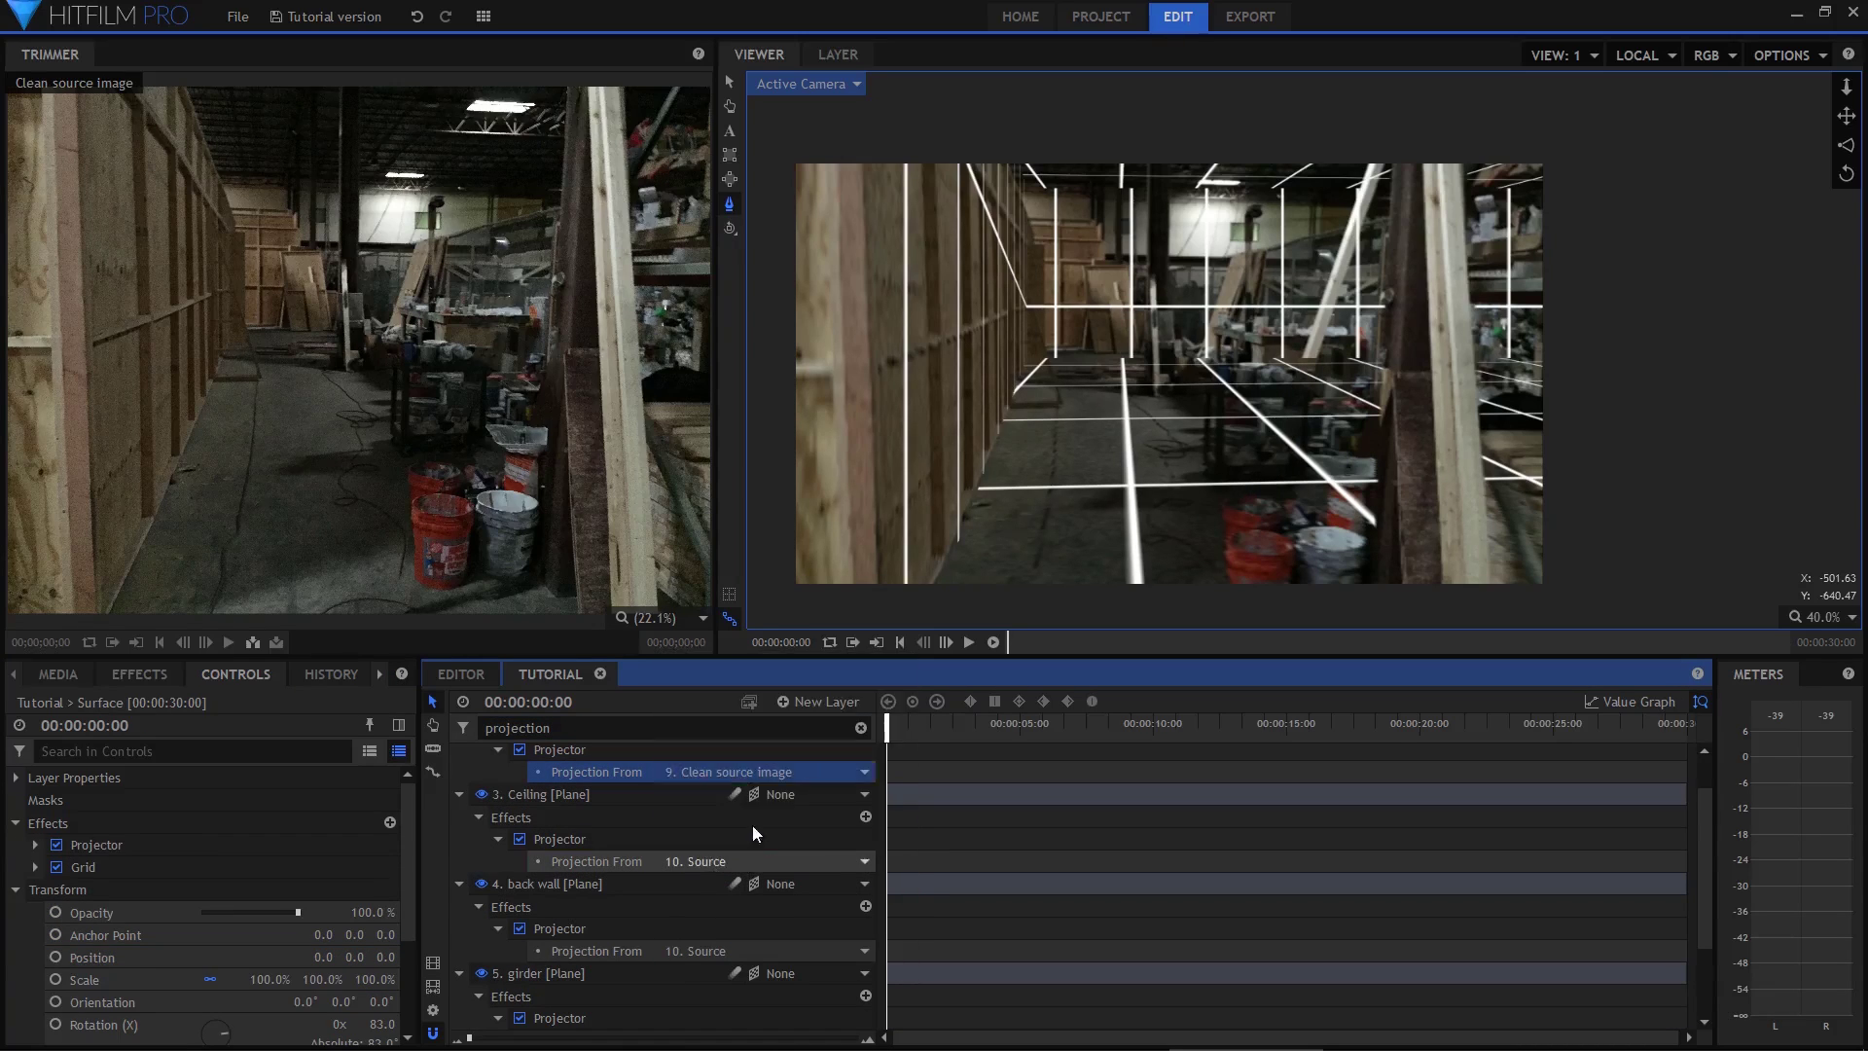
Switch the back wall, girder and Left wall projections to Clean source image
click(743, 953)
click(765, 912)
scroll(646, 916, down, 2)
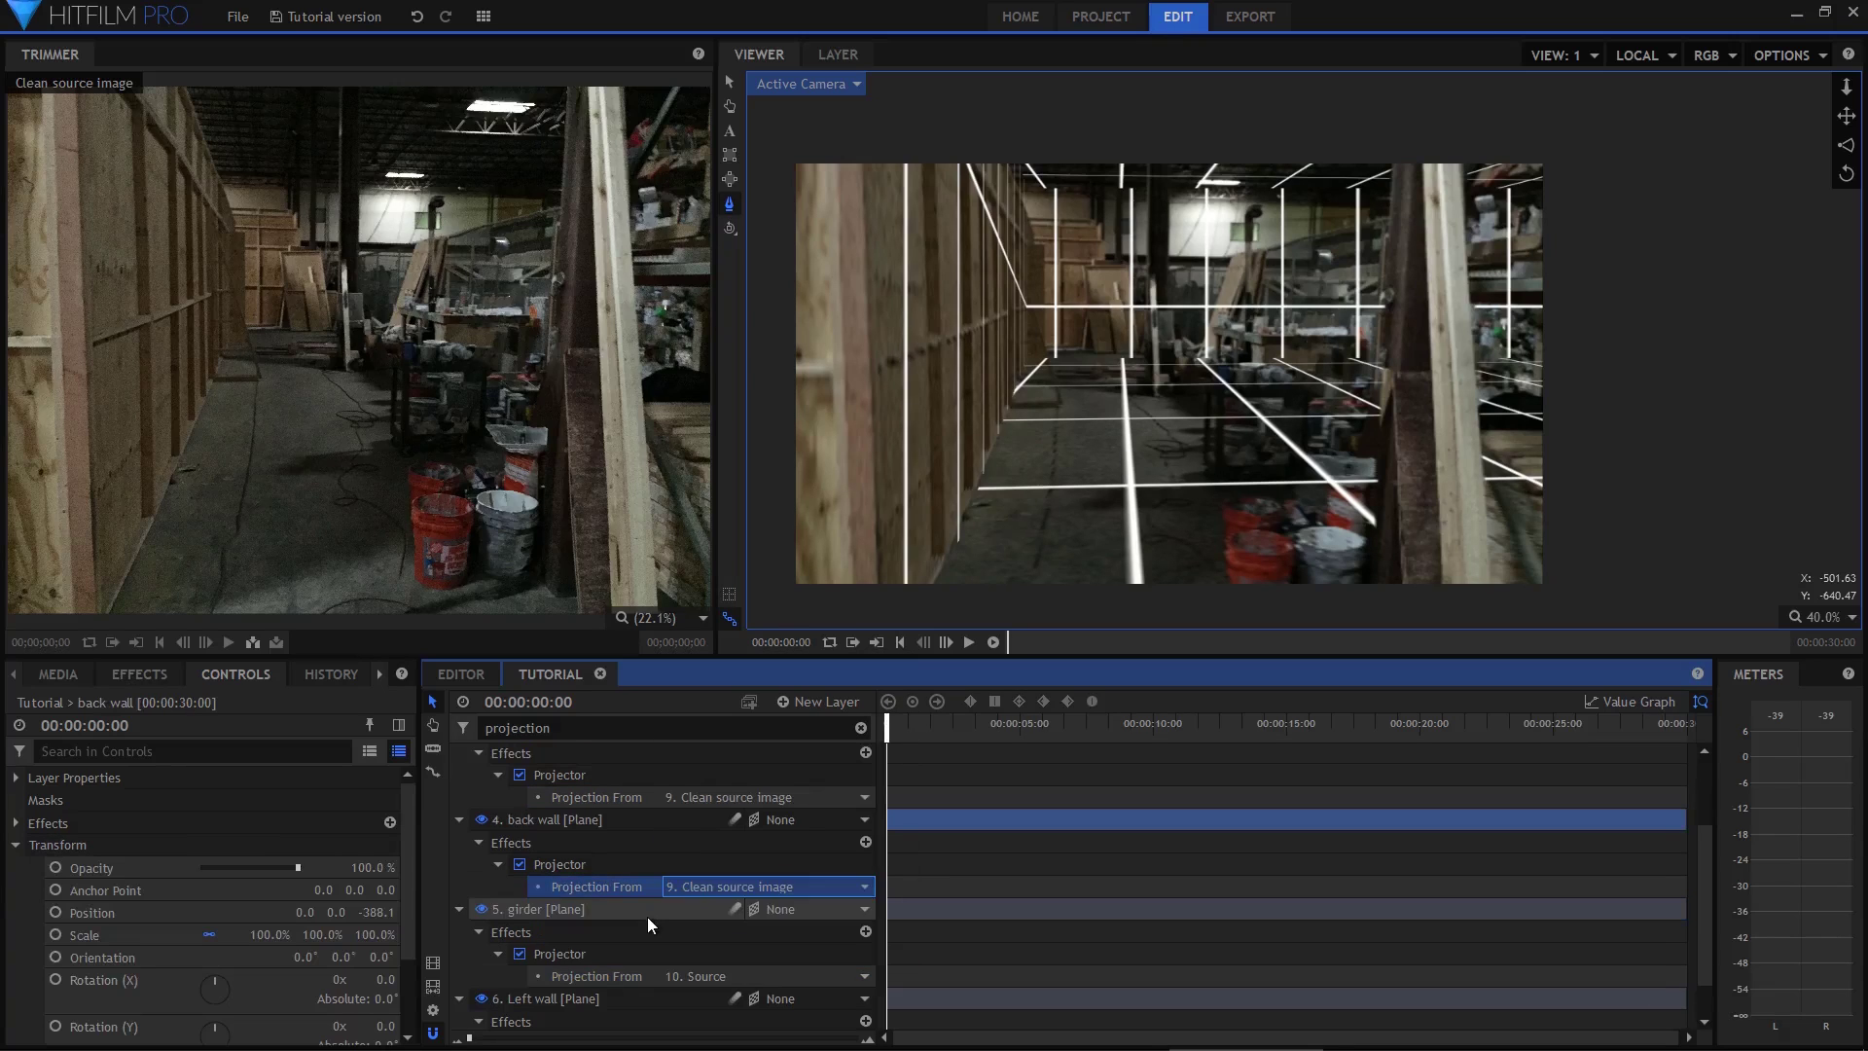
click(702, 973)
click(745, 932)
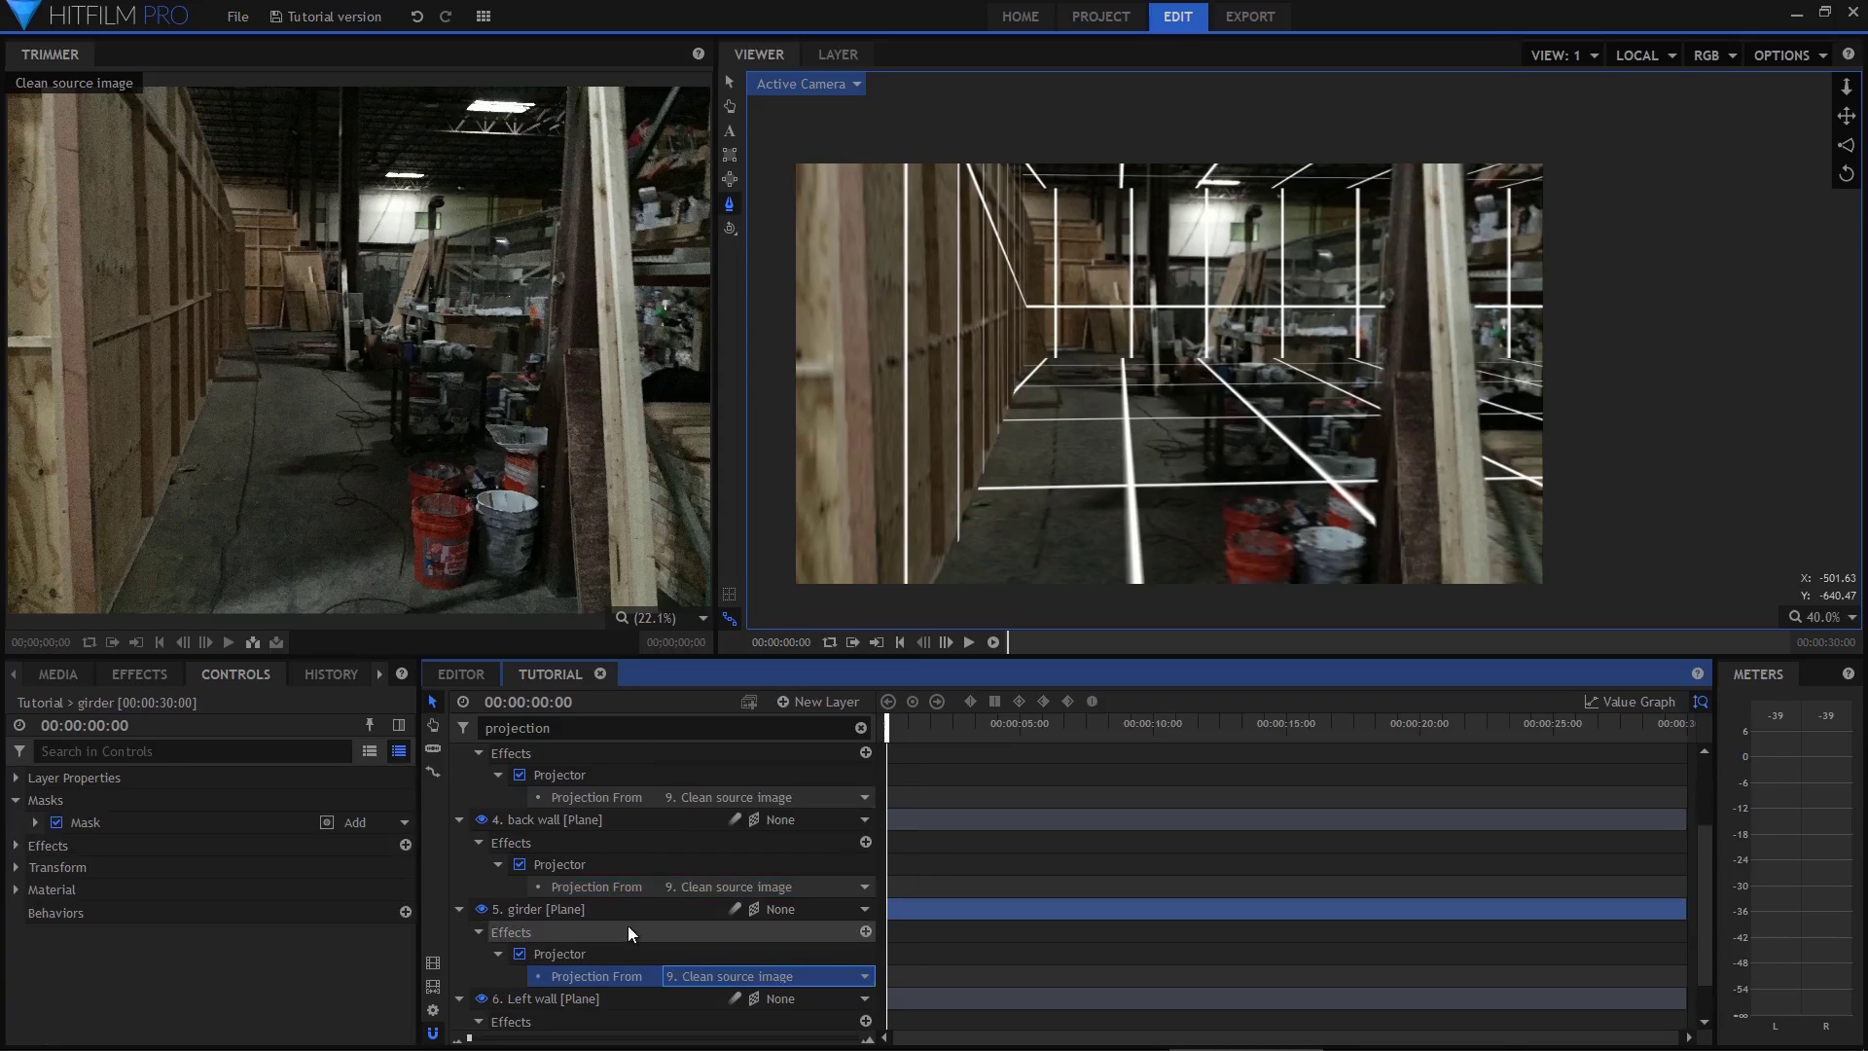
click(718, 1018)
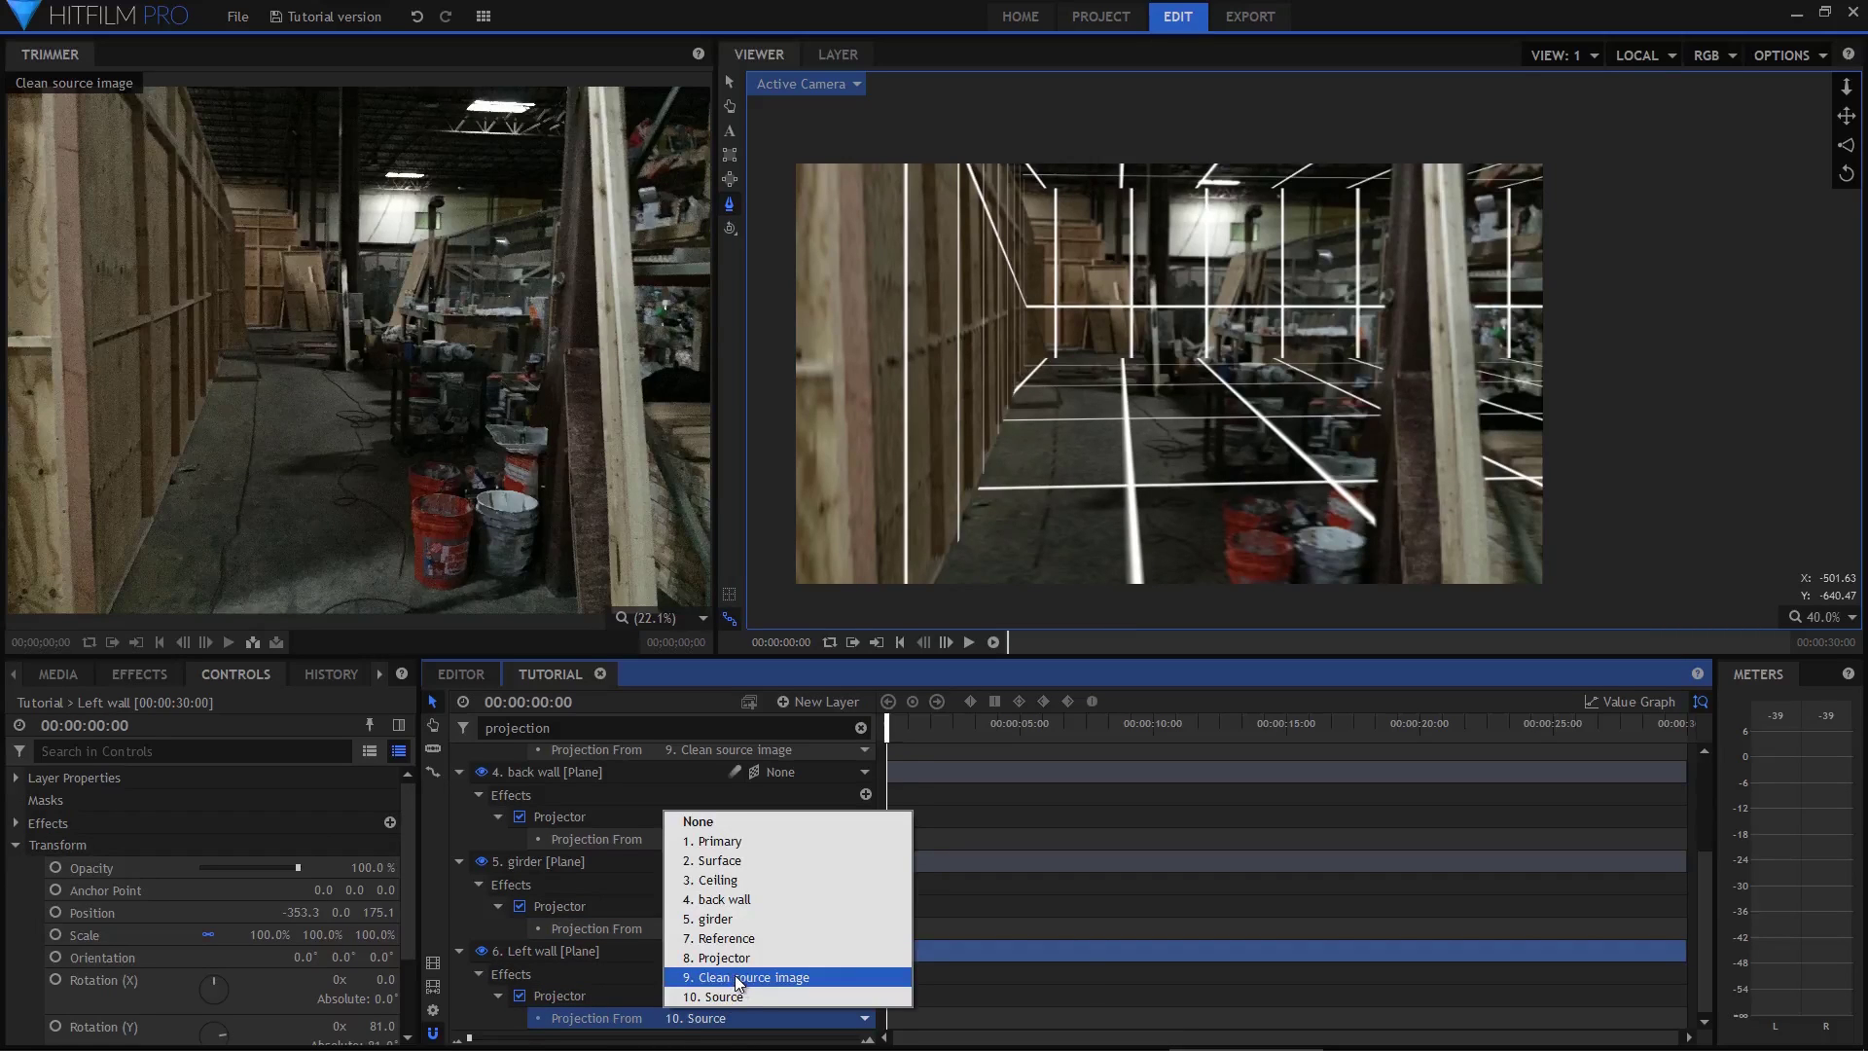
click(734, 974)
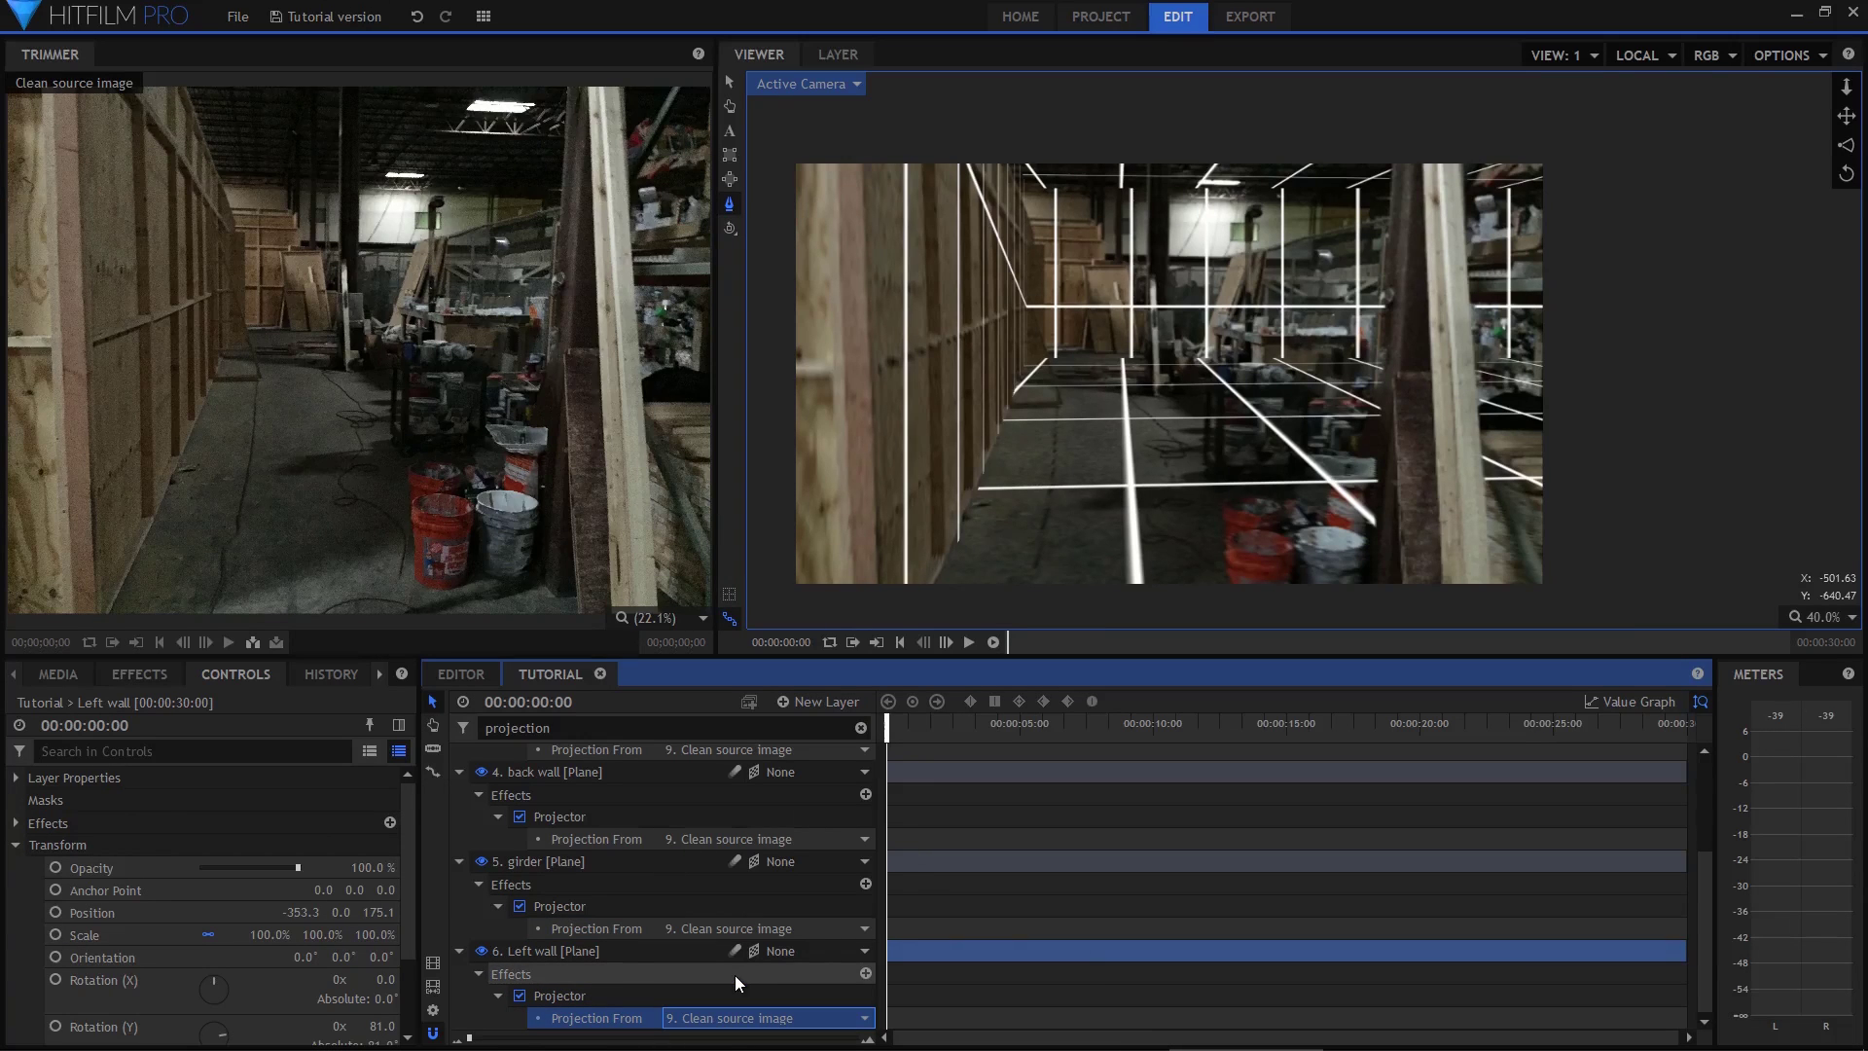
click(1206, 312)
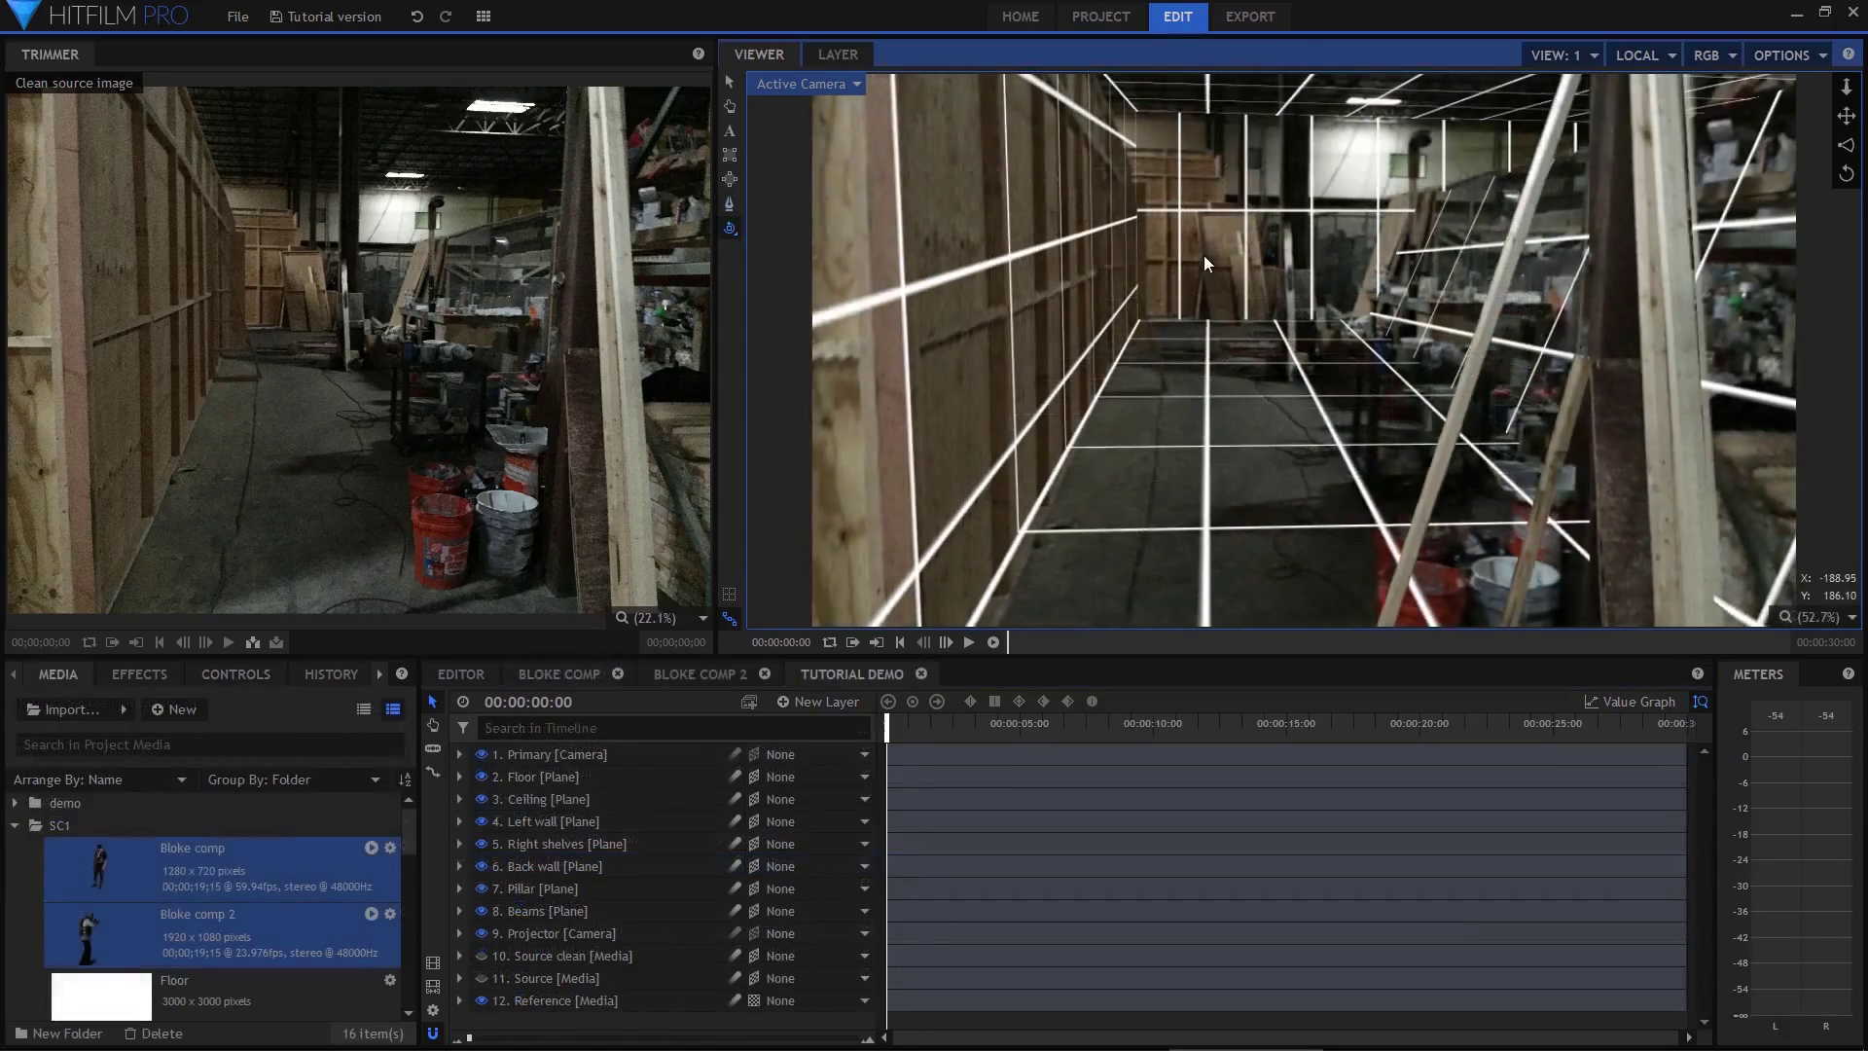
drag(1205, 254, 965, 565)
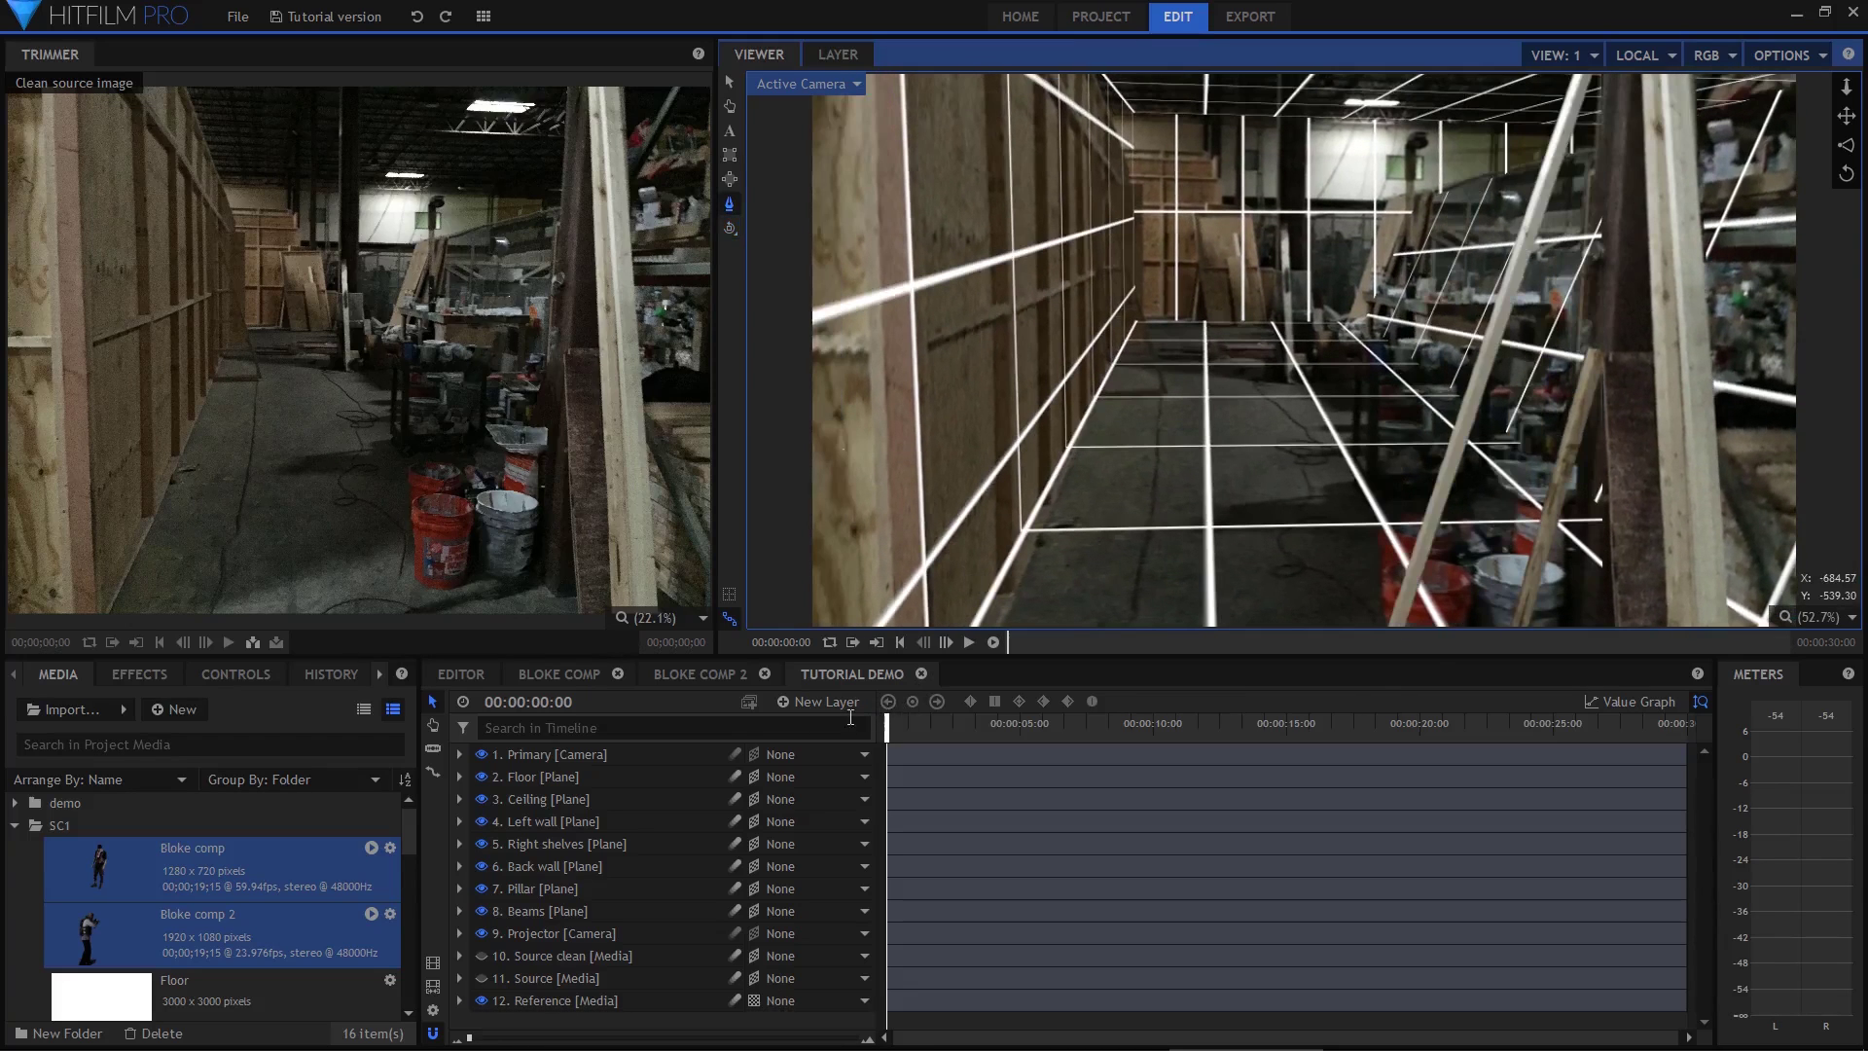
click(231, 862)
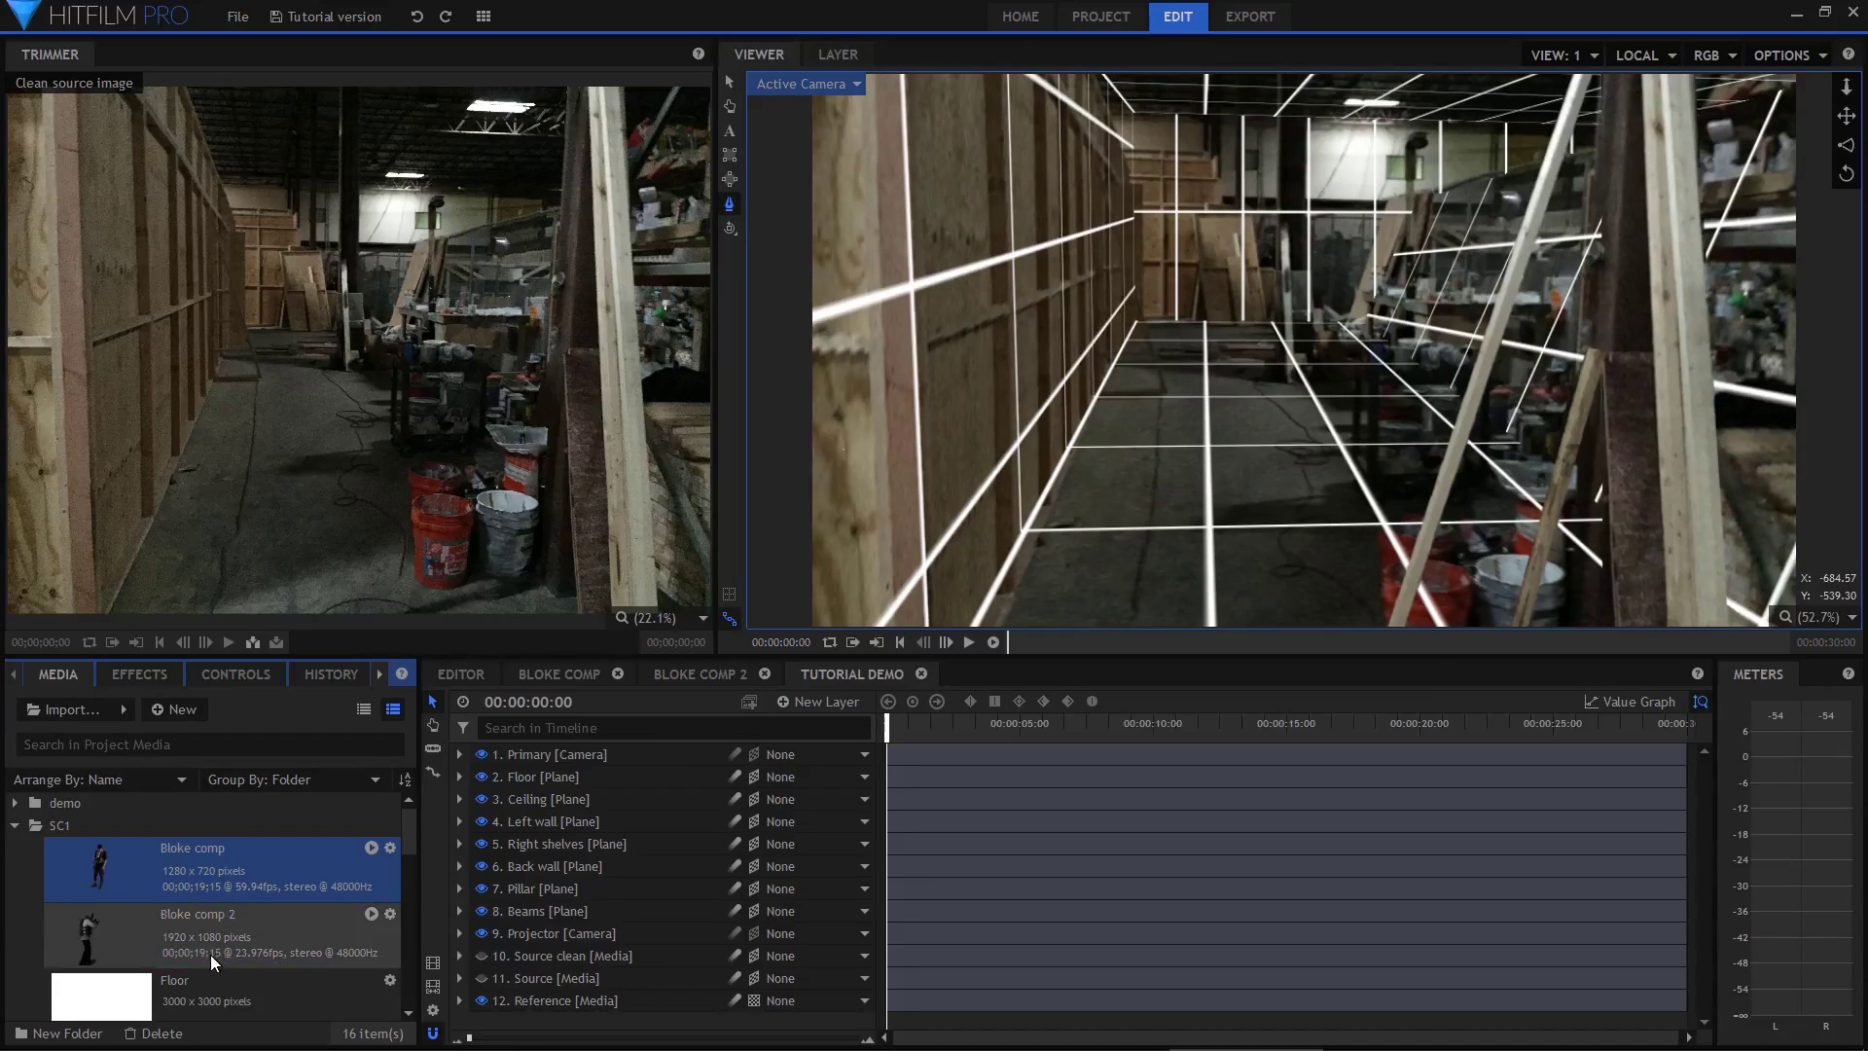
click(193, 925)
double_click(184, 883)
mouse_move(892, 730)
mouse_down()
mouse_move(1357, 750)
mouse_move(900, 752)
mouse_up()
click(117, 926)
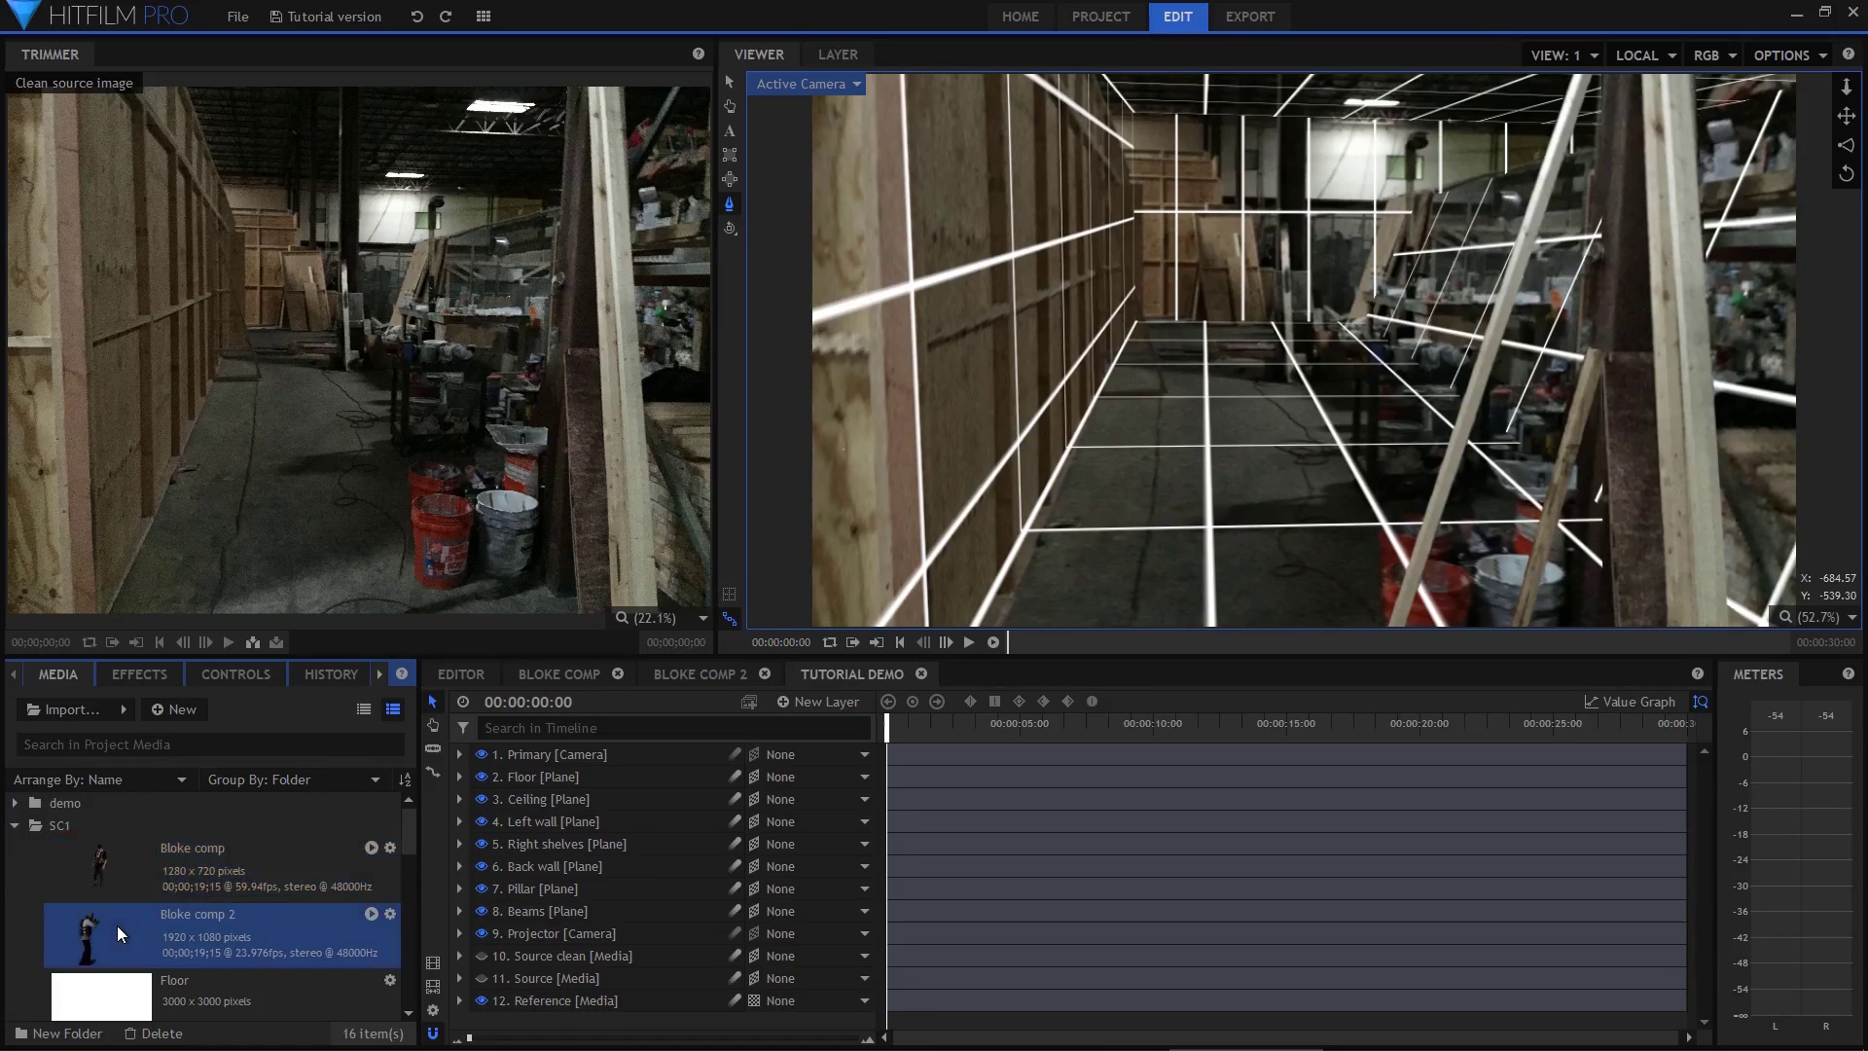
click(99, 885)
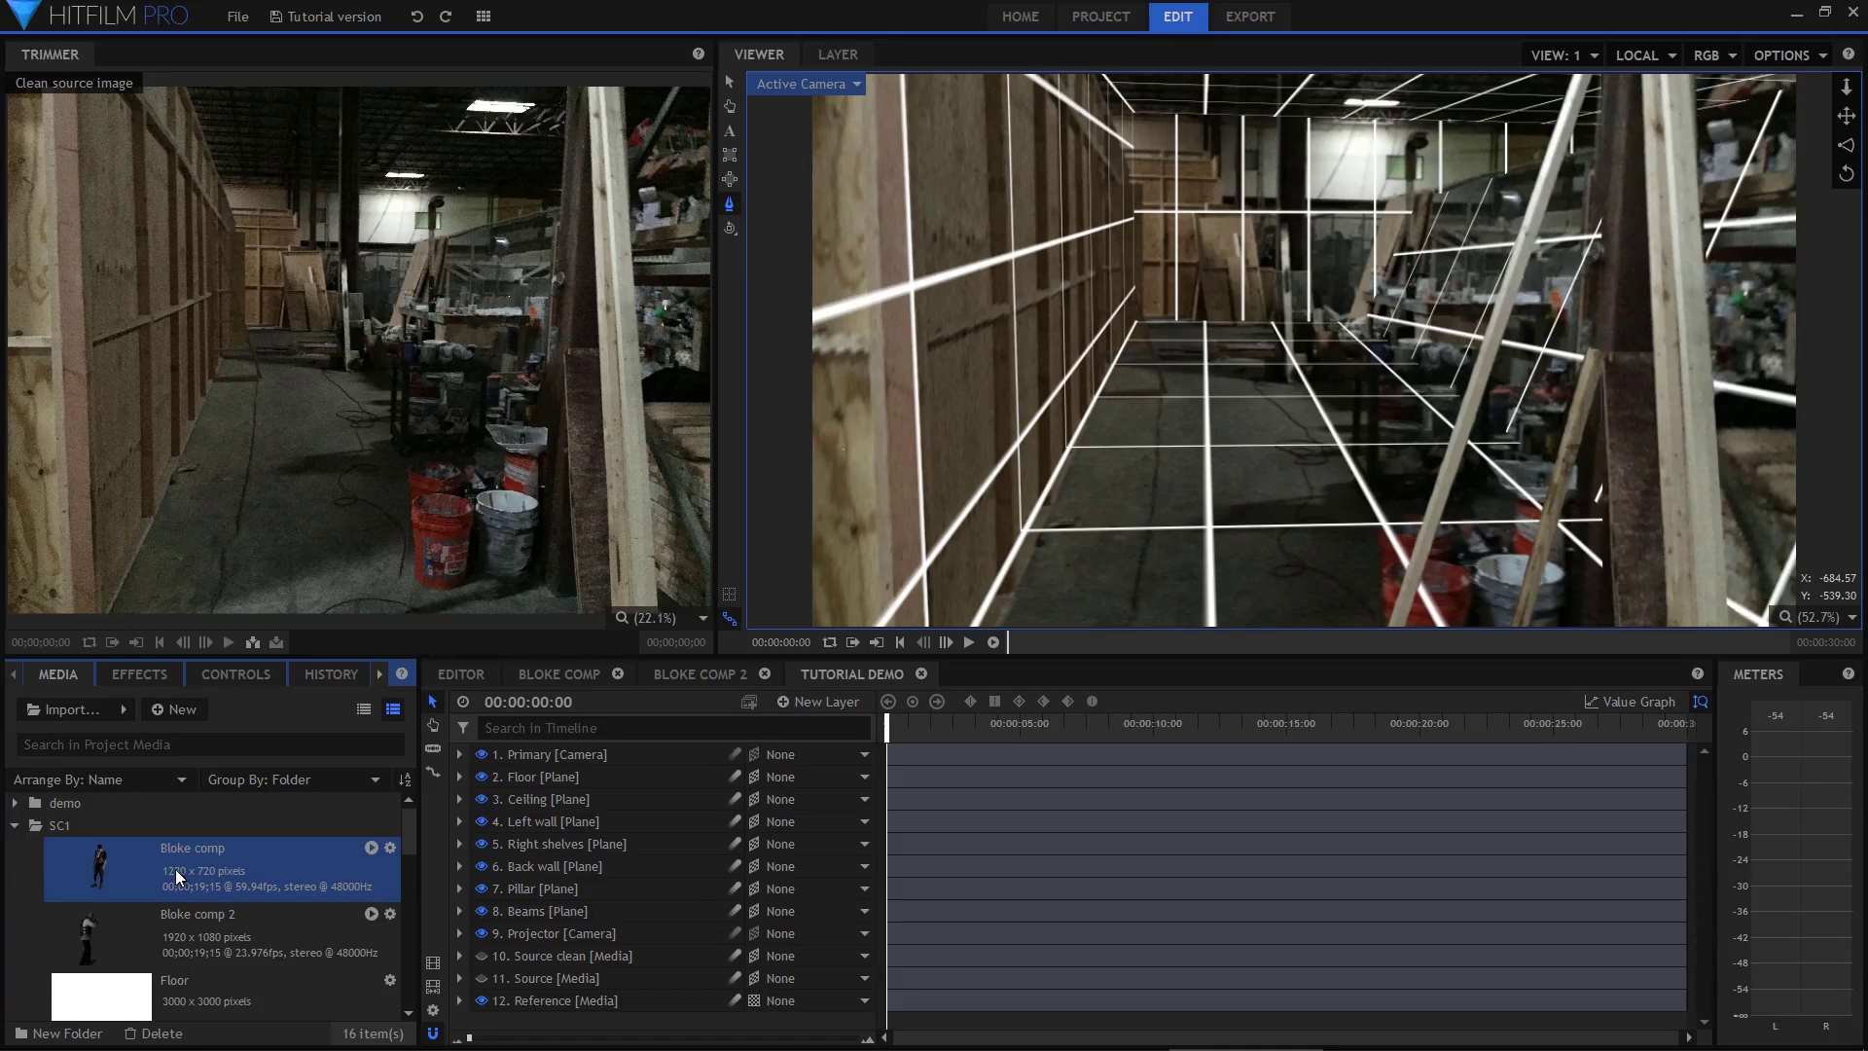
Add Bloke comp to Tutorial Demo unparented and move the actor left along the aisle
drag(180, 876, 575, 780)
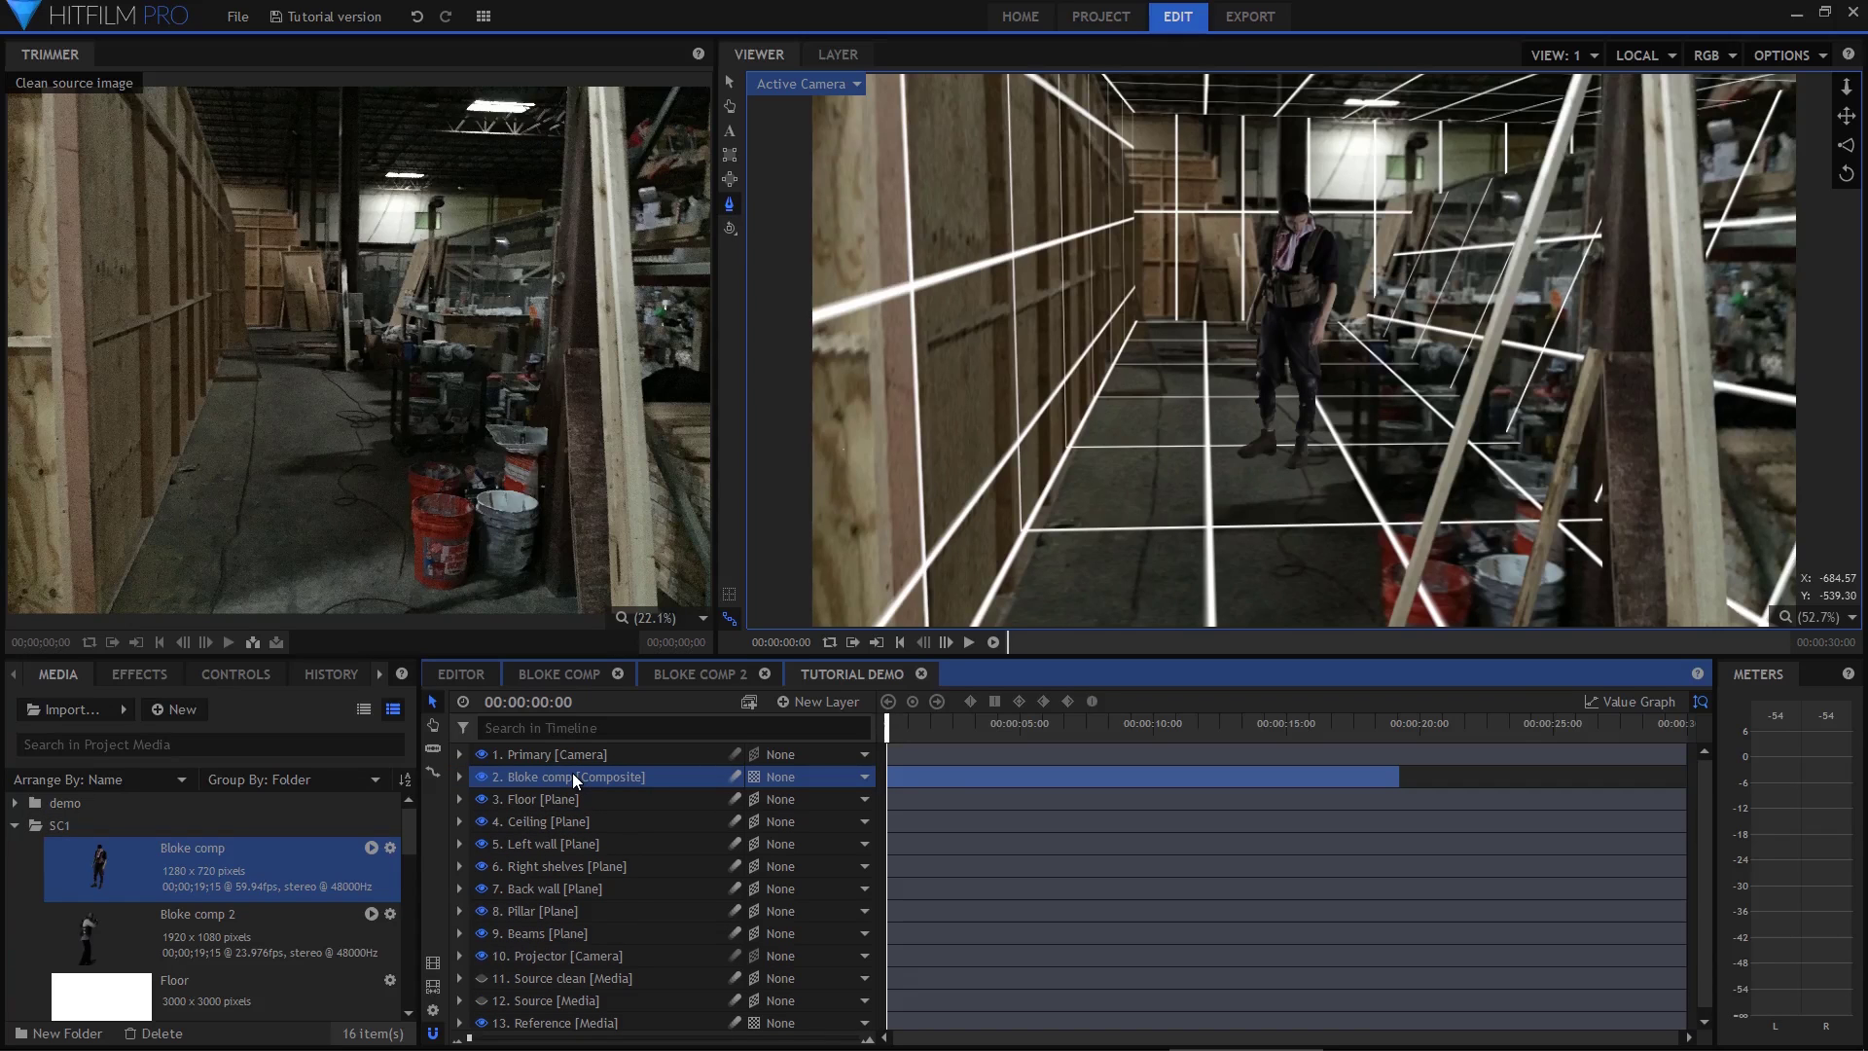
click(749, 776)
click(793, 830)
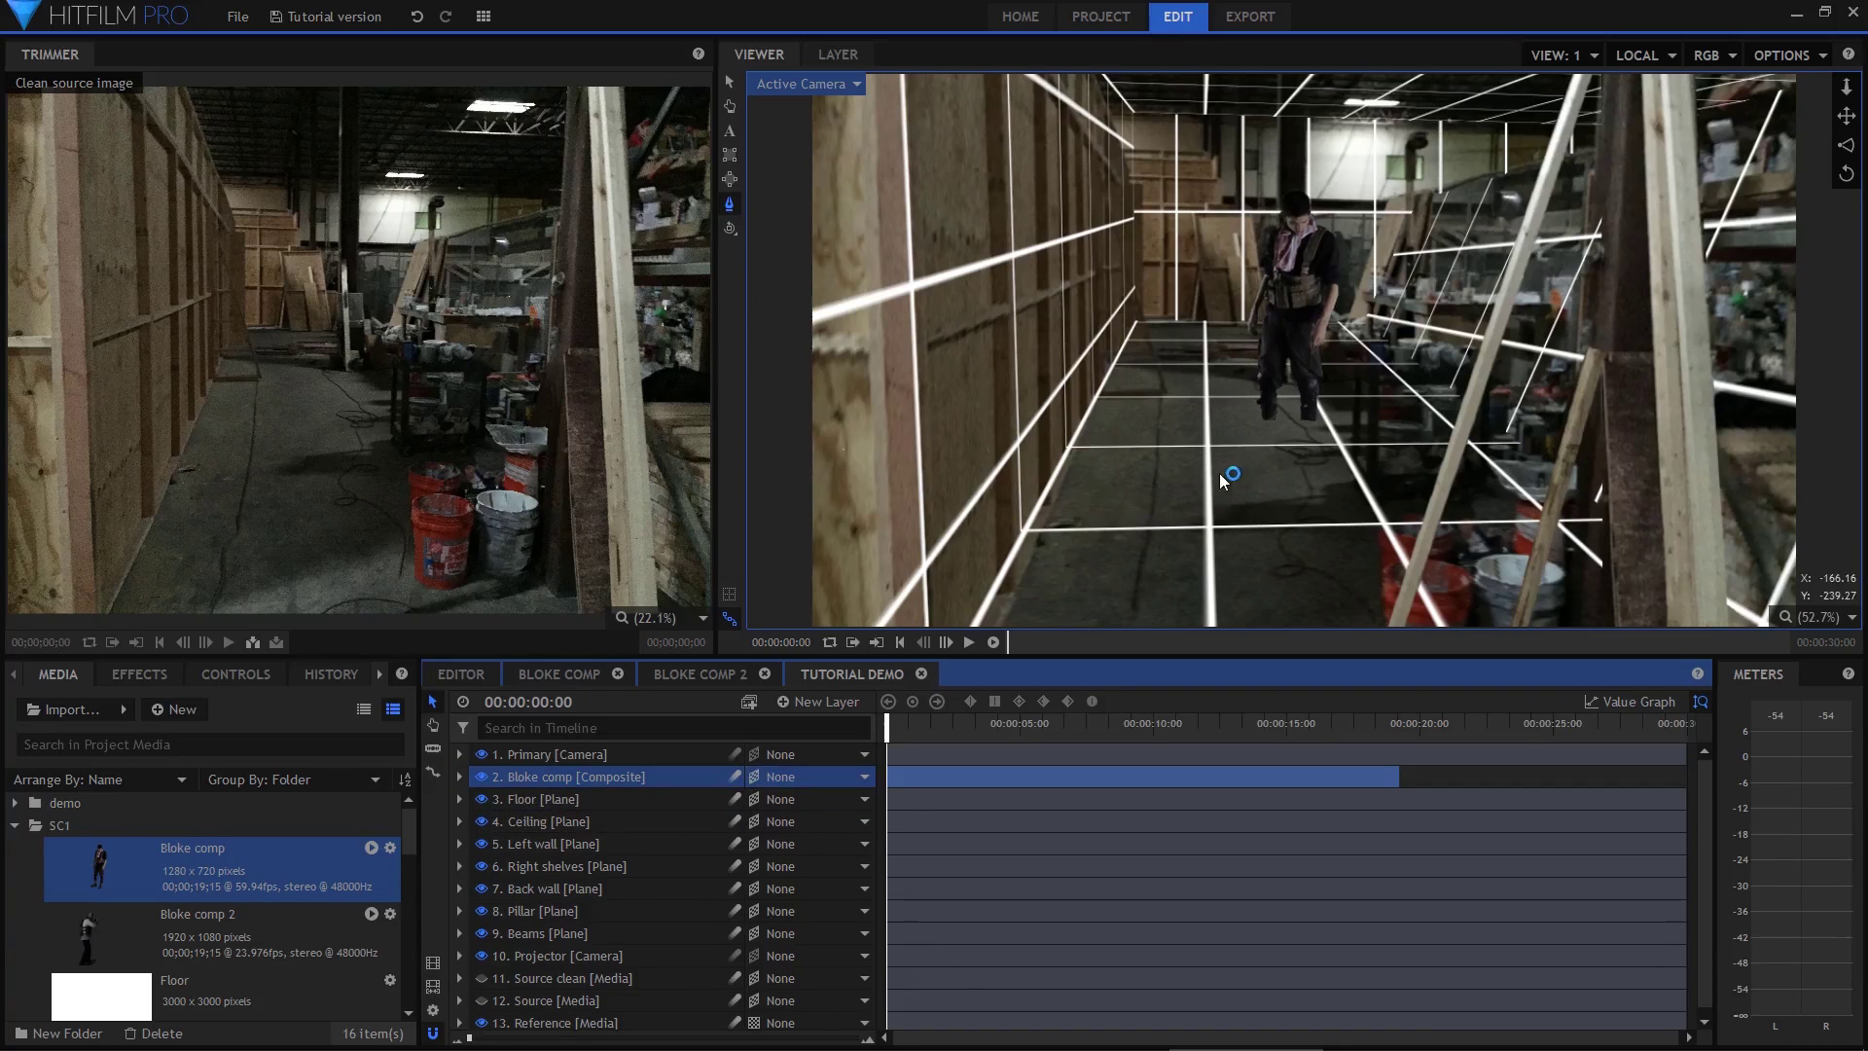
click(735, 85)
drag(1345, 352, 1226, 360)
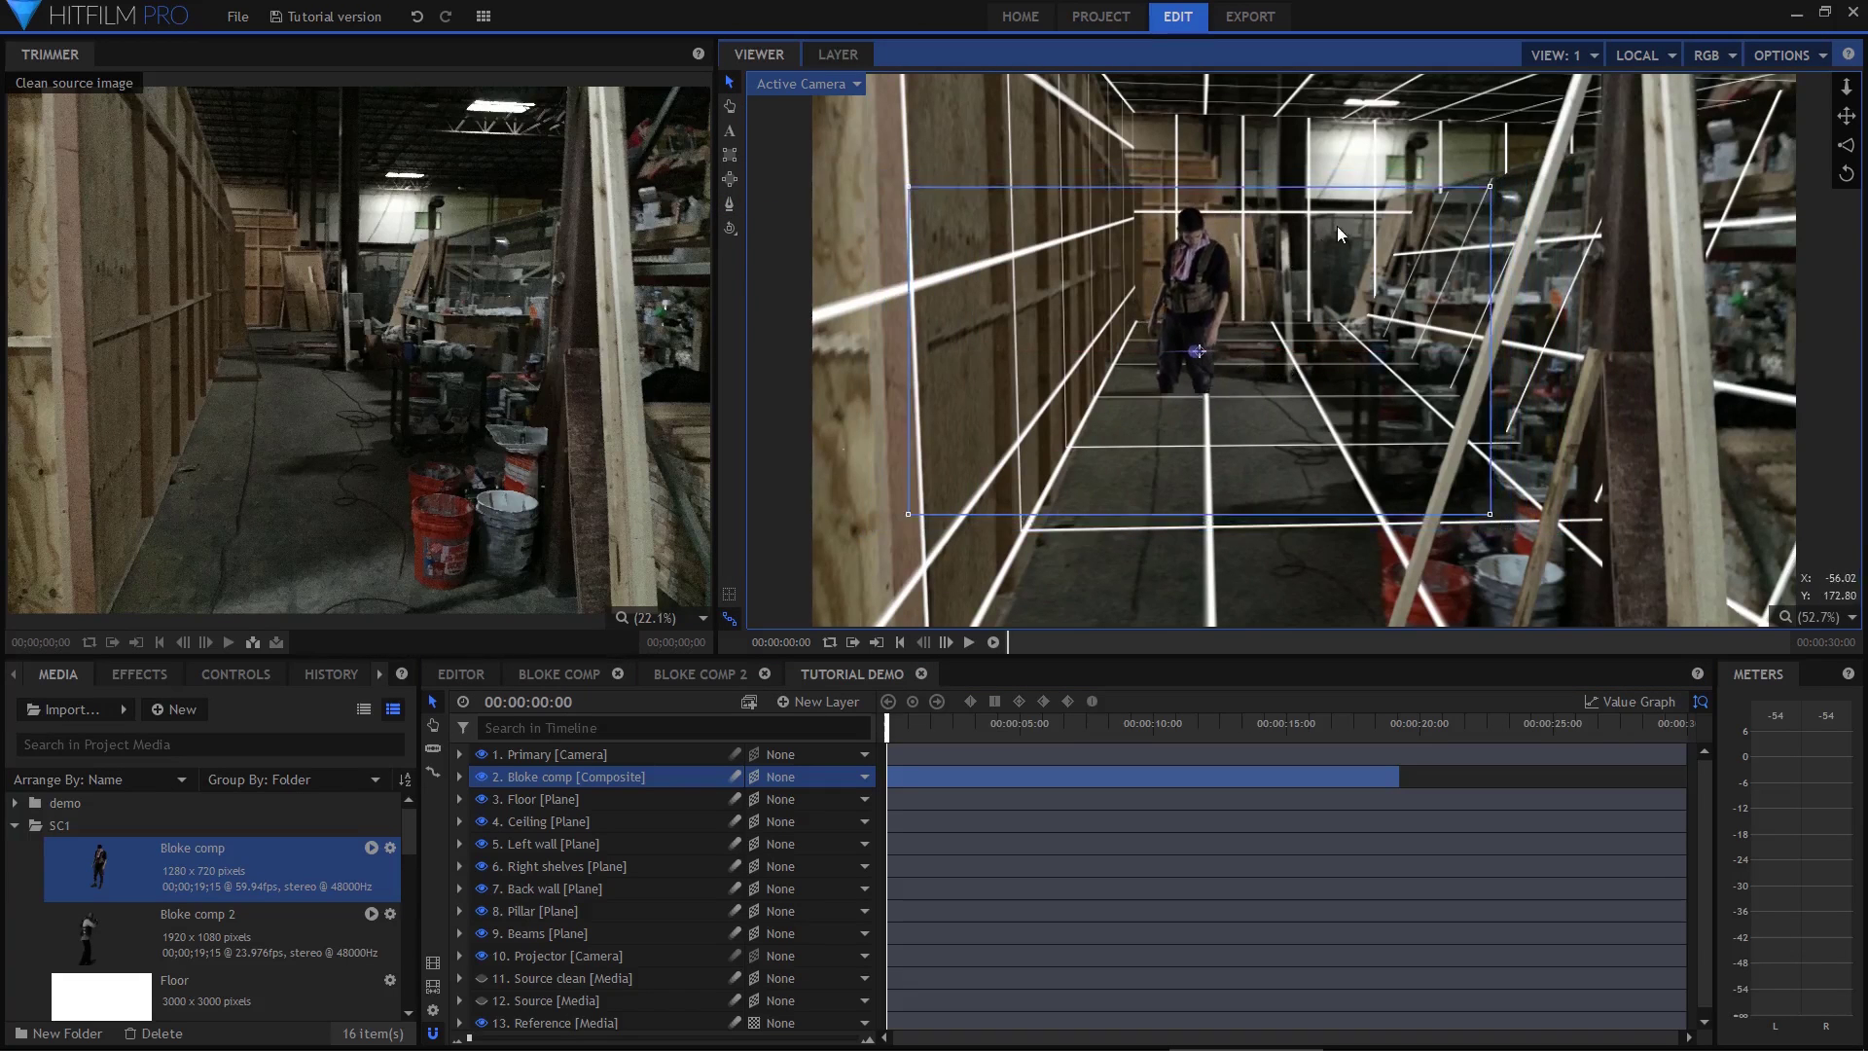
Move the actor's anchor point to its feet, lower it onto the floor, and scale to 76%
click(235, 674)
click(15, 844)
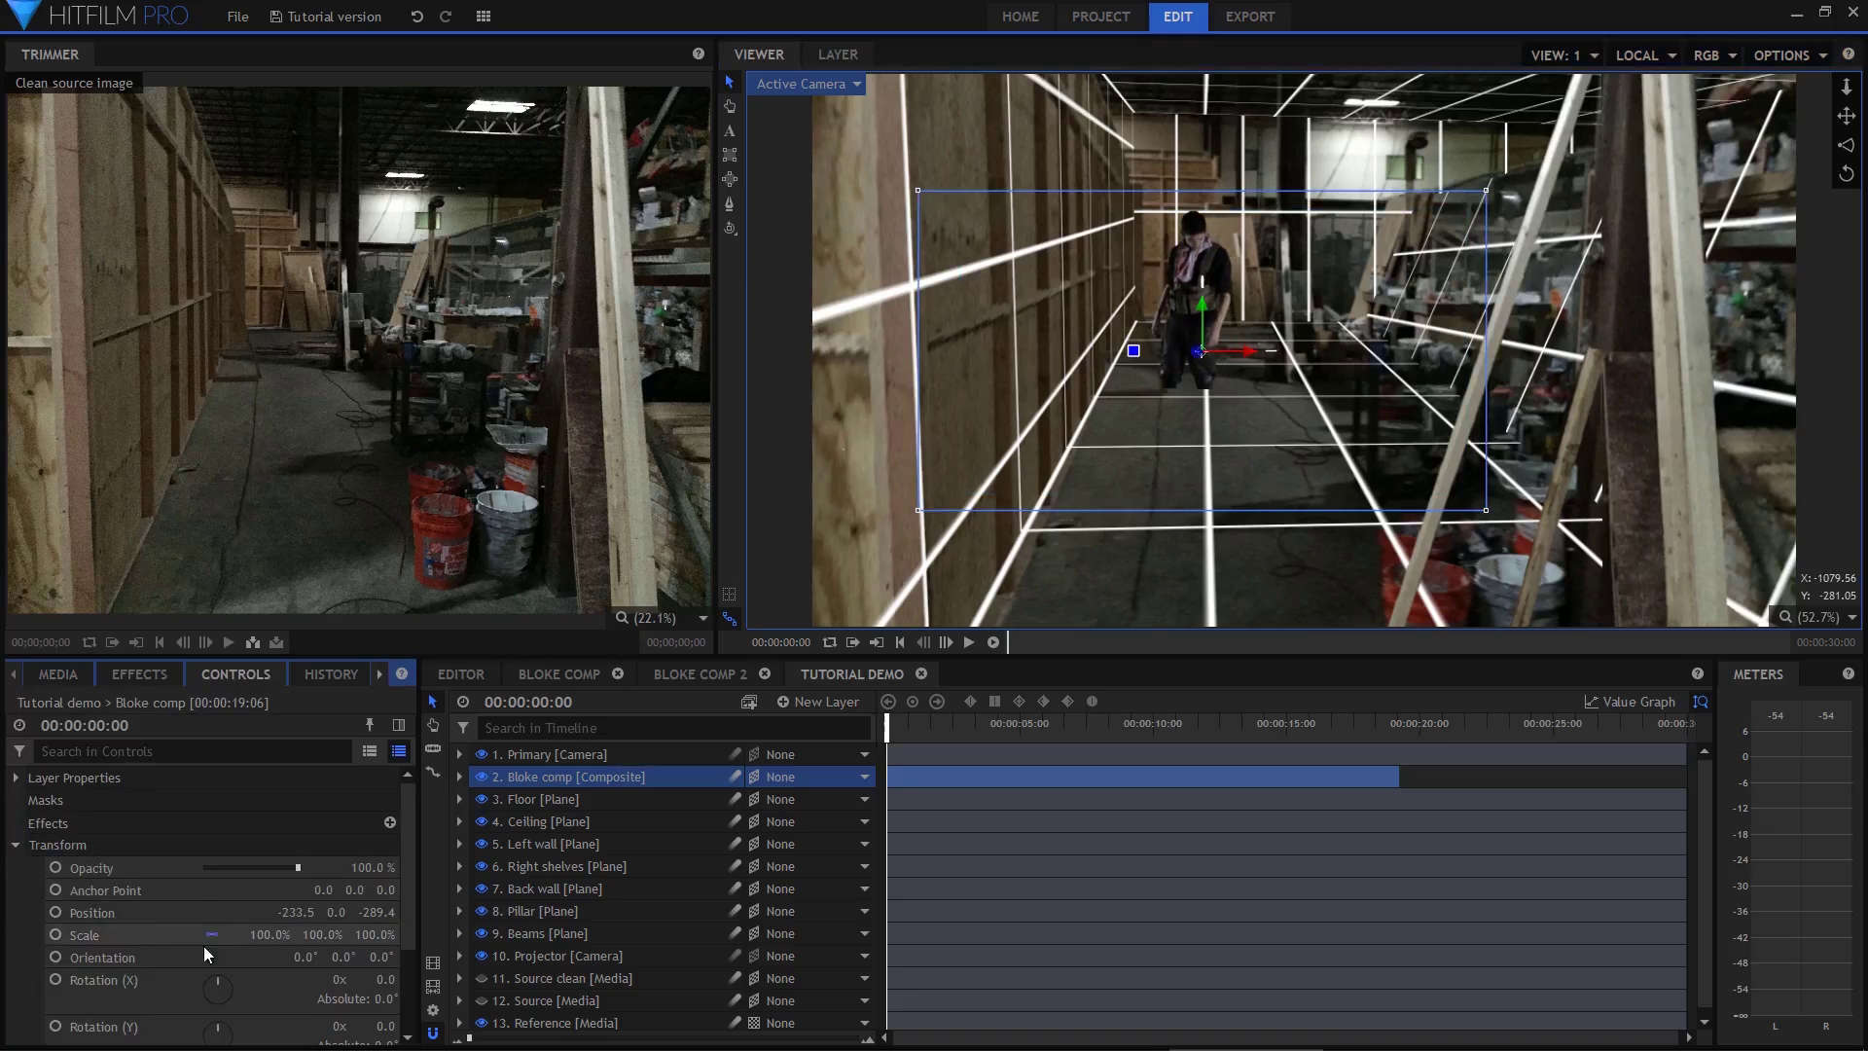
click(105, 890)
drag(350, 890, 249, 890)
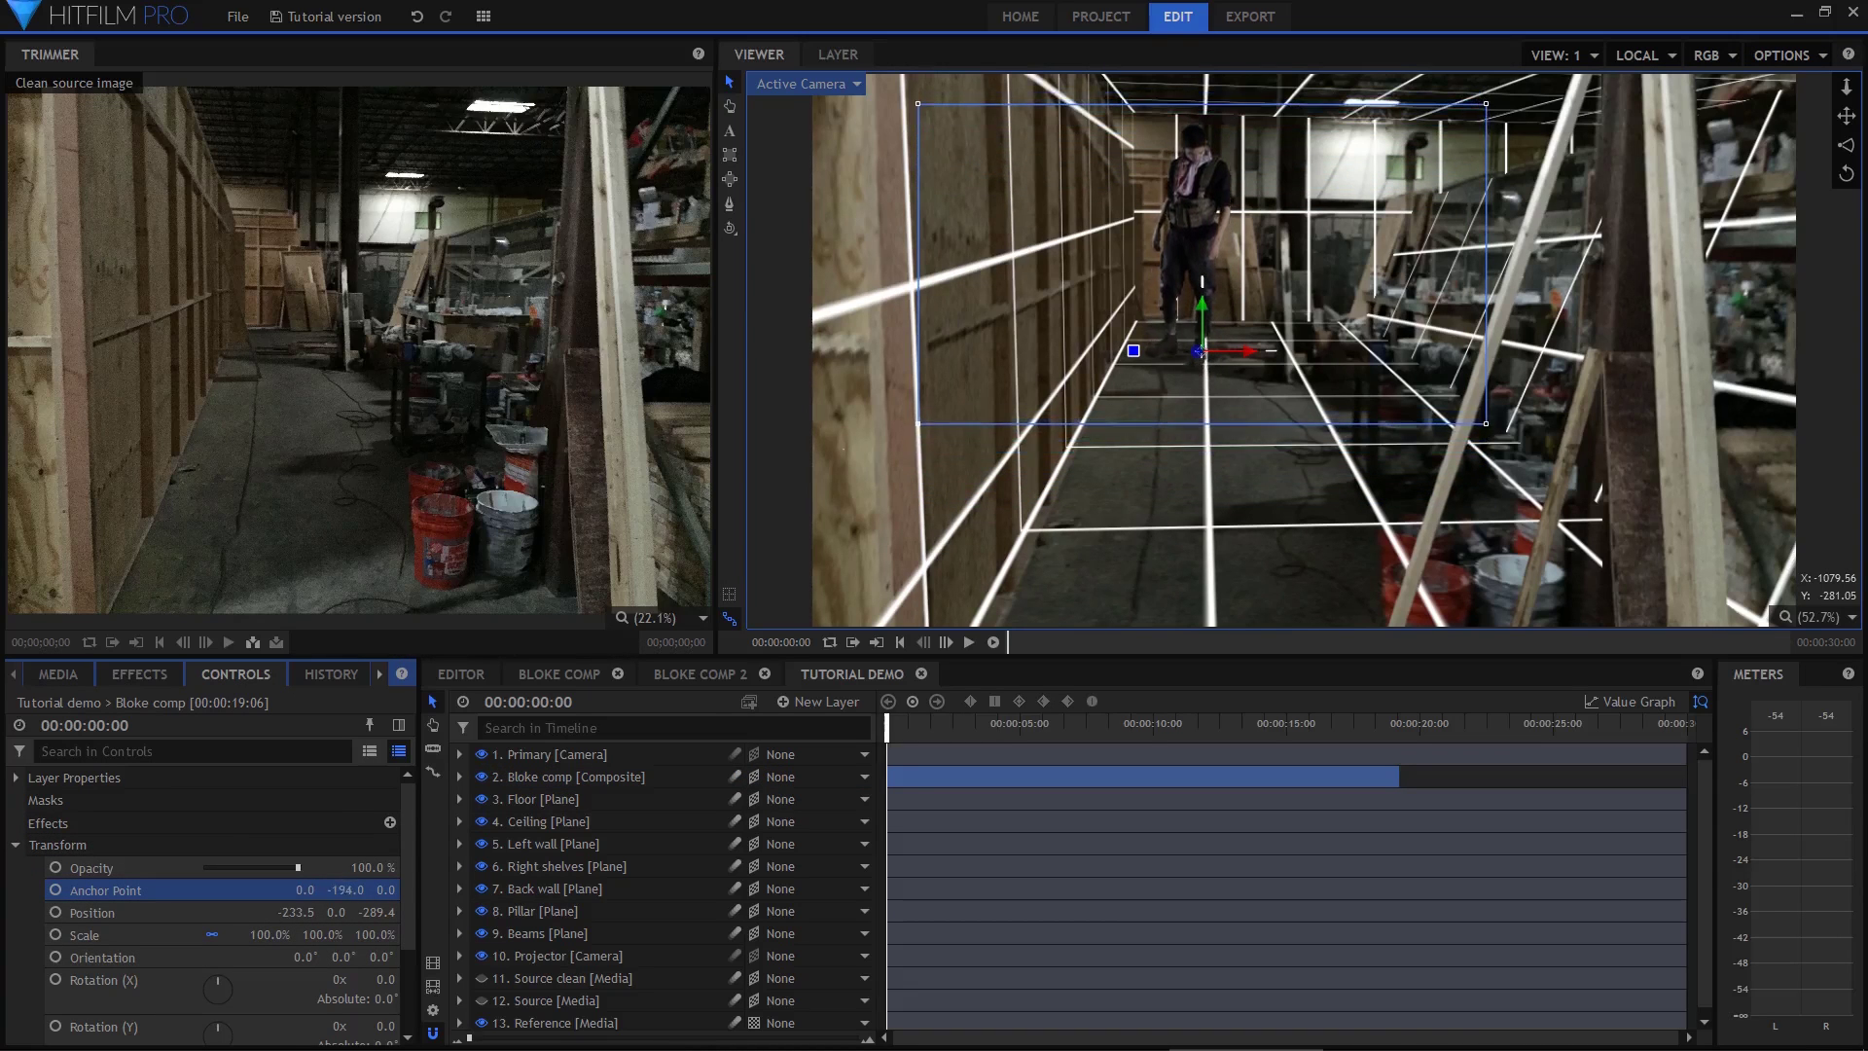
drag(1206, 310, 1199, 339)
drag(271, 934, 245, 934)
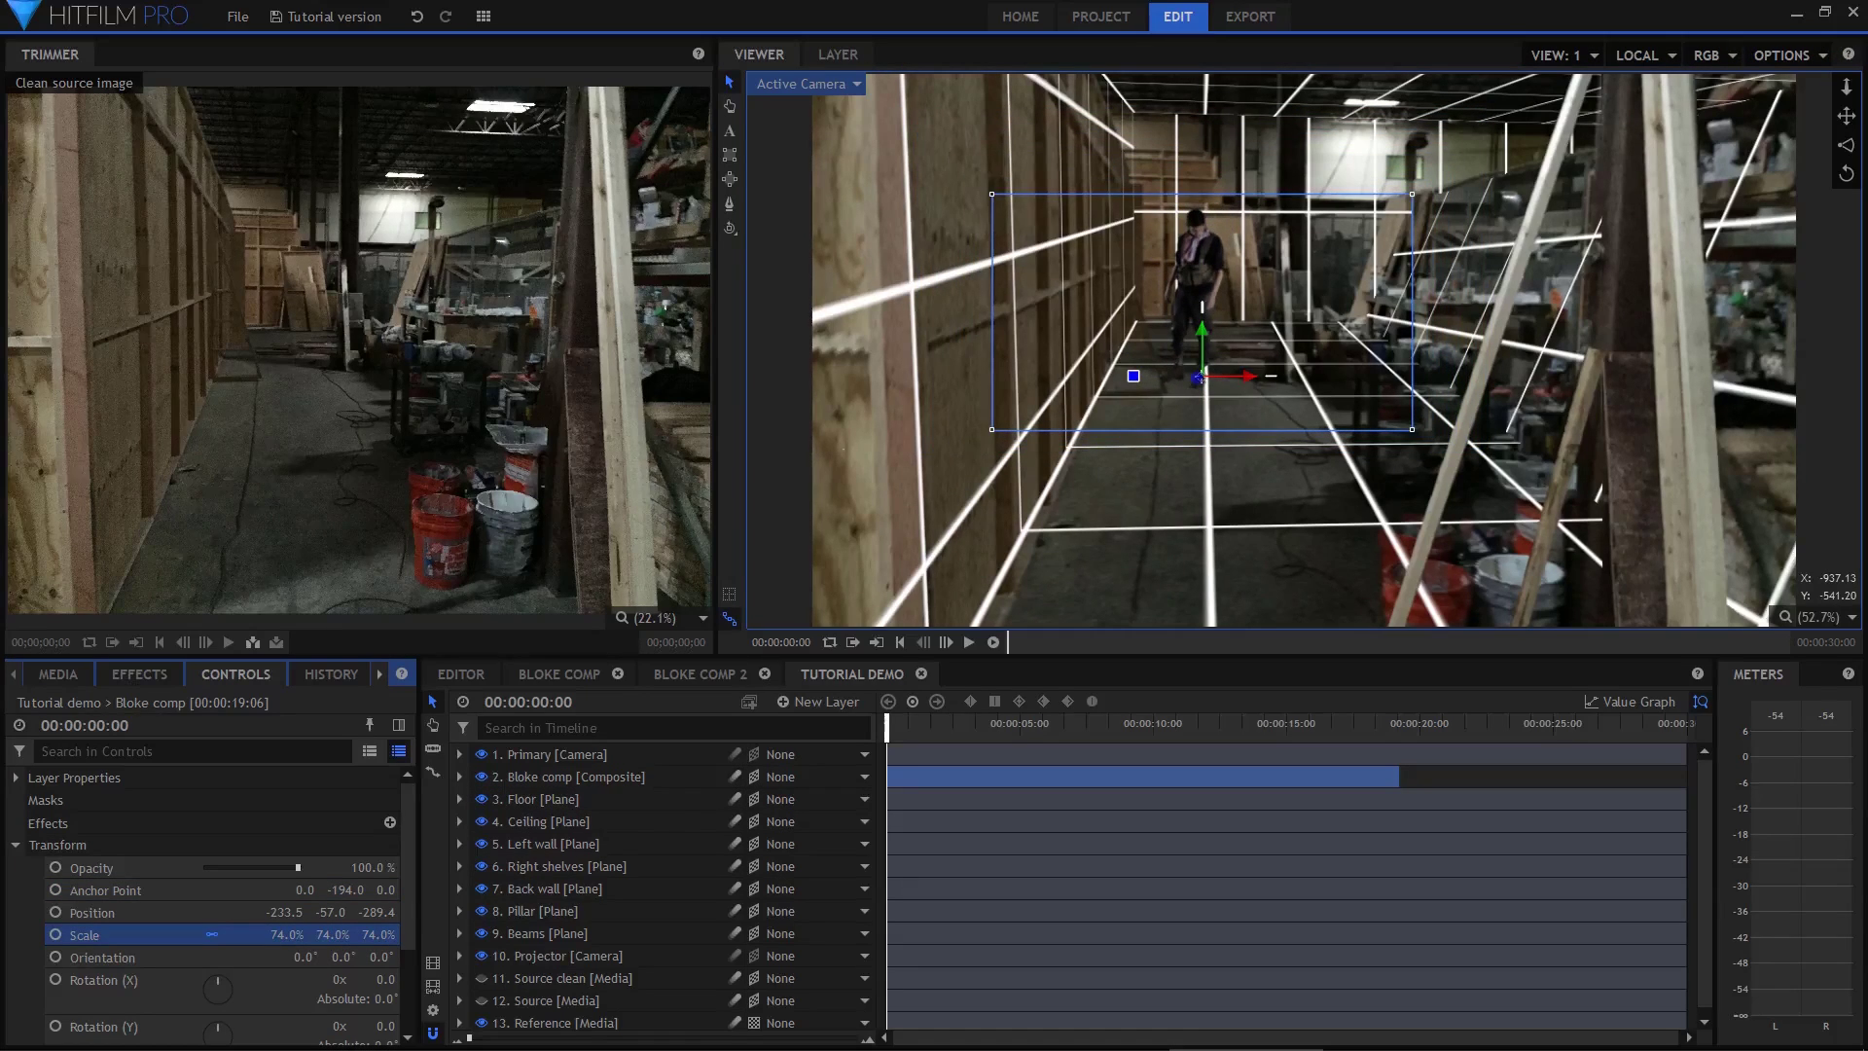
drag(287, 934, 296, 934)
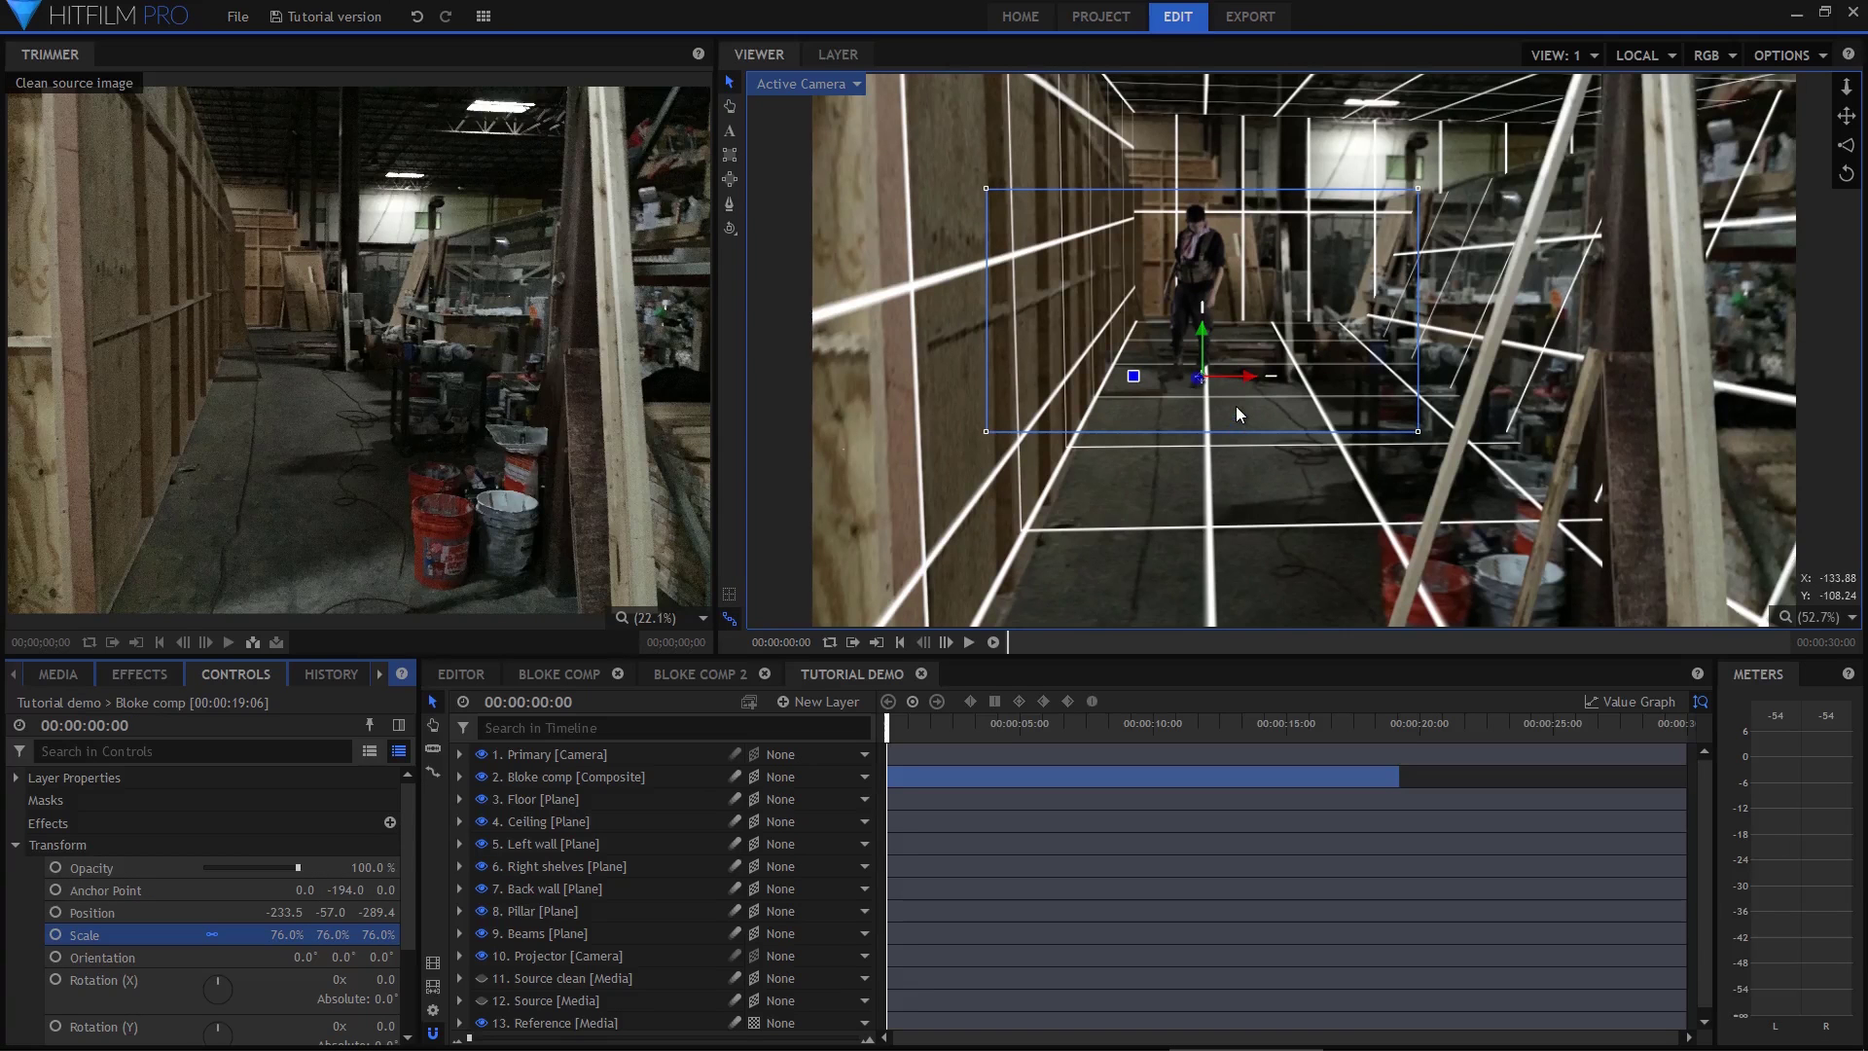
drag(1245, 386, 1242, 383)
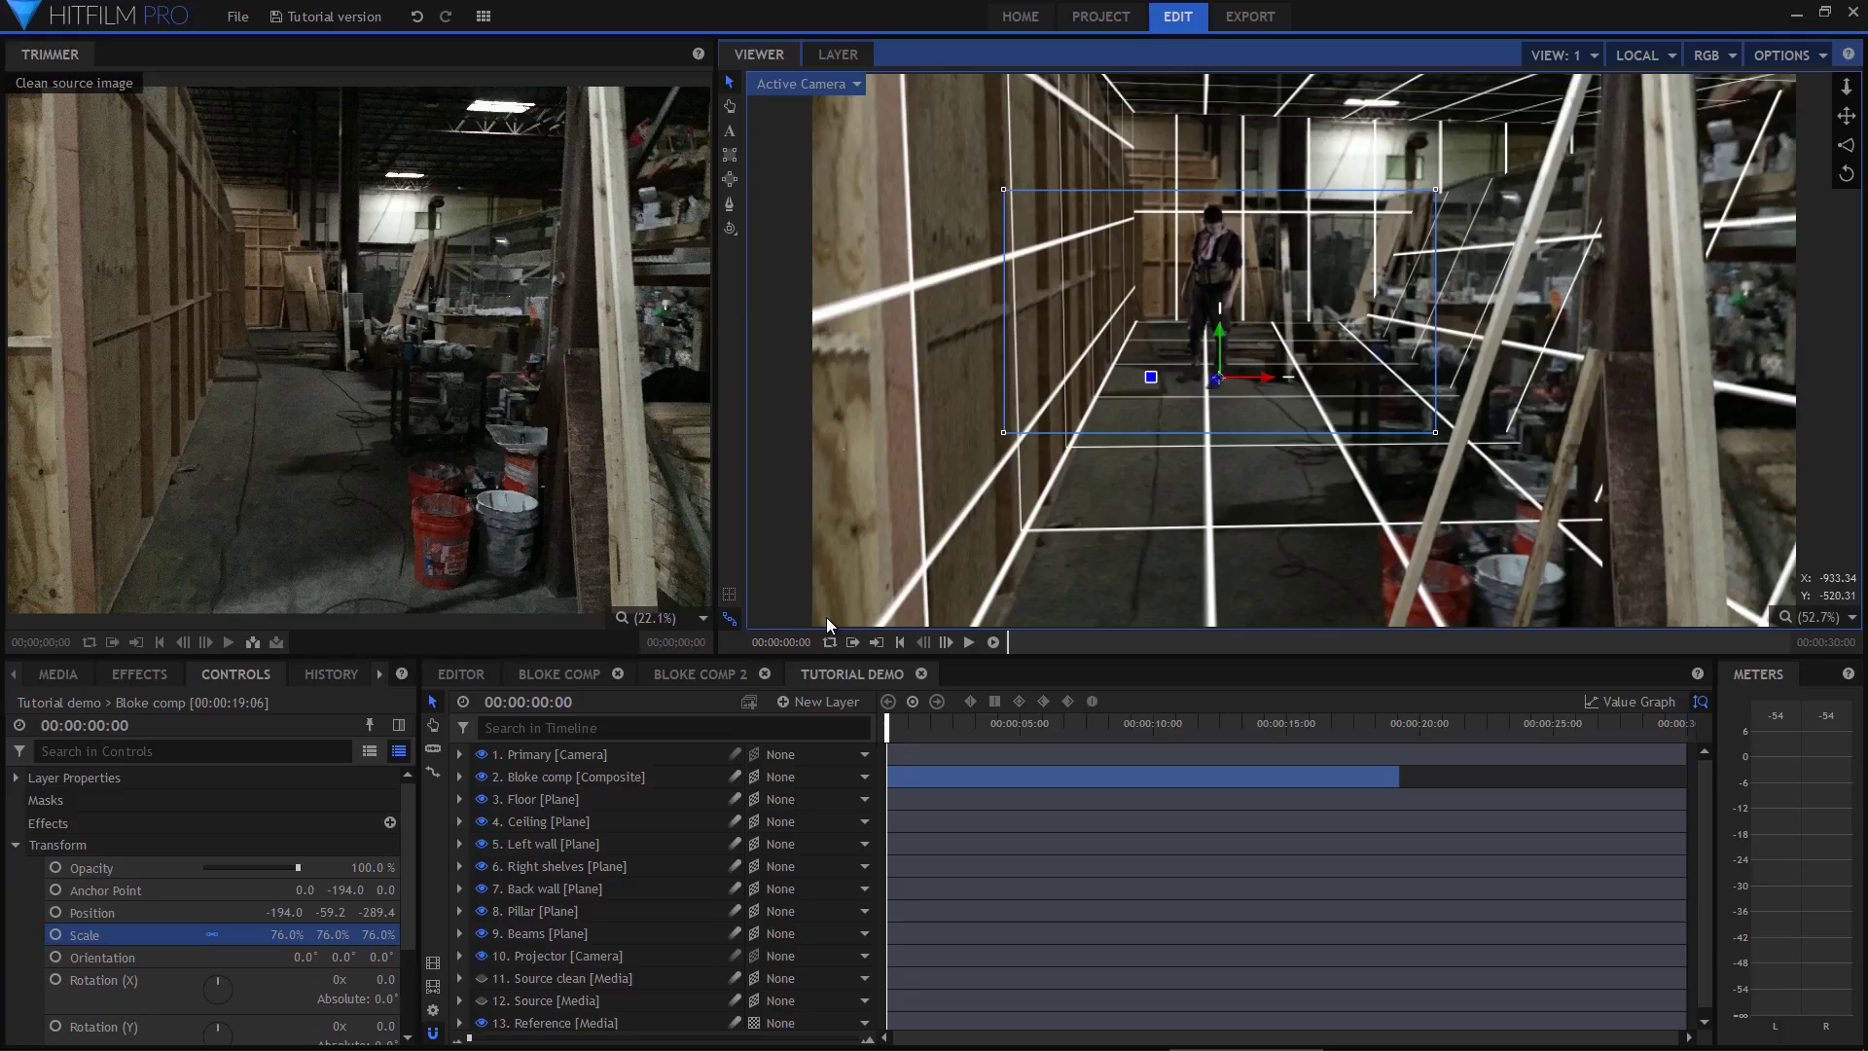
Select the Source clean layer and orbit the 3D view around the scene
click(1206, 165)
drag(1199, 167, 1206, 162)
drag(1846, 116, 1177, 615)
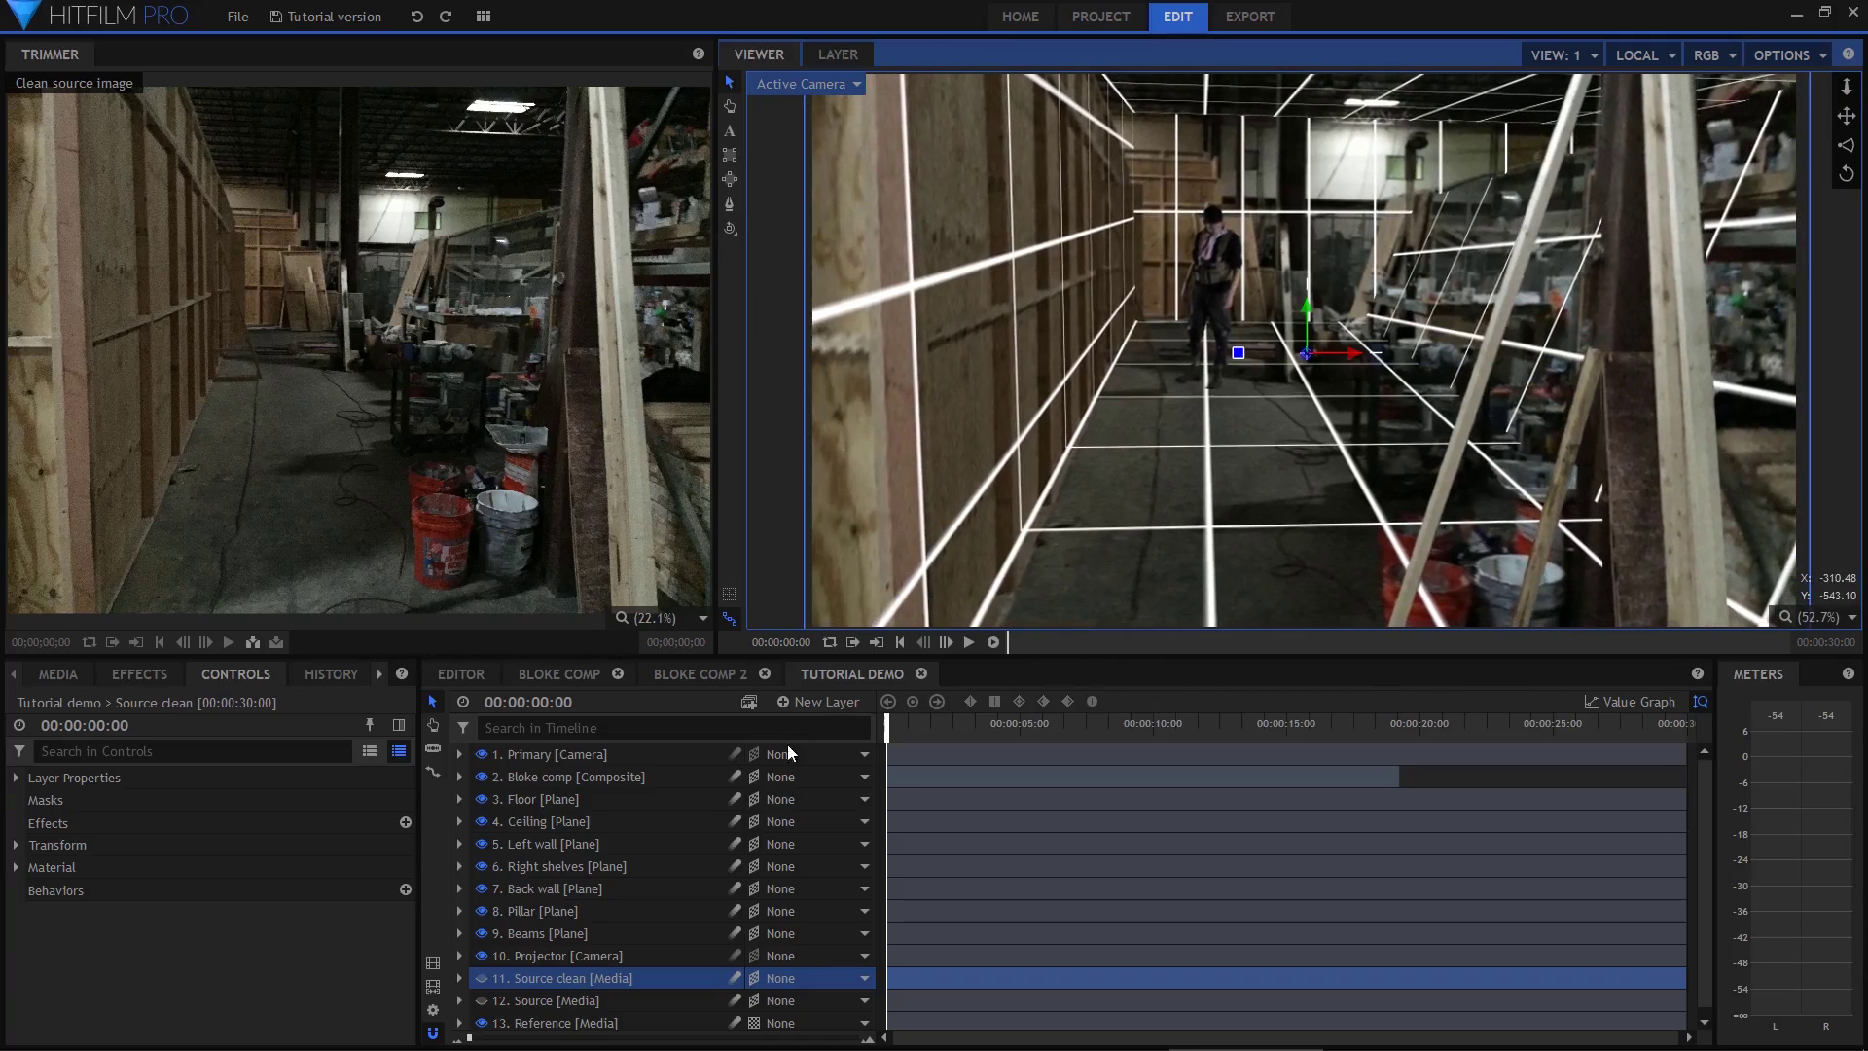
Disable the Grid effect on Floor, Ceiling, Left wall, Right shelves and Back wall
click(620, 727)
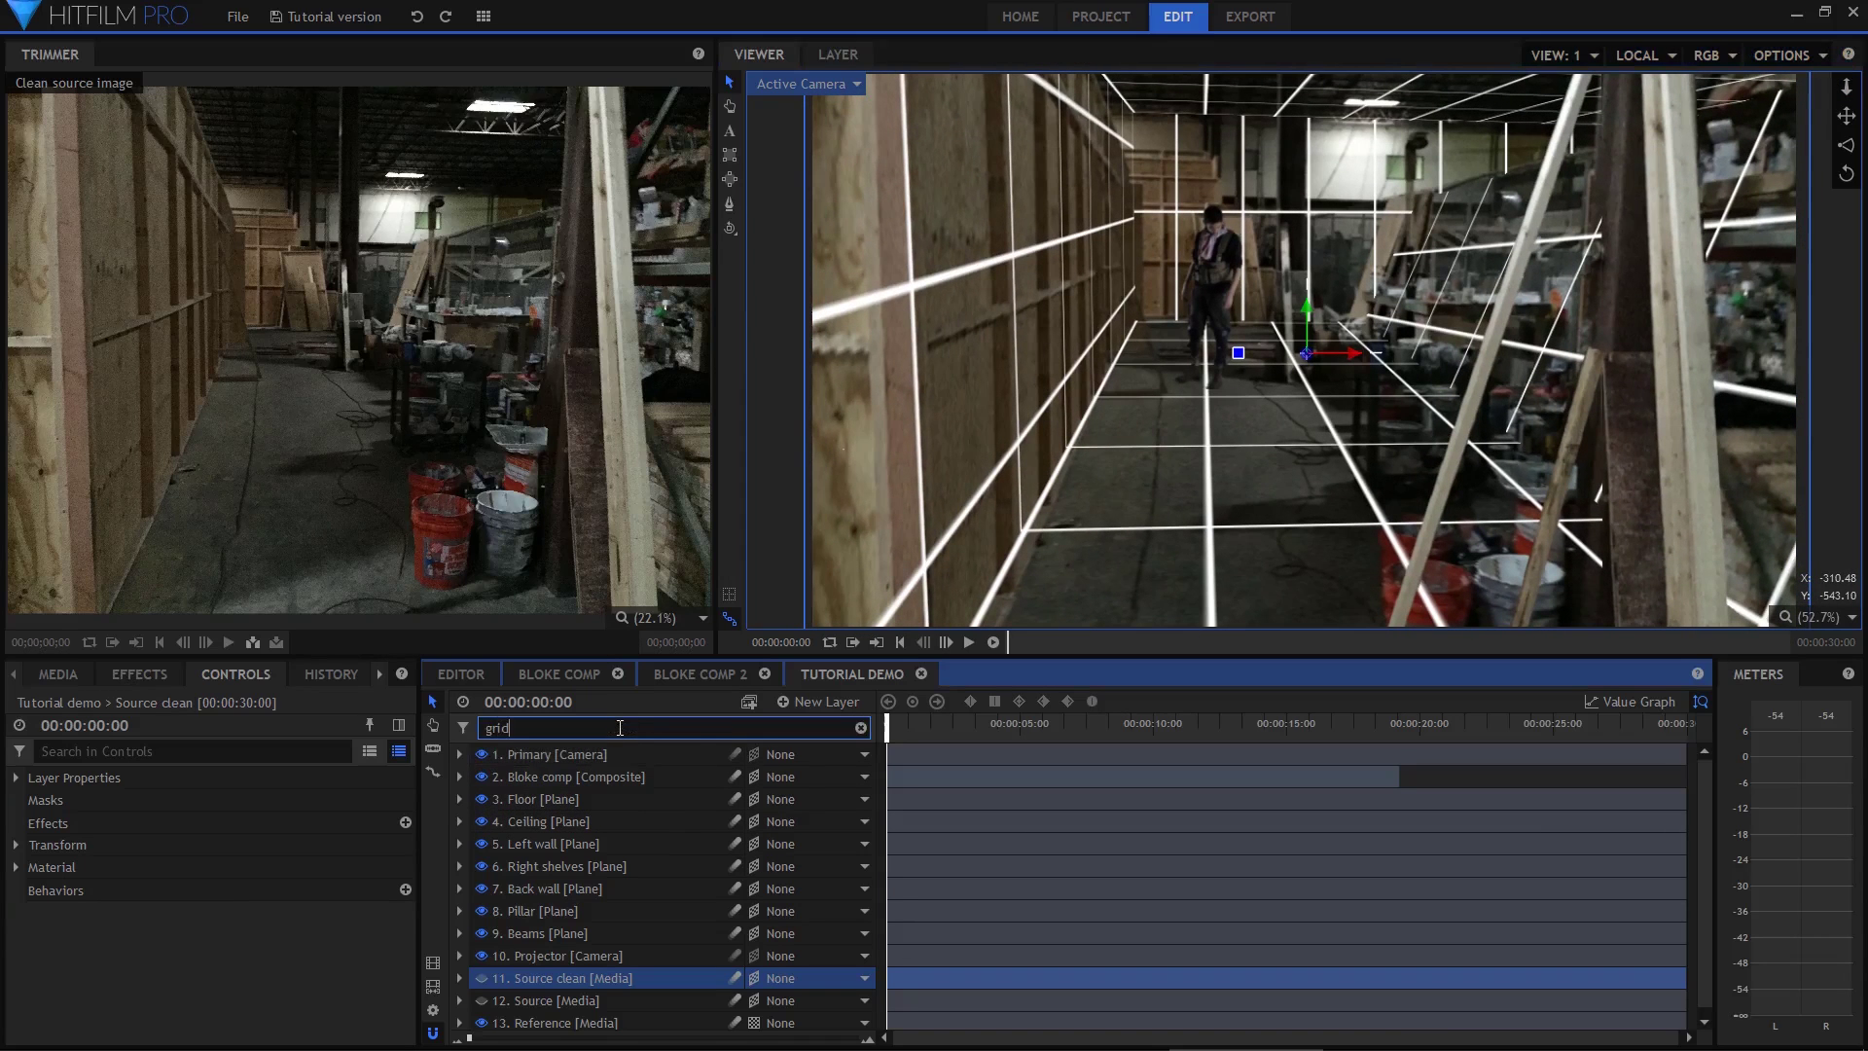
click(520, 799)
click(519, 866)
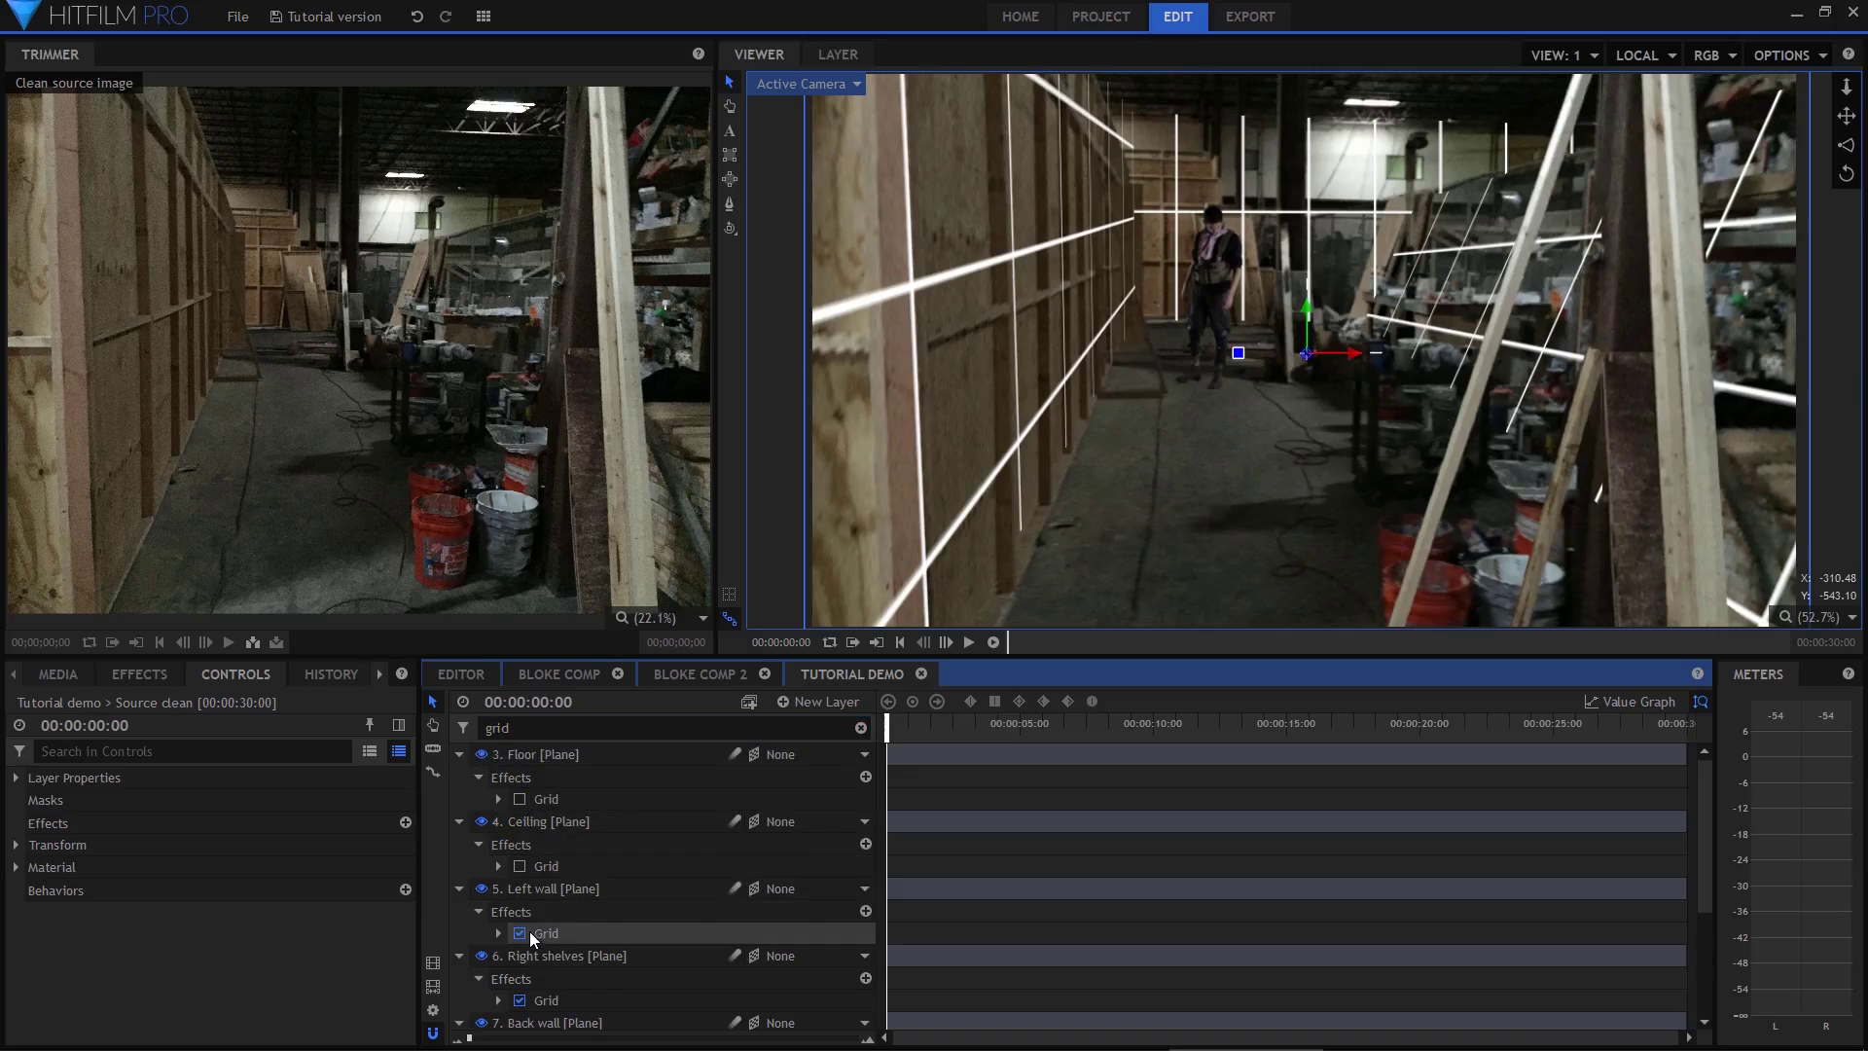
click(519, 933)
click(520, 1000)
scroll(525, 973, down, 2)
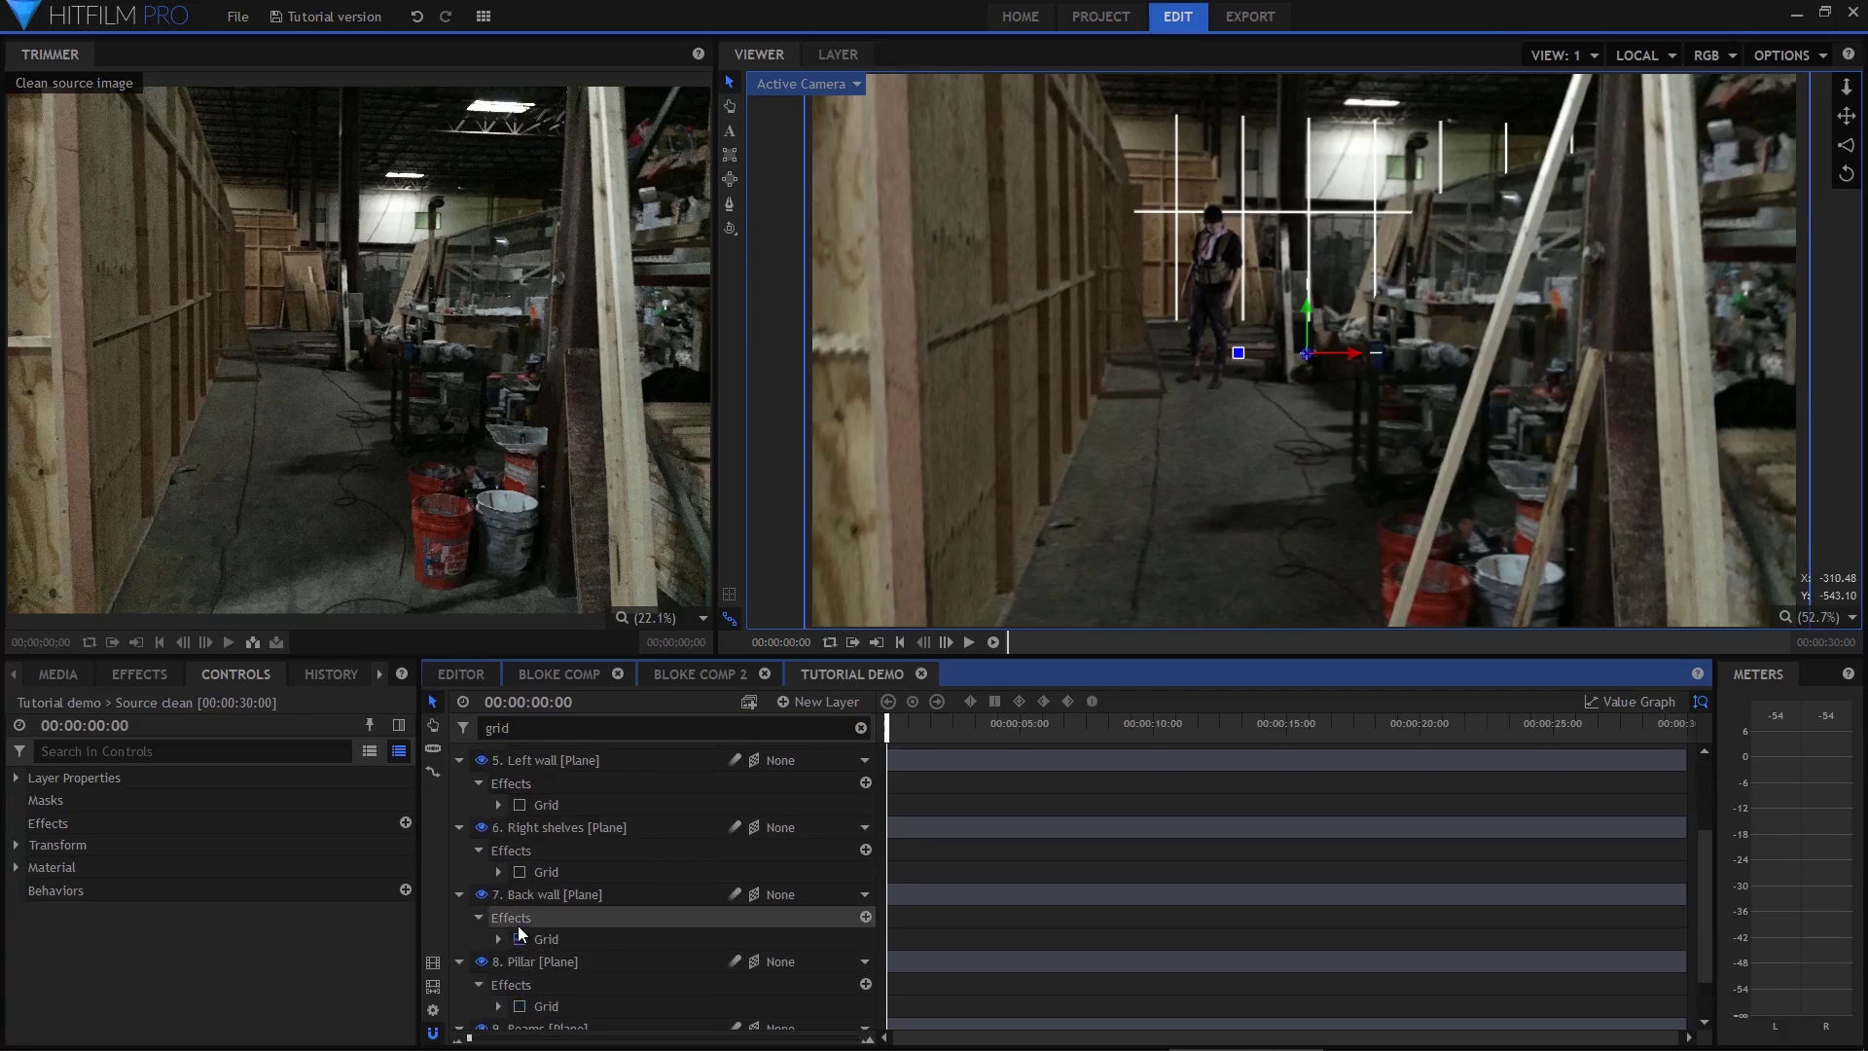
click(520, 938)
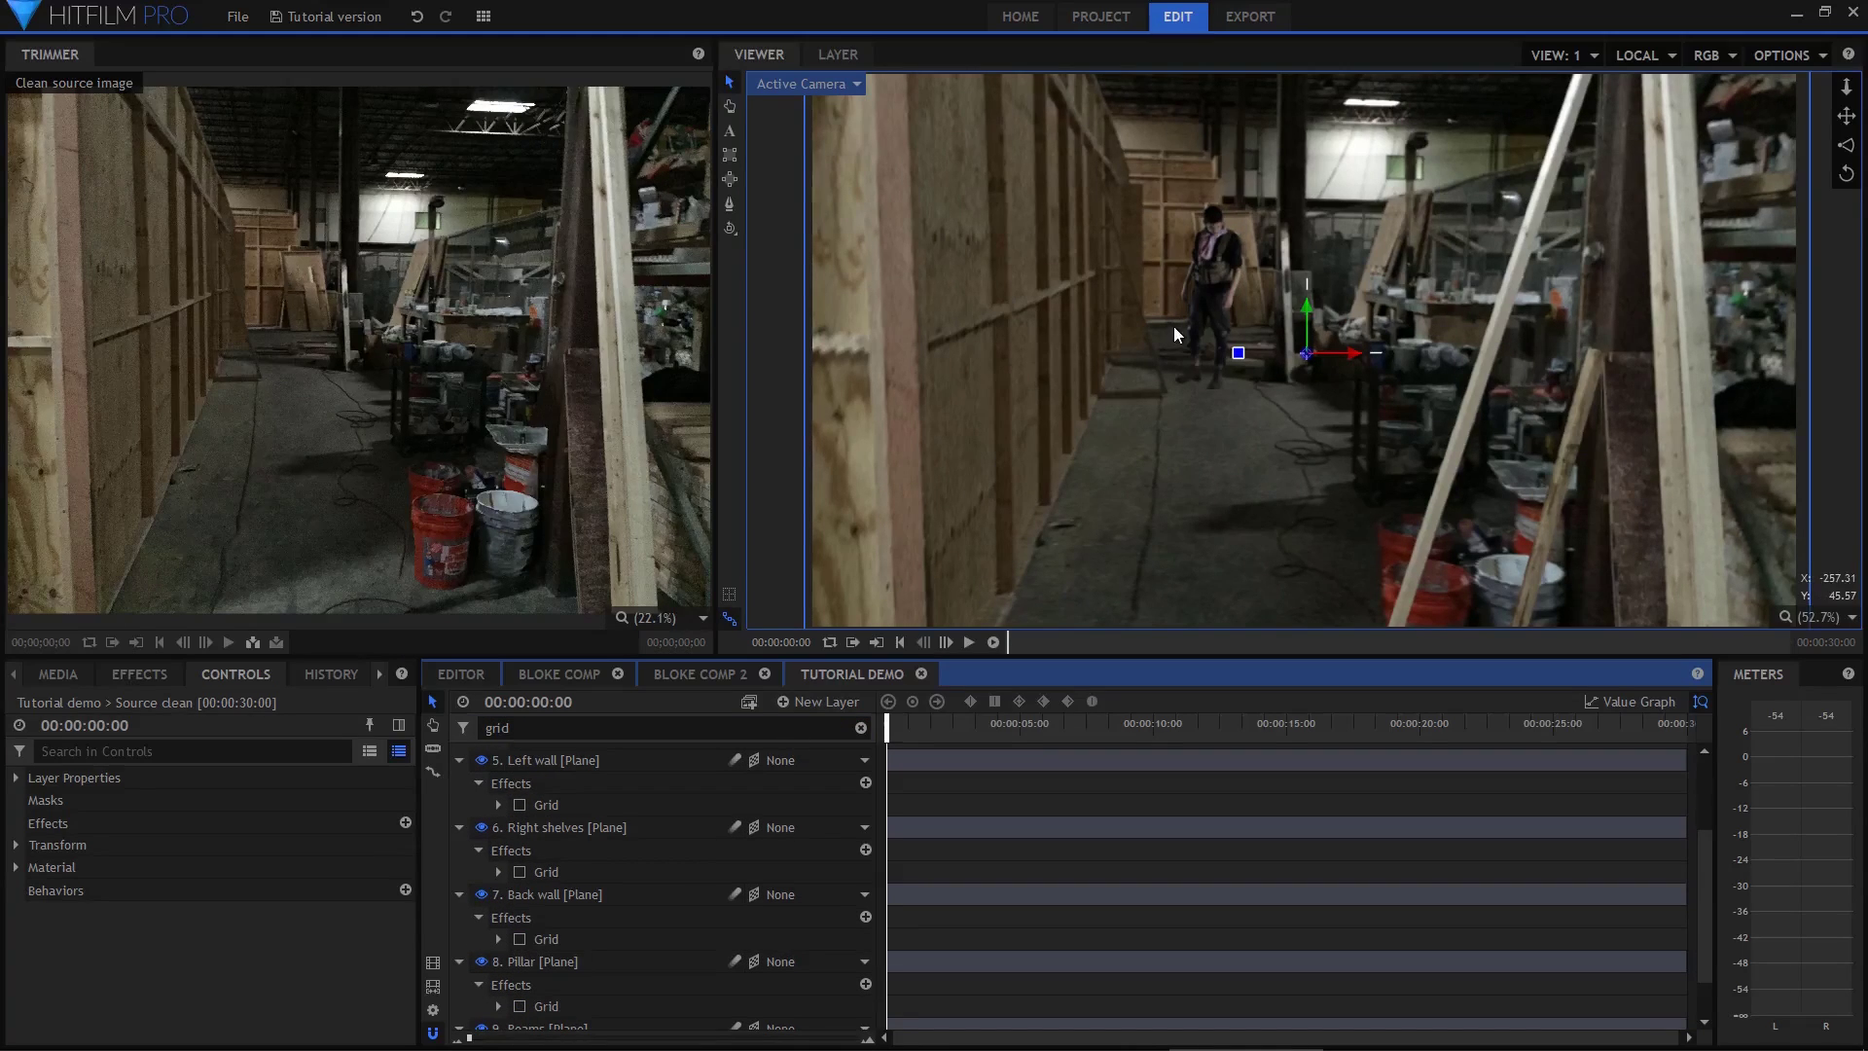
Return to the selection tool and clear the timeline layer filter
click(1205, 279)
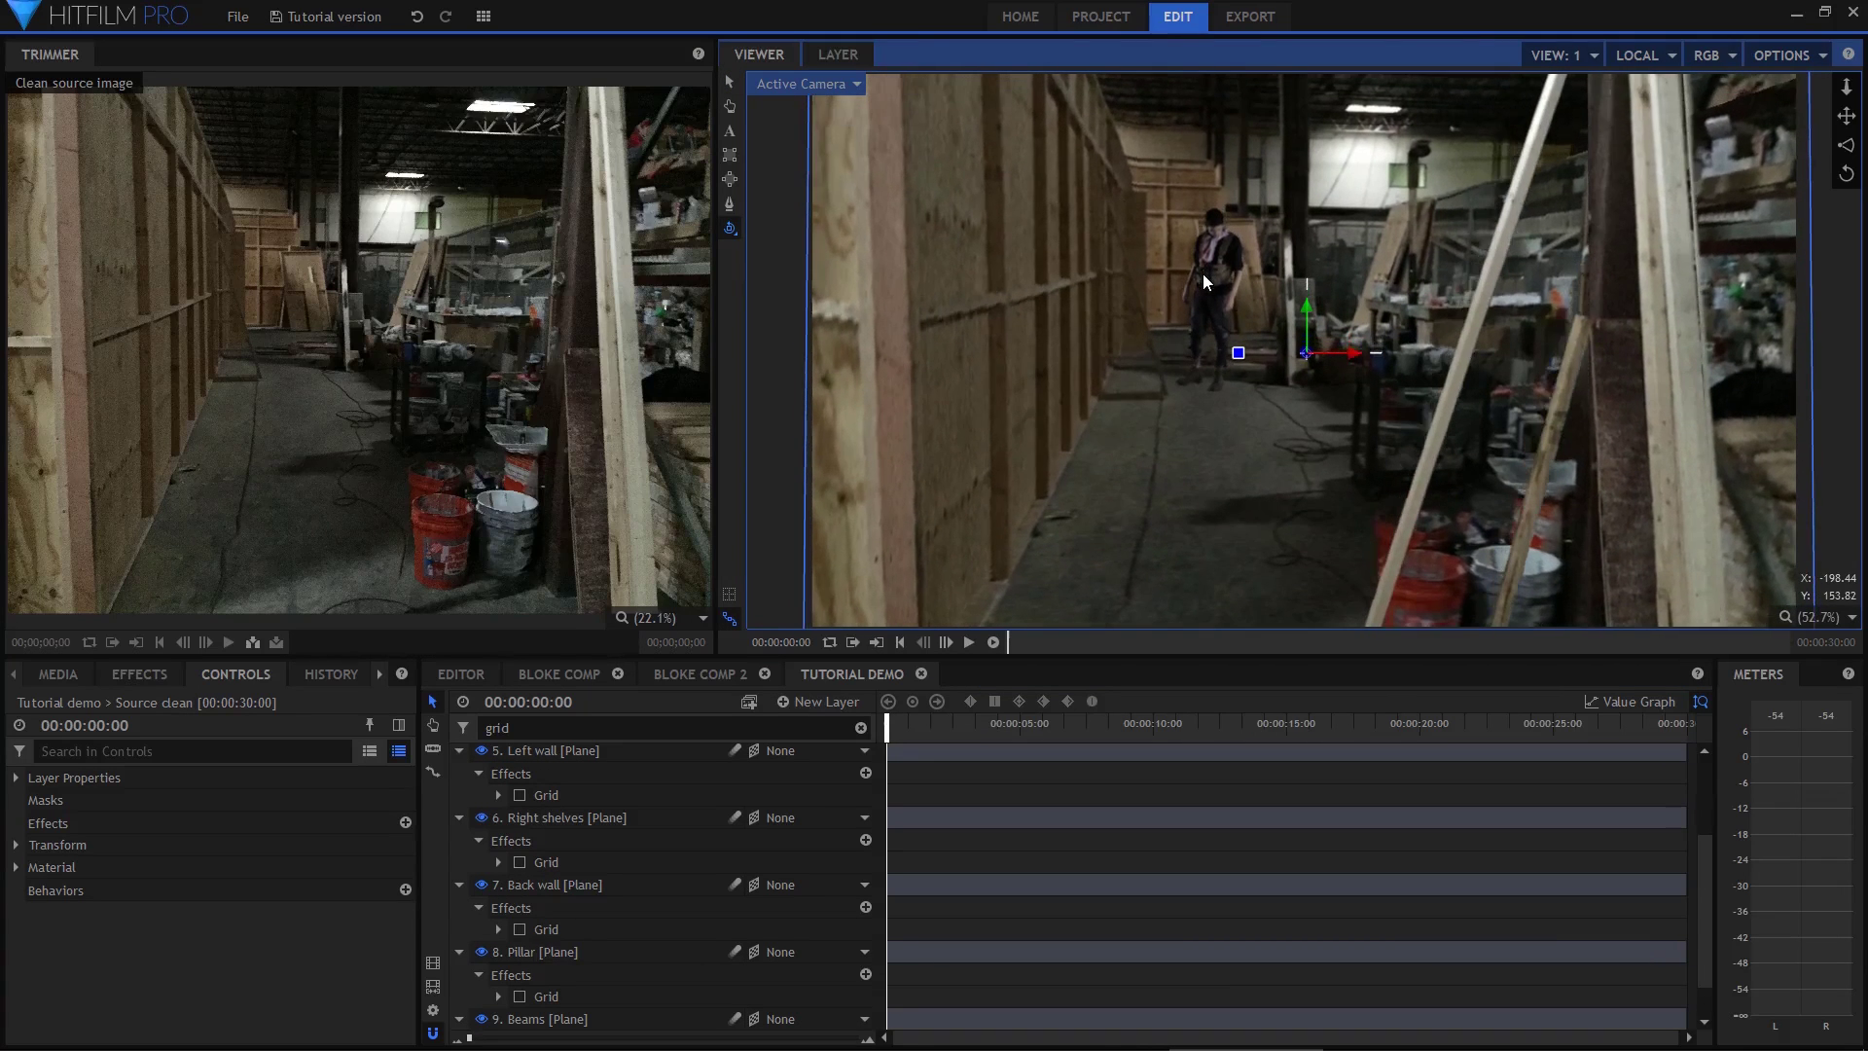
key(v)
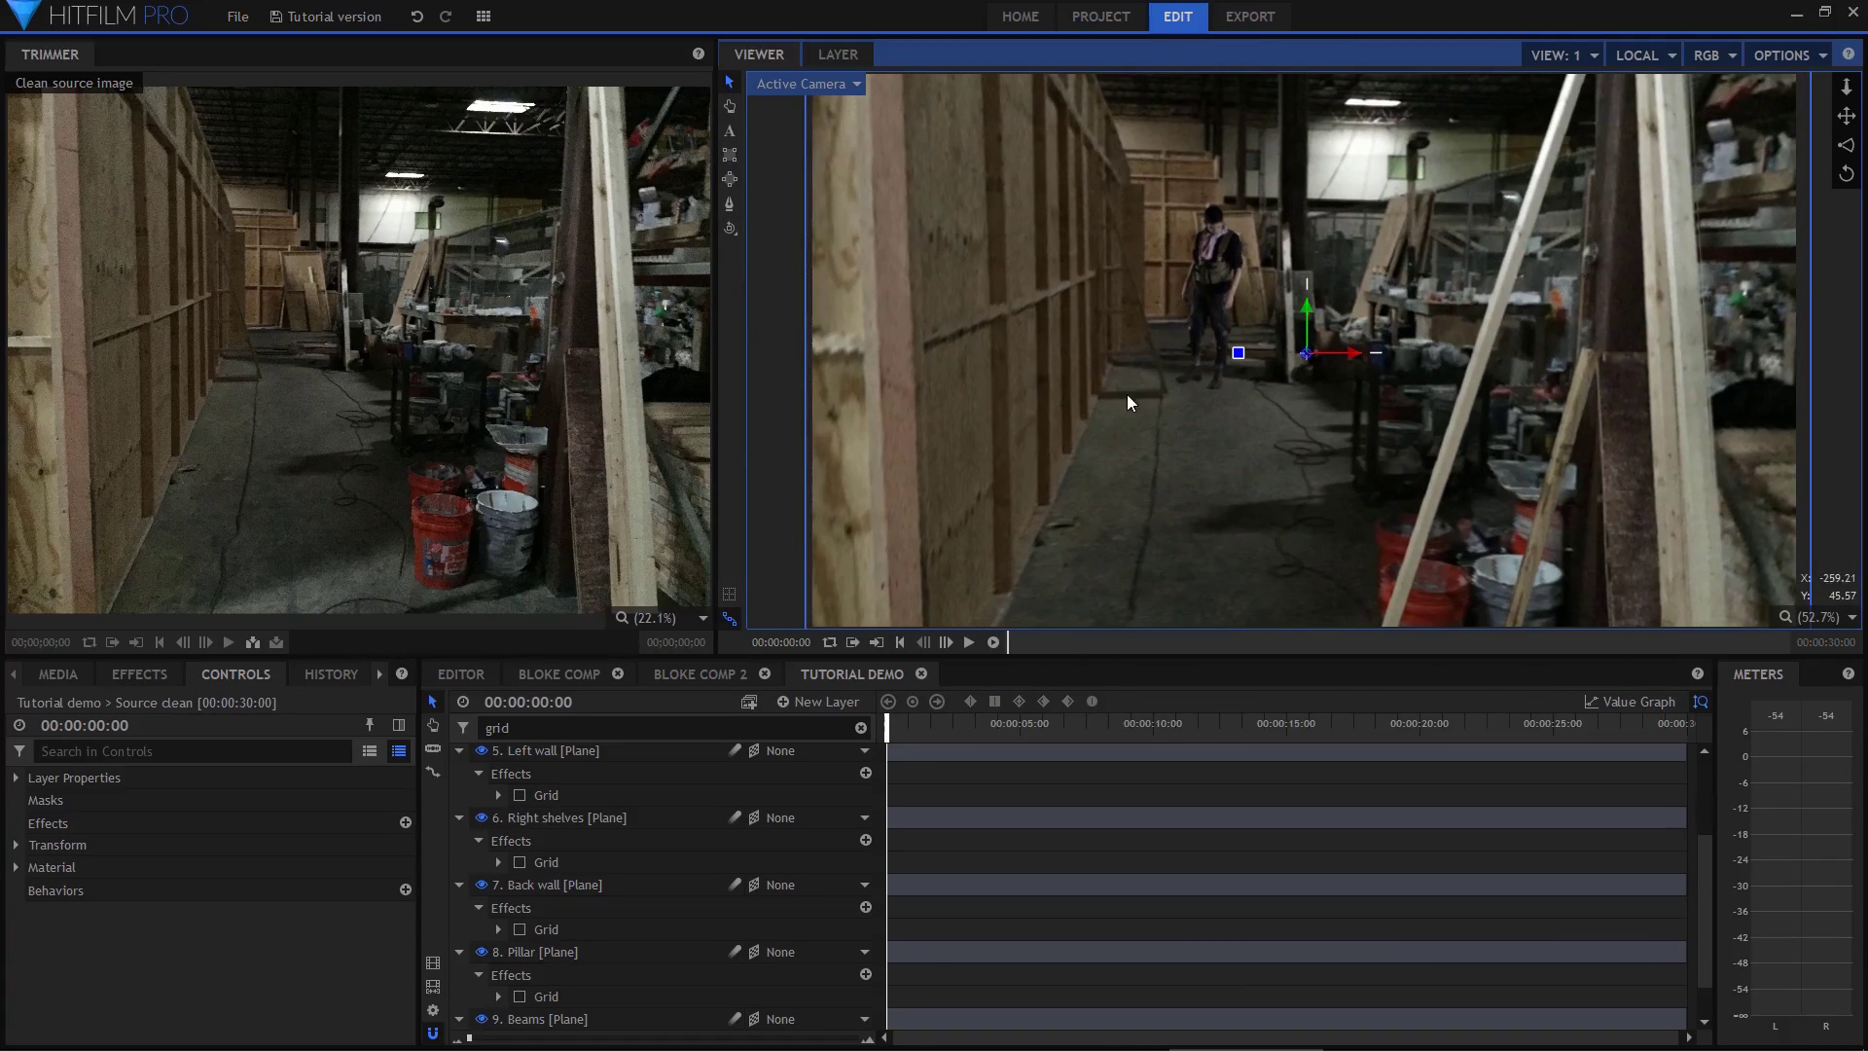
scroll(691, 782, up, 2)
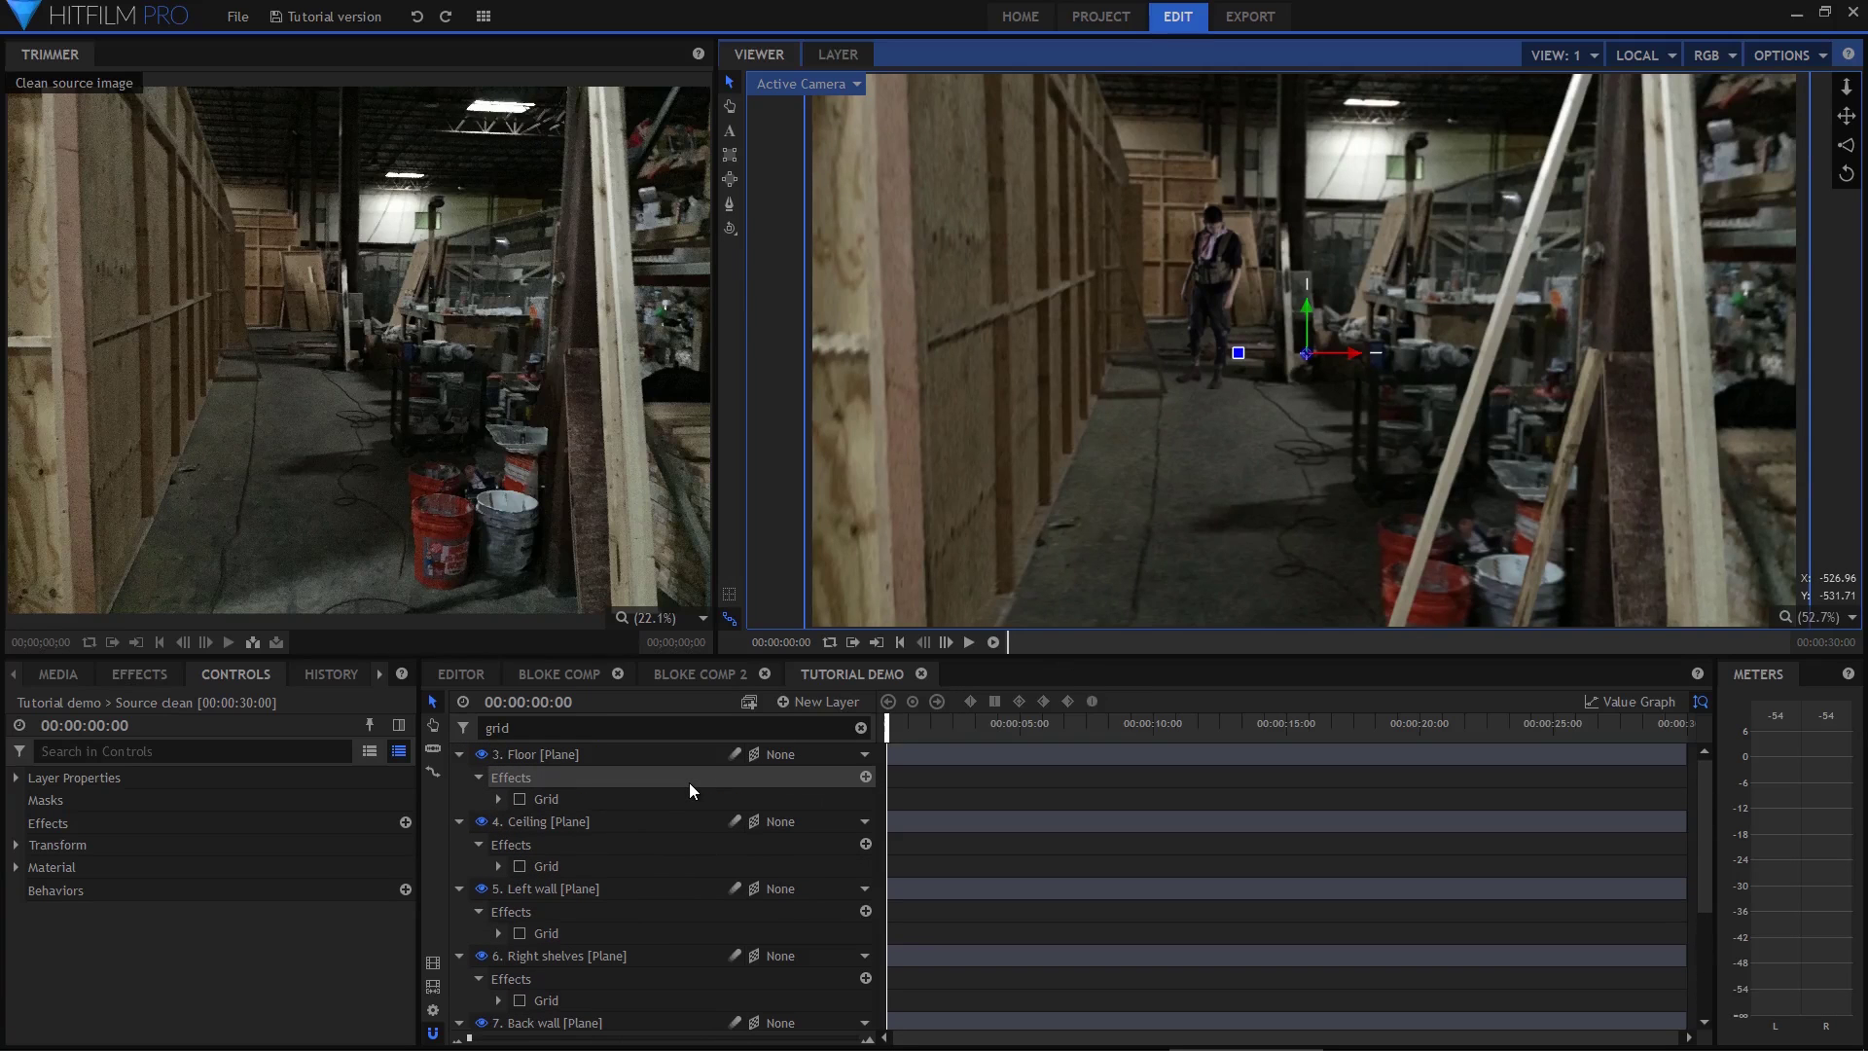
click(863, 733)
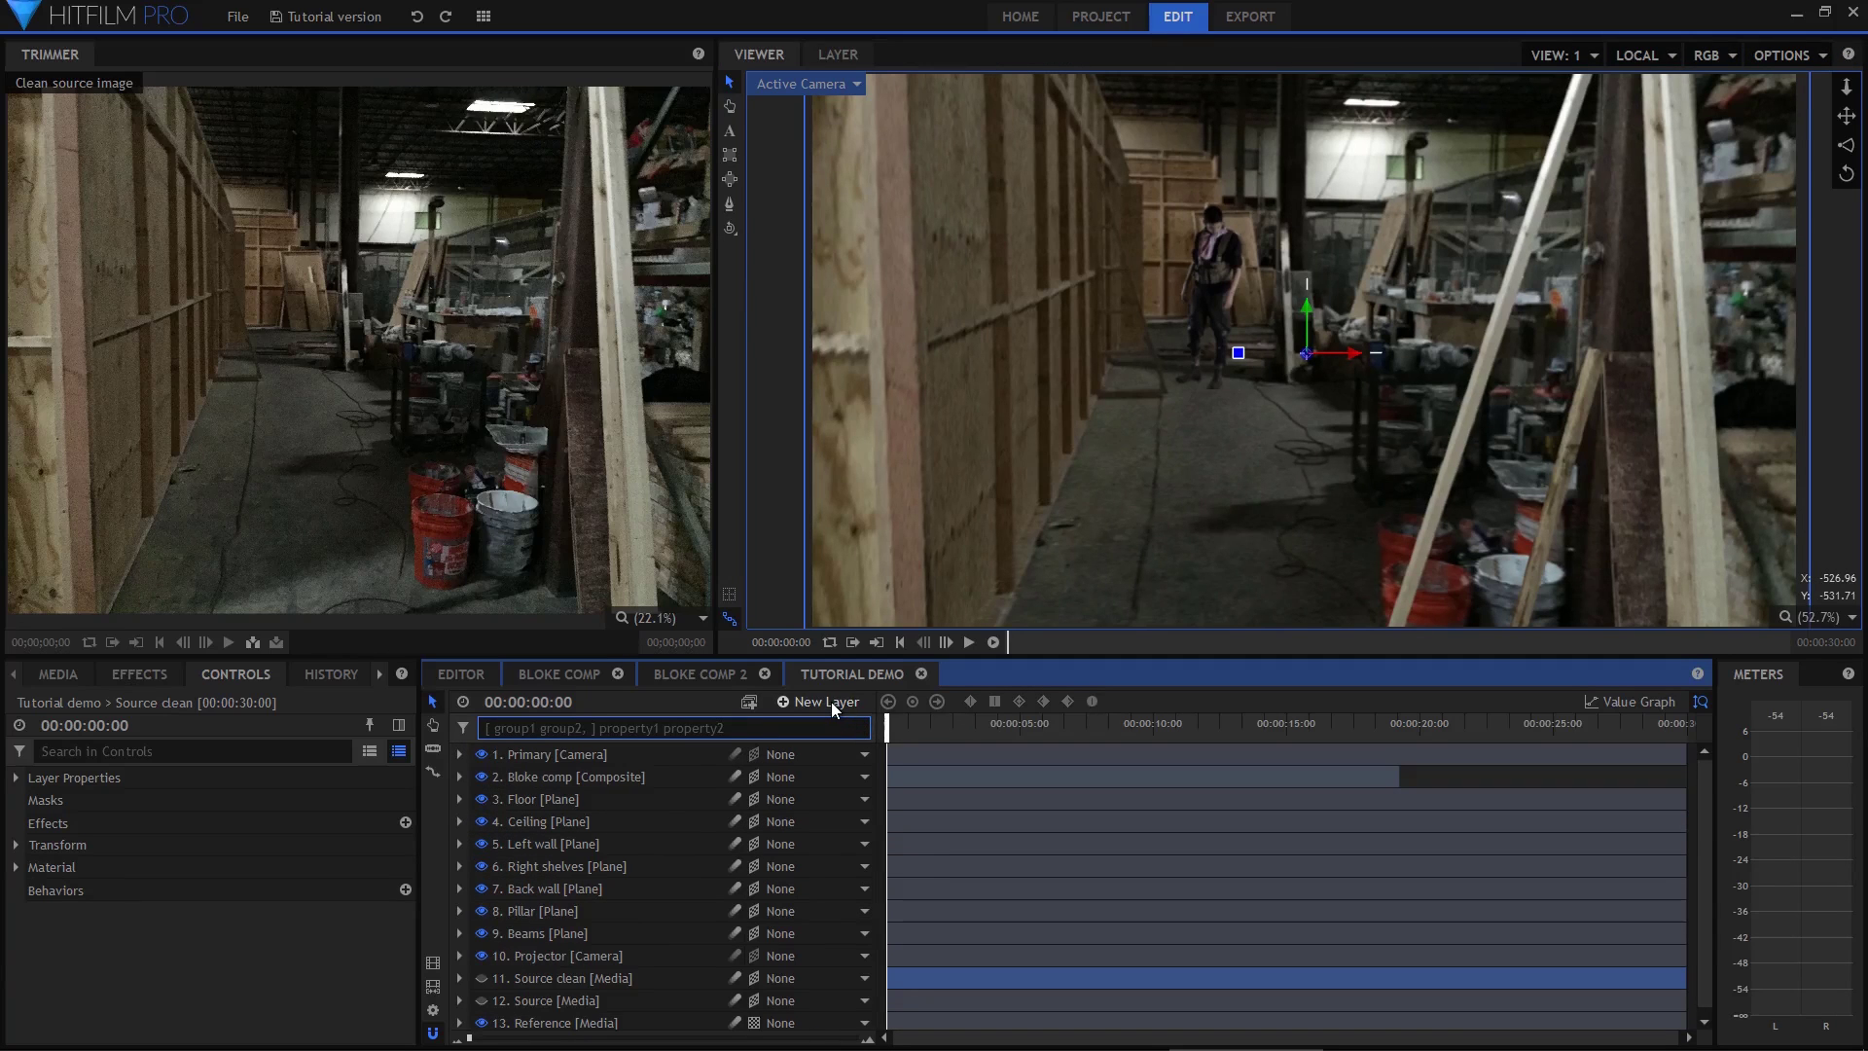
Turn on Casts Shadows and receive shadows in the Bloke comp actor's material settings
click(566, 778)
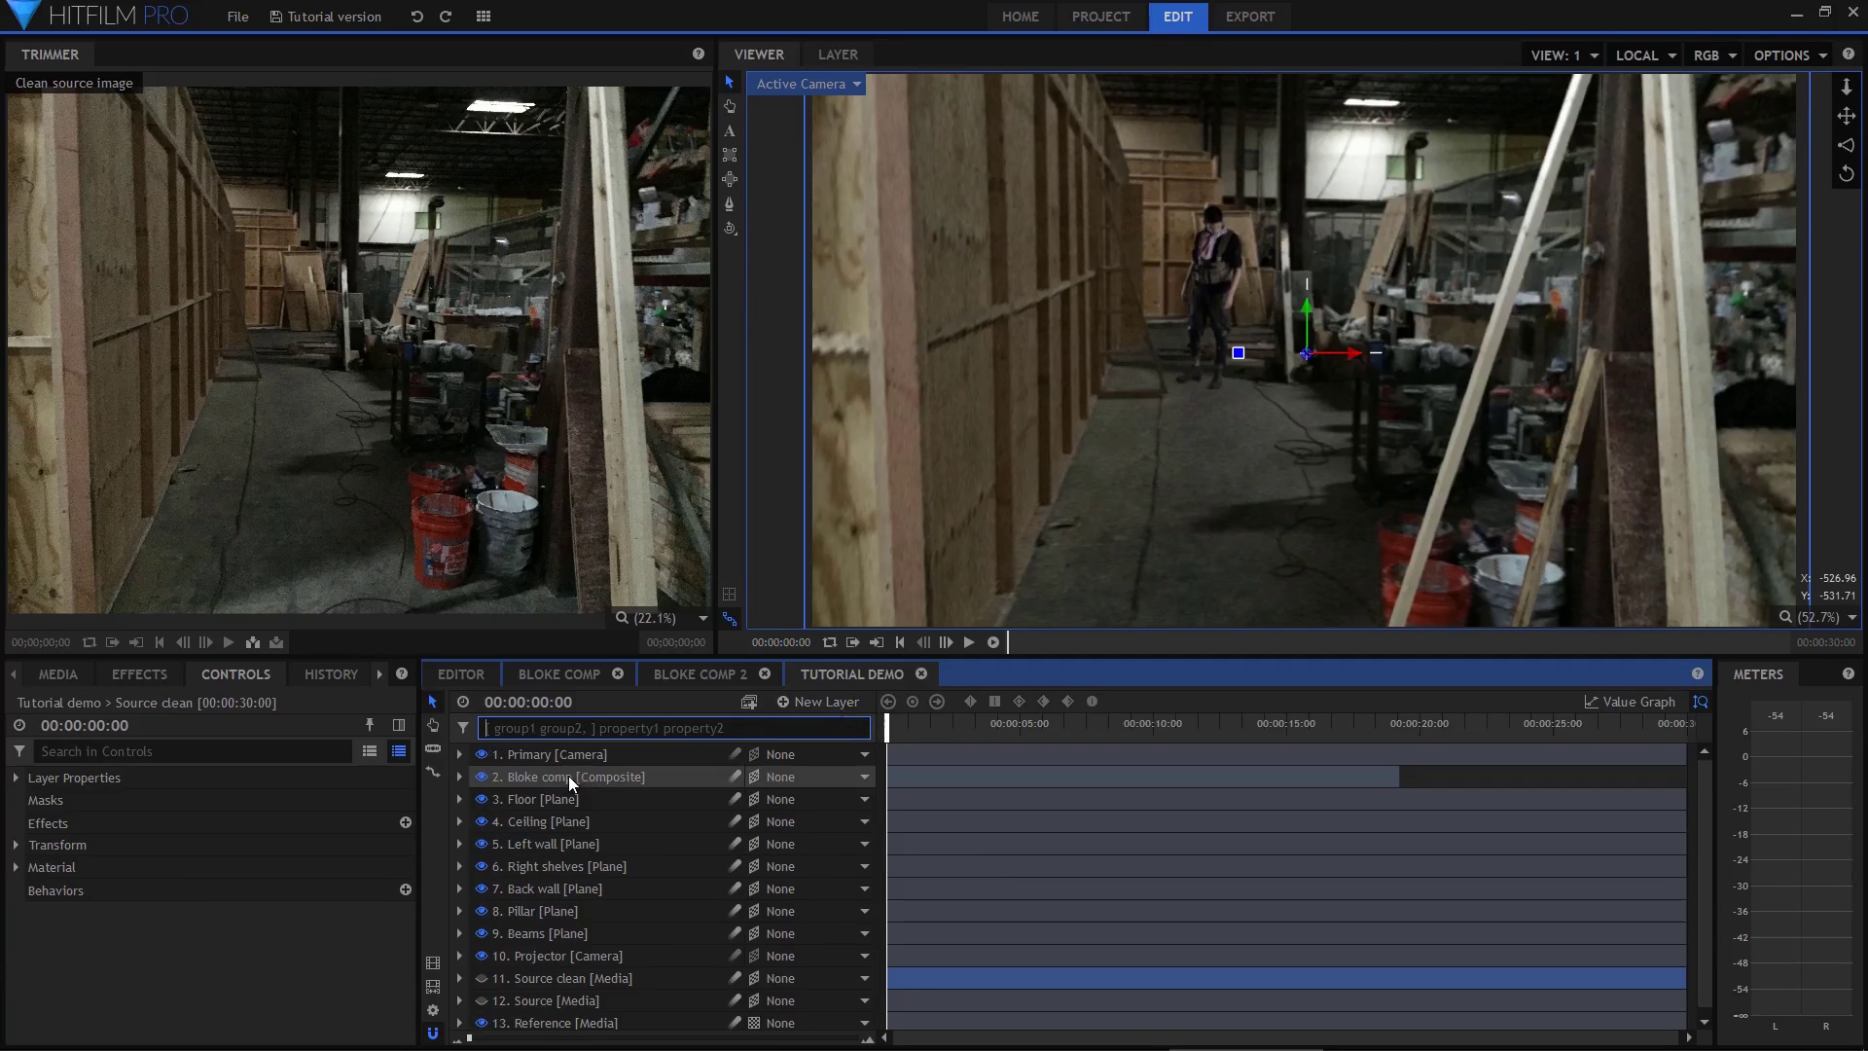
click(39, 845)
click(39, 867)
click(391, 933)
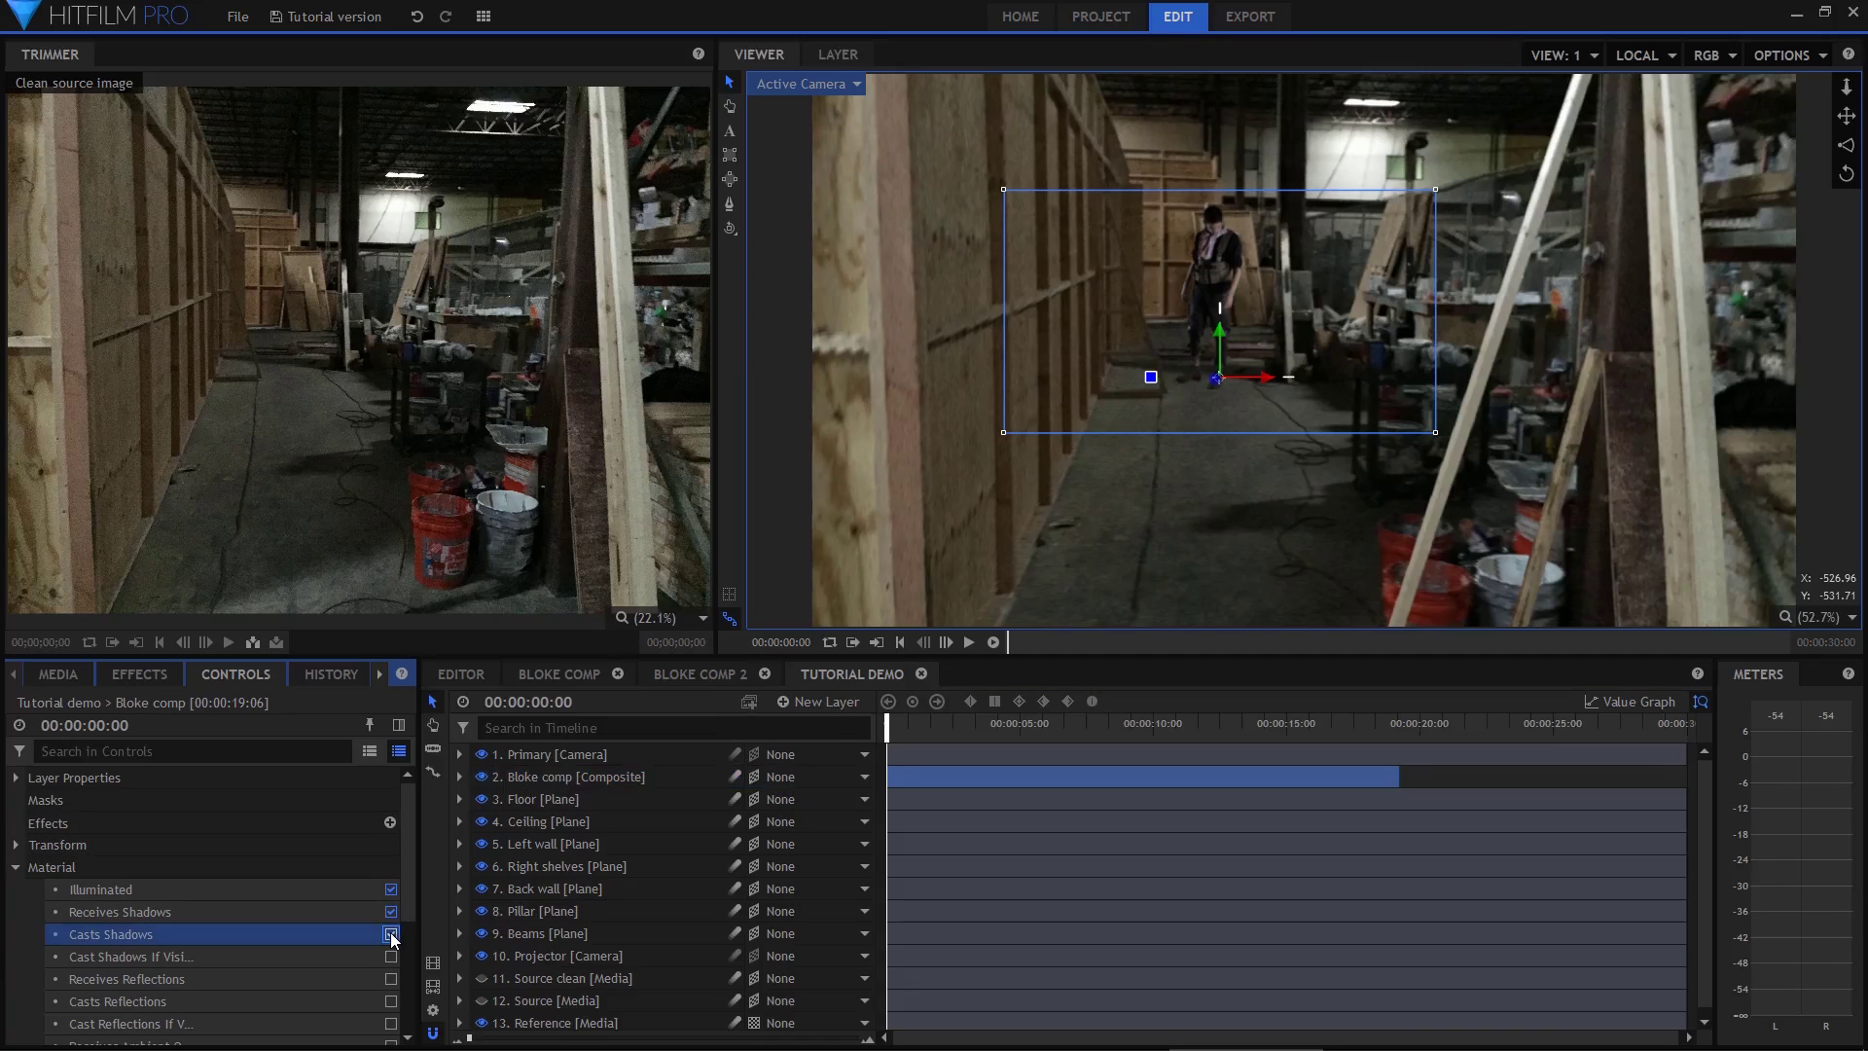
click(391, 912)
Filter for 'ill' and turn off Illuminated on Bloke comp, Floor, Ceiling, walls, shelves, Pillar, Beams and Sources
click(584, 728)
text(illuminated)
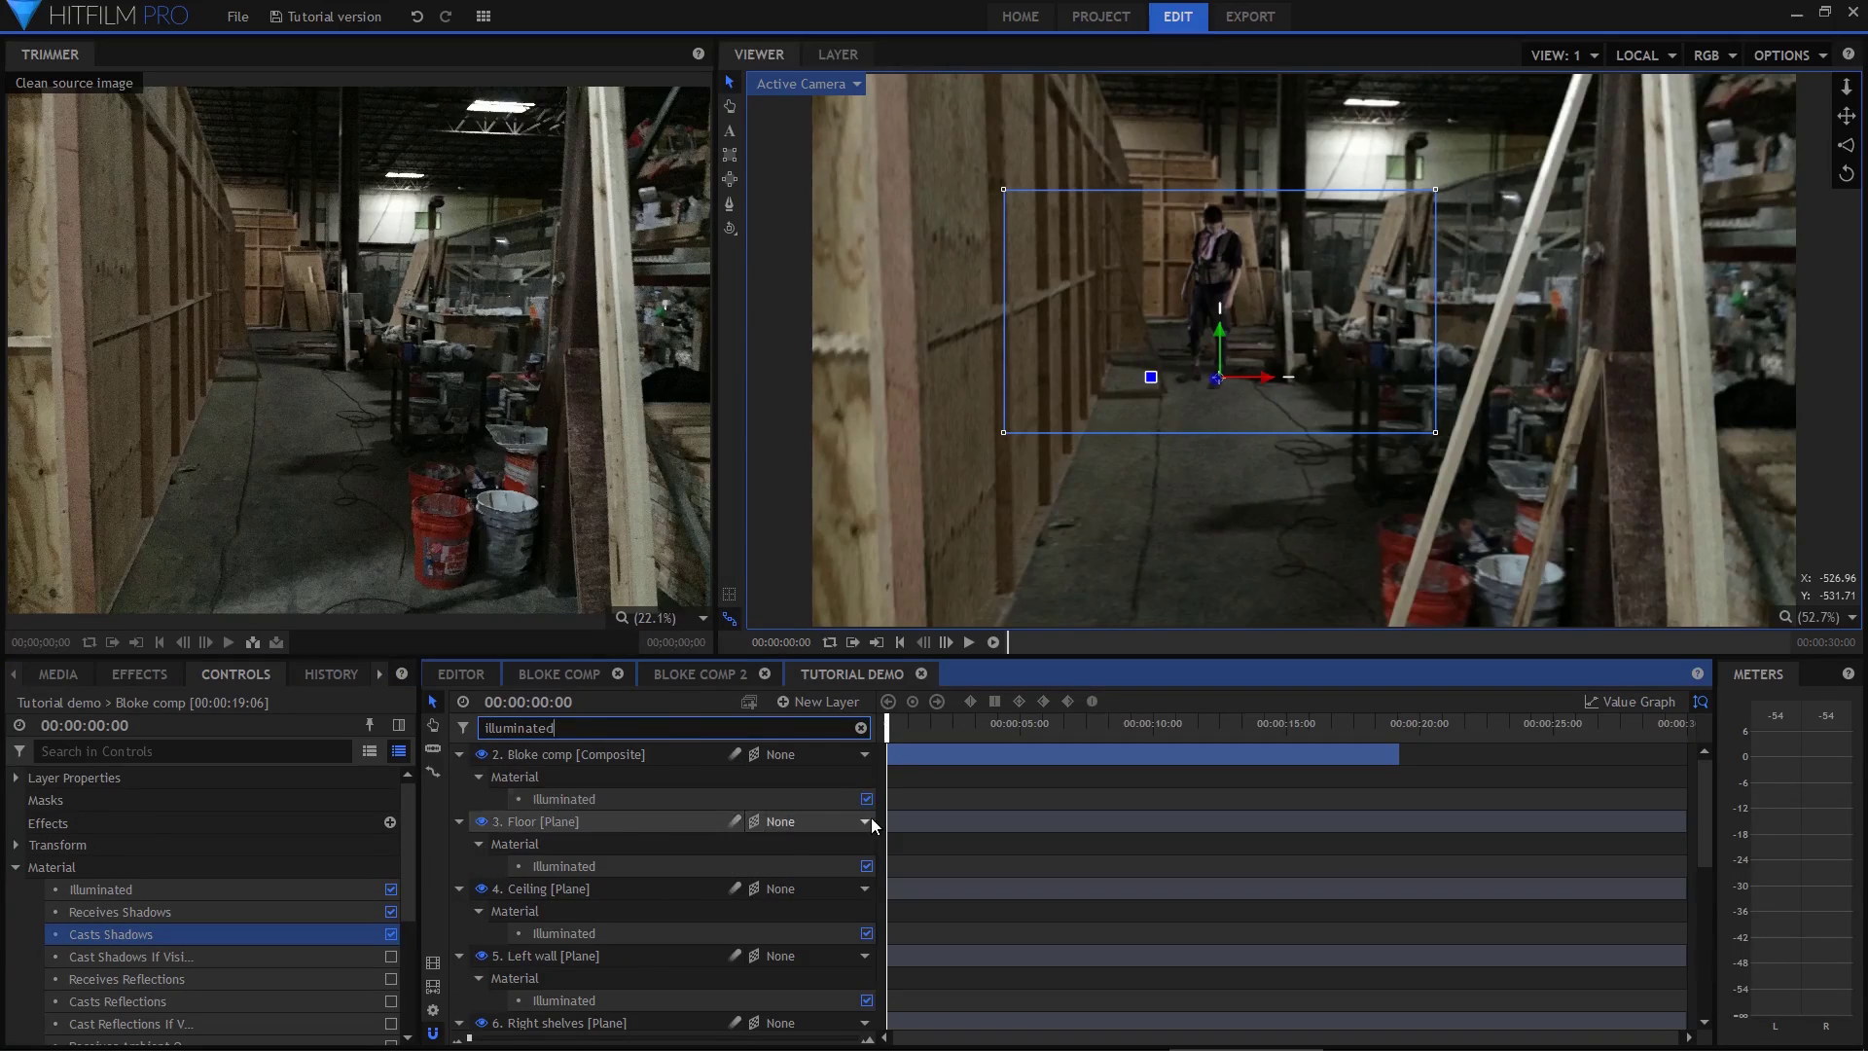
click(865, 798)
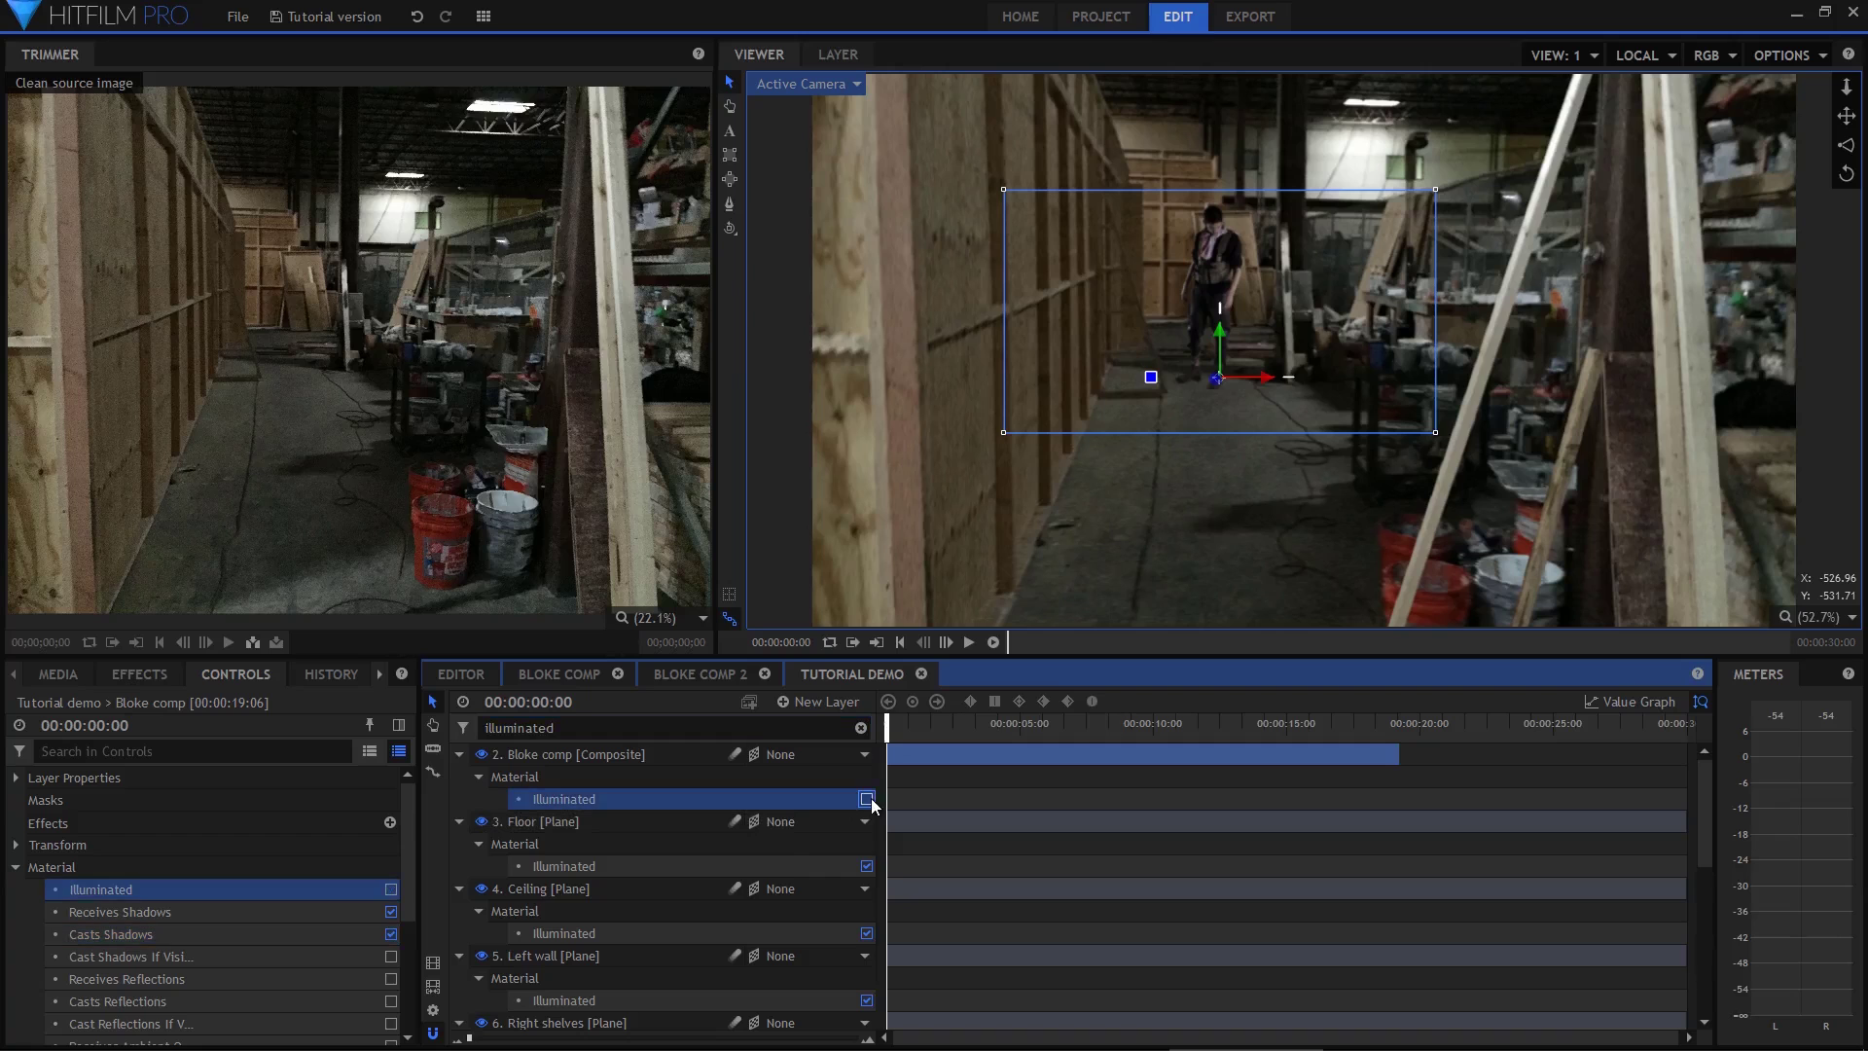
click(867, 866)
click(866, 933)
click(867, 1001)
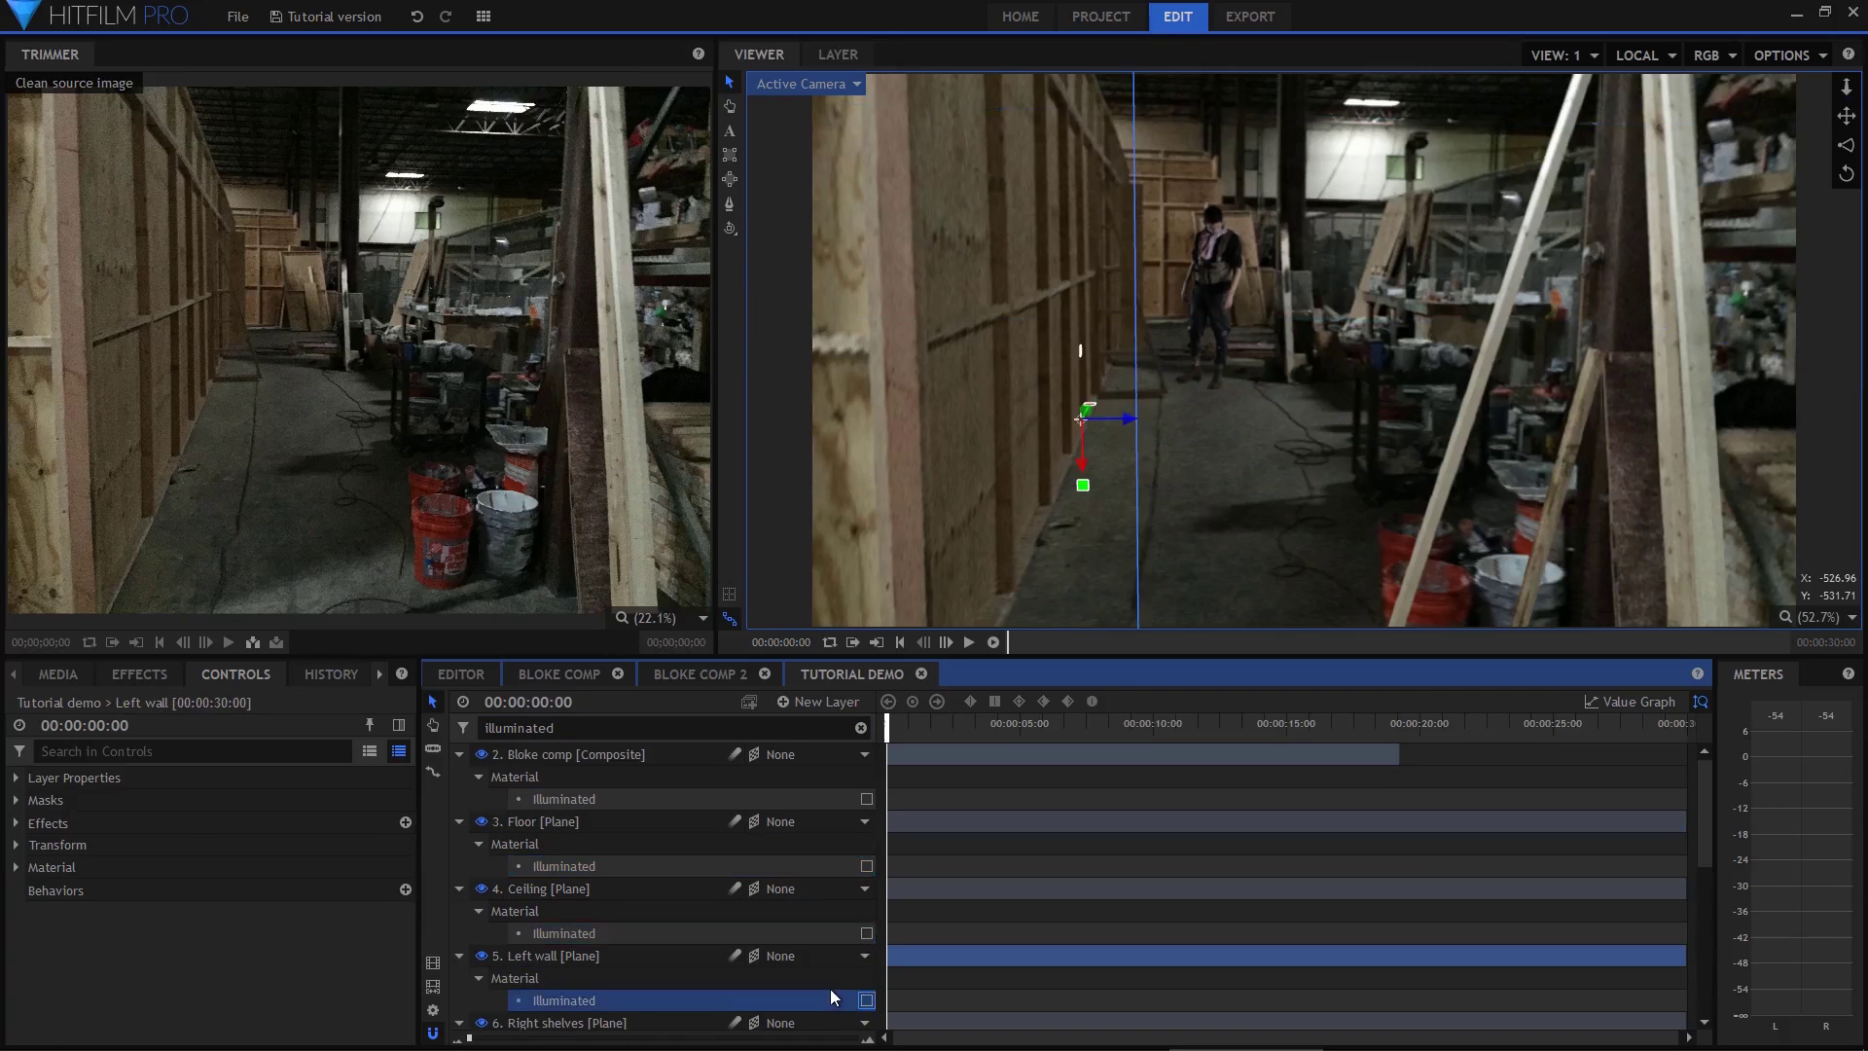
scroll(834, 992, down, 3)
scroll(833, 993, down, 1)
click(867, 810)
click(867, 878)
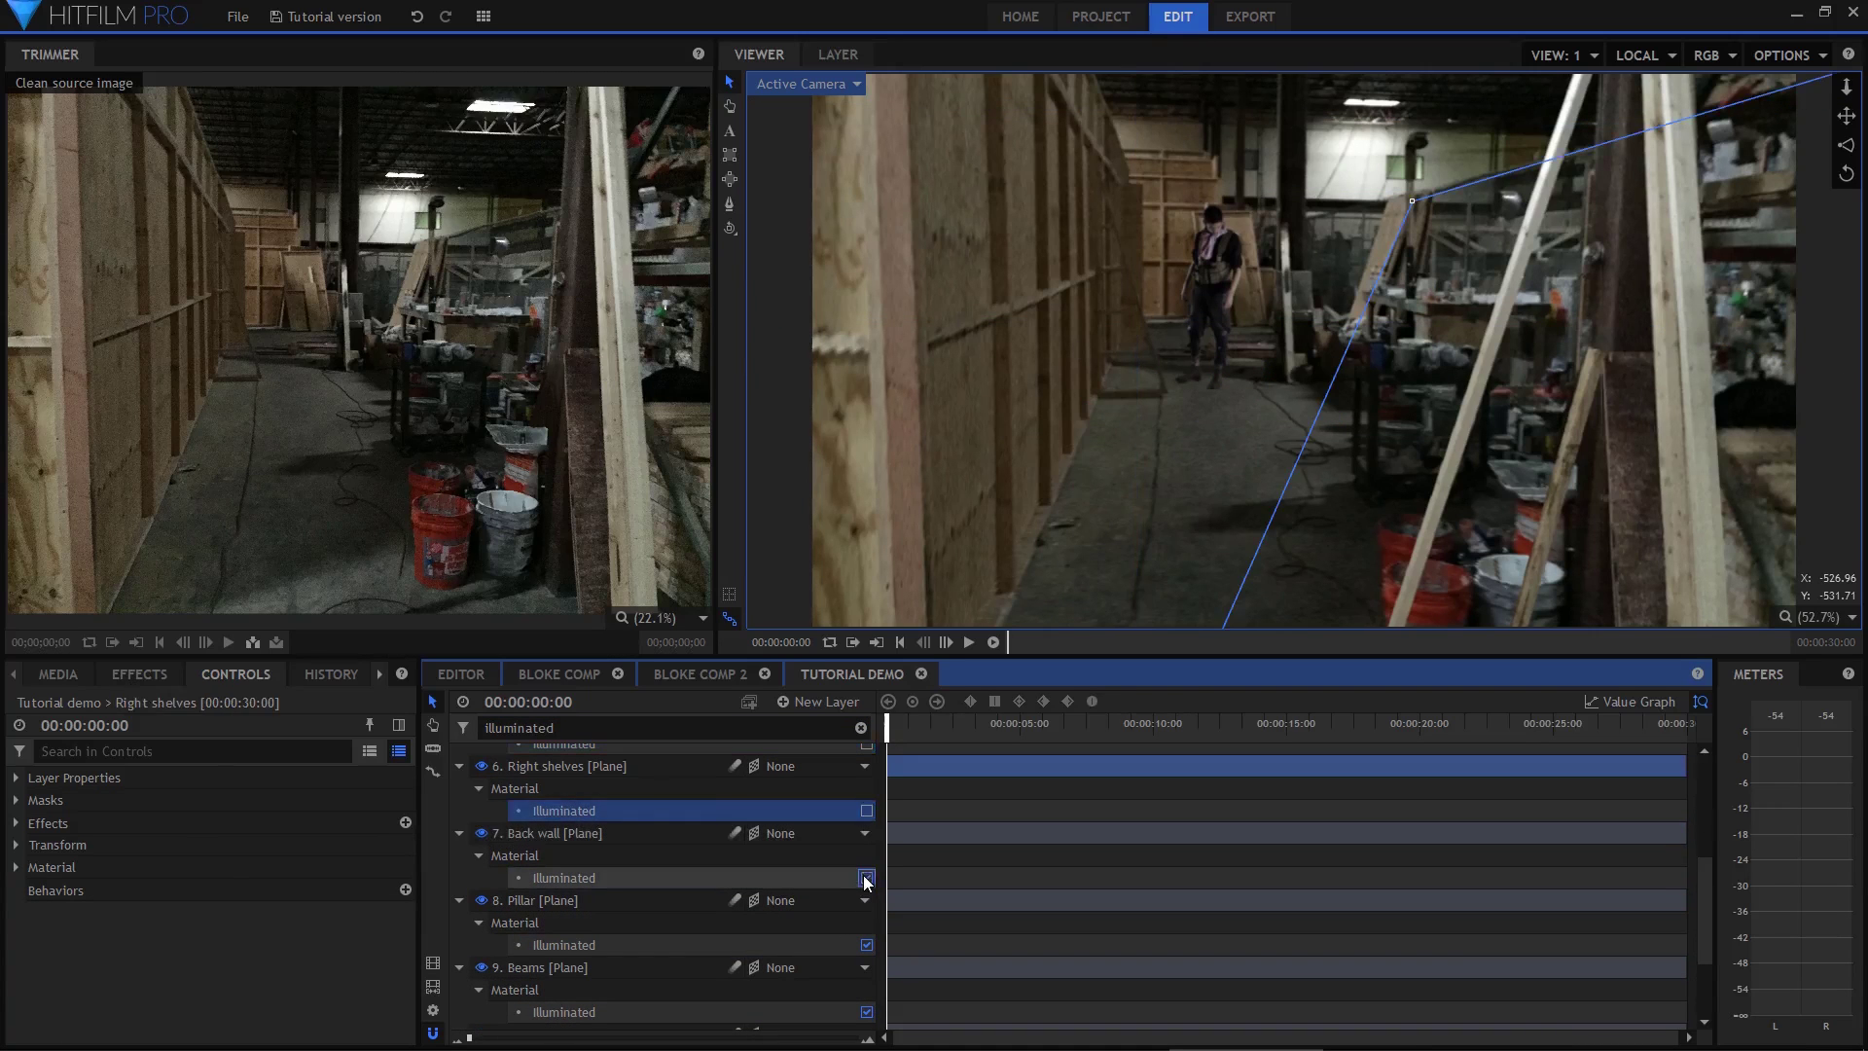
click(867, 944)
click(867, 1012)
scroll(867, 1012, down, 2)
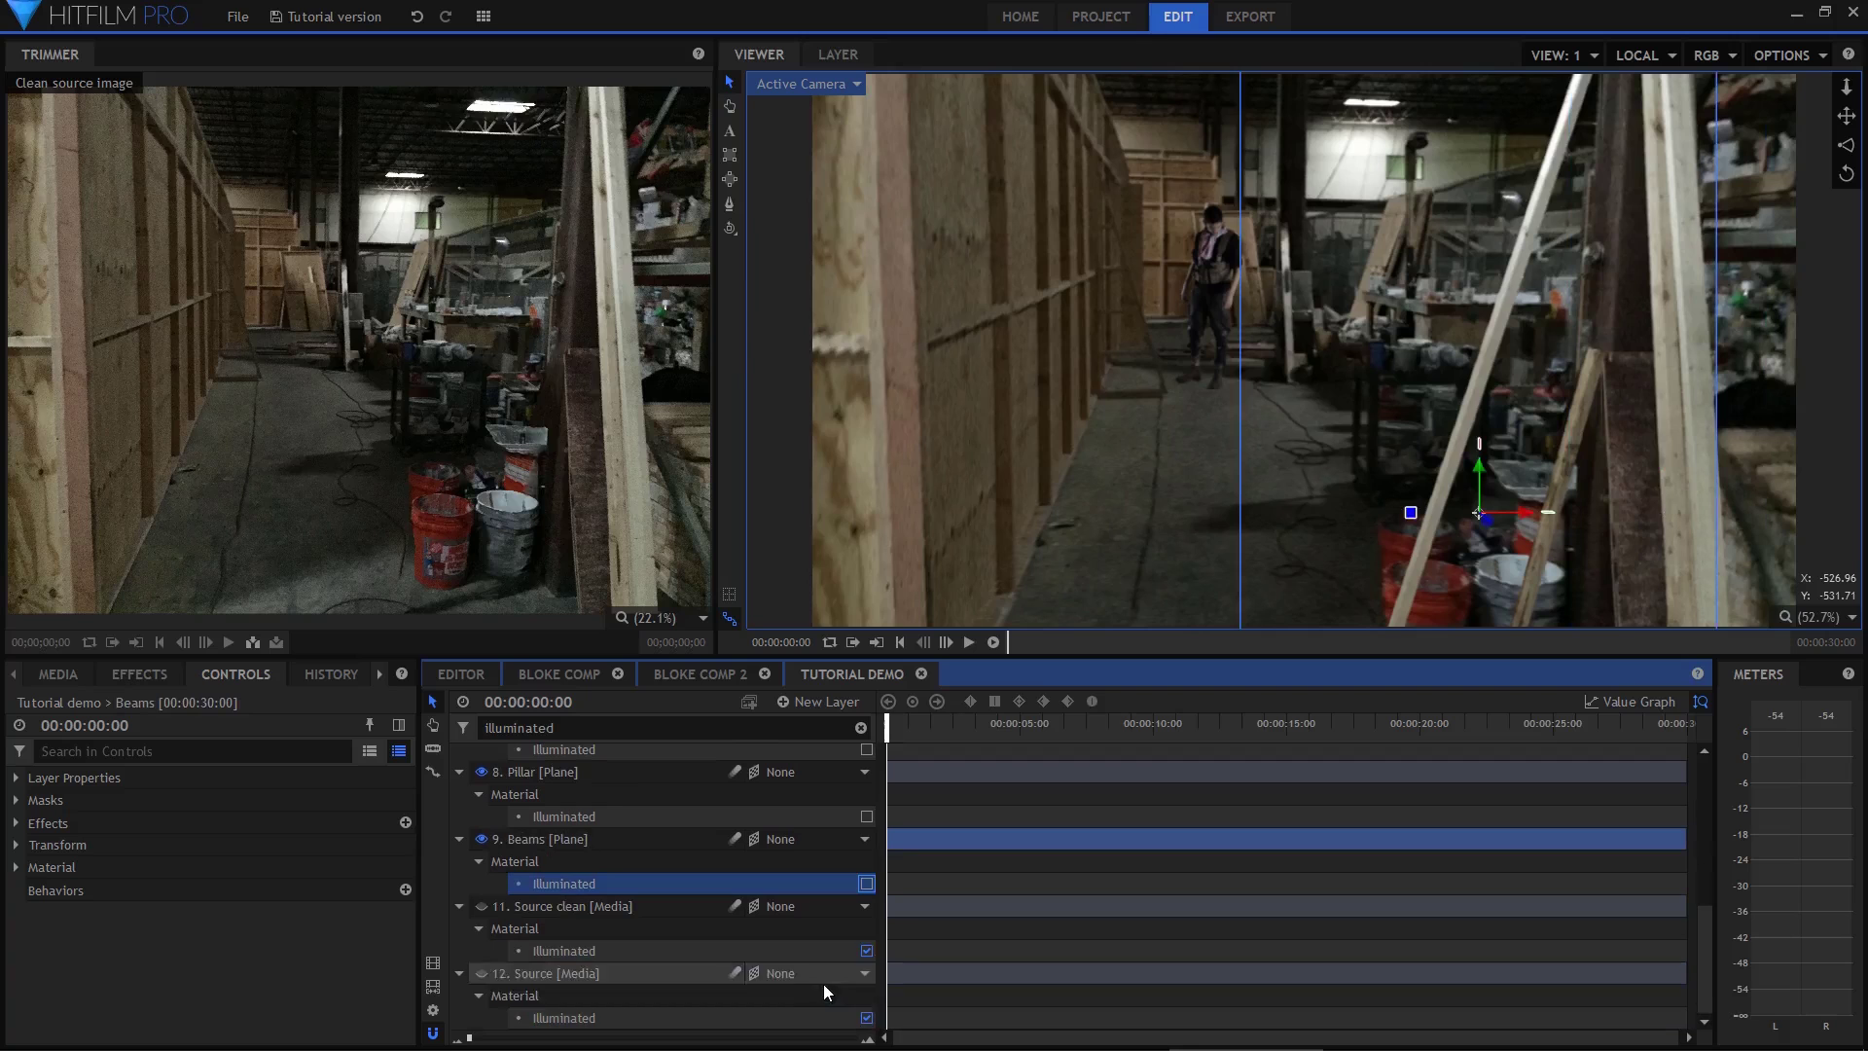
click(867, 950)
click(867, 1017)
Add a new light layer with Cast Shadows on and move it lower in the scene
click(823, 703)
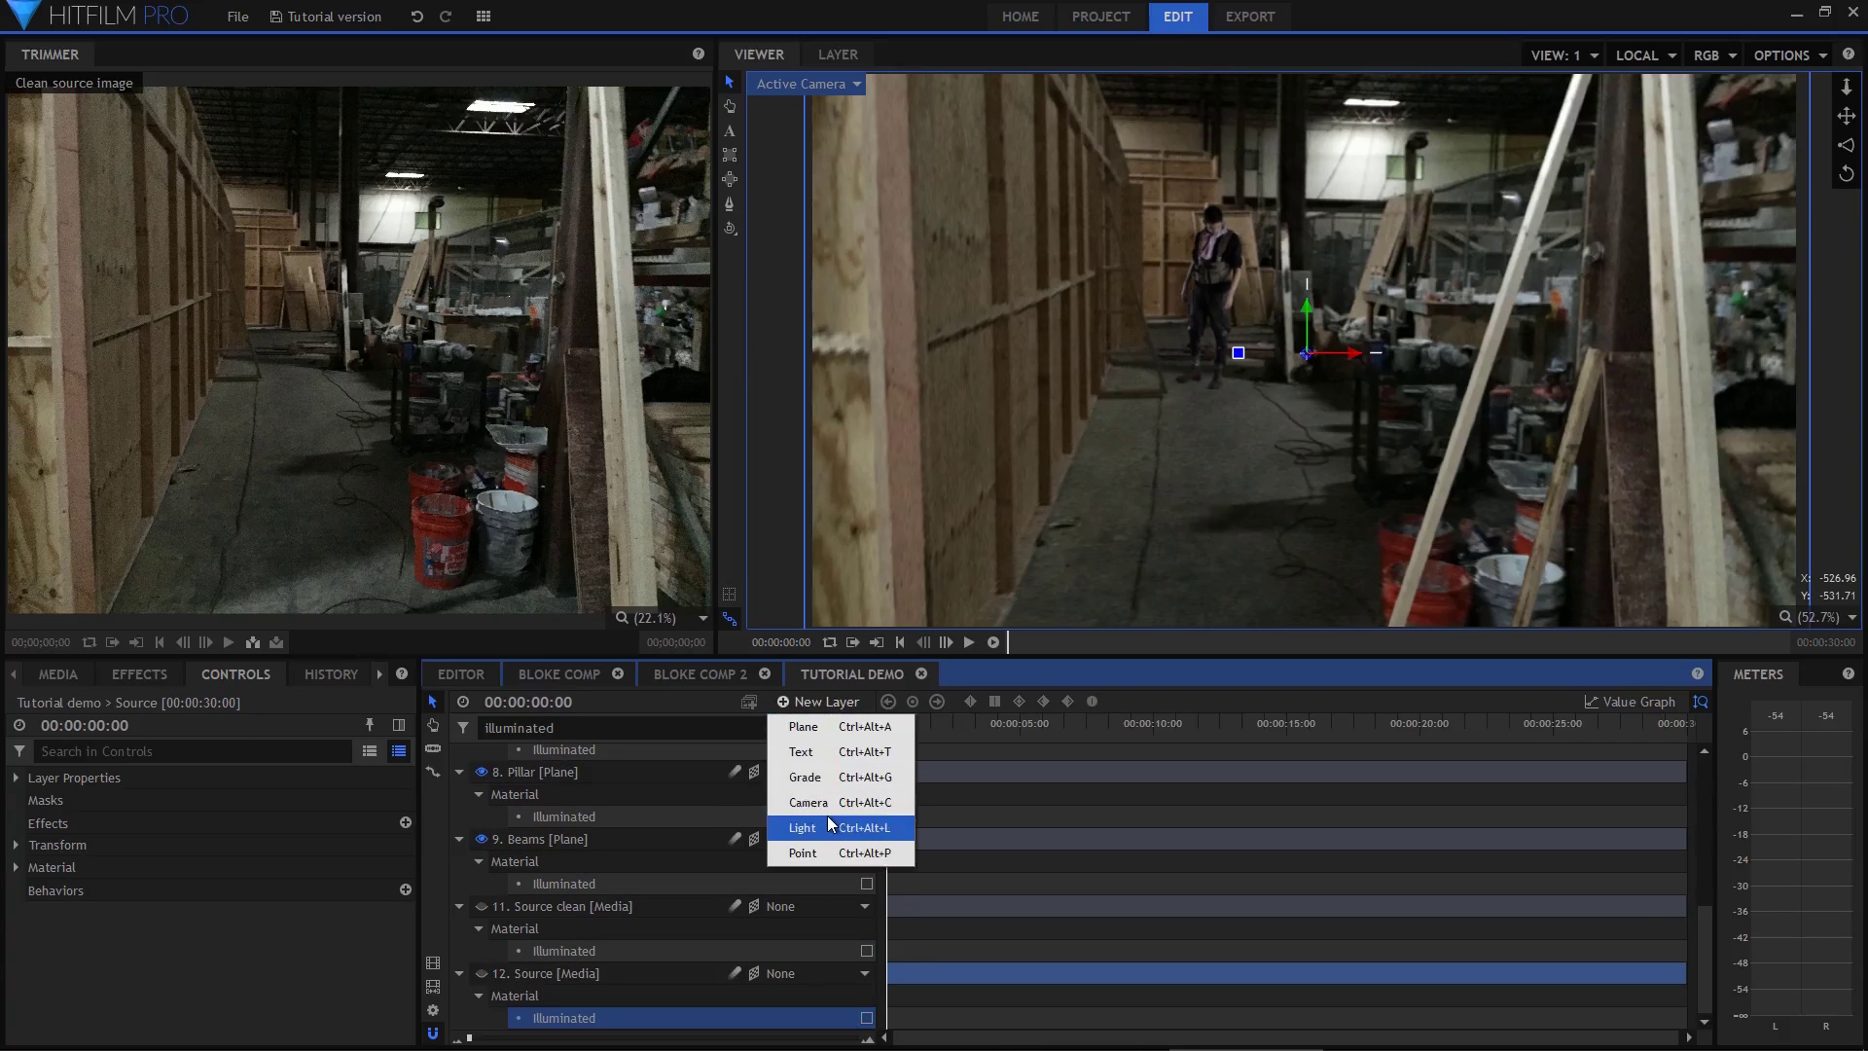
click(828, 825)
click(15, 800)
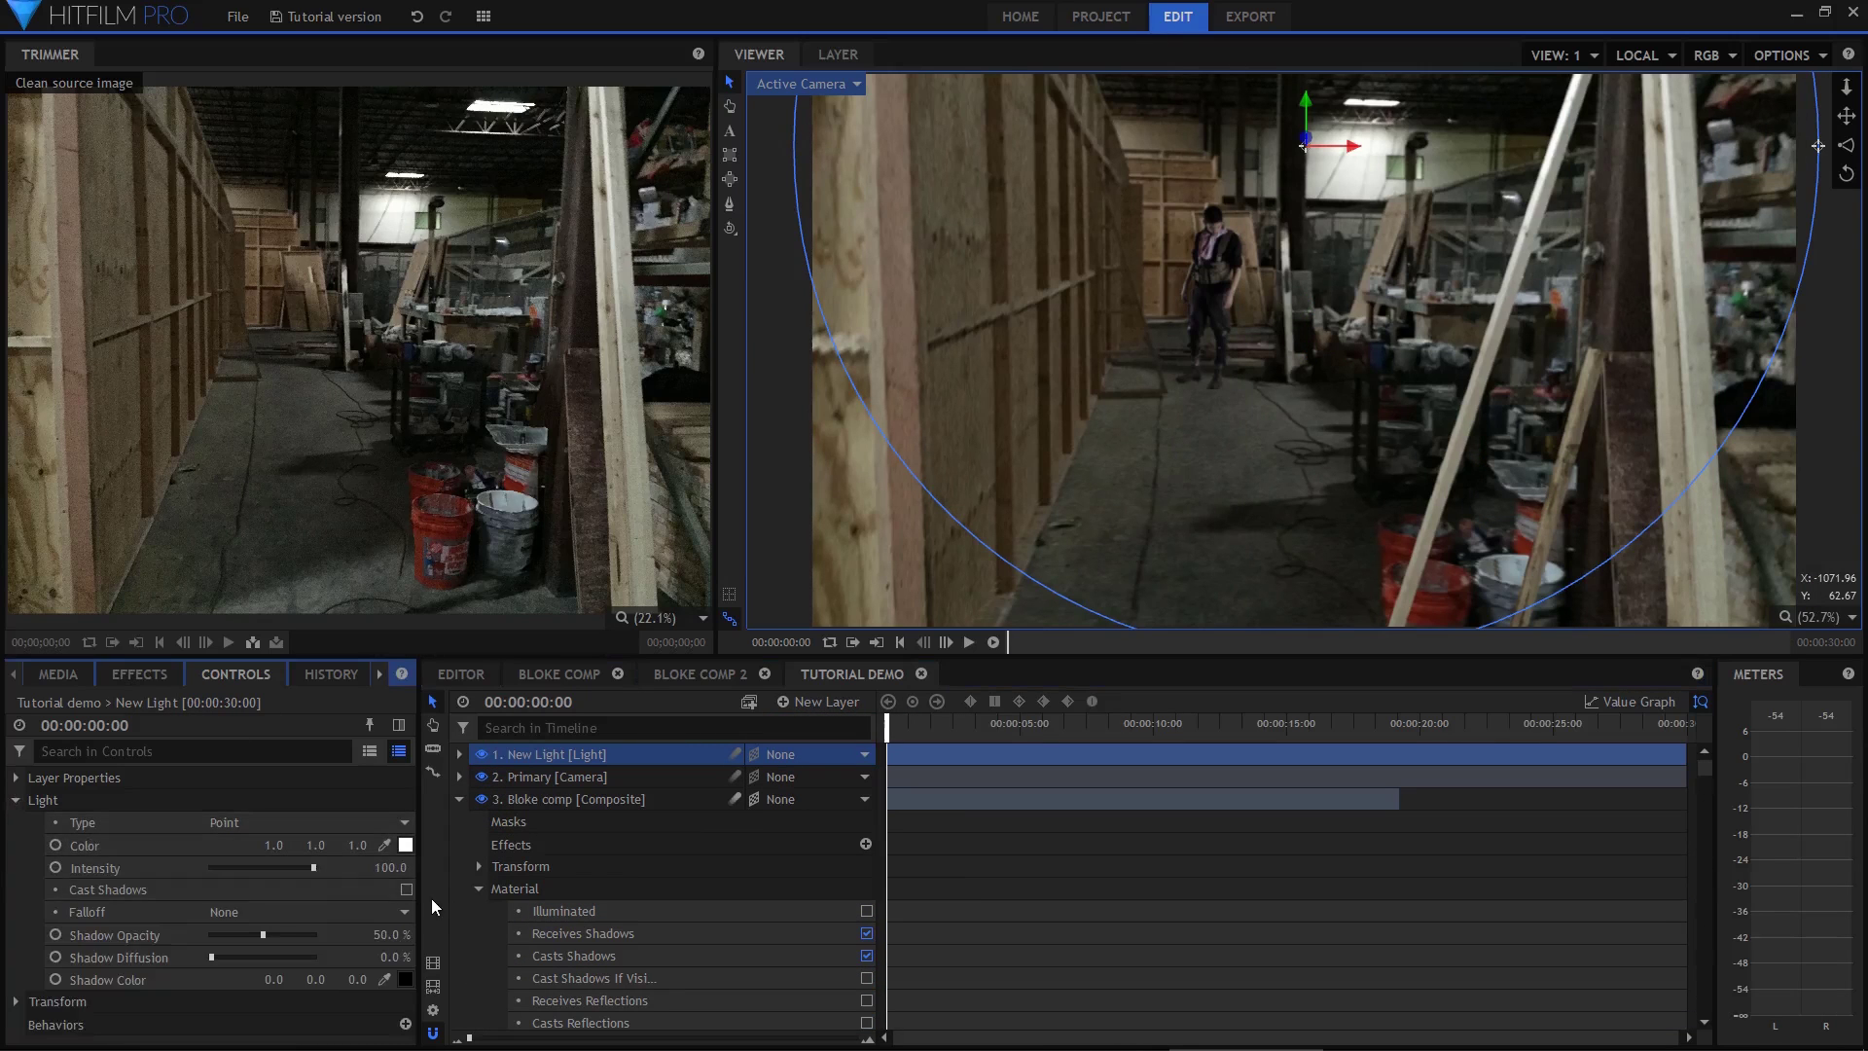
click(407, 890)
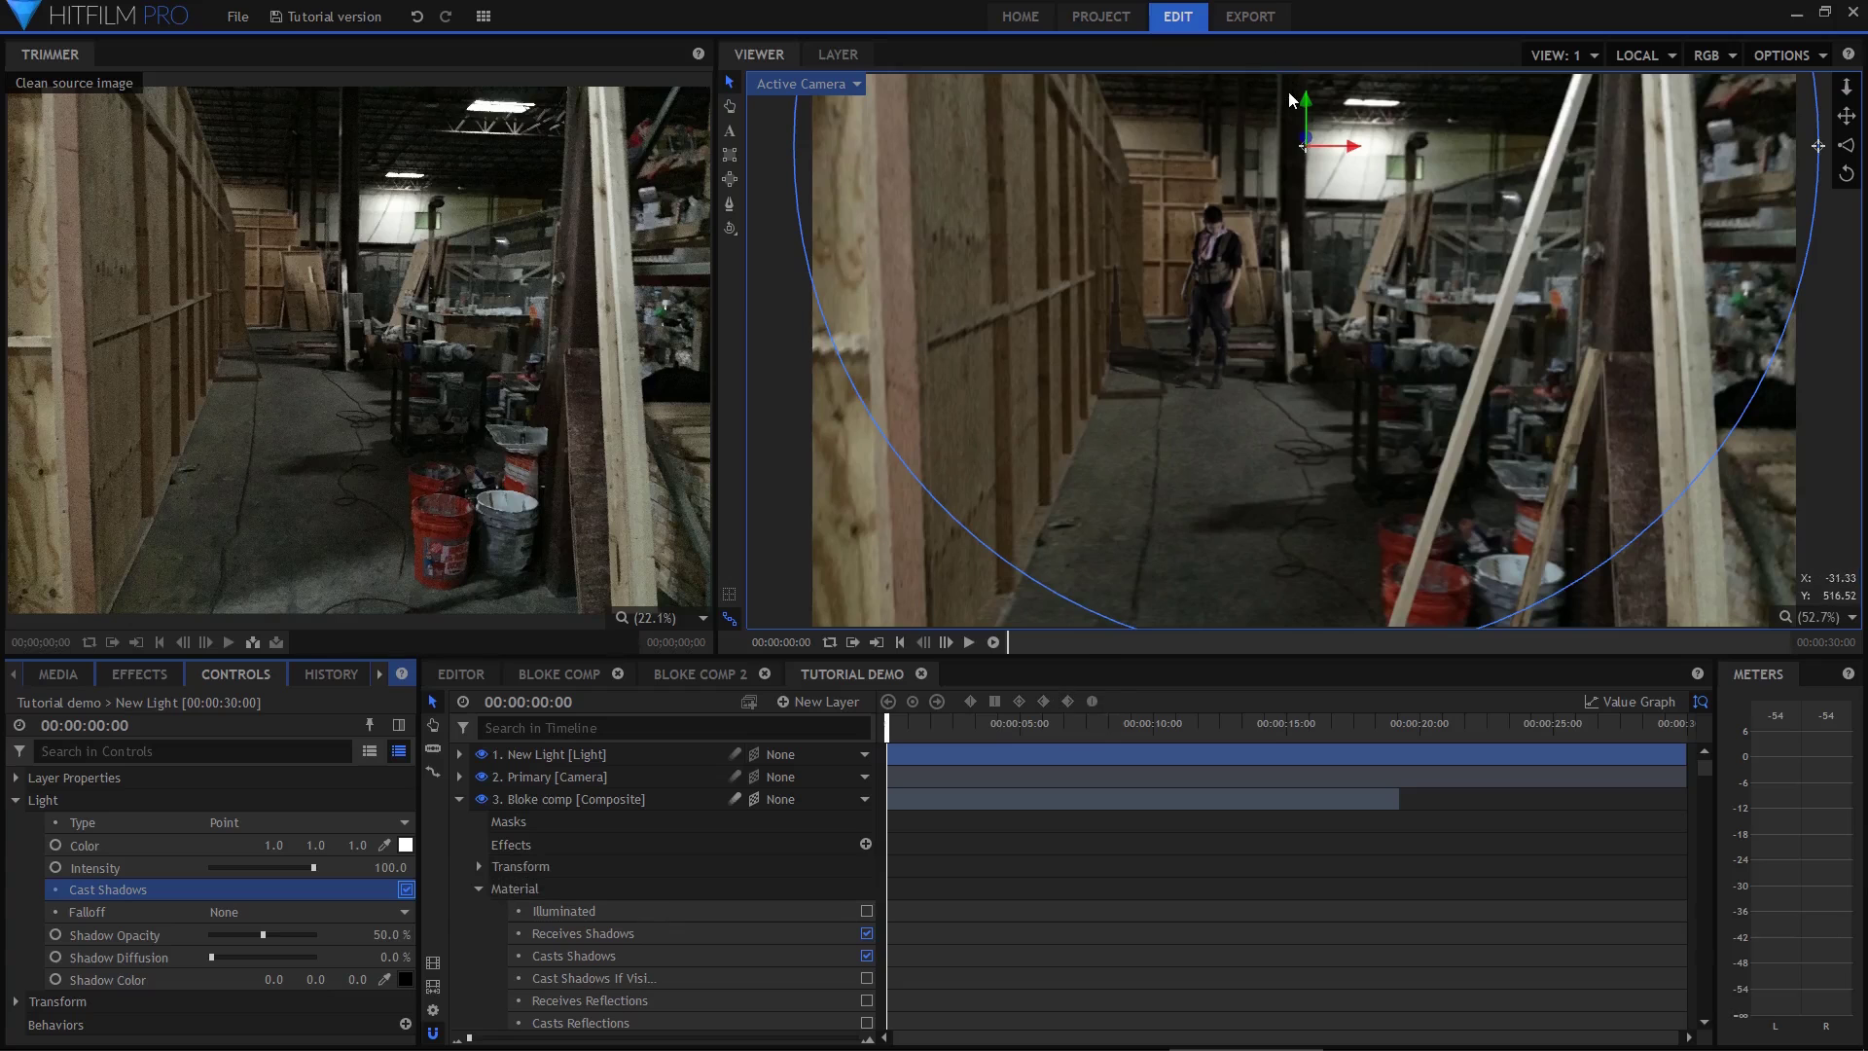
mouse_move(1289, 94)
mouse_down()
mouse_move(1333, 228)
mouse_move(1555, 230)
mouse_move(1354, 253)
mouse_move(1382, 253)
mouse_move(1252, 162)
mouse_move(1296, 183)
mouse_move(1261, 75)
mouse_up()
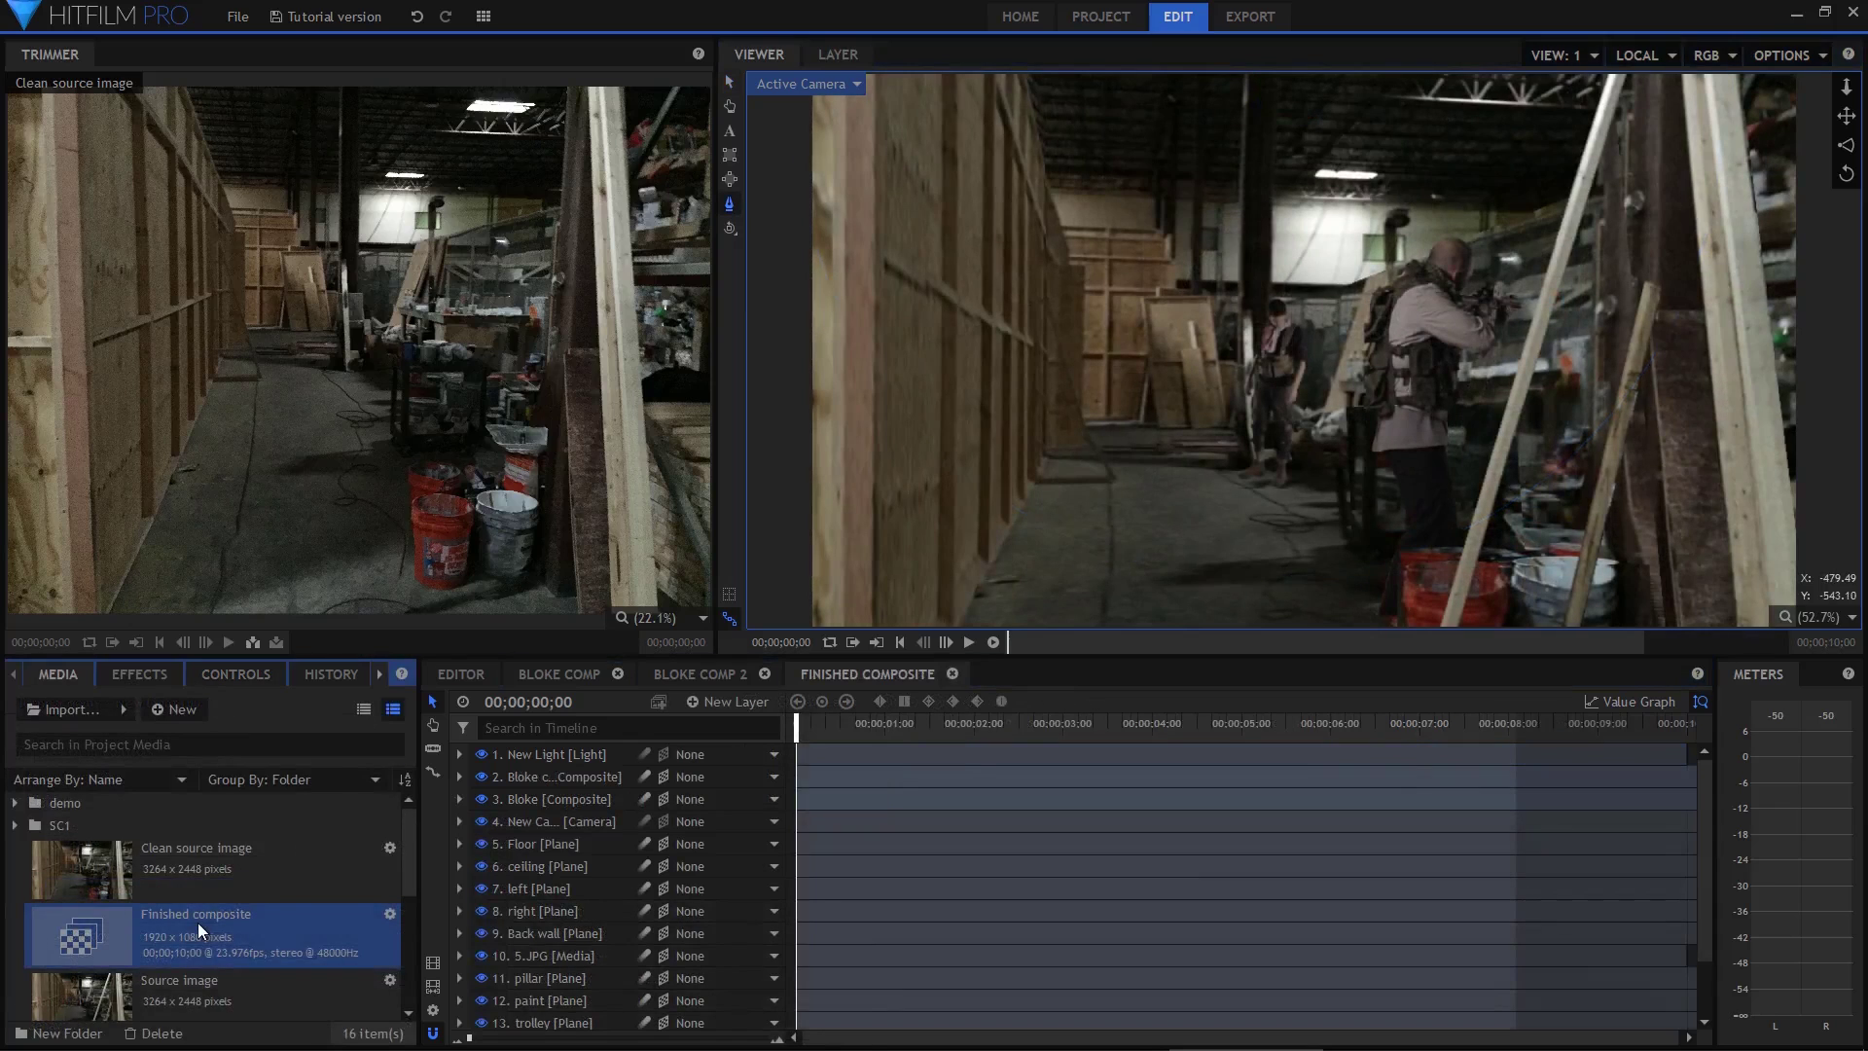
Duplicate the Finished composite as Scan, open it, and filter its layers for 'il'
key(ctrl+d)
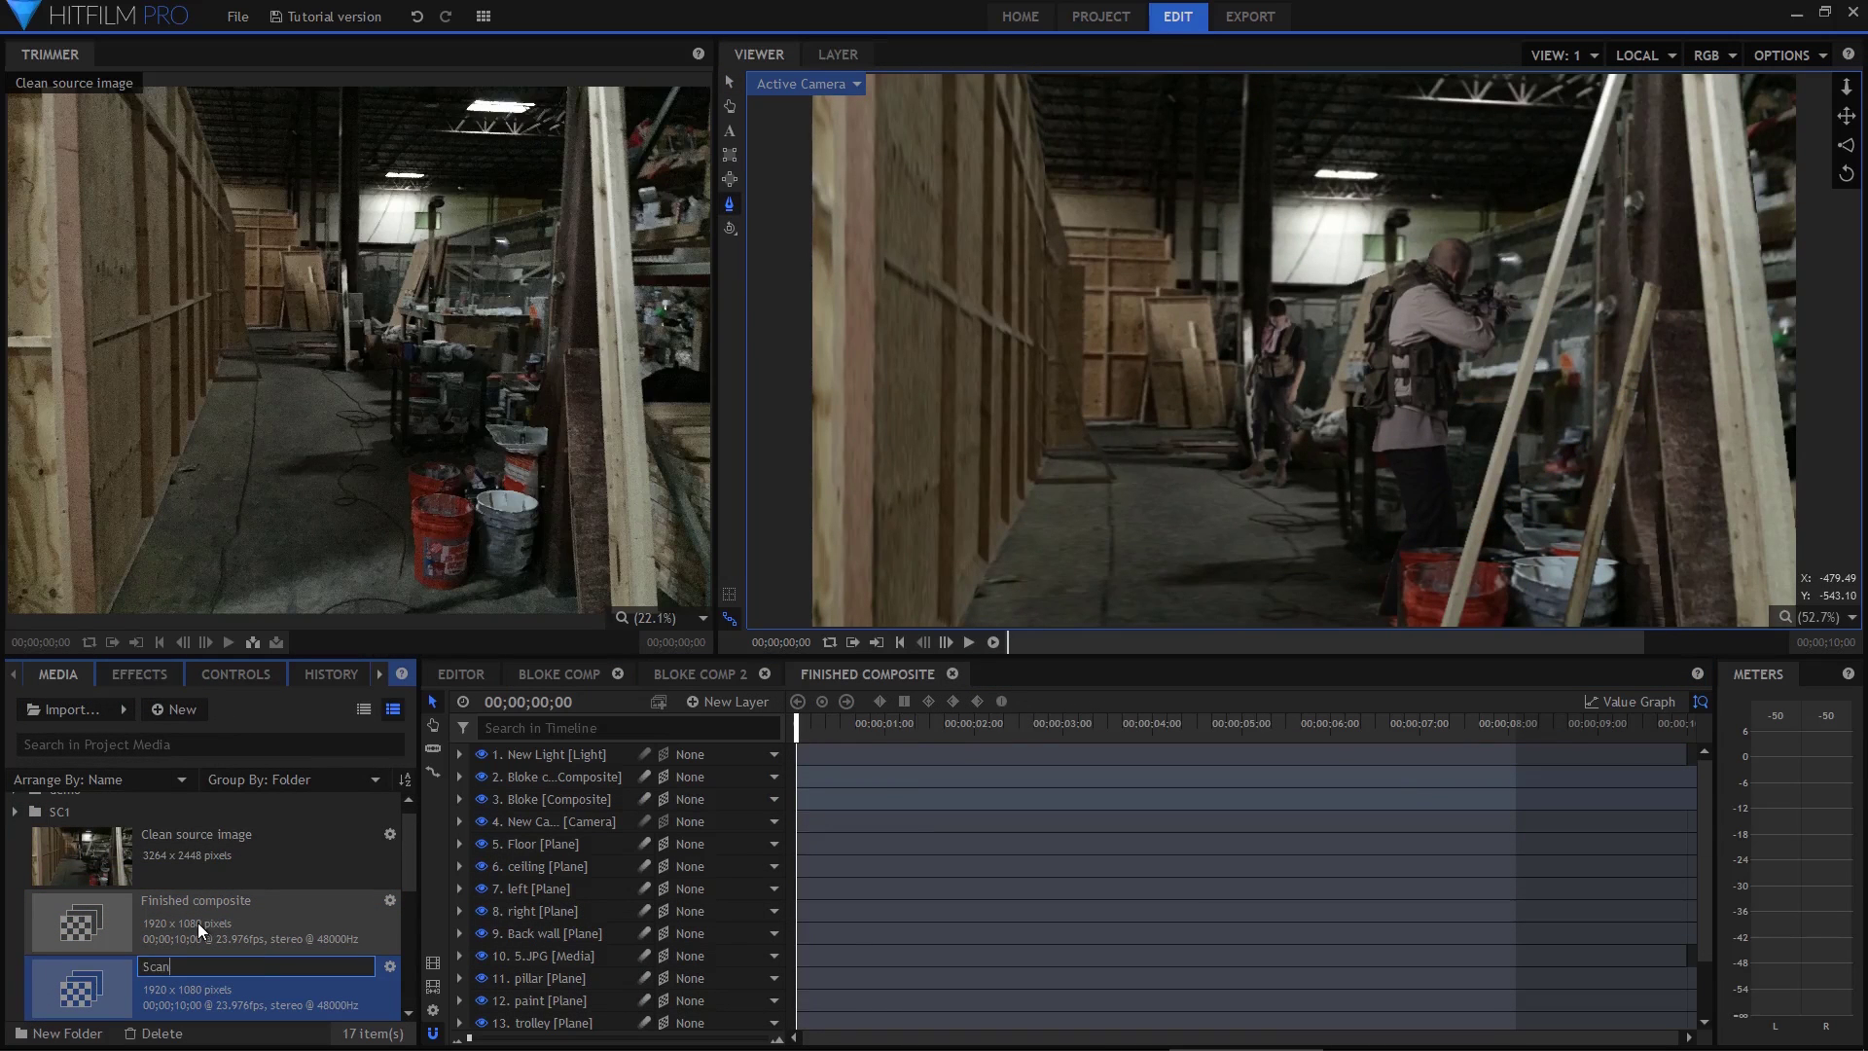
double_click(144, 984)
click(623, 728)
text(illuminated)
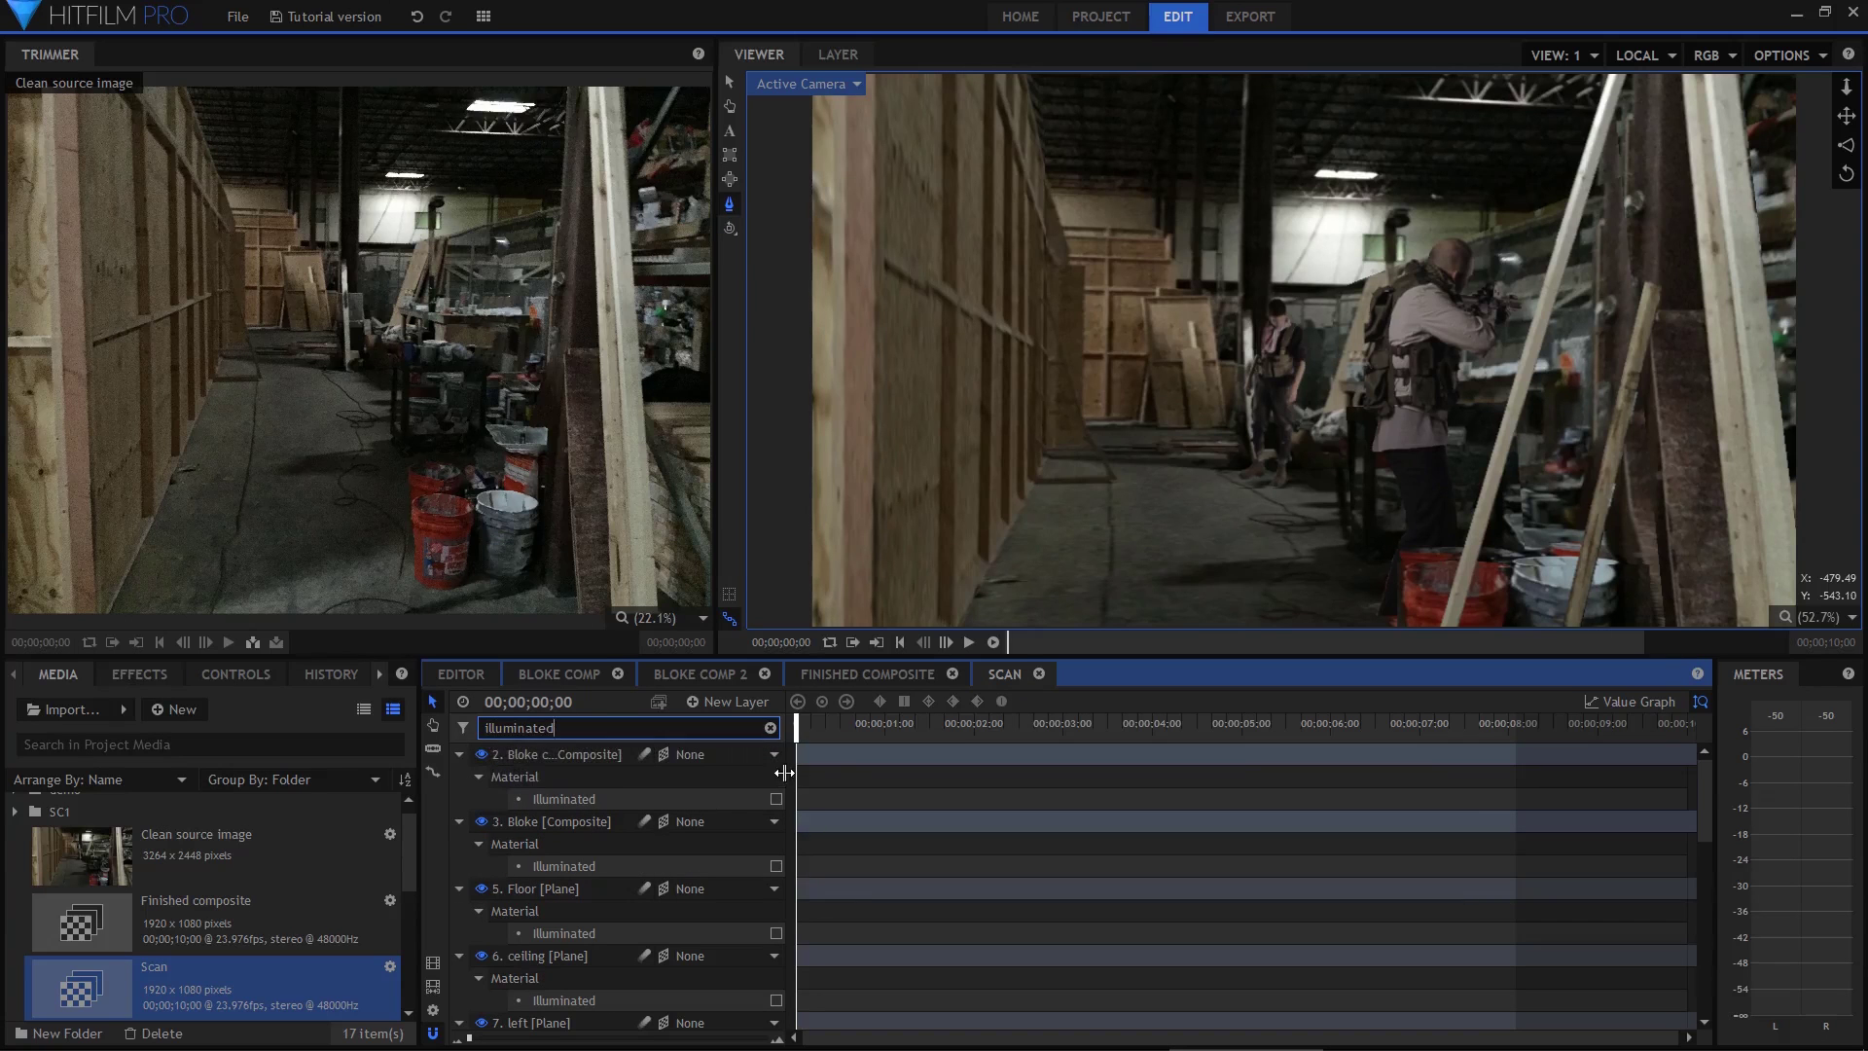
Turn on Illuminated for ceiling, right, 5.JPG, pillar, paint and trolley, then hide New Light
click(776, 872)
click(775, 1006)
scroll(778, 992, down, 2)
click(776, 973)
scroll(779, 973, down, 2)
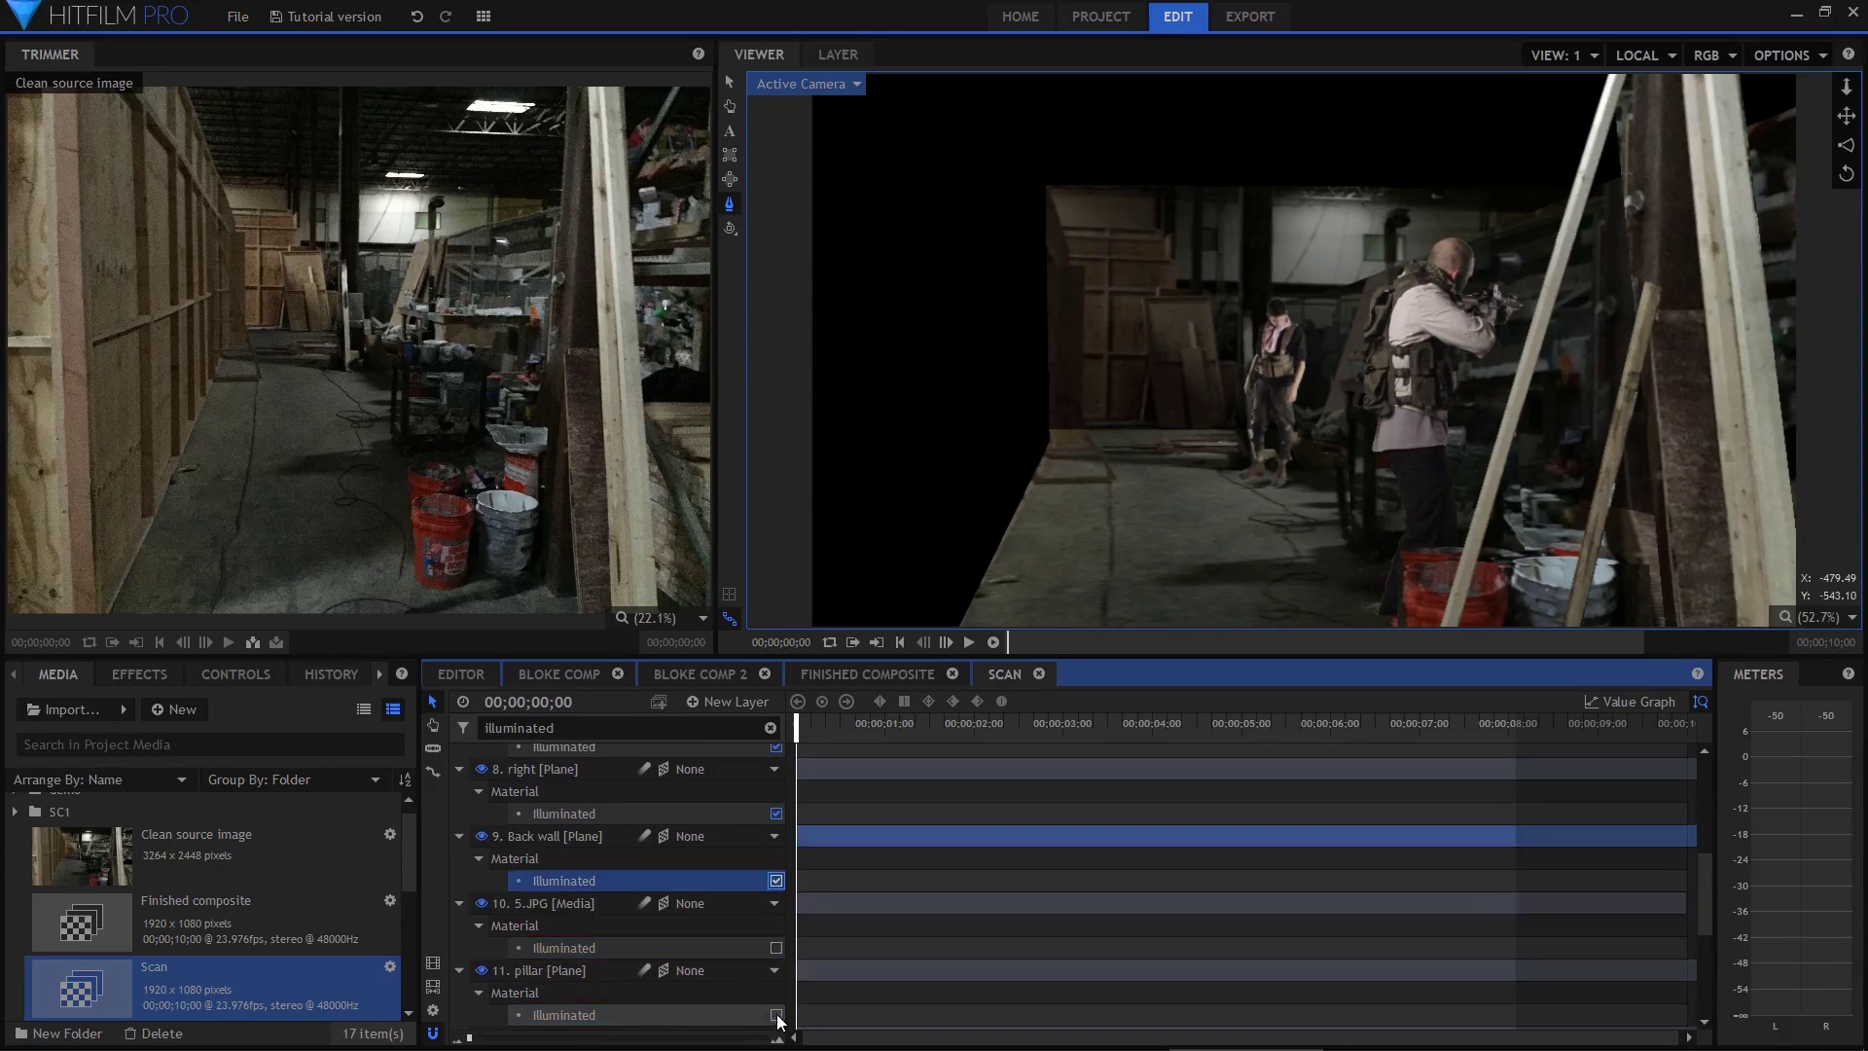
click(776, 970)
scroll(778, 970, down, 2)
click(775, 963)
scroll(778, 970, down, 2)
click(775, 963)
click(770, 728)
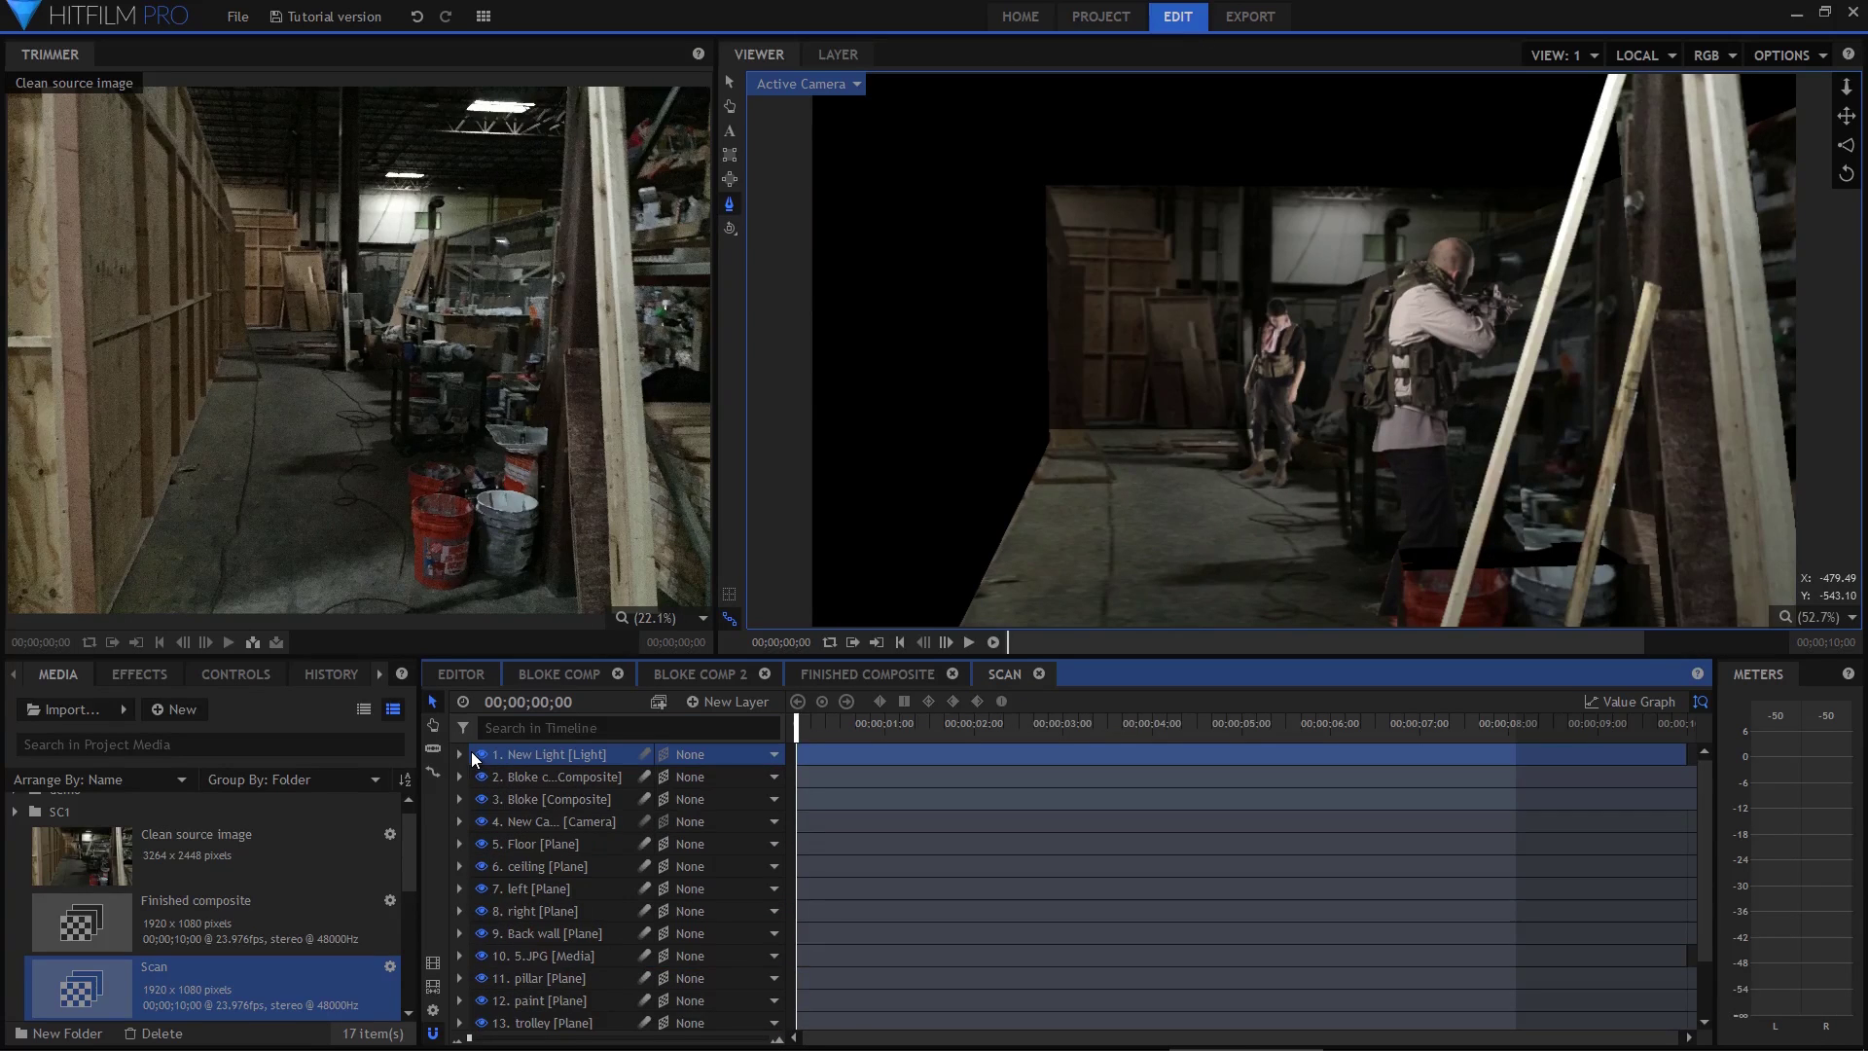
click(481, 757)
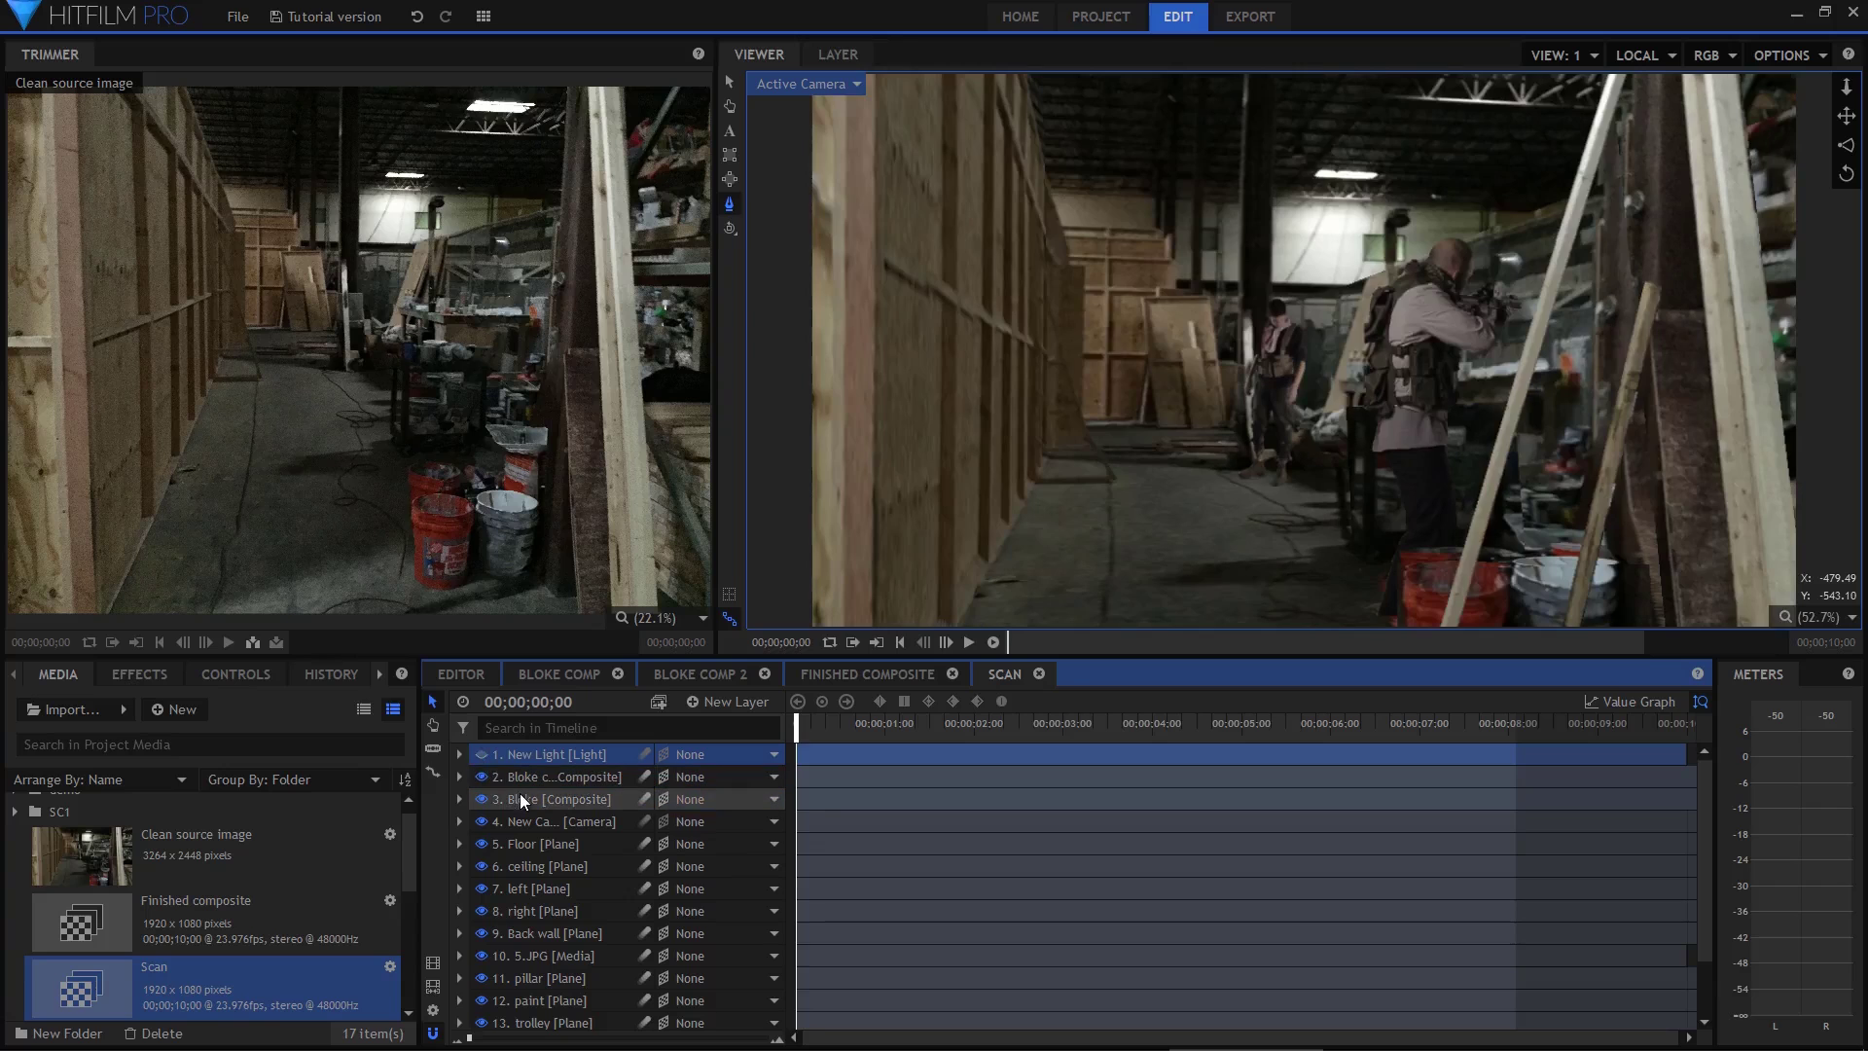
Add a new pure green light with Linear falloff to the Scan composite
click(747, 703)
click(732, 827)
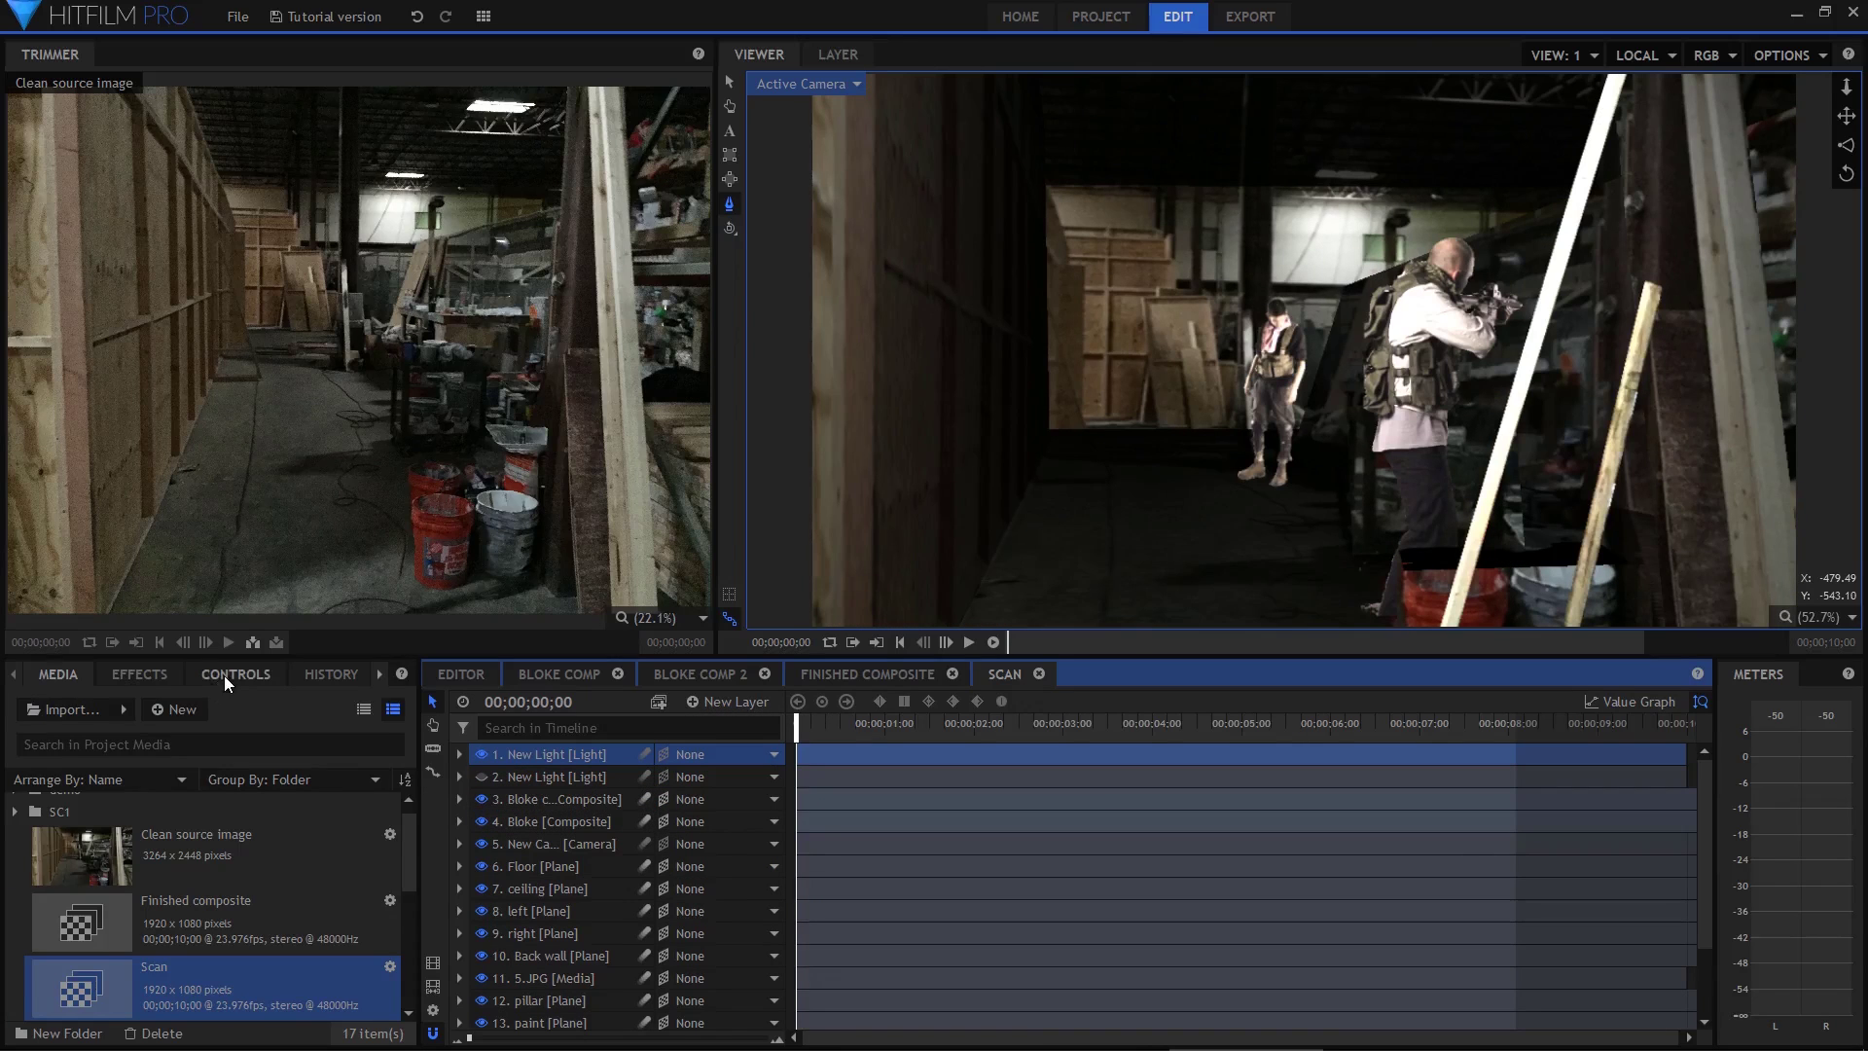
click(235, 674)
click(15, 800)
click(405, 844)
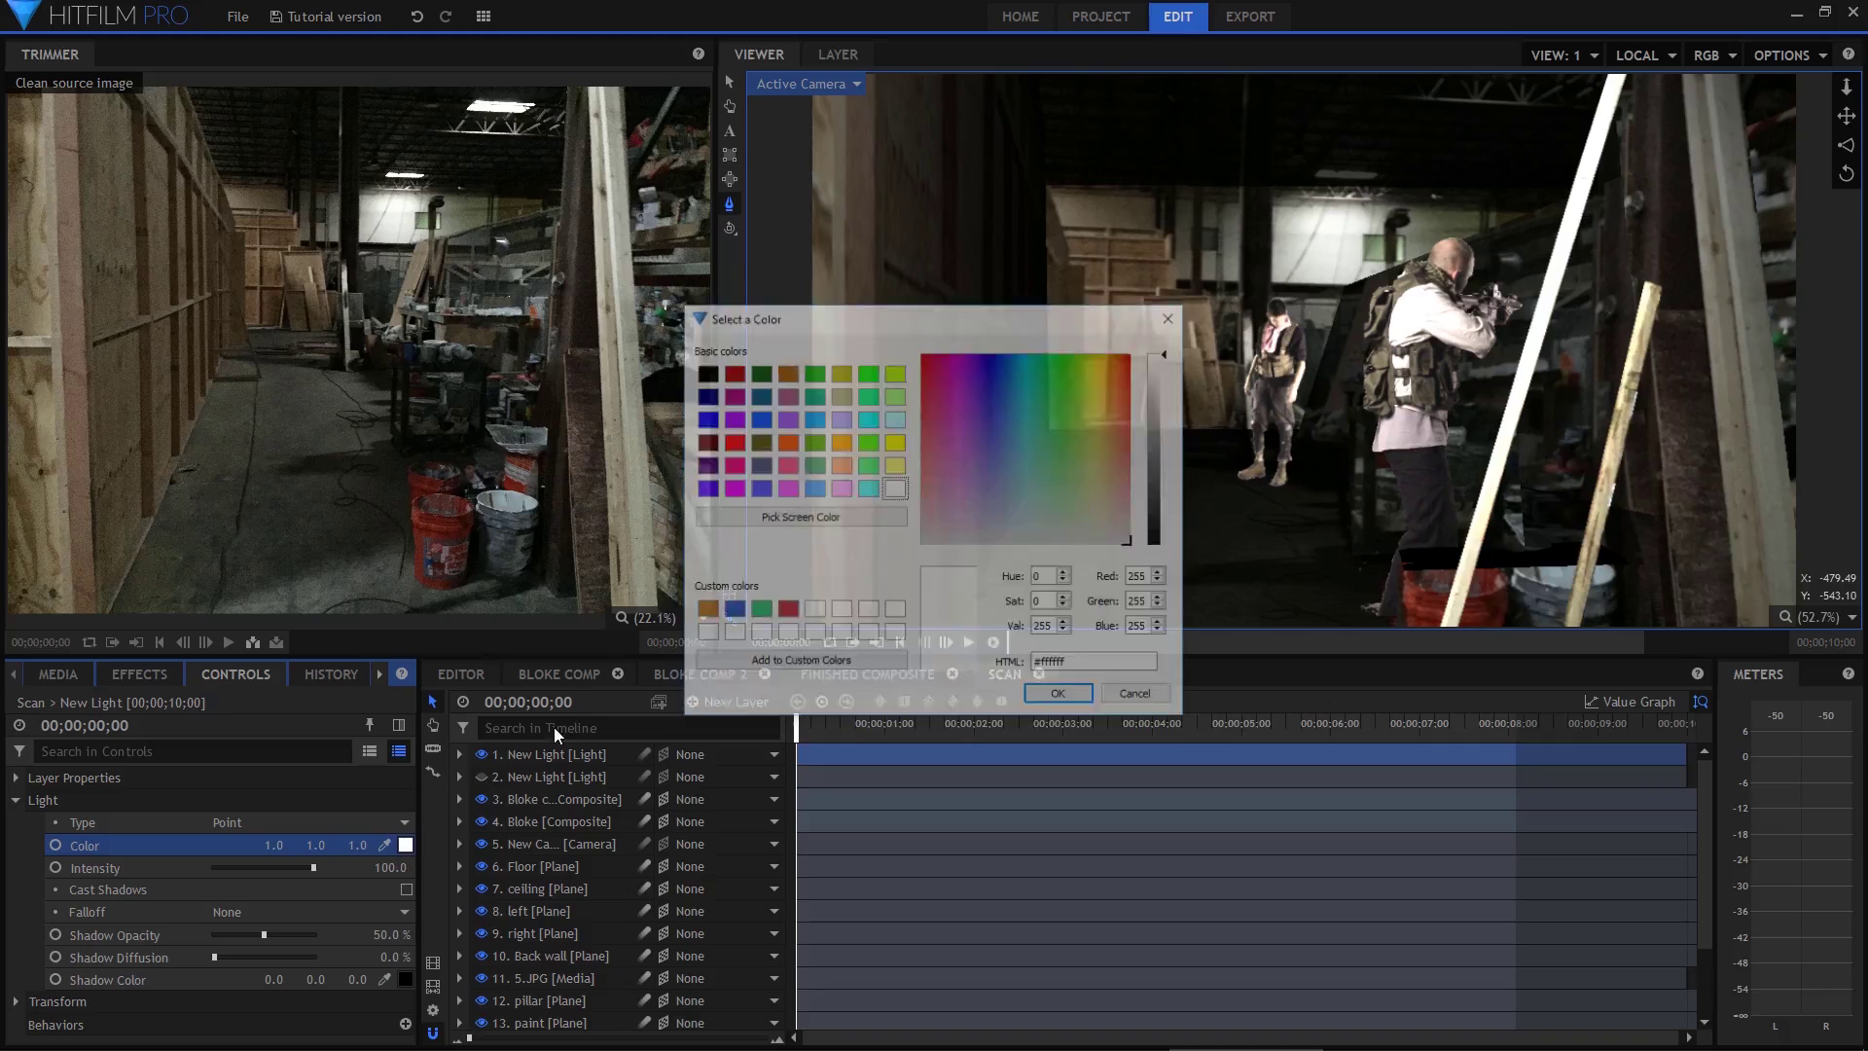
click(867, 371)
click(1046, 699)
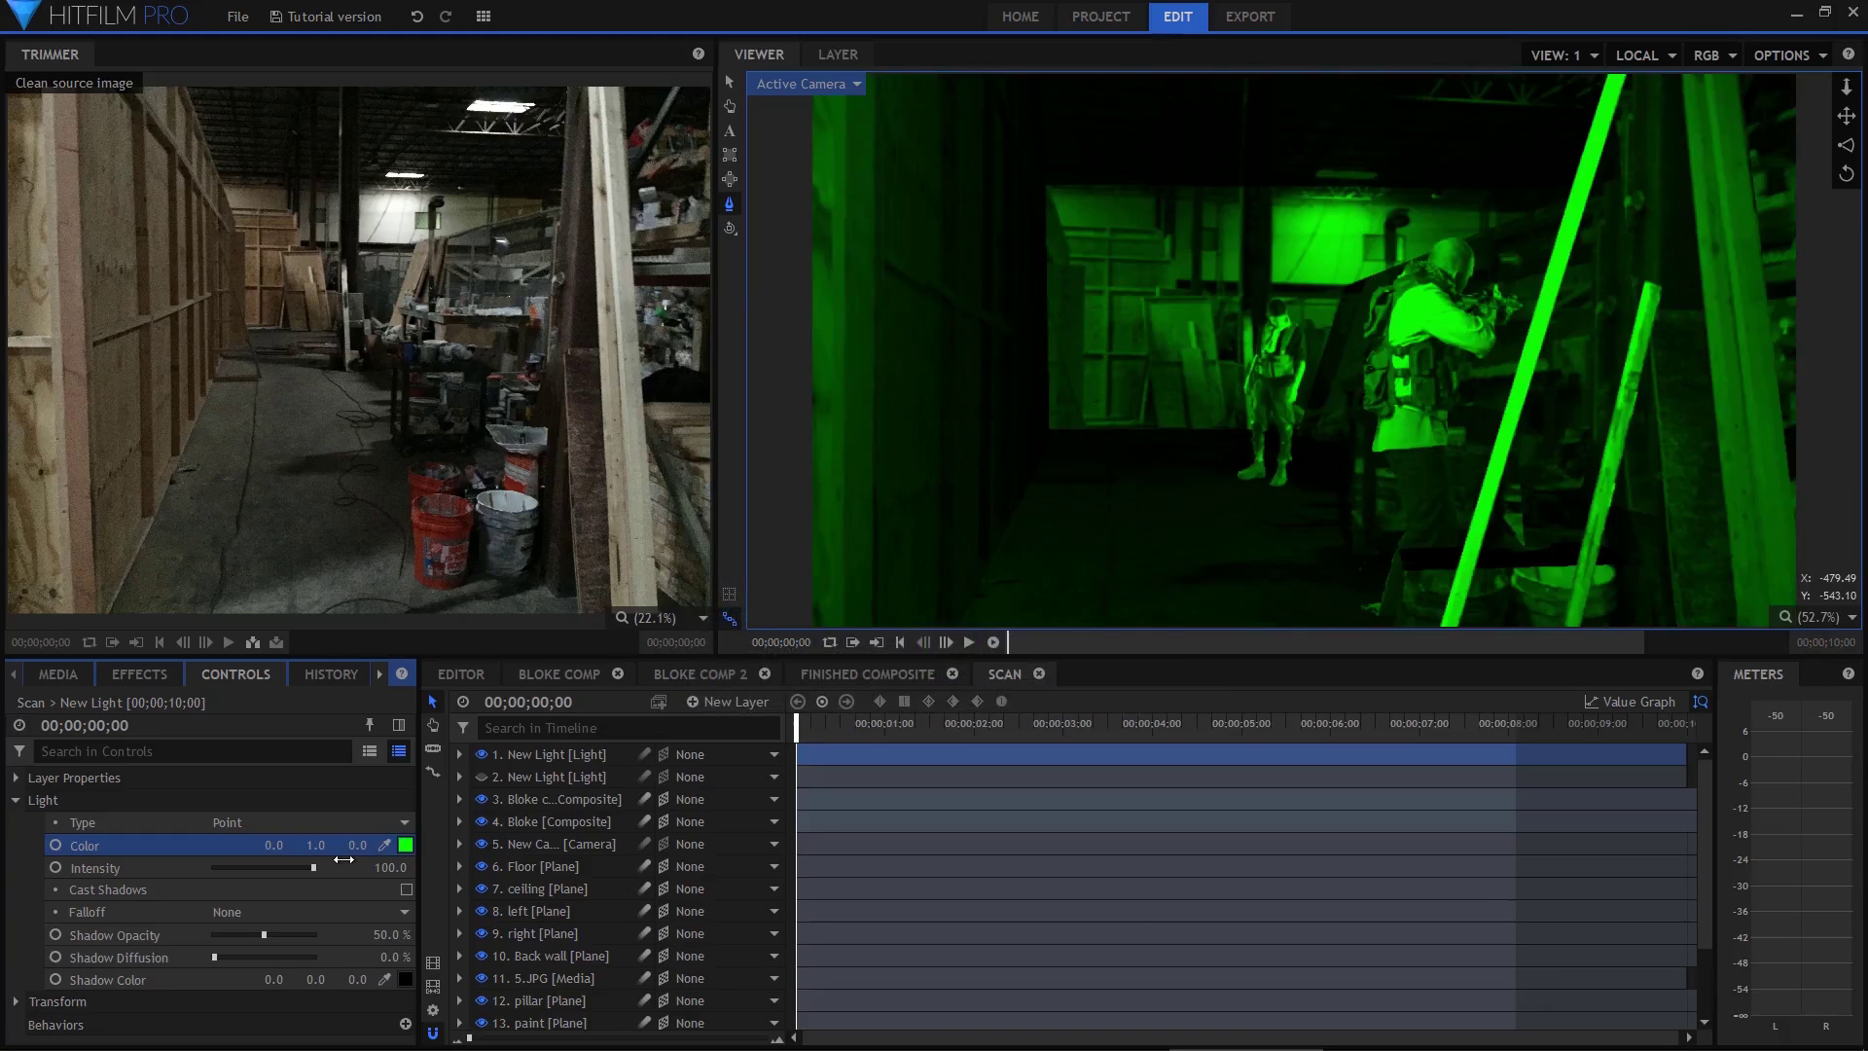
click(243, 911)
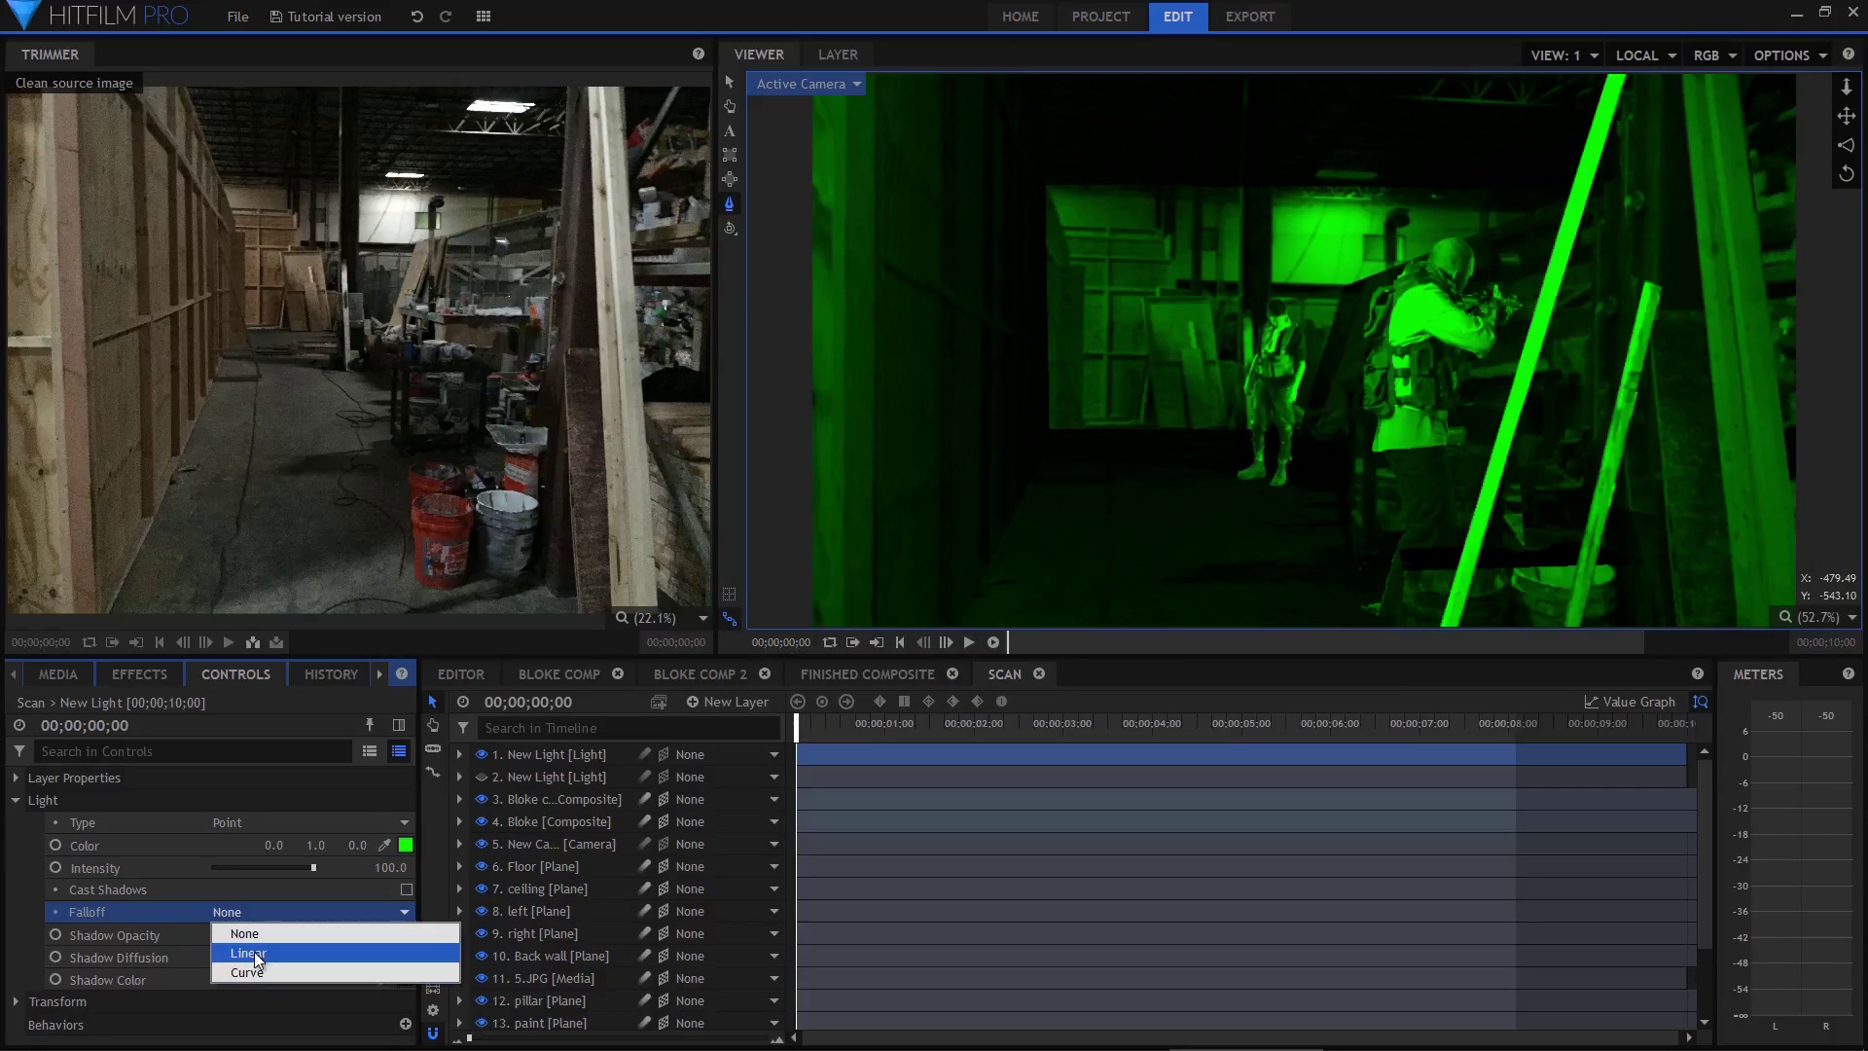
click(259, 957)
Keyframe the green light's depth position, pushing it far back by about 3 seconds 22 frames
click(460, 755)
click(477, 800)
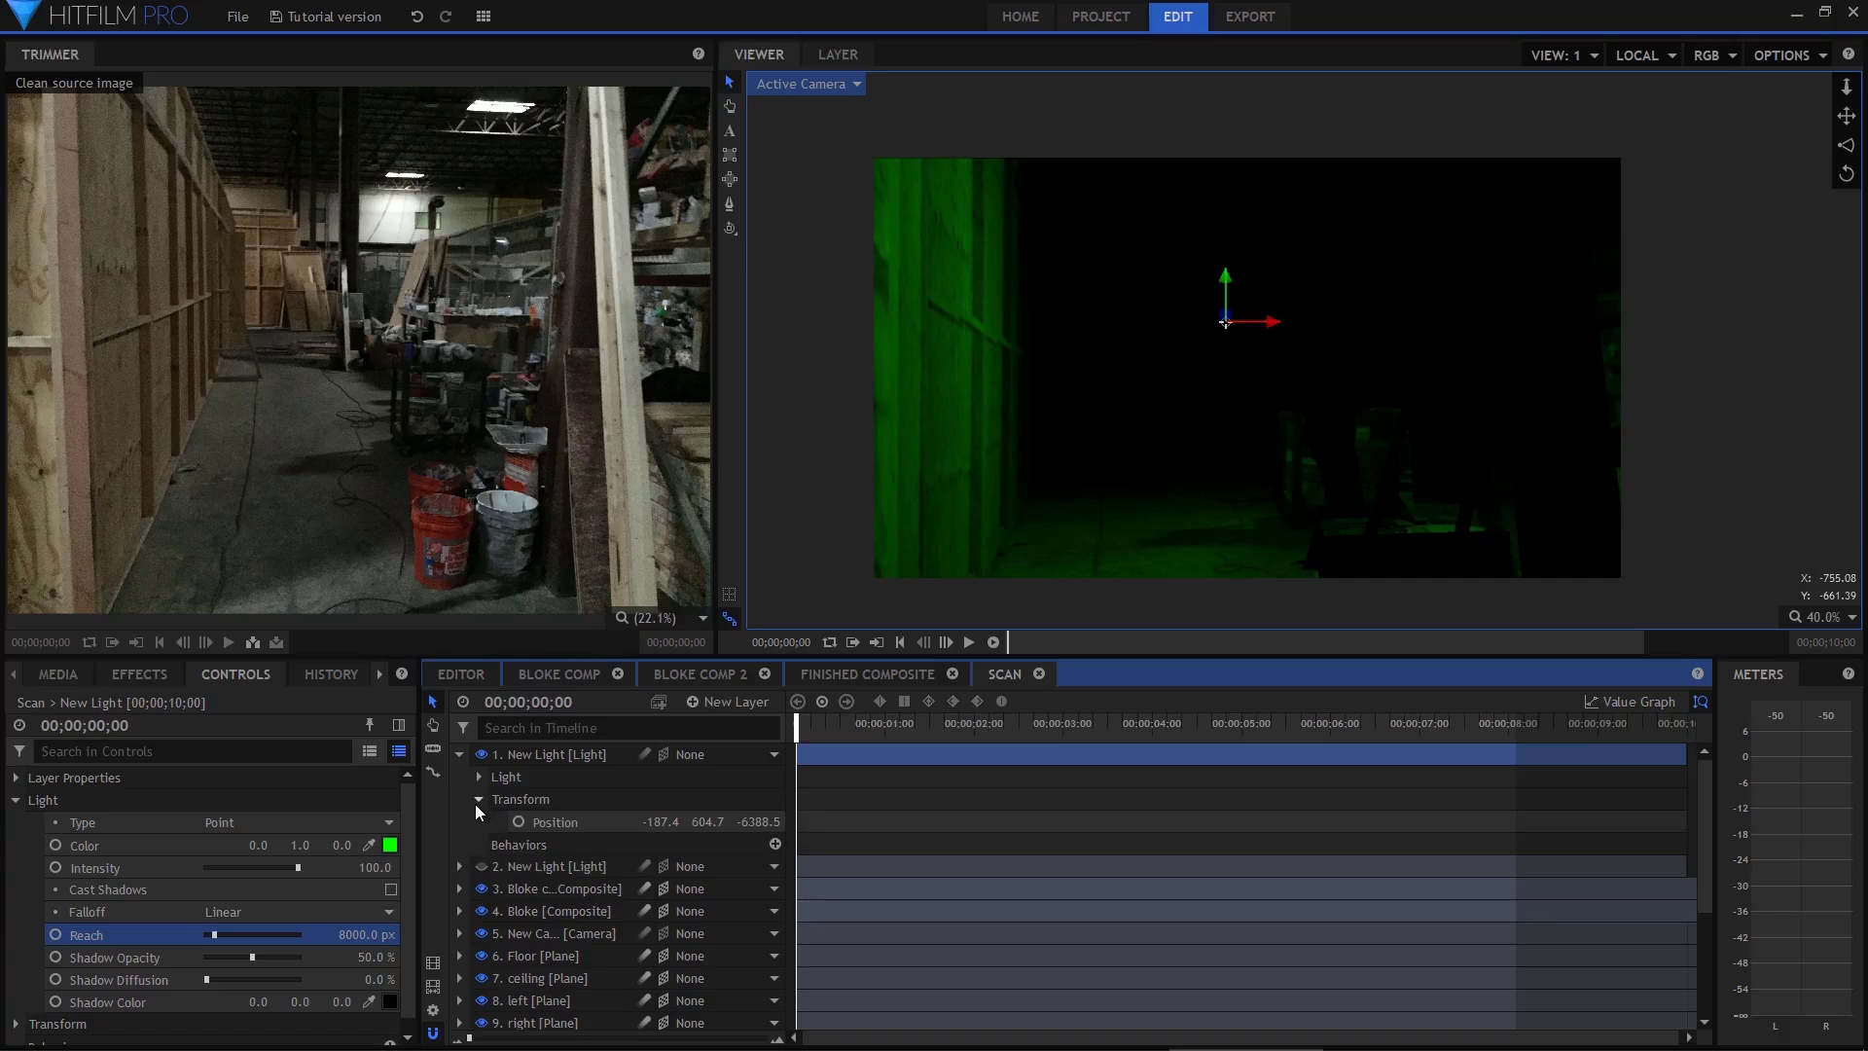
drag(744, 822, 700, 822)
click(518, 823)
click(1148, 723)
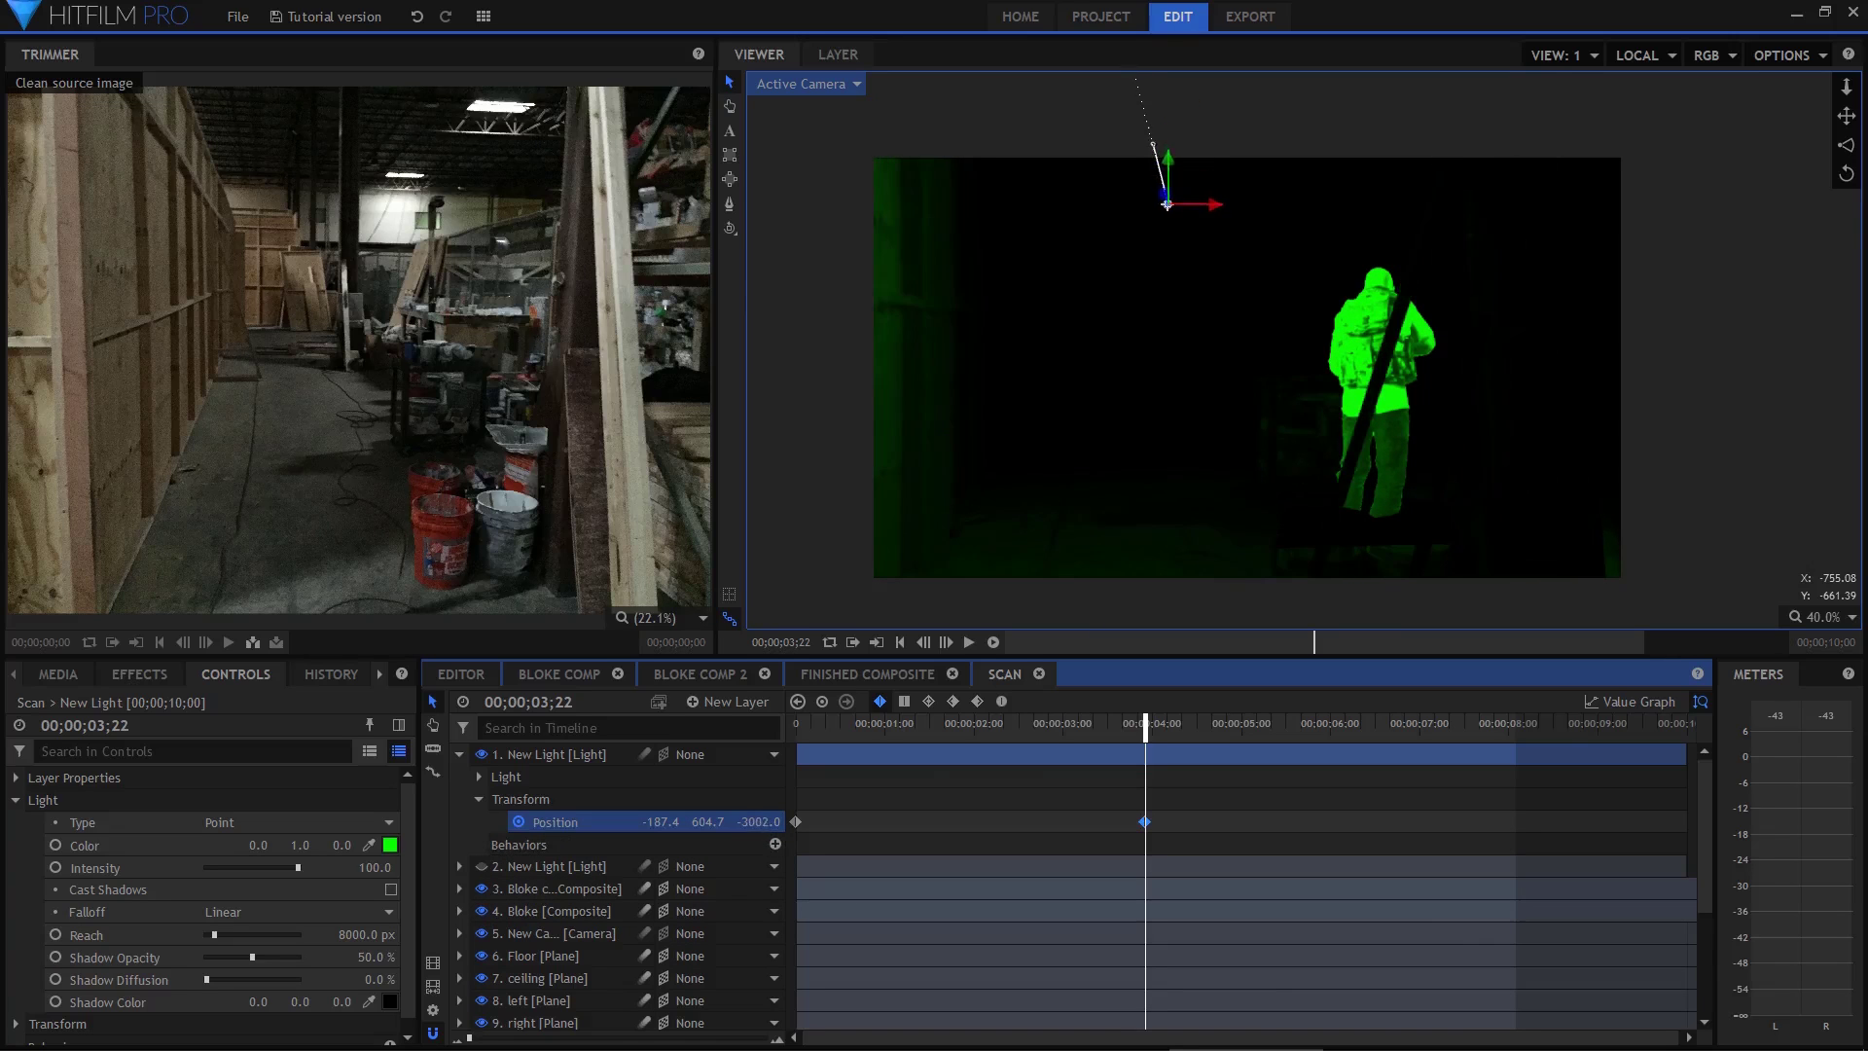
drag(1172, 241, 1243, 409)
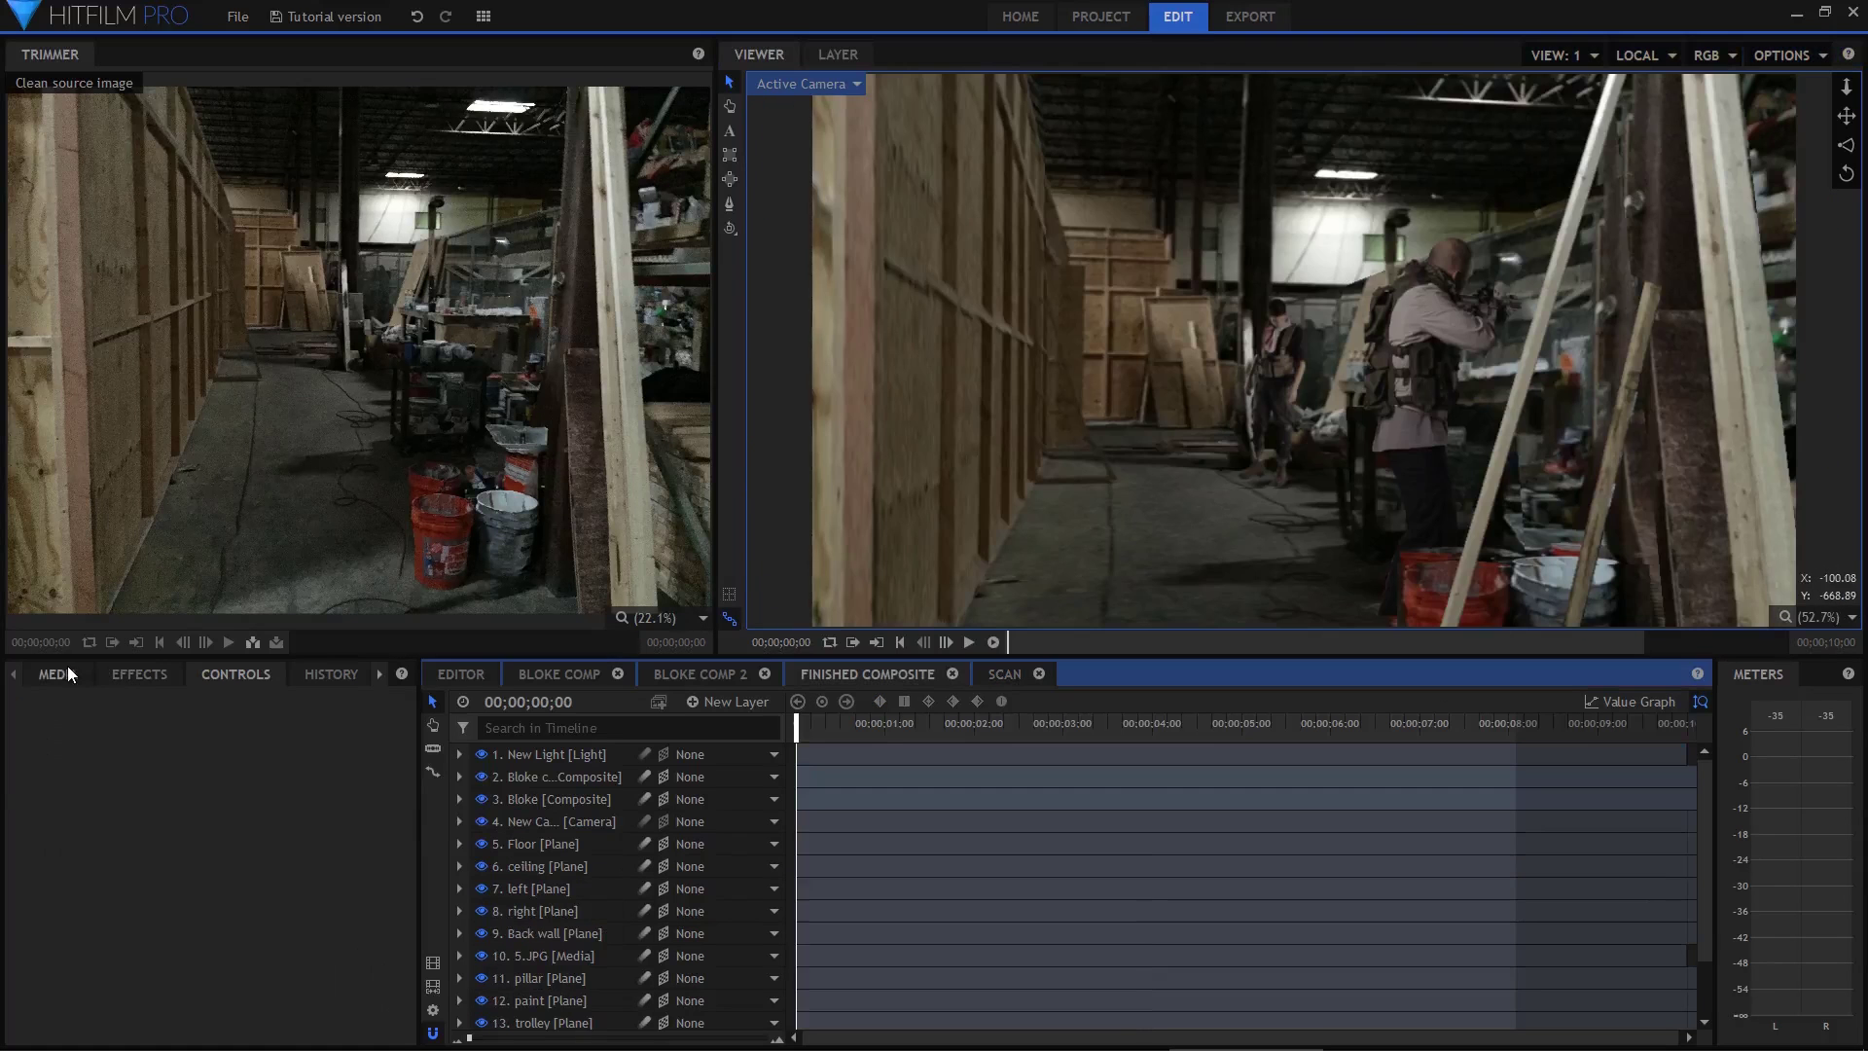
Place the Scan composite atop the Finished composite with Add blend, then scrub two frames to preview
click(59, 675)
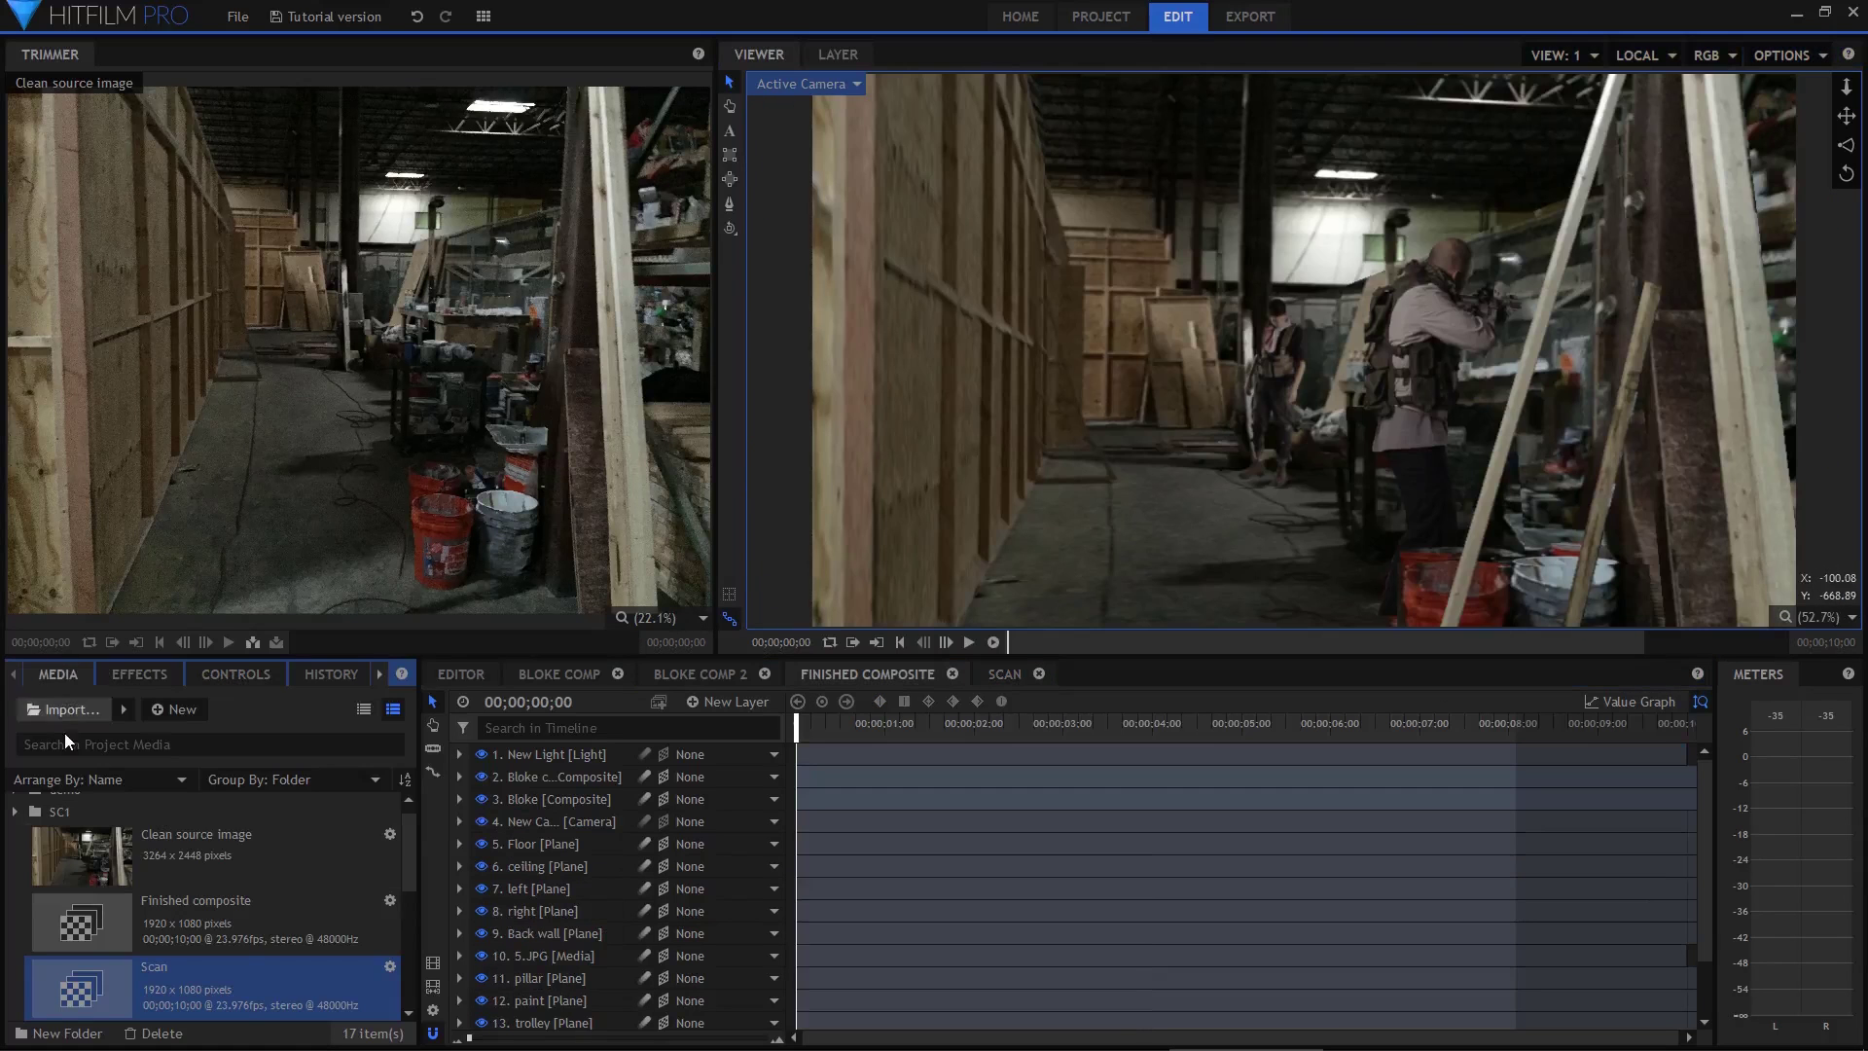
drag(218, 958, 542, 756)
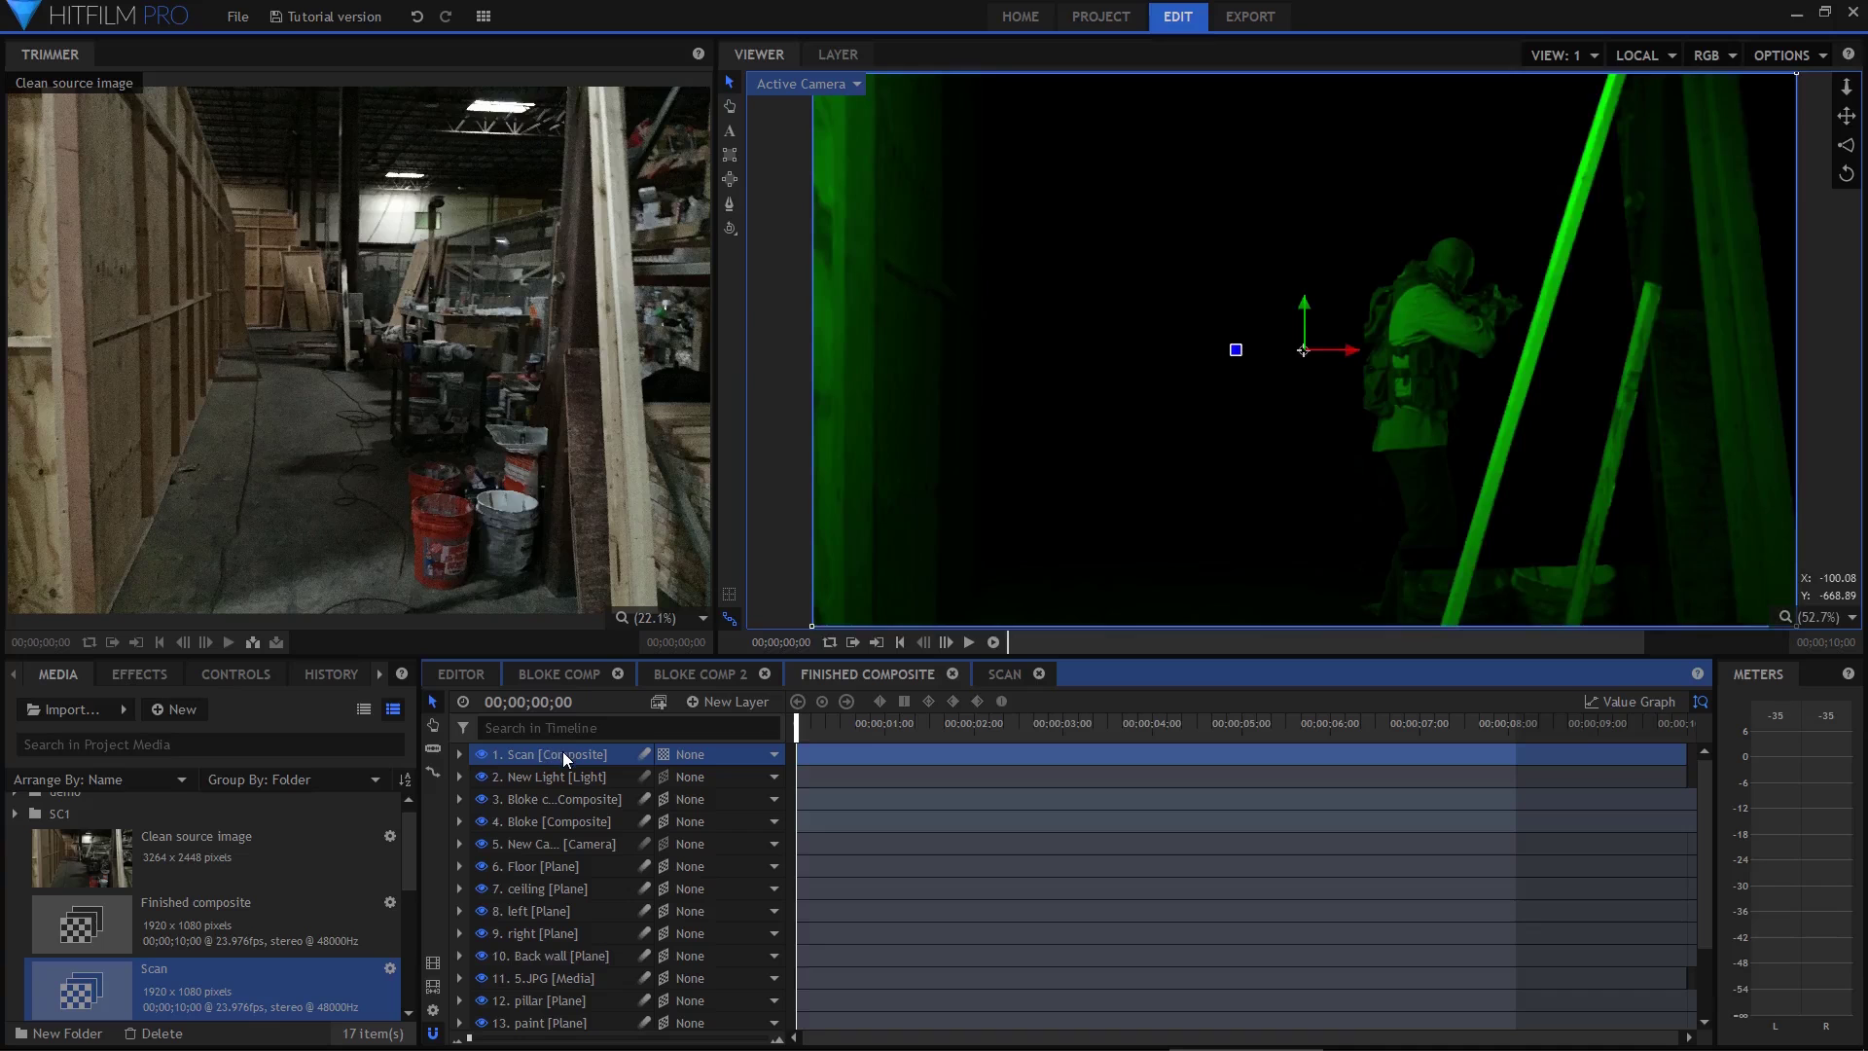
double_click(557, 760)
click(15, 777)
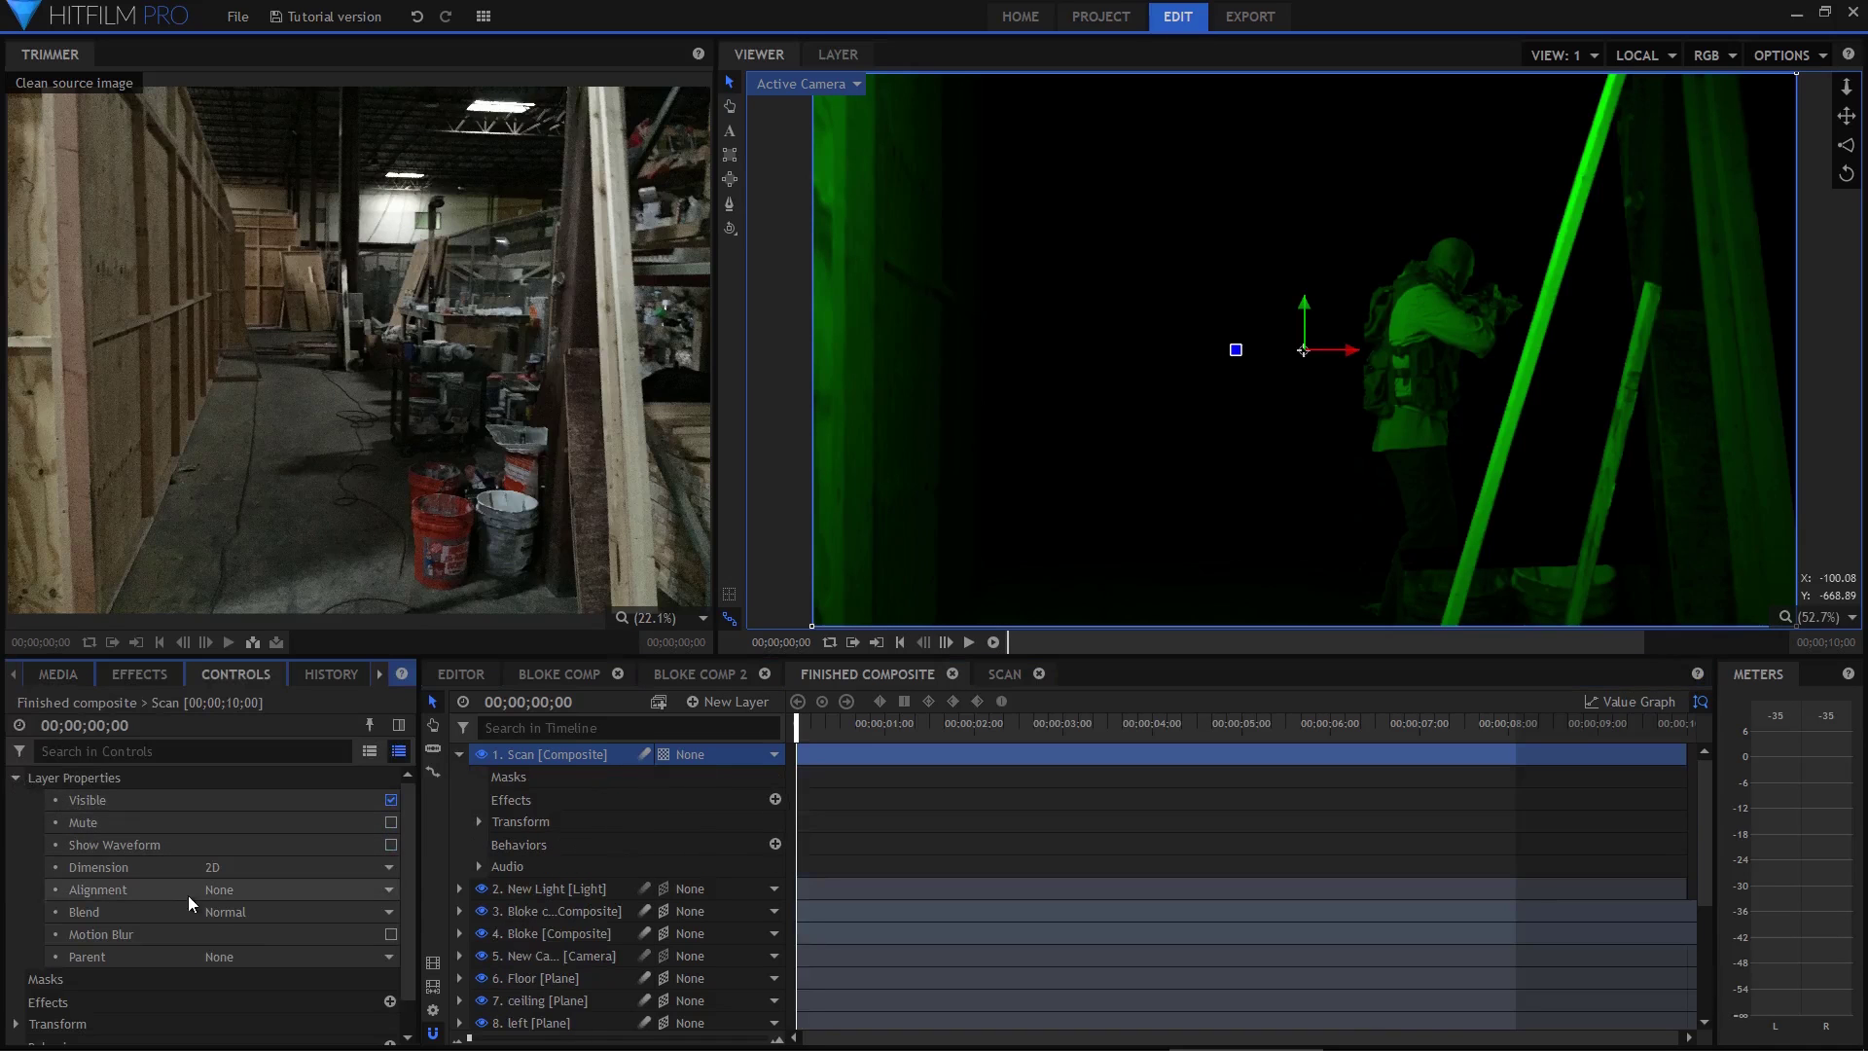
click(229, 915)
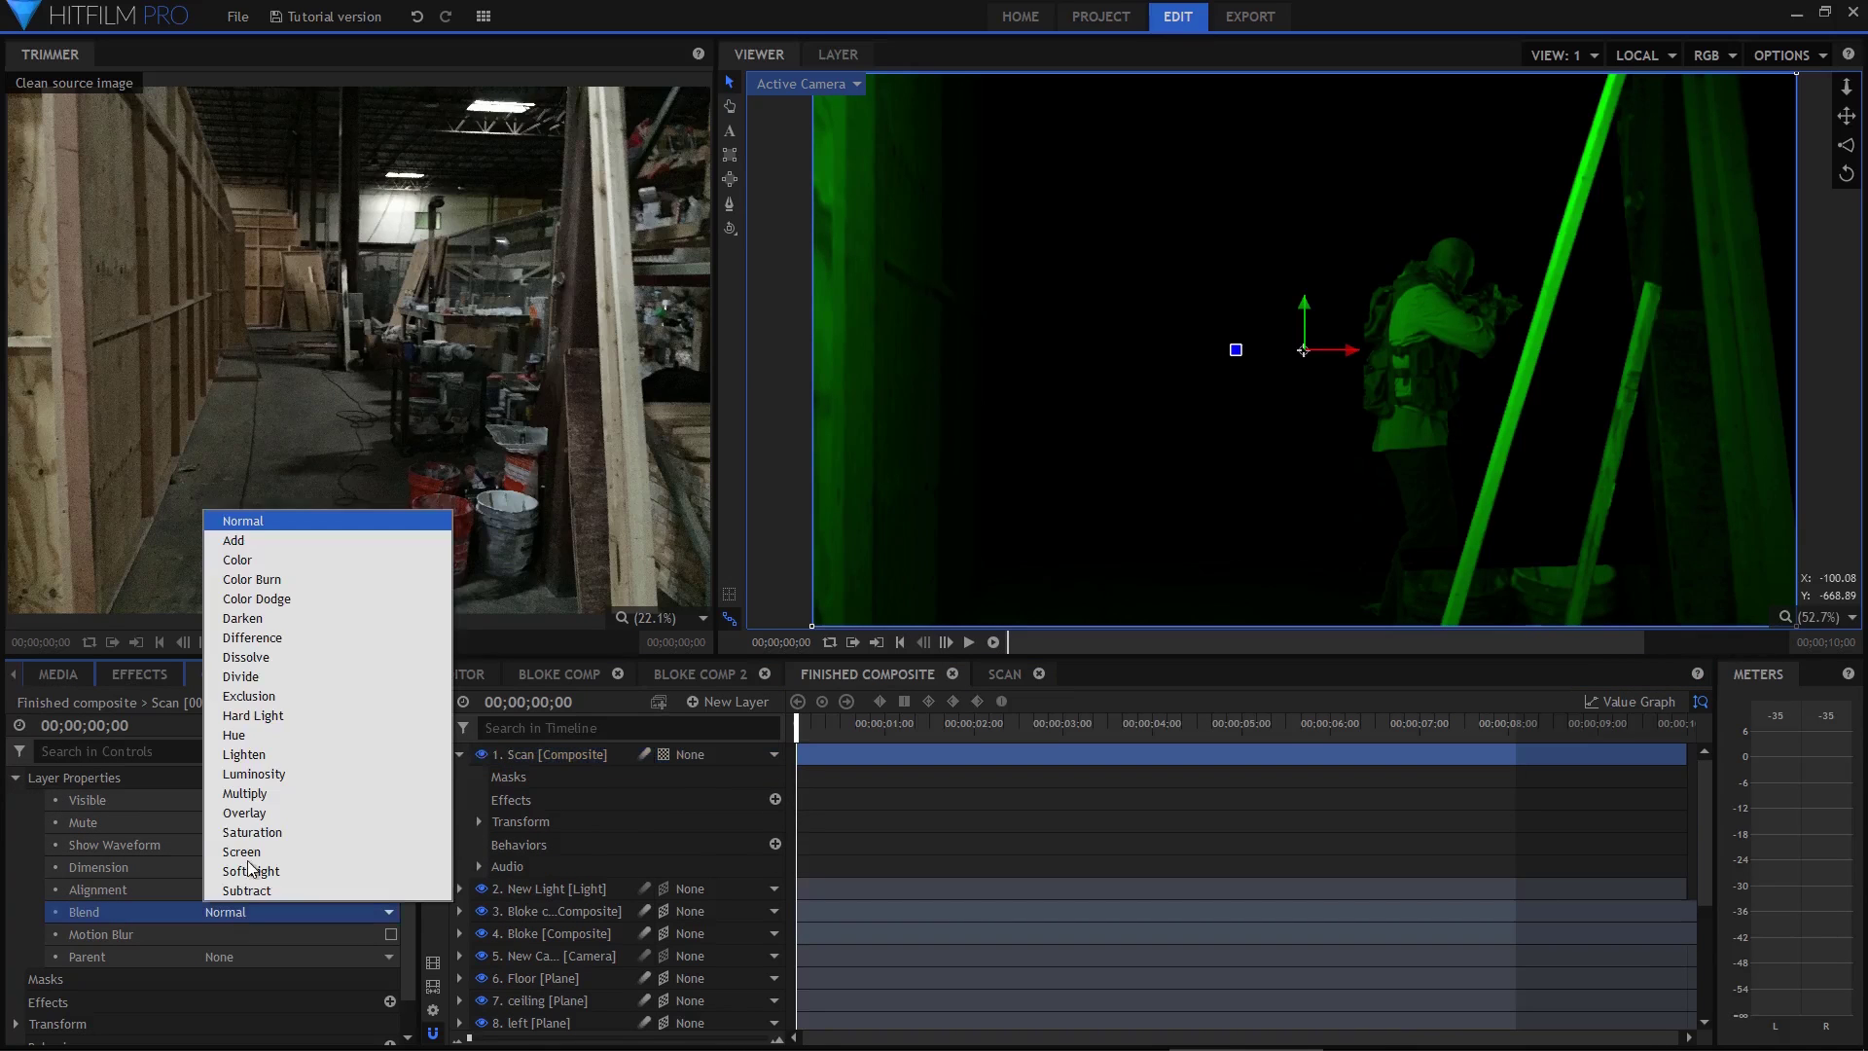
click(235, 541)
click(801, 724)
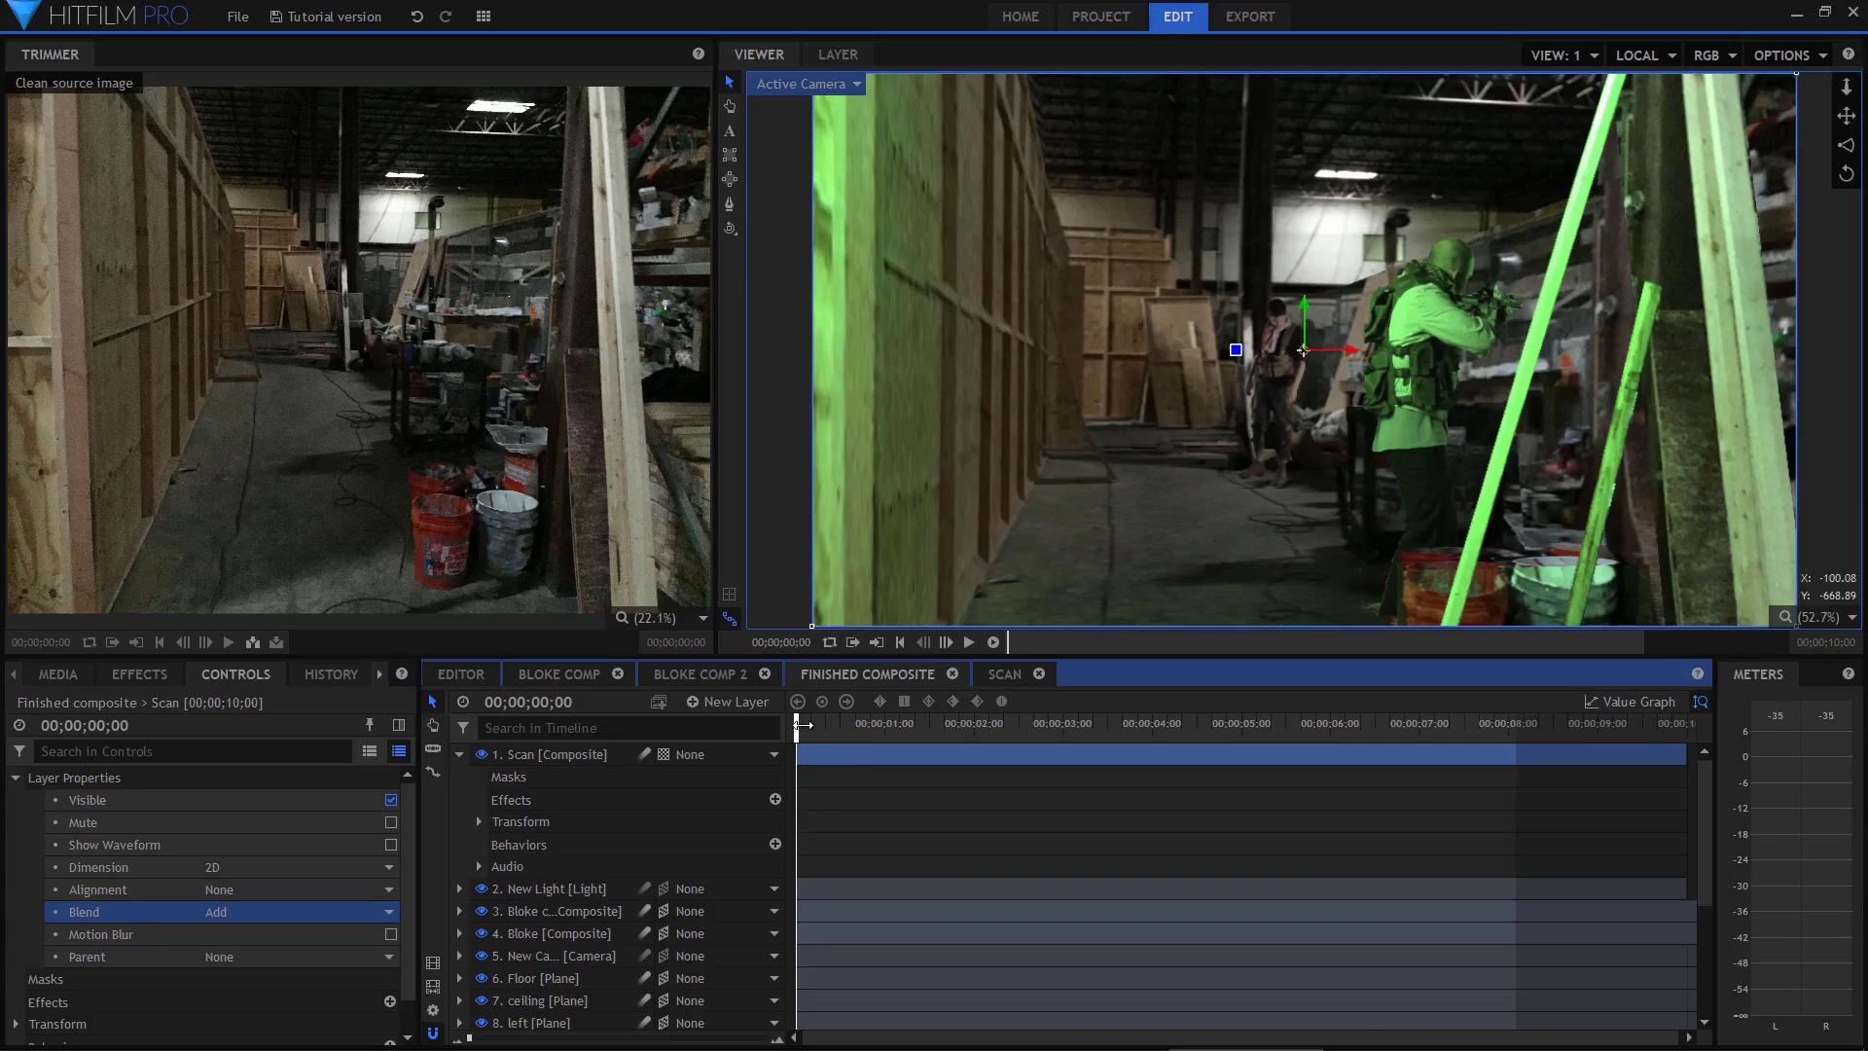
drag(812, 727, 869, 742)
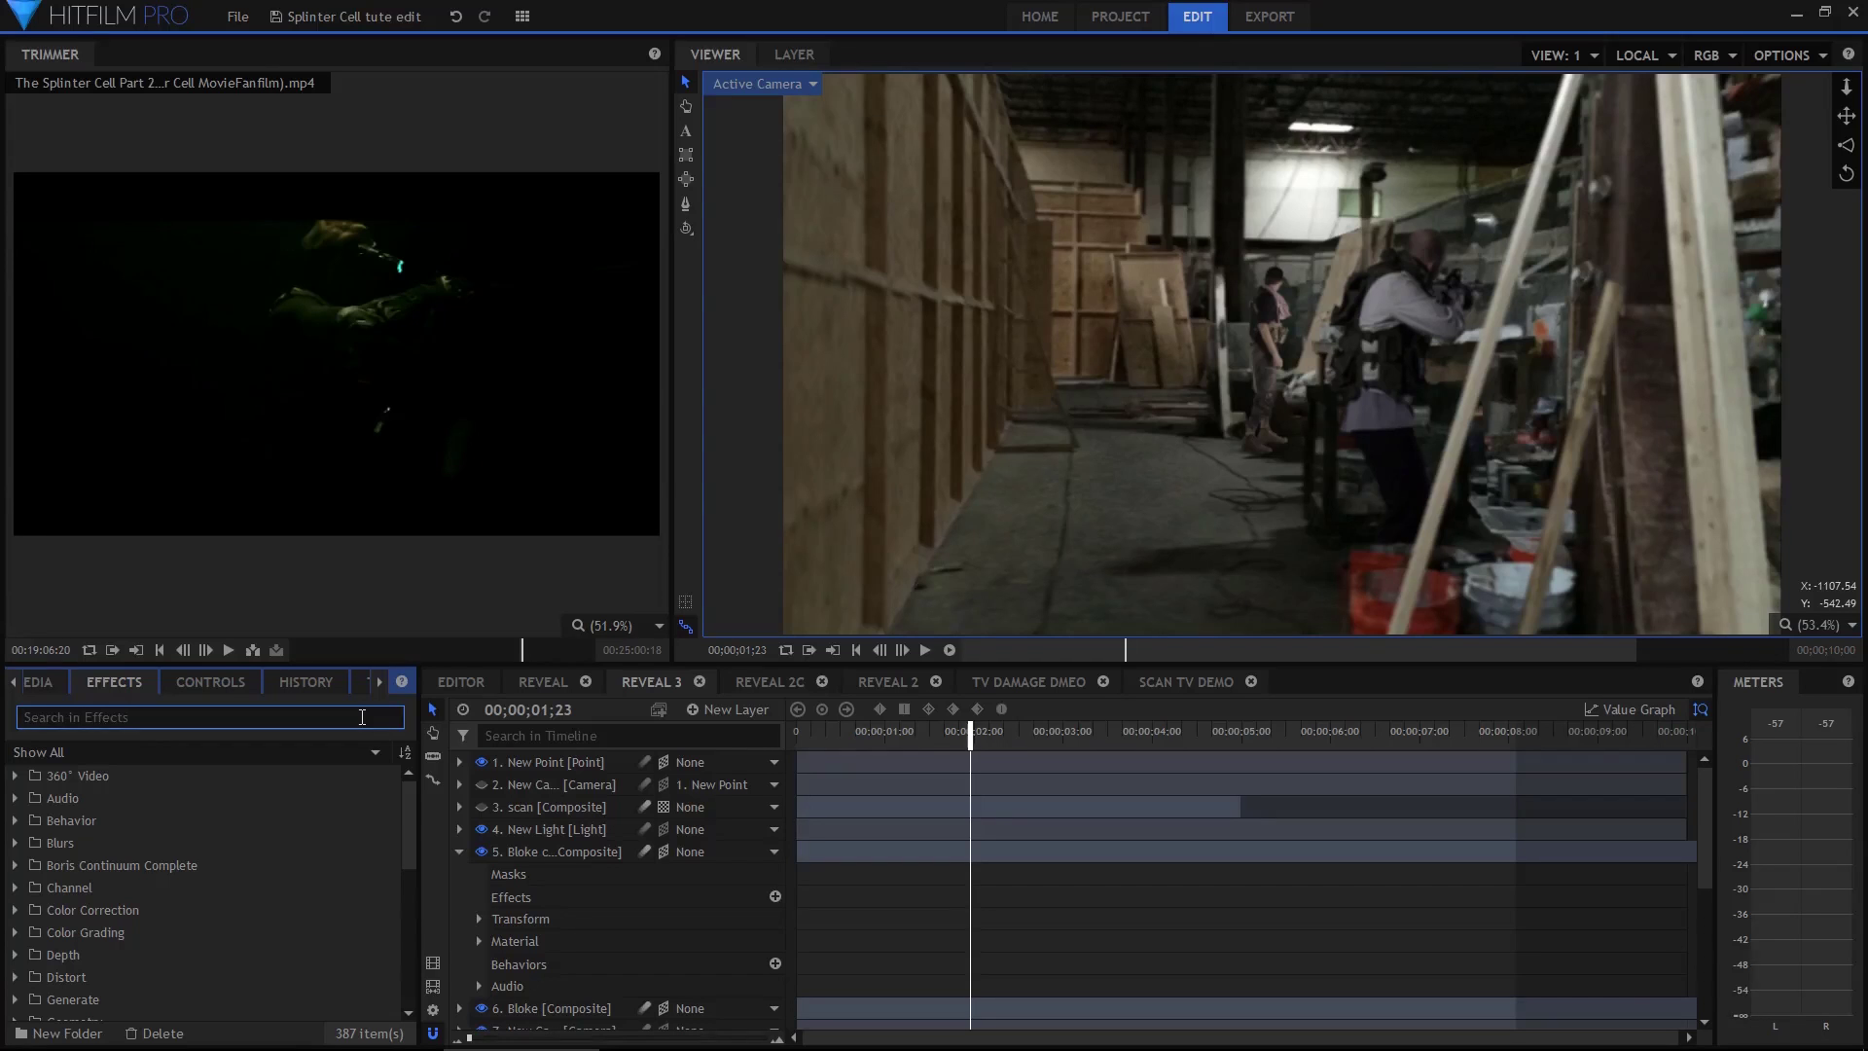
Apply Color Cycle to layer 5 with Alpha set to Original and the Hue Cycle preset
text(colo)
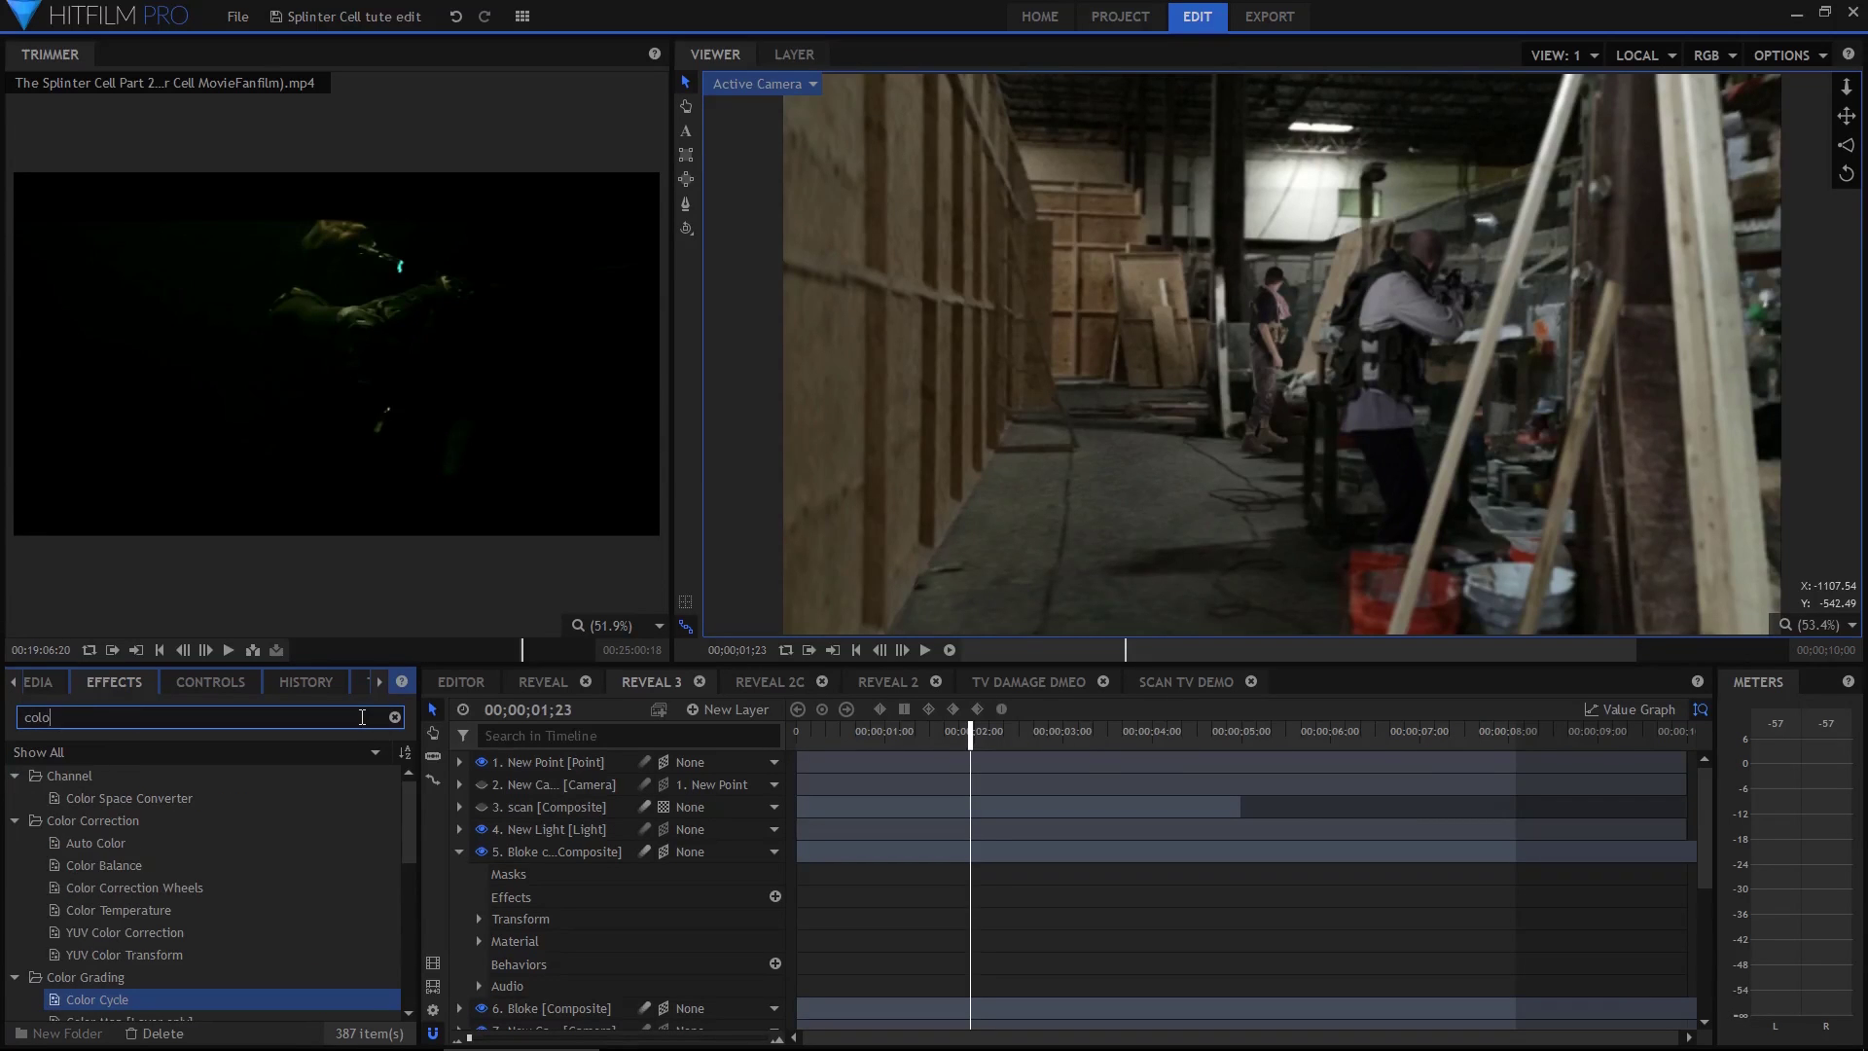
text(r cyc)
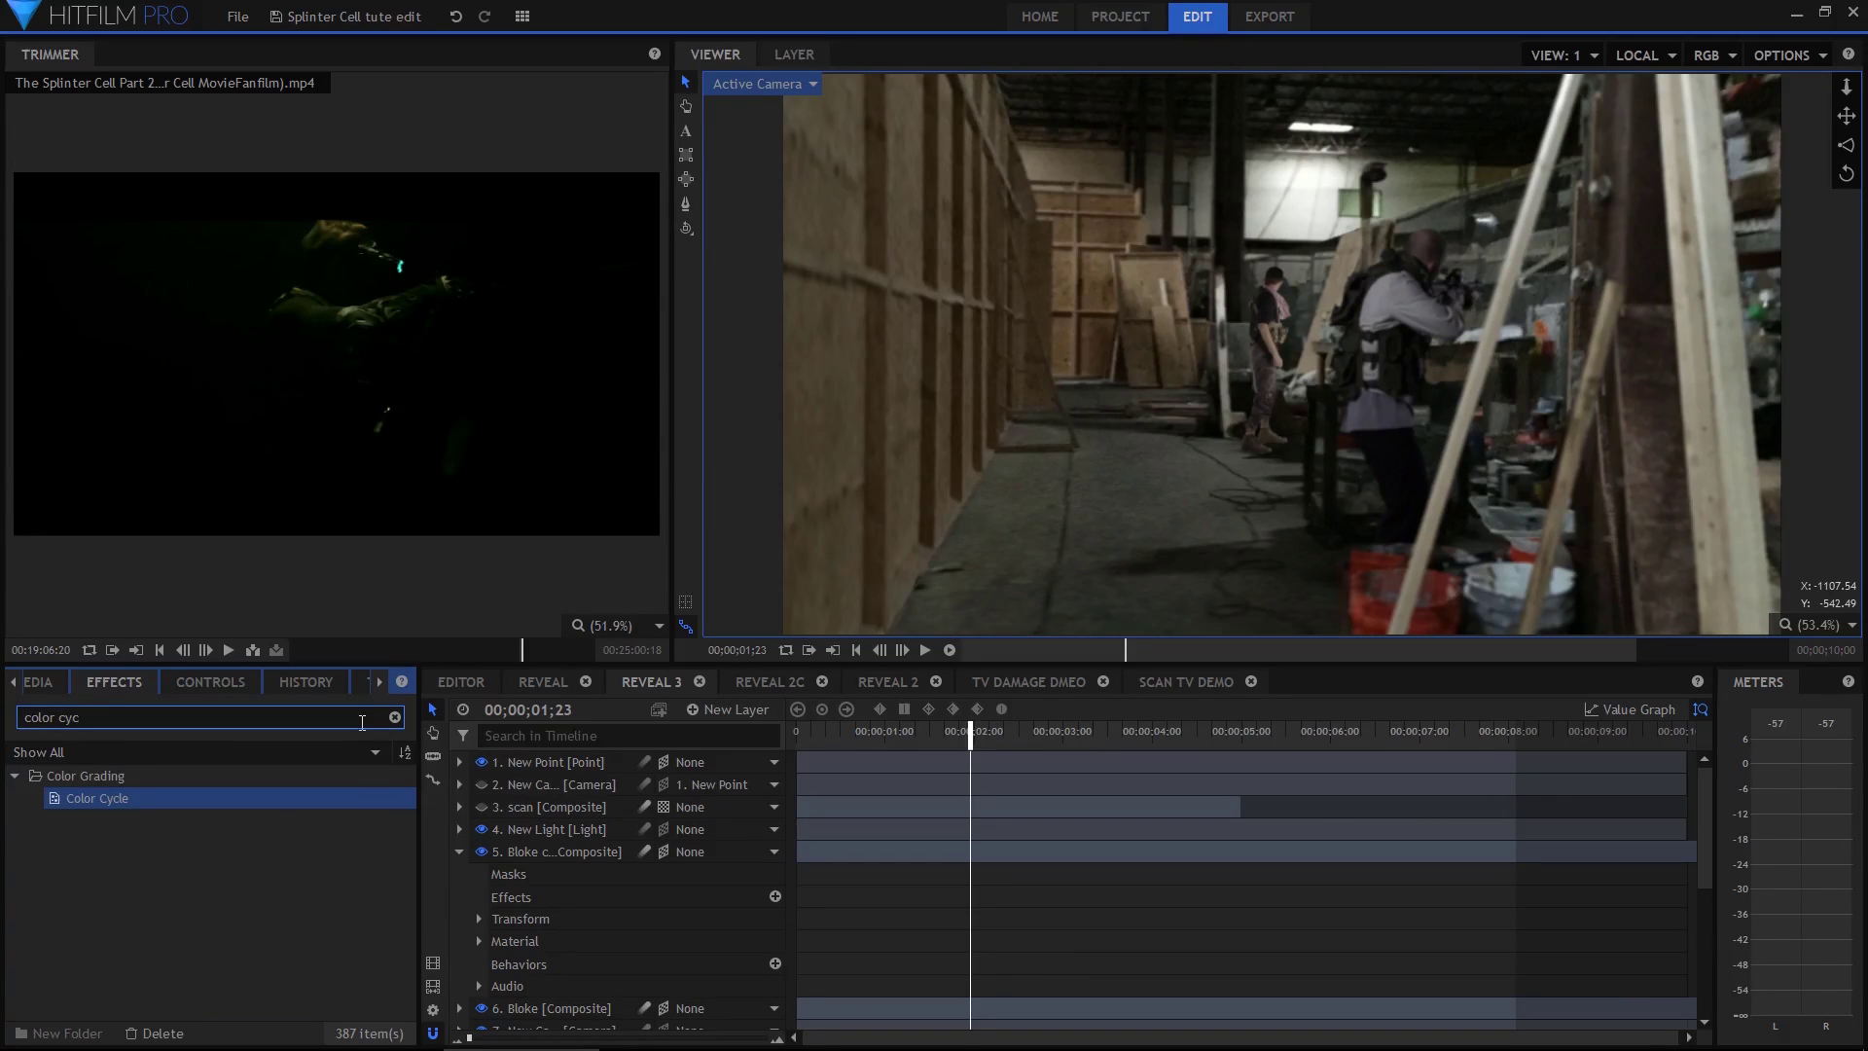
drag(482, 881, 535, 852)
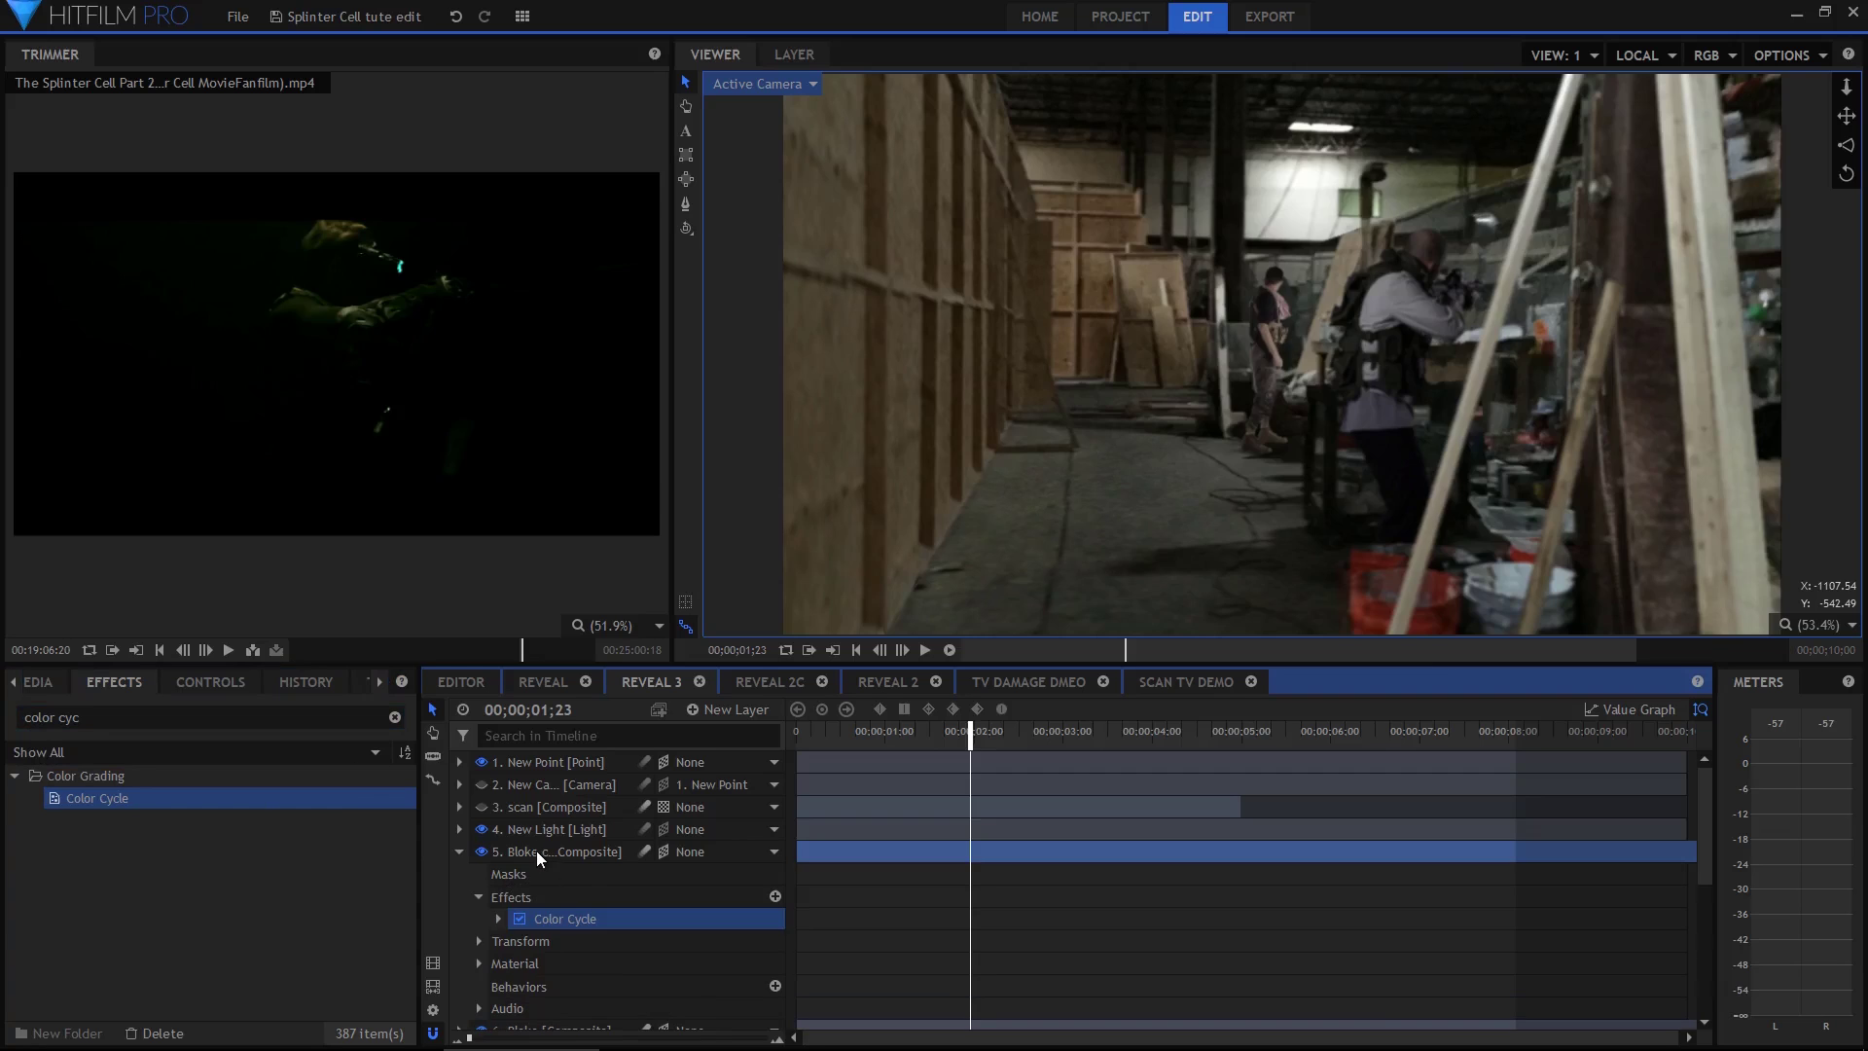
double_click(570, 916)
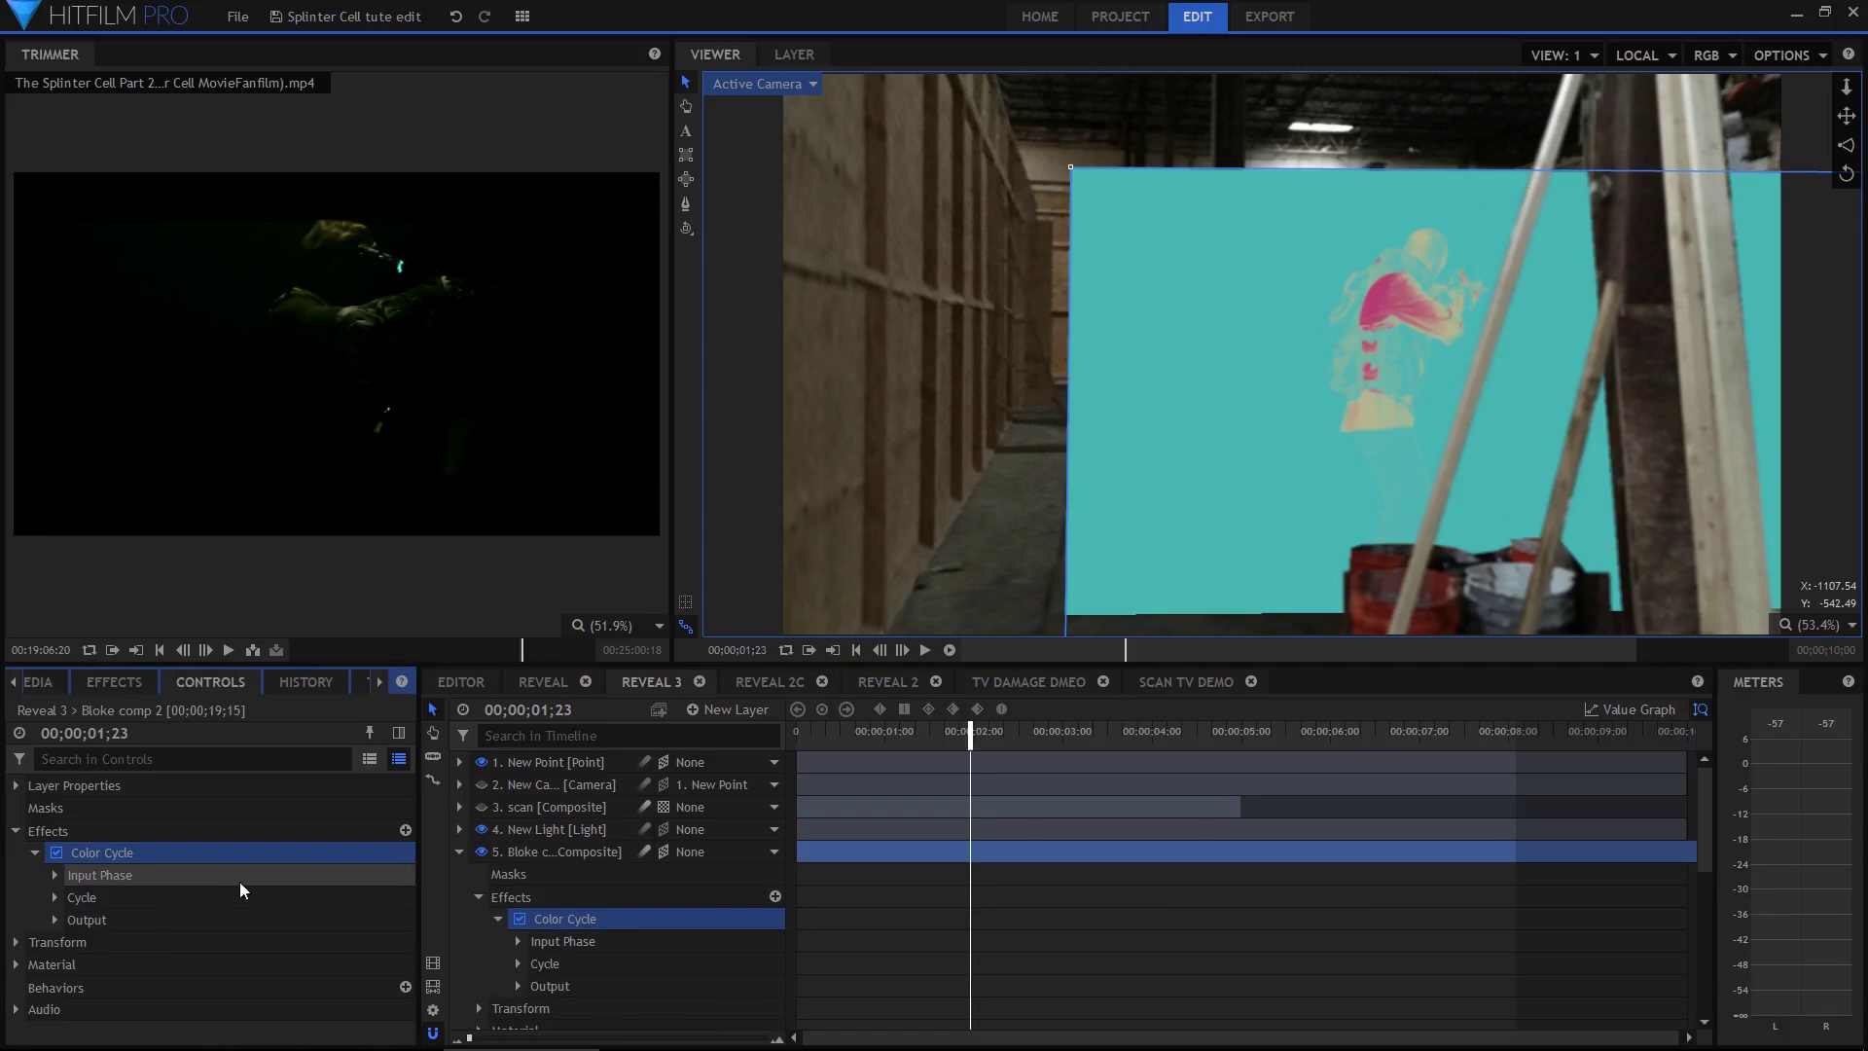
click(54, 920)
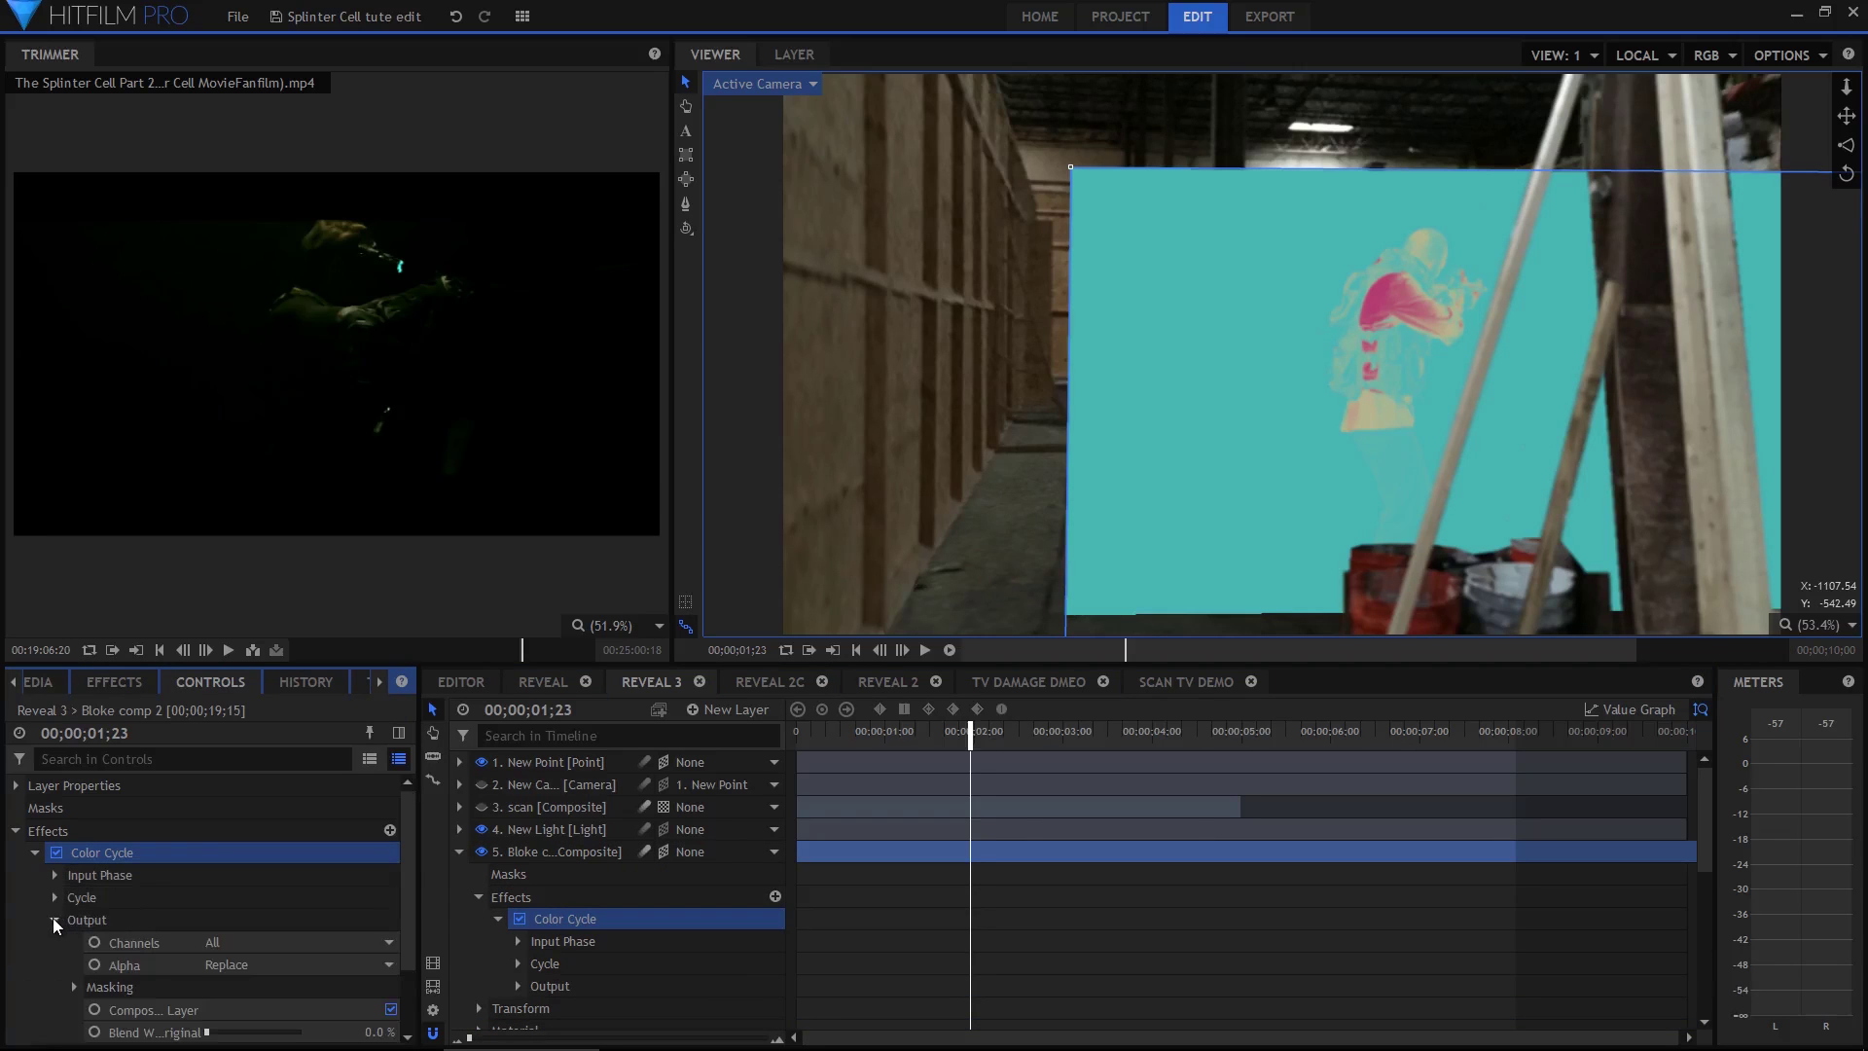
click(234, 968)
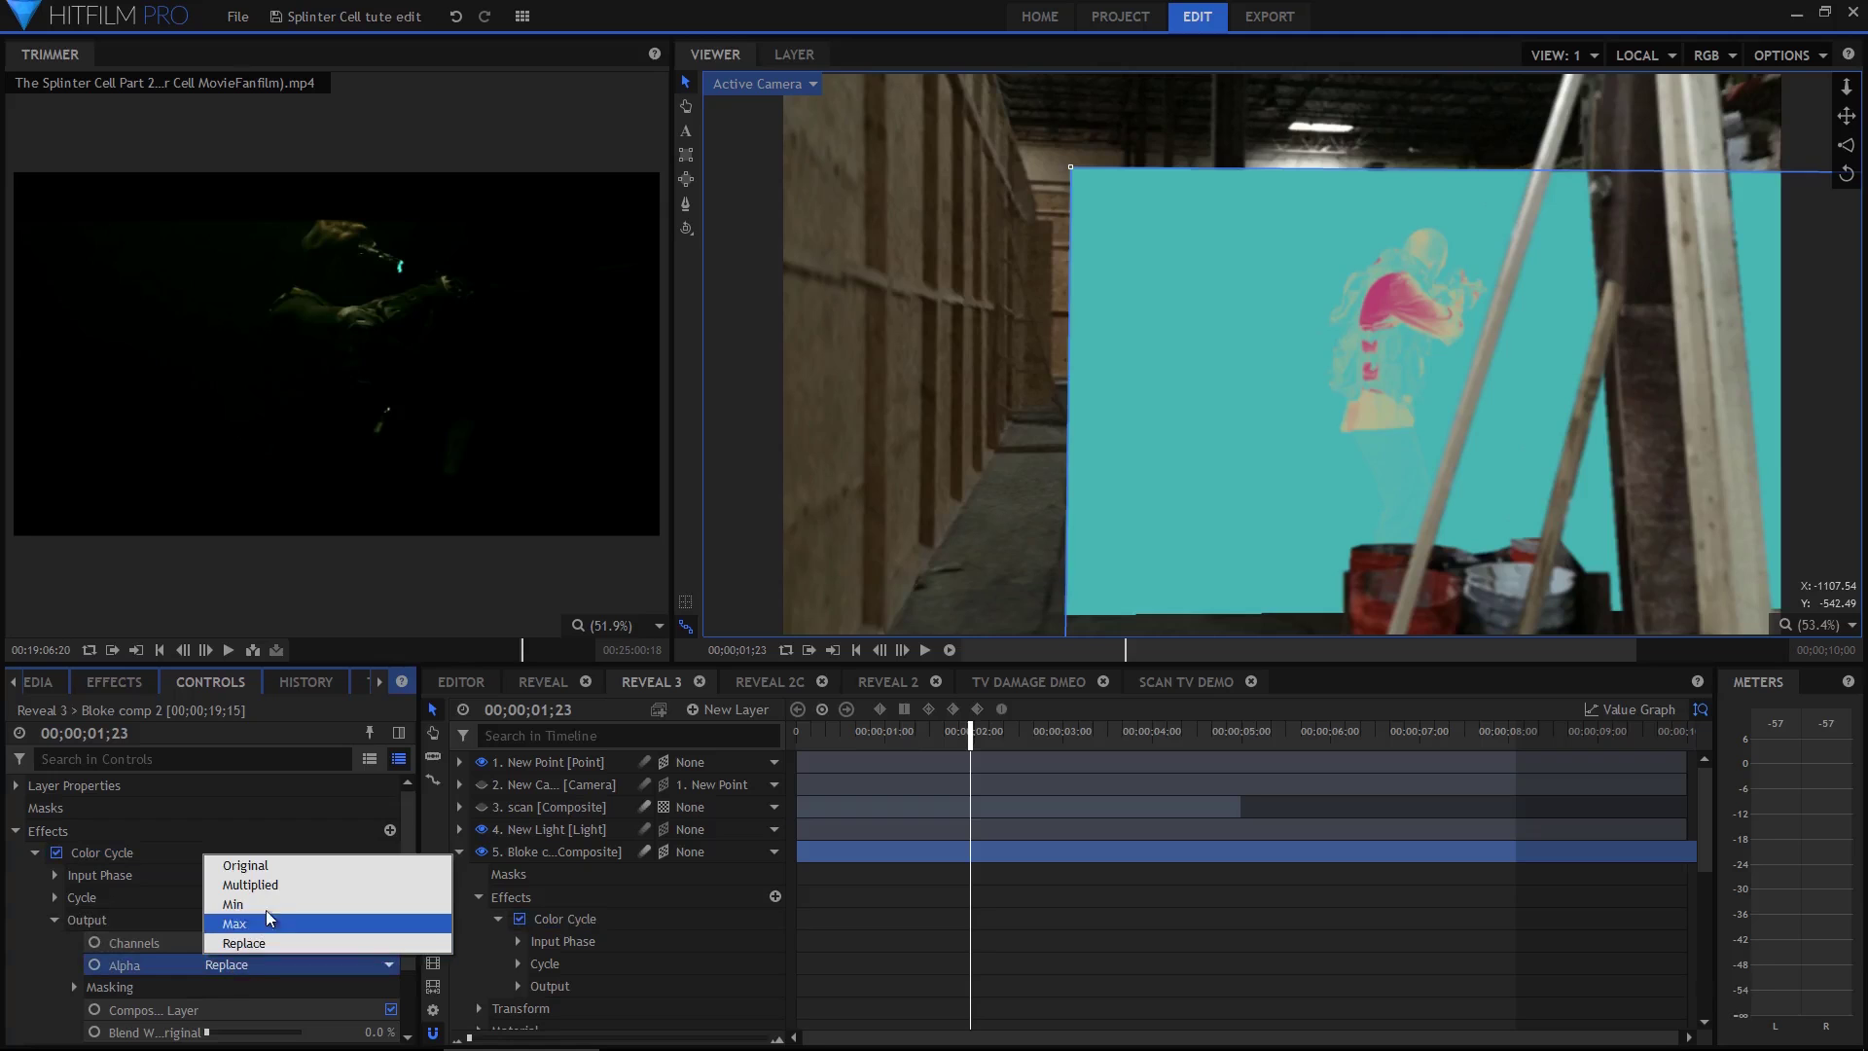
click(270, 864)
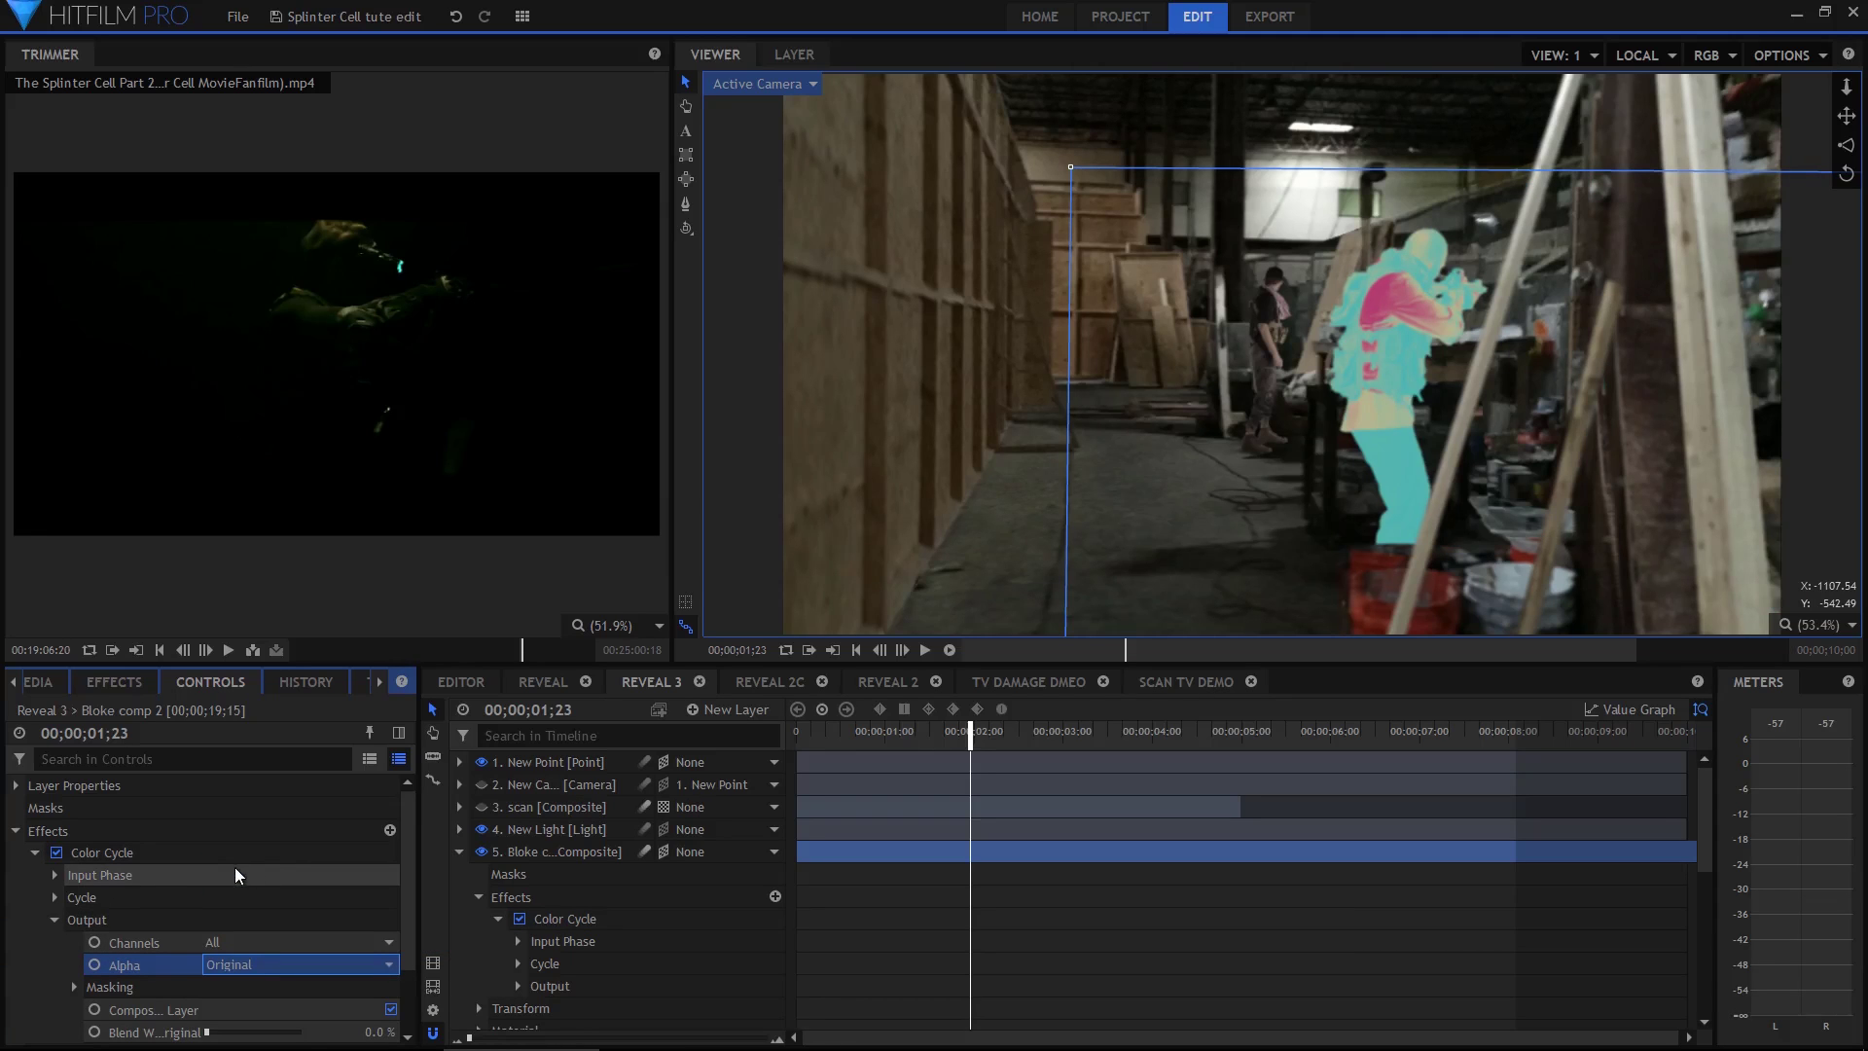
click(55, 898)
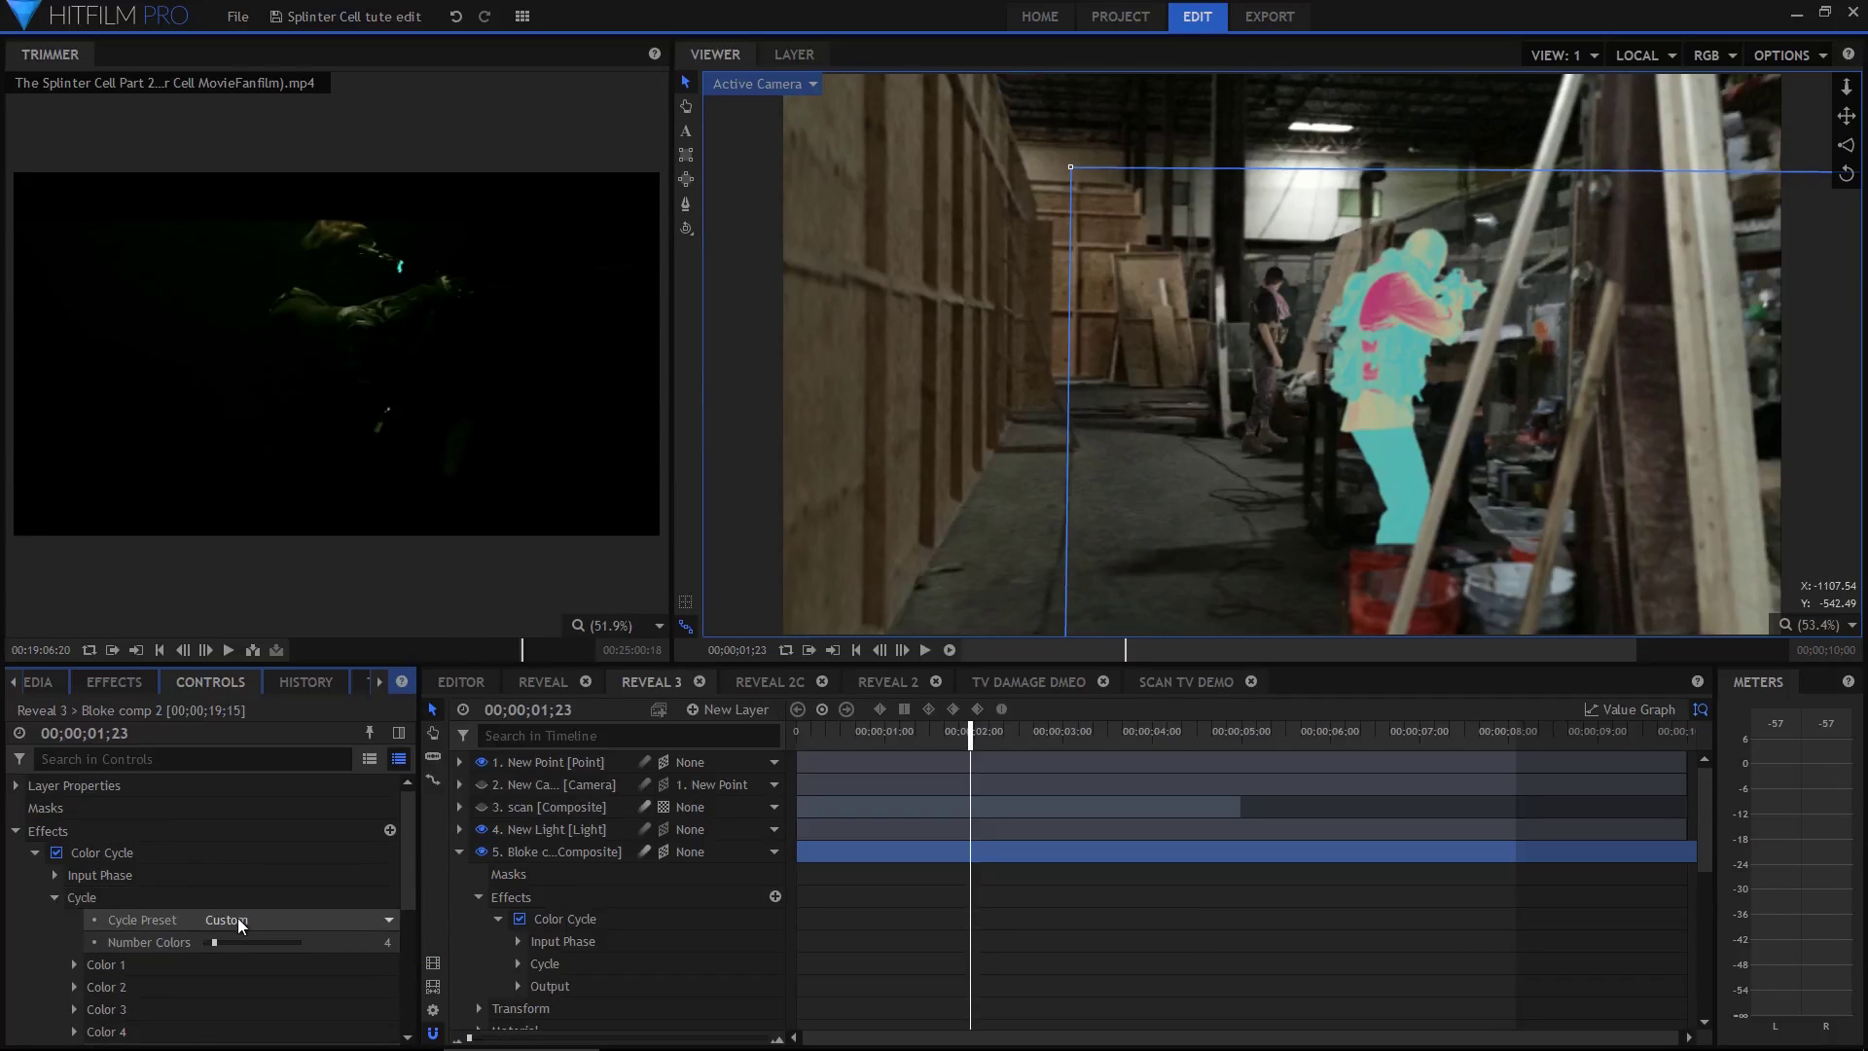
click(237, 918)
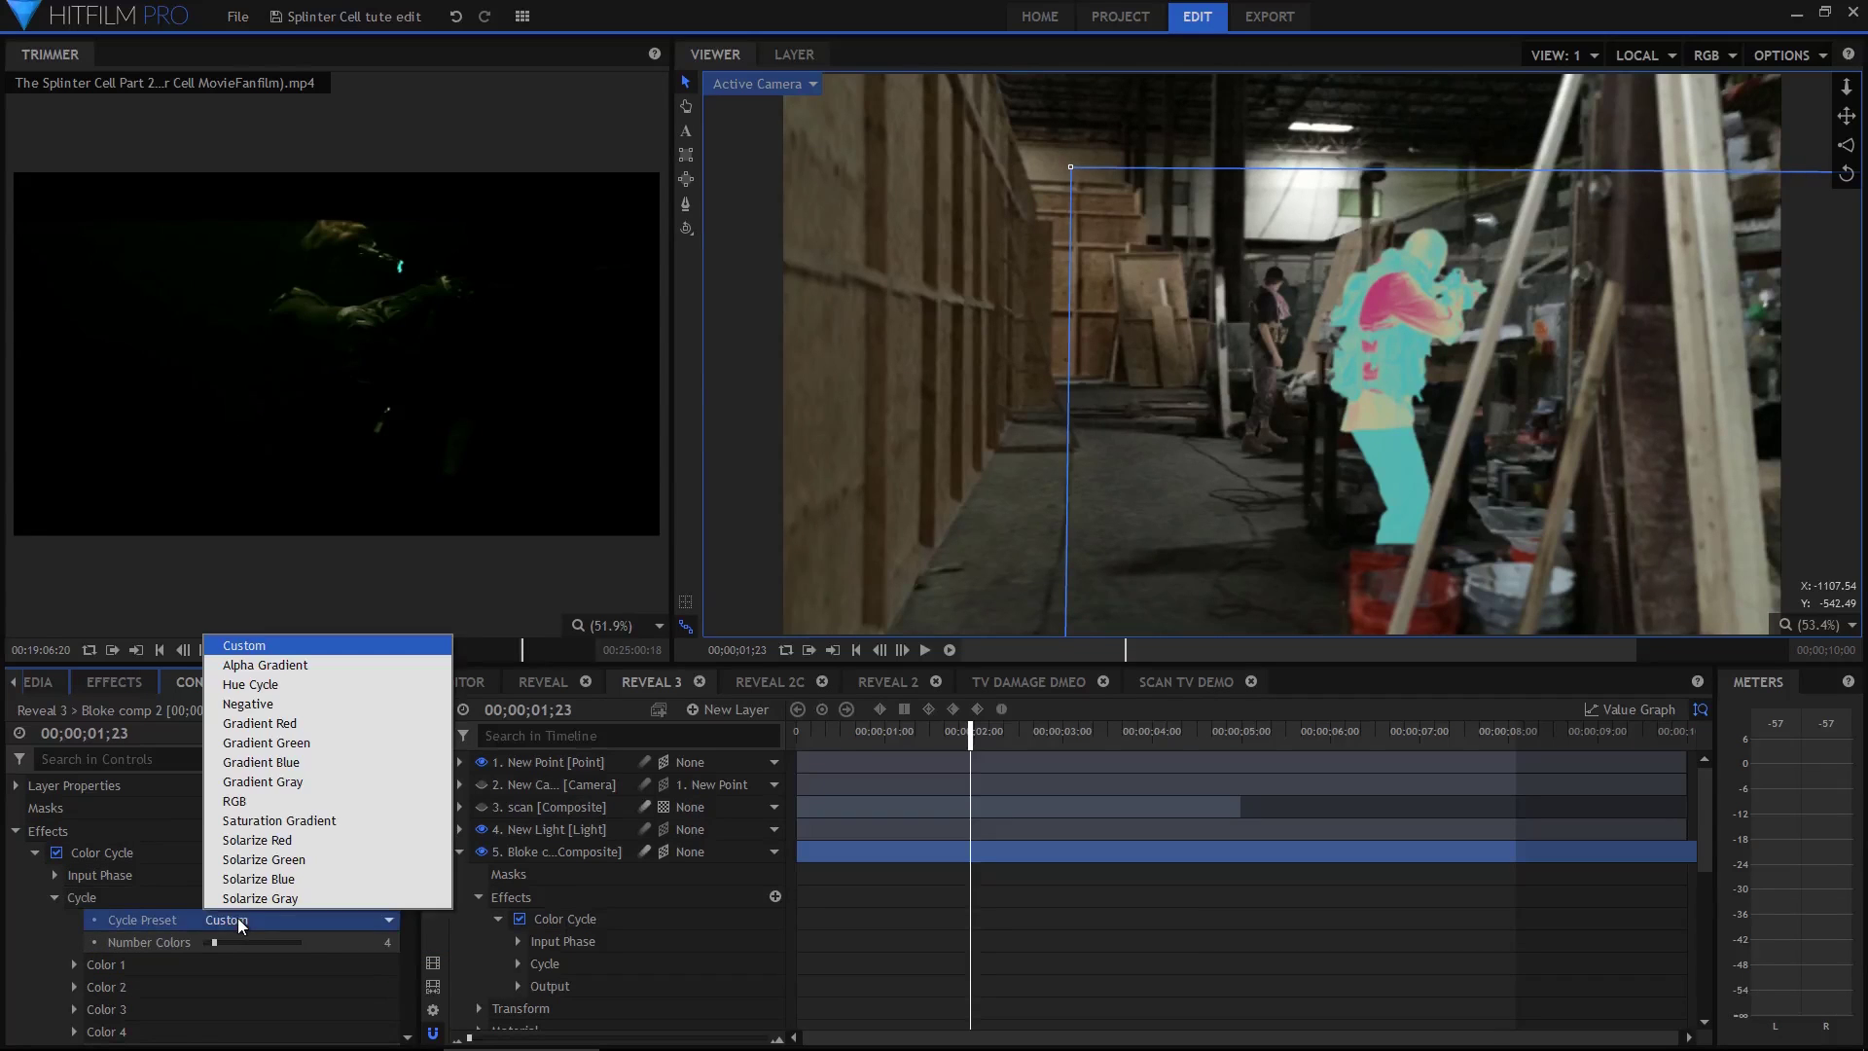
click(288, 683)
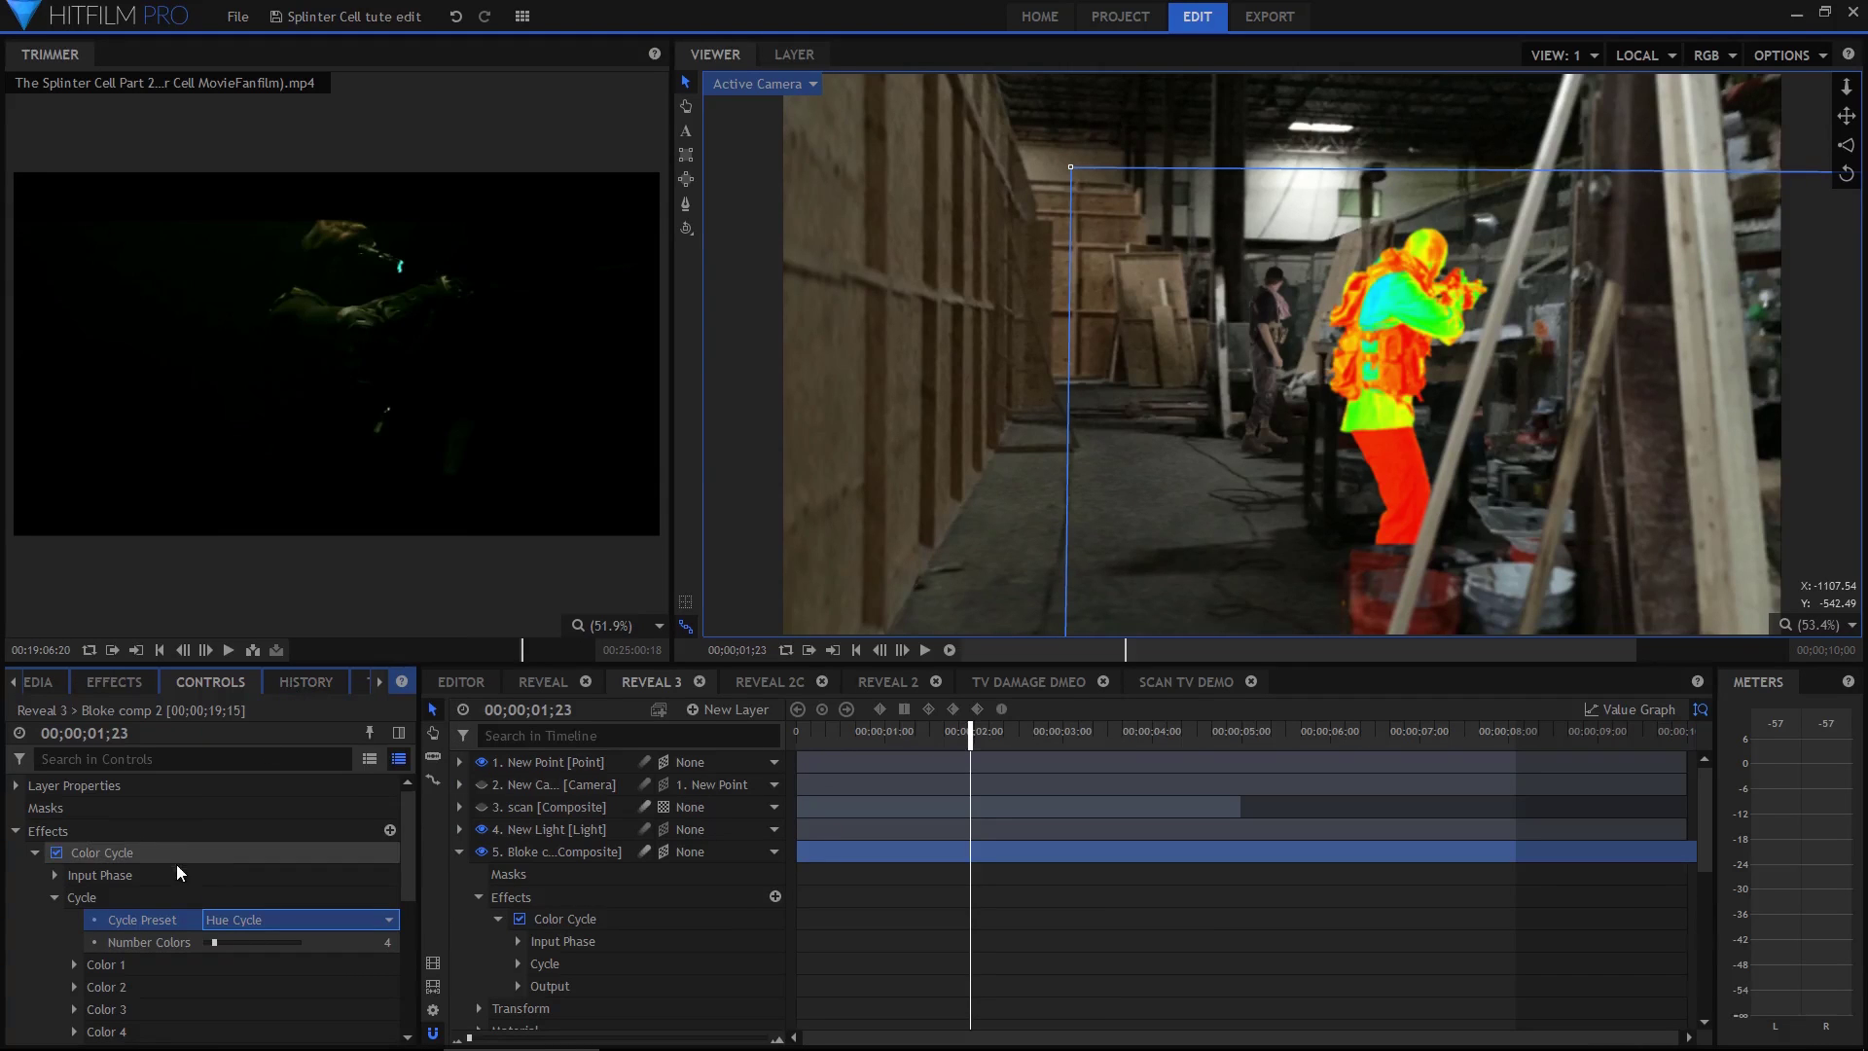
Keyframe Blend With Original from 100% down to 0% at 00;00;02;05
scroll(41, 934, down, 6)
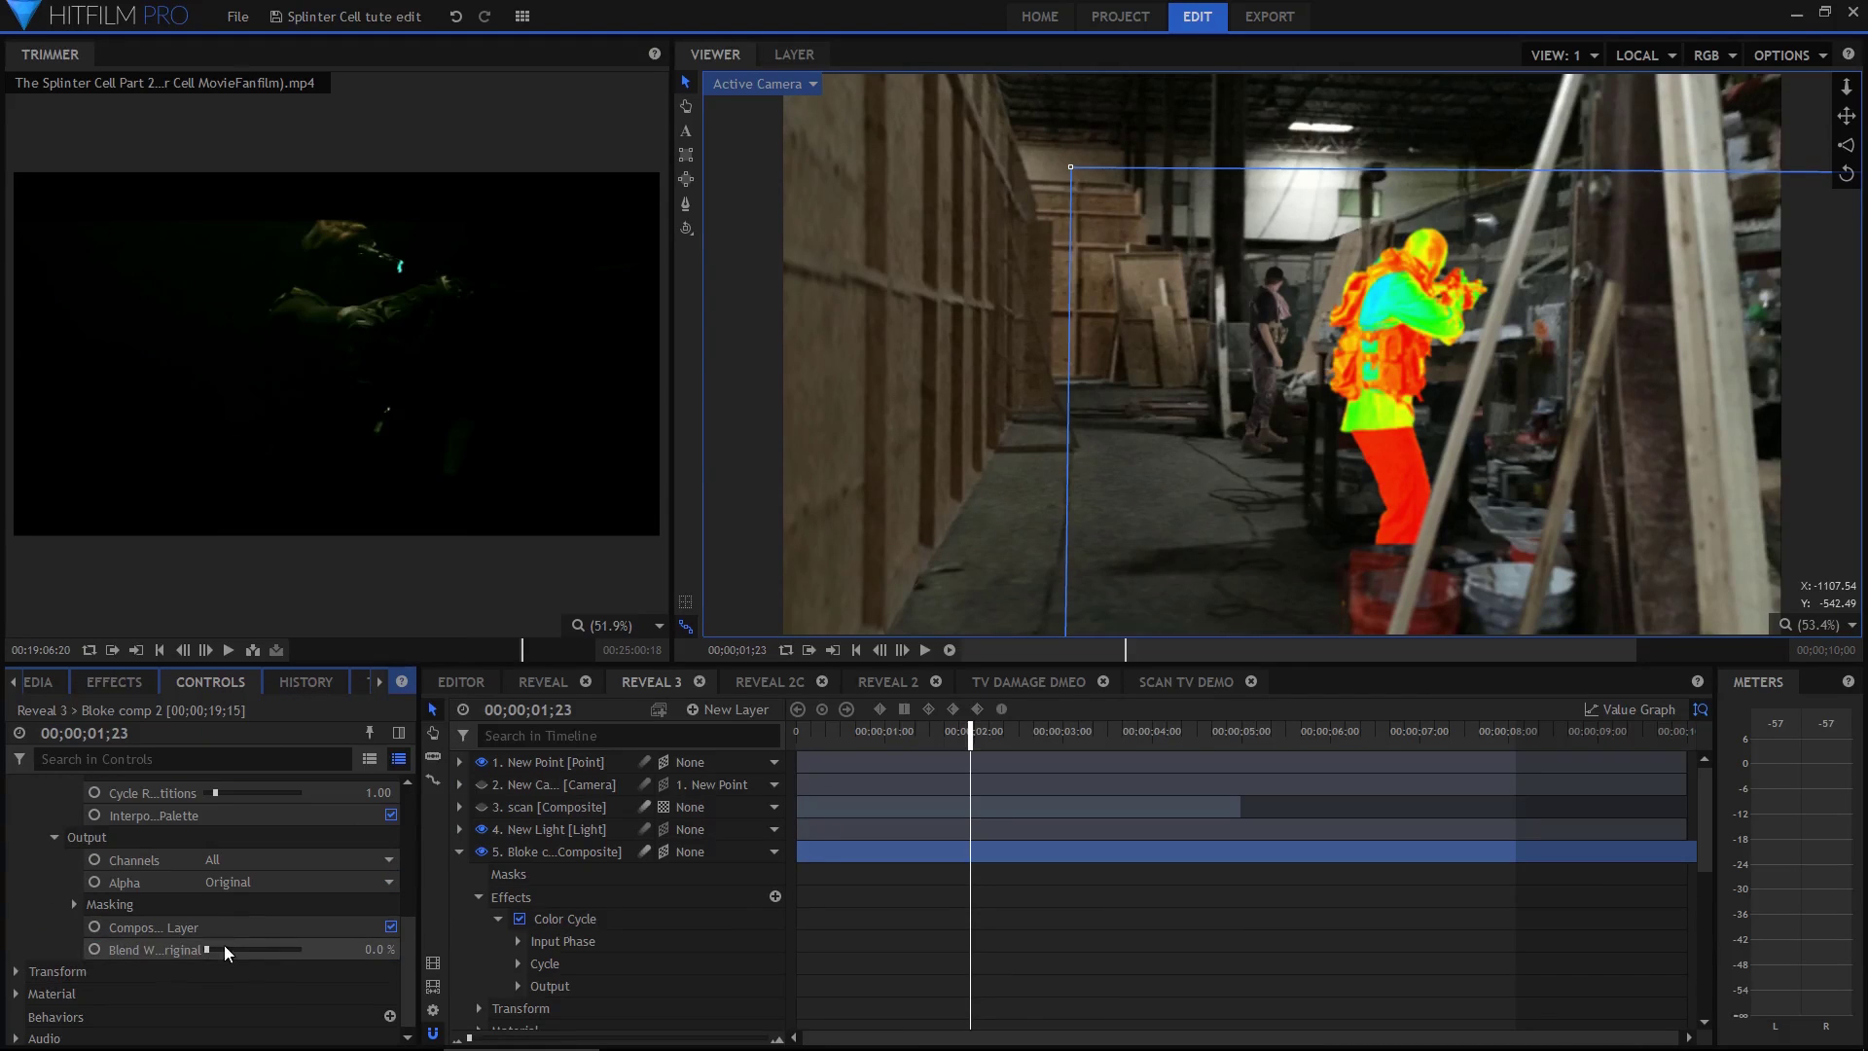
drag(208, 951, 424, 950)
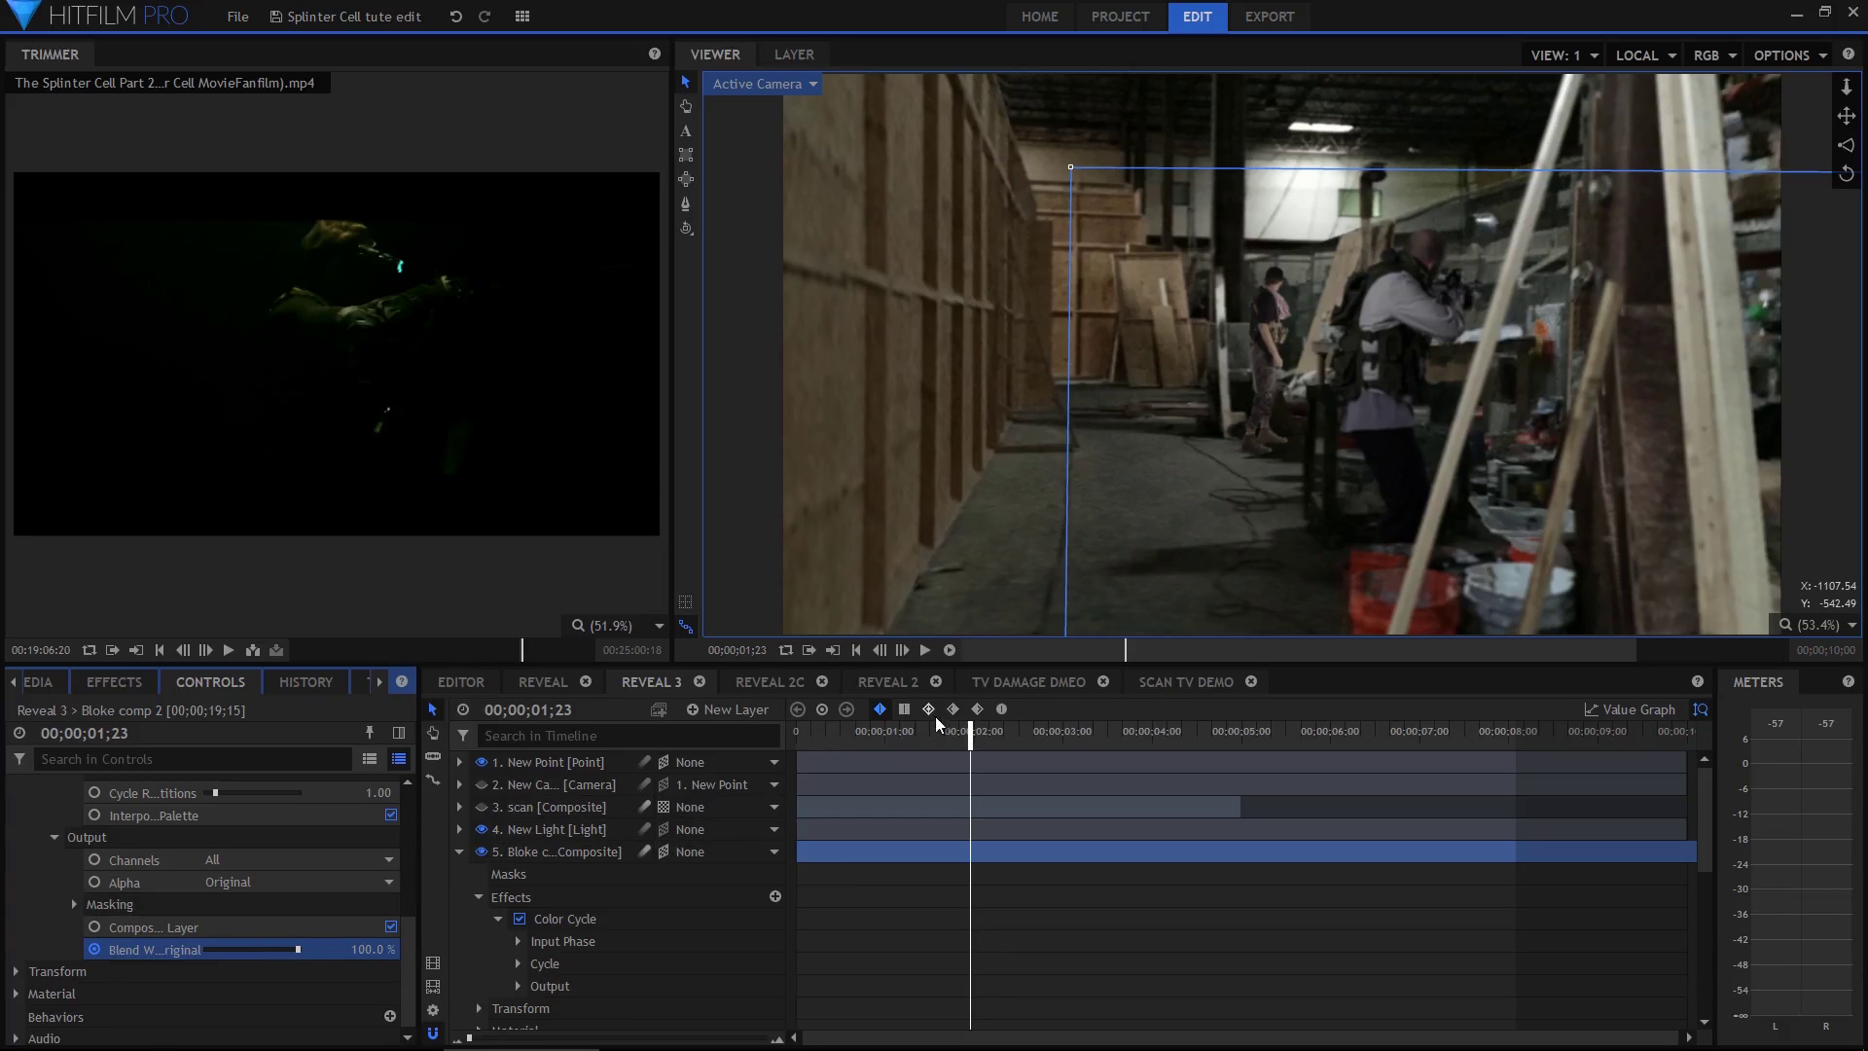
click(994, 739)
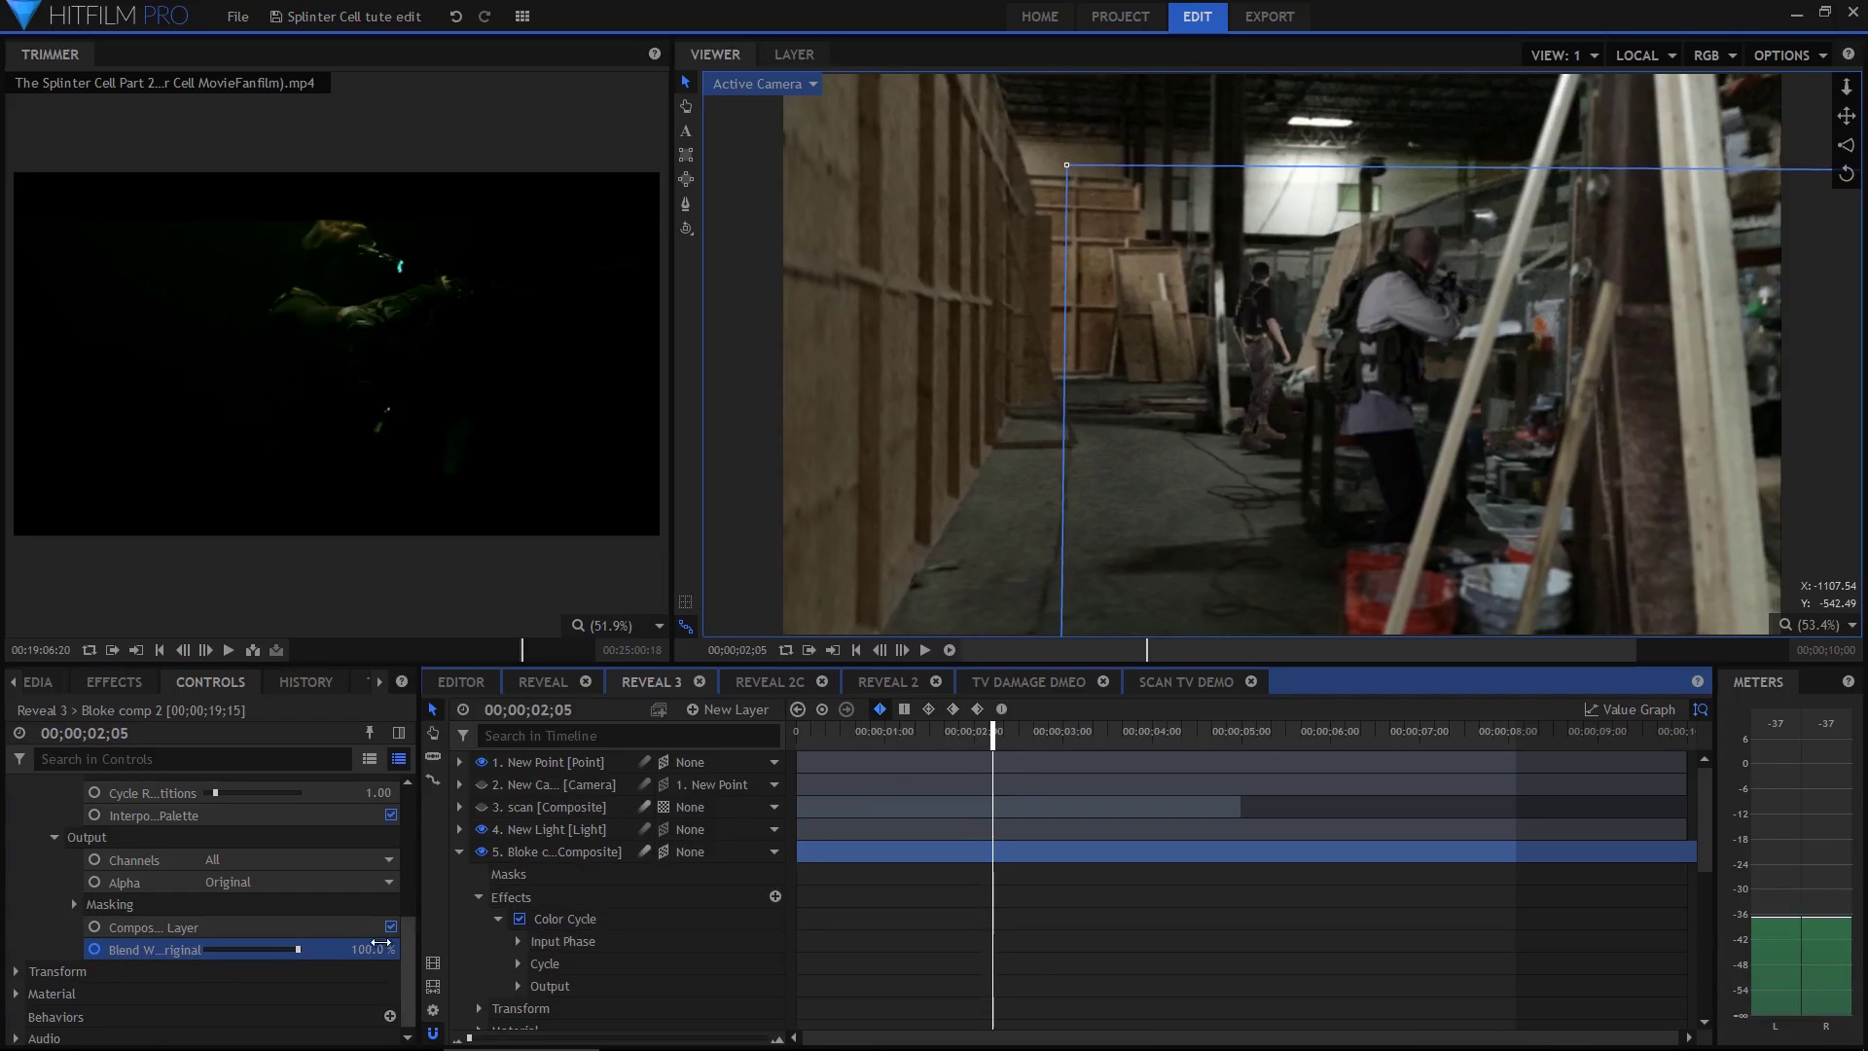
drag(381, 943, 124, 970)
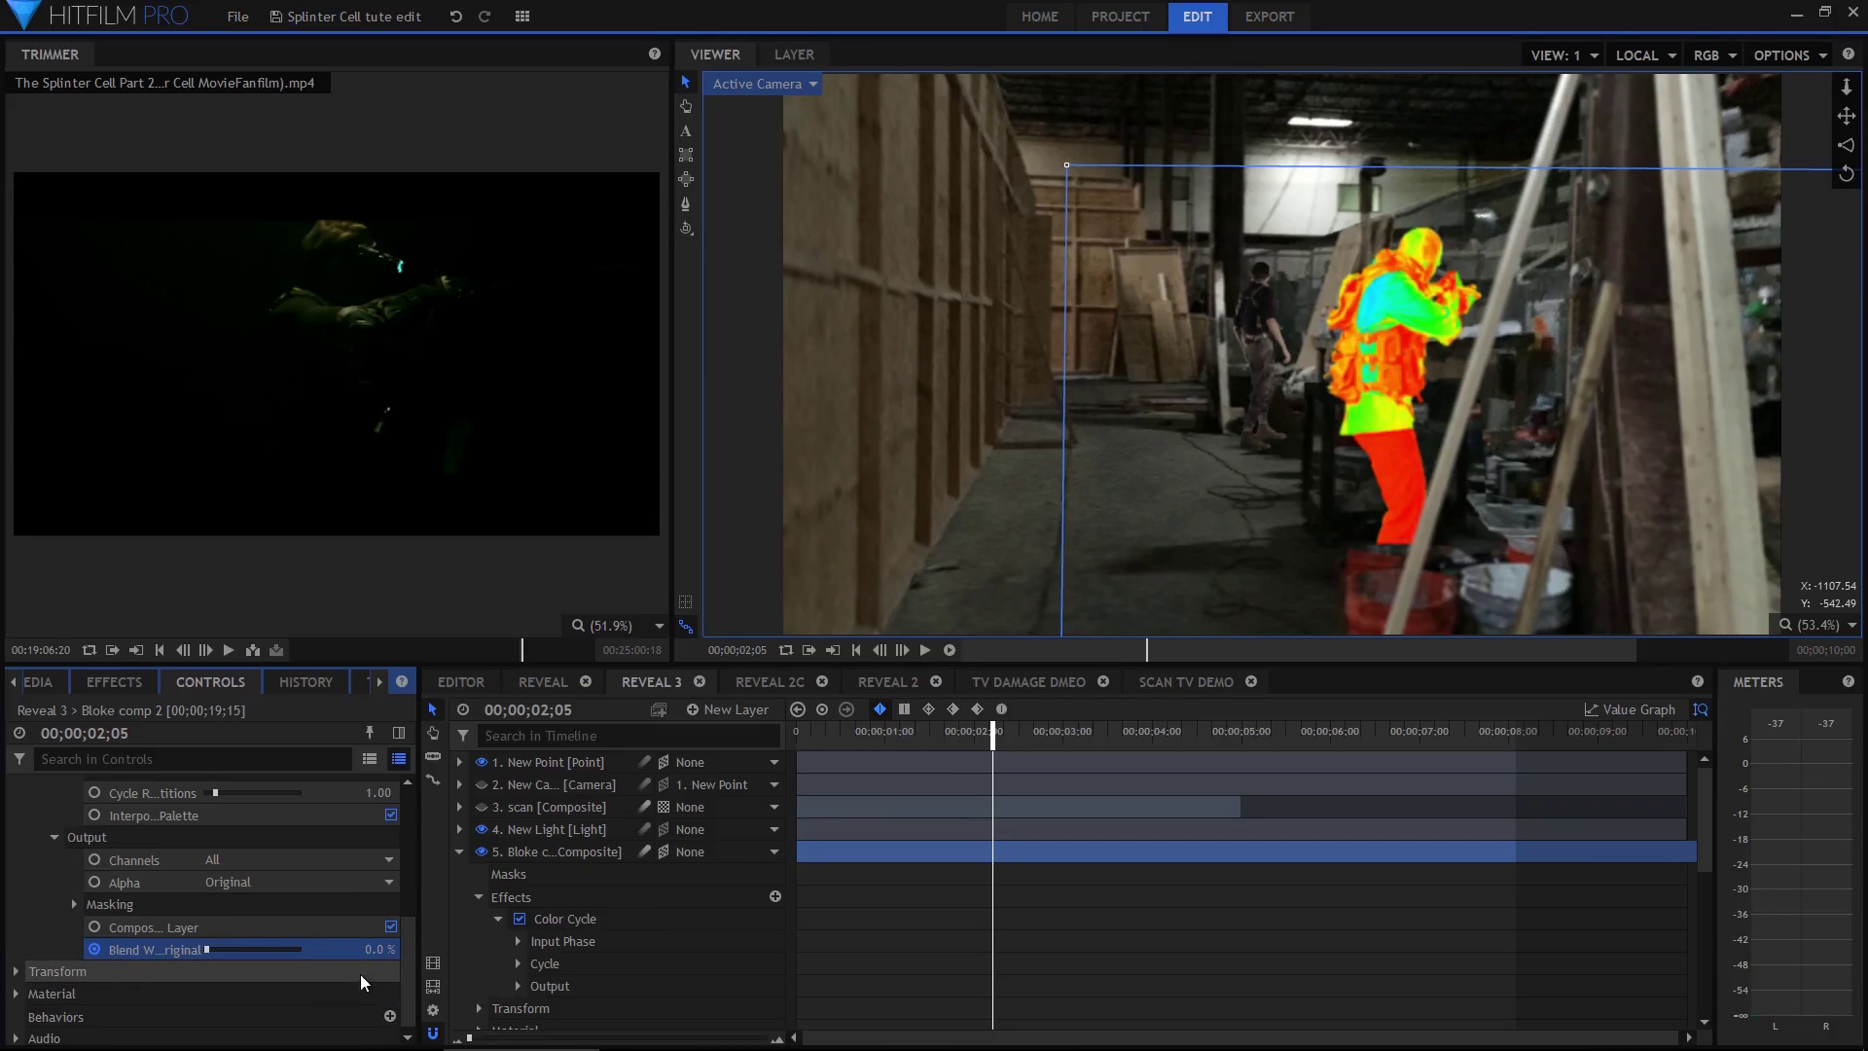
click(162, 955)
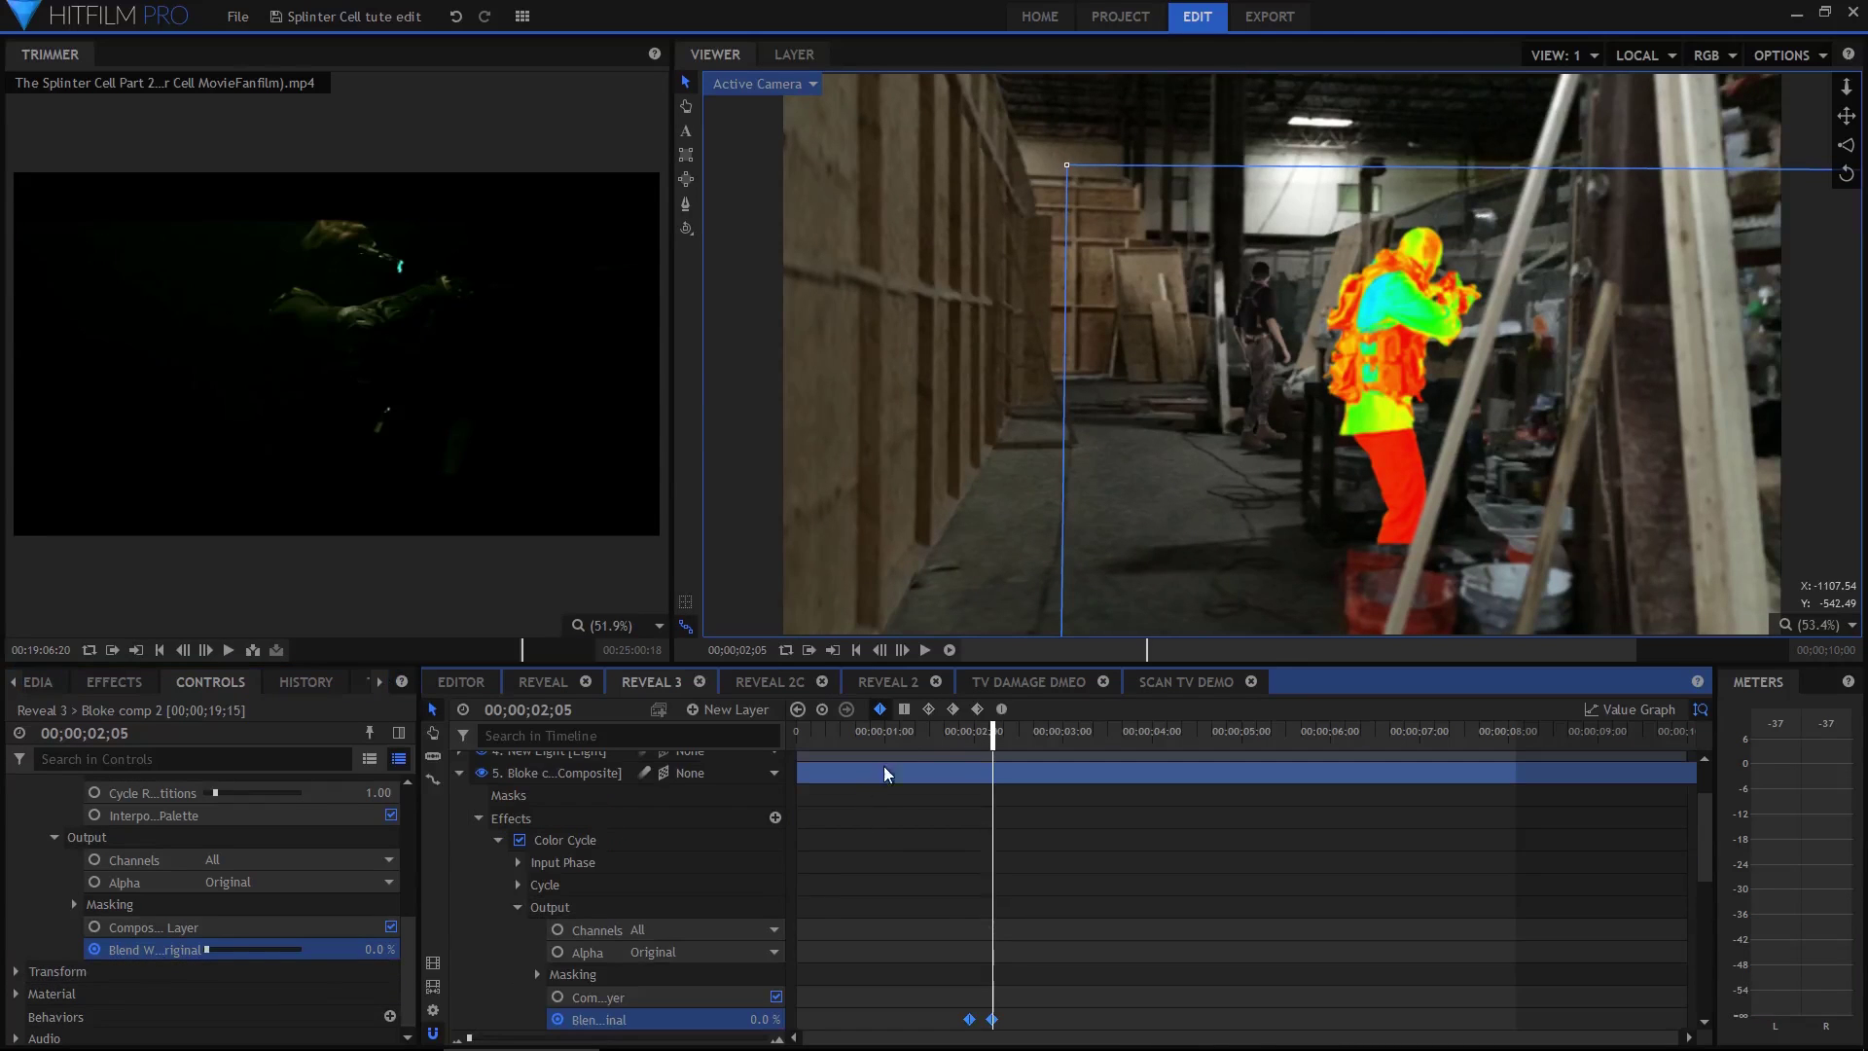
Create a new composite named 'Graded version' from the Finished composite
drag(940, 740, 963, 740)
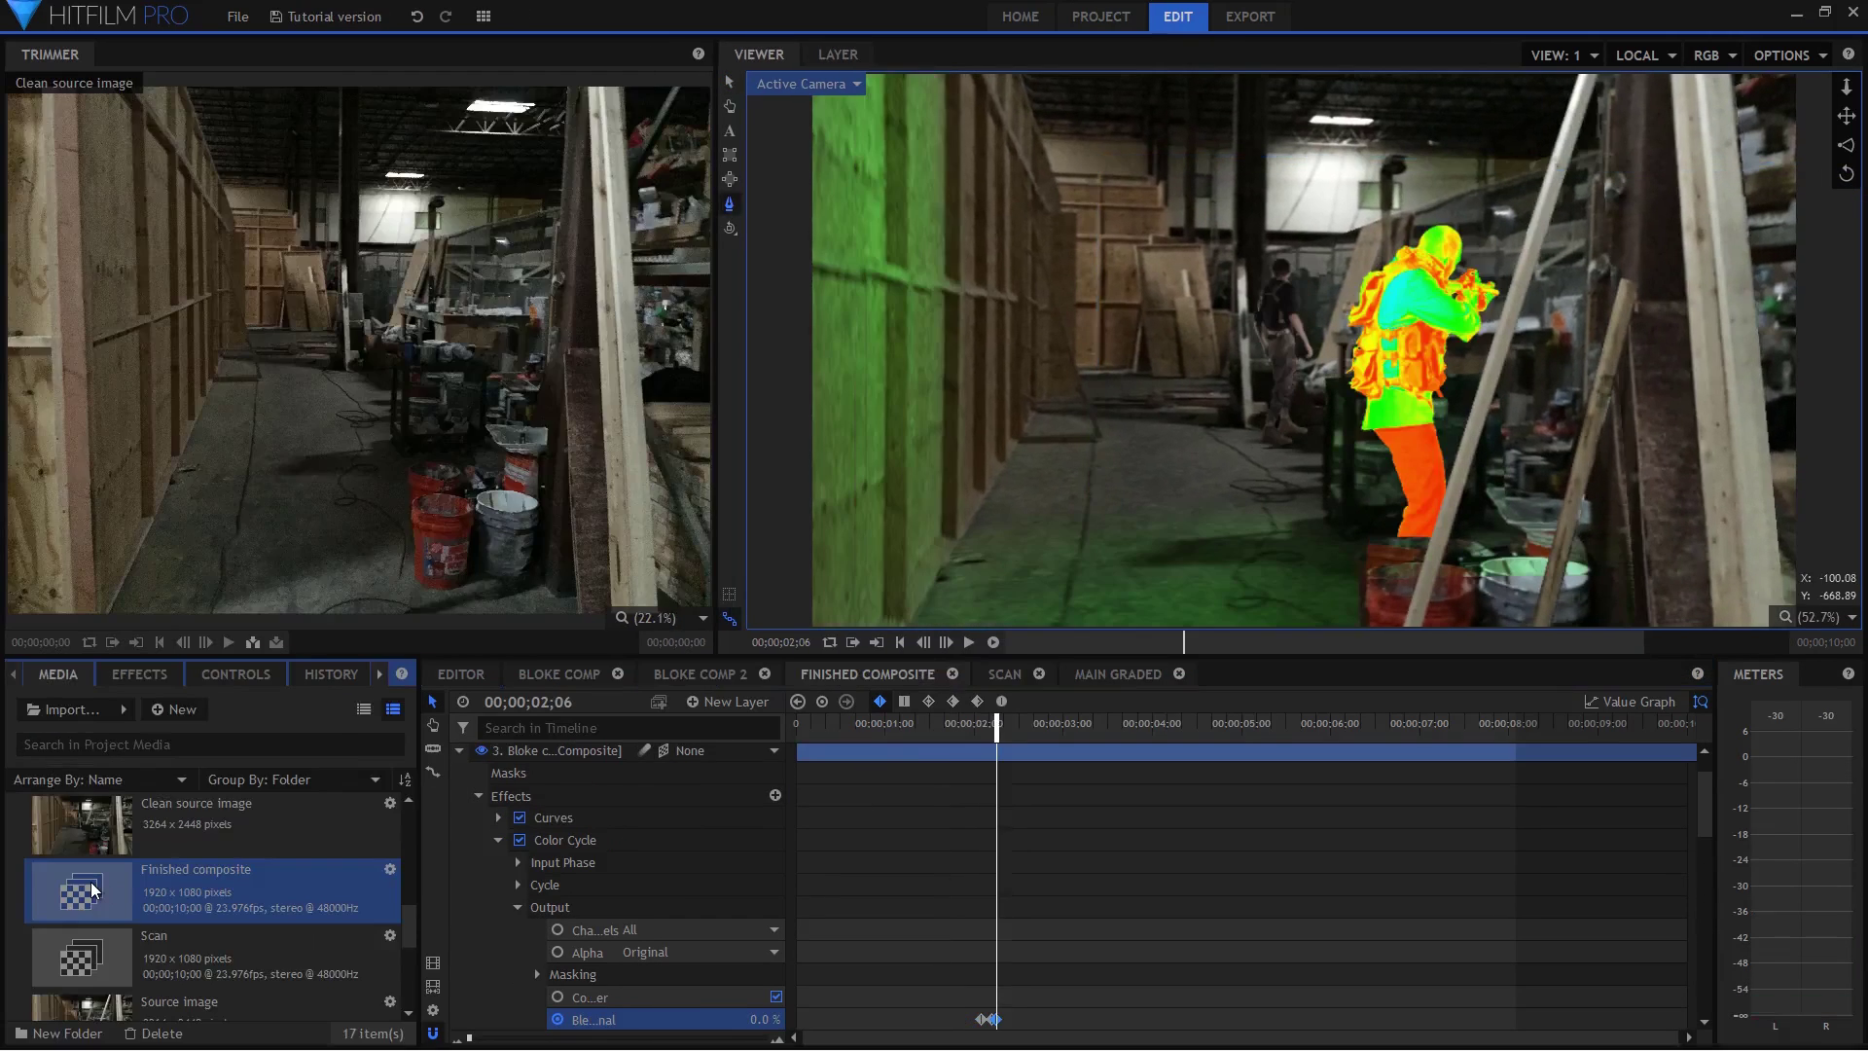
right_click(102, 889)
click(198, 765)
text(Graded version)
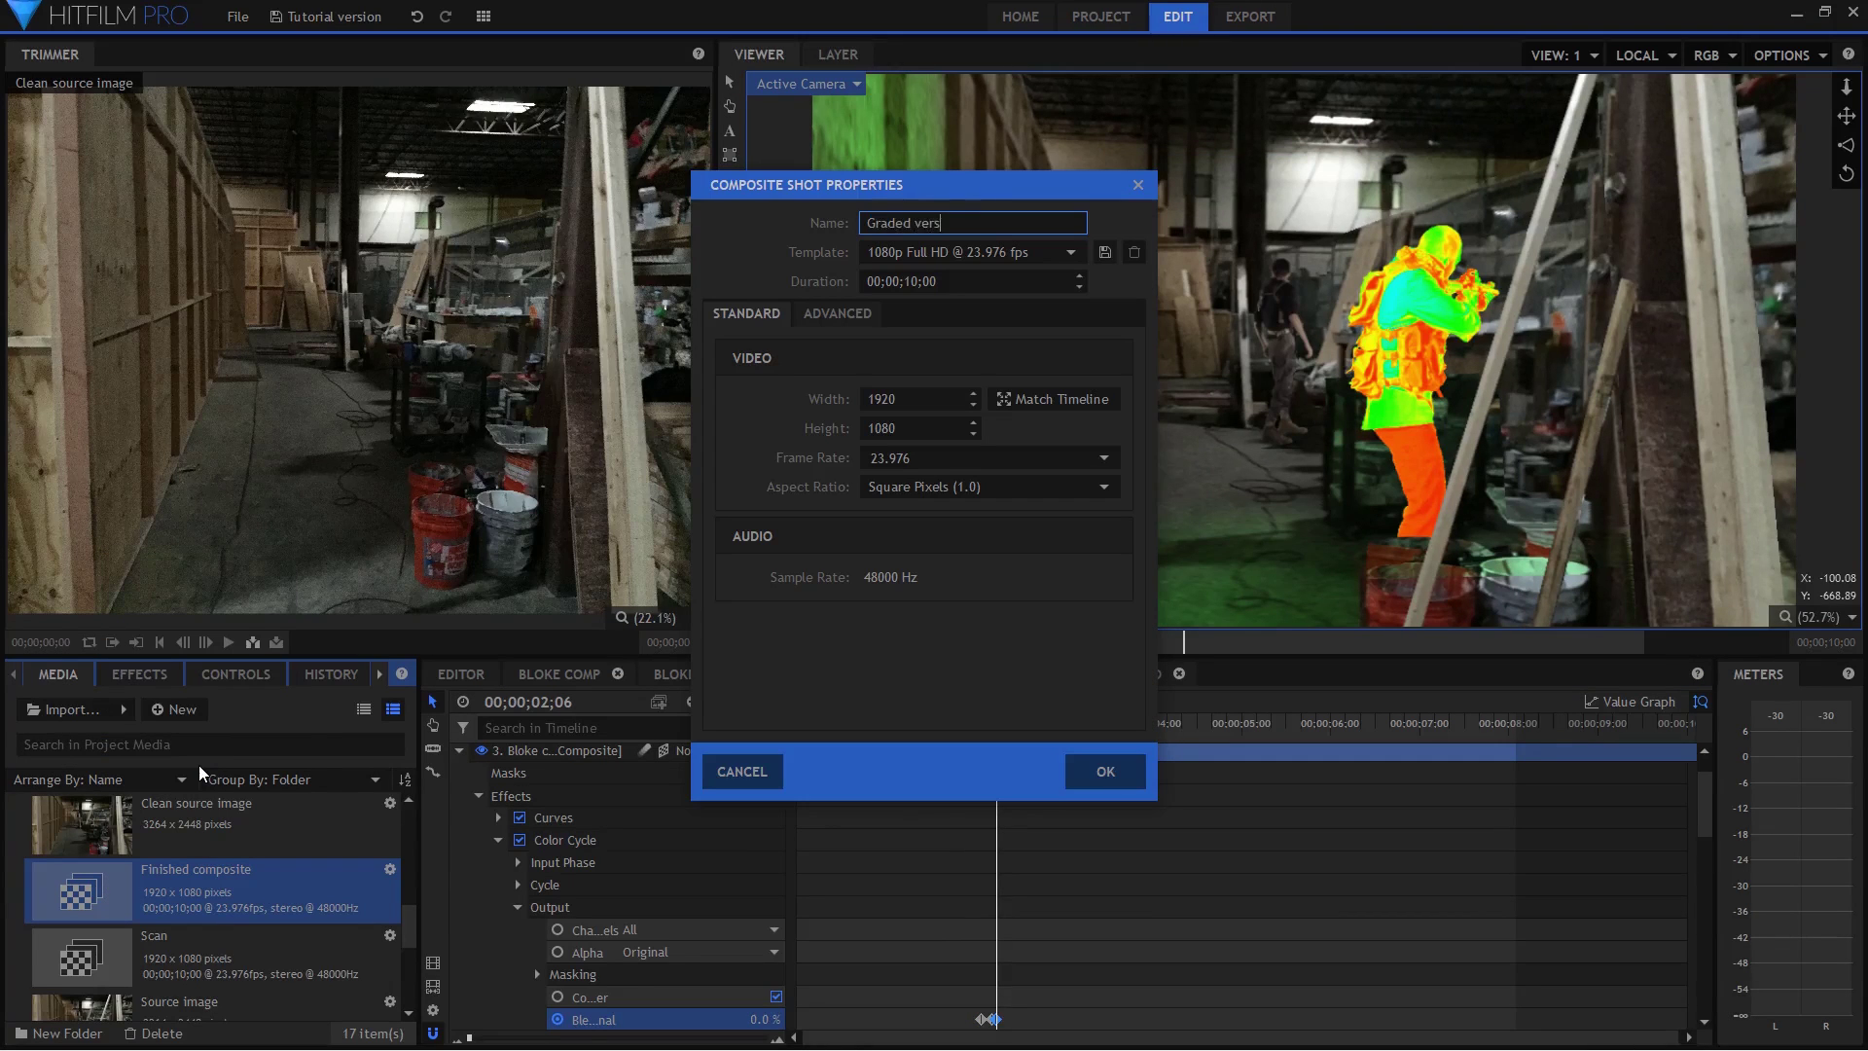
click(1080, 766)
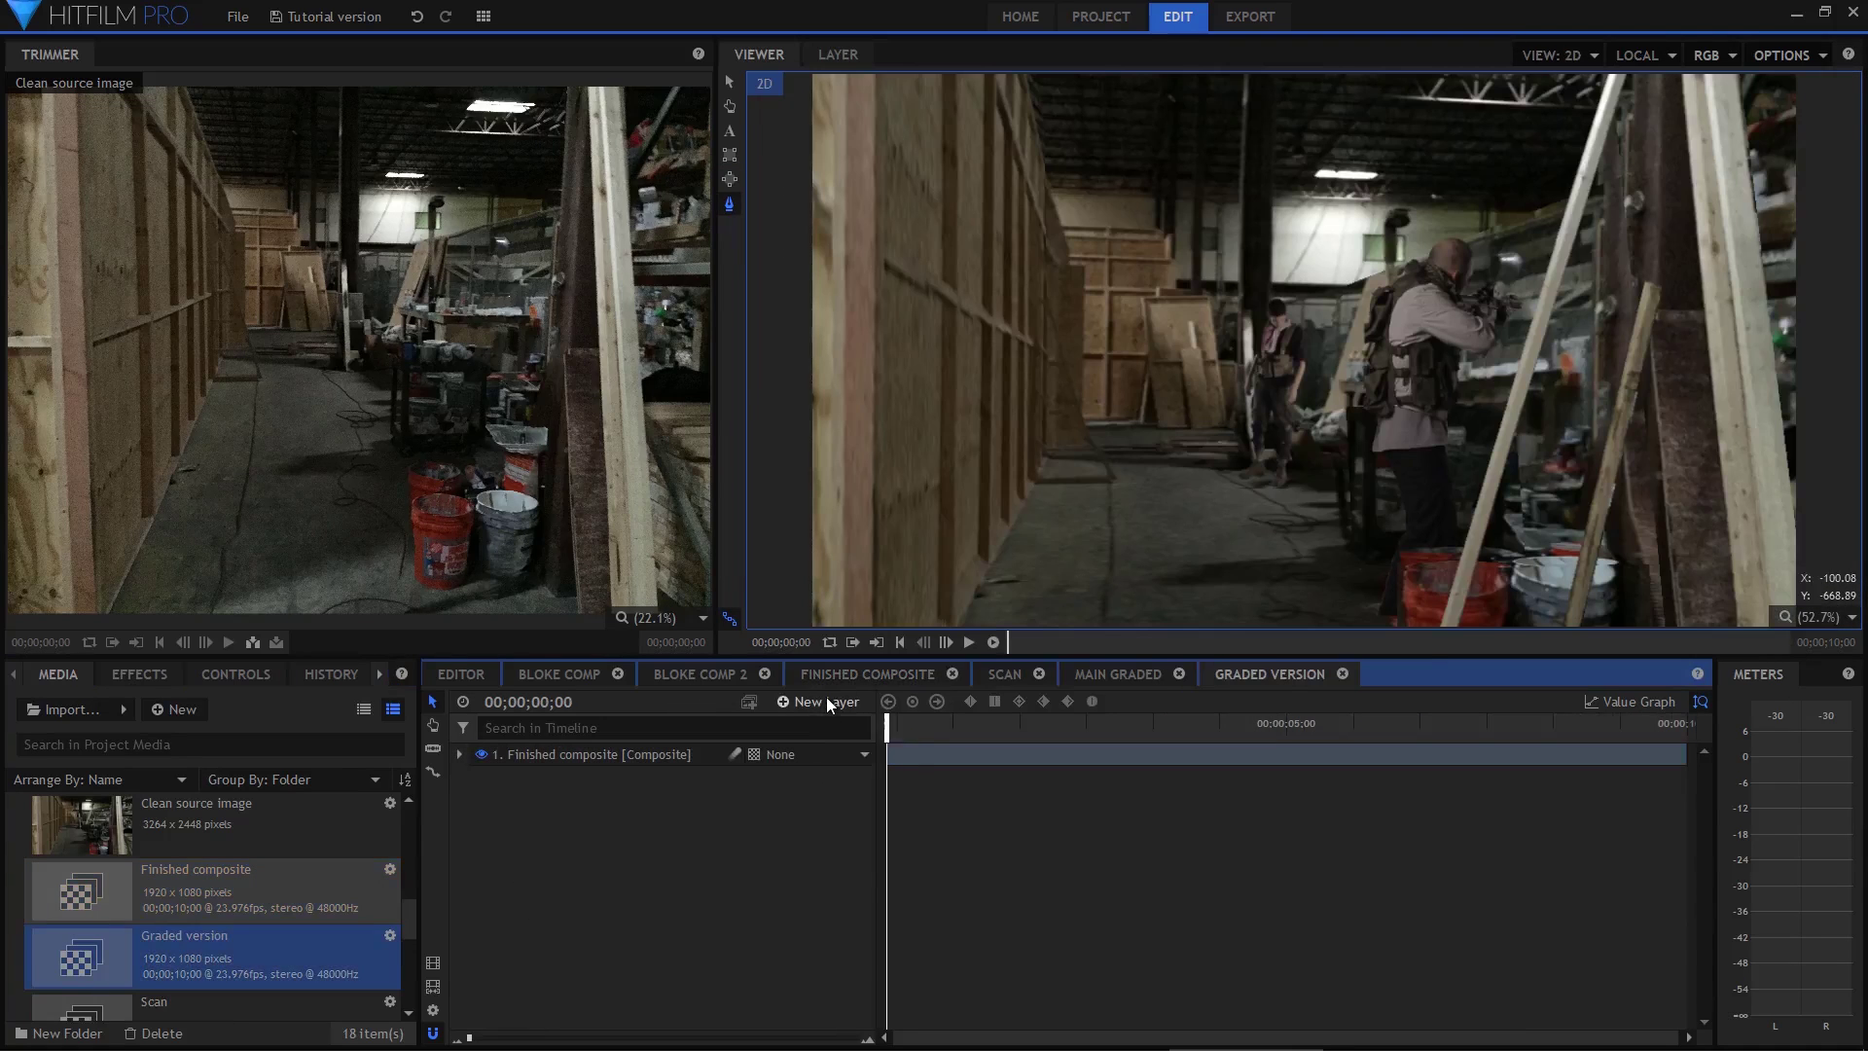
Add a Grade layer and apply the Curves effect to it
click(826, 699)
click(834, 776)
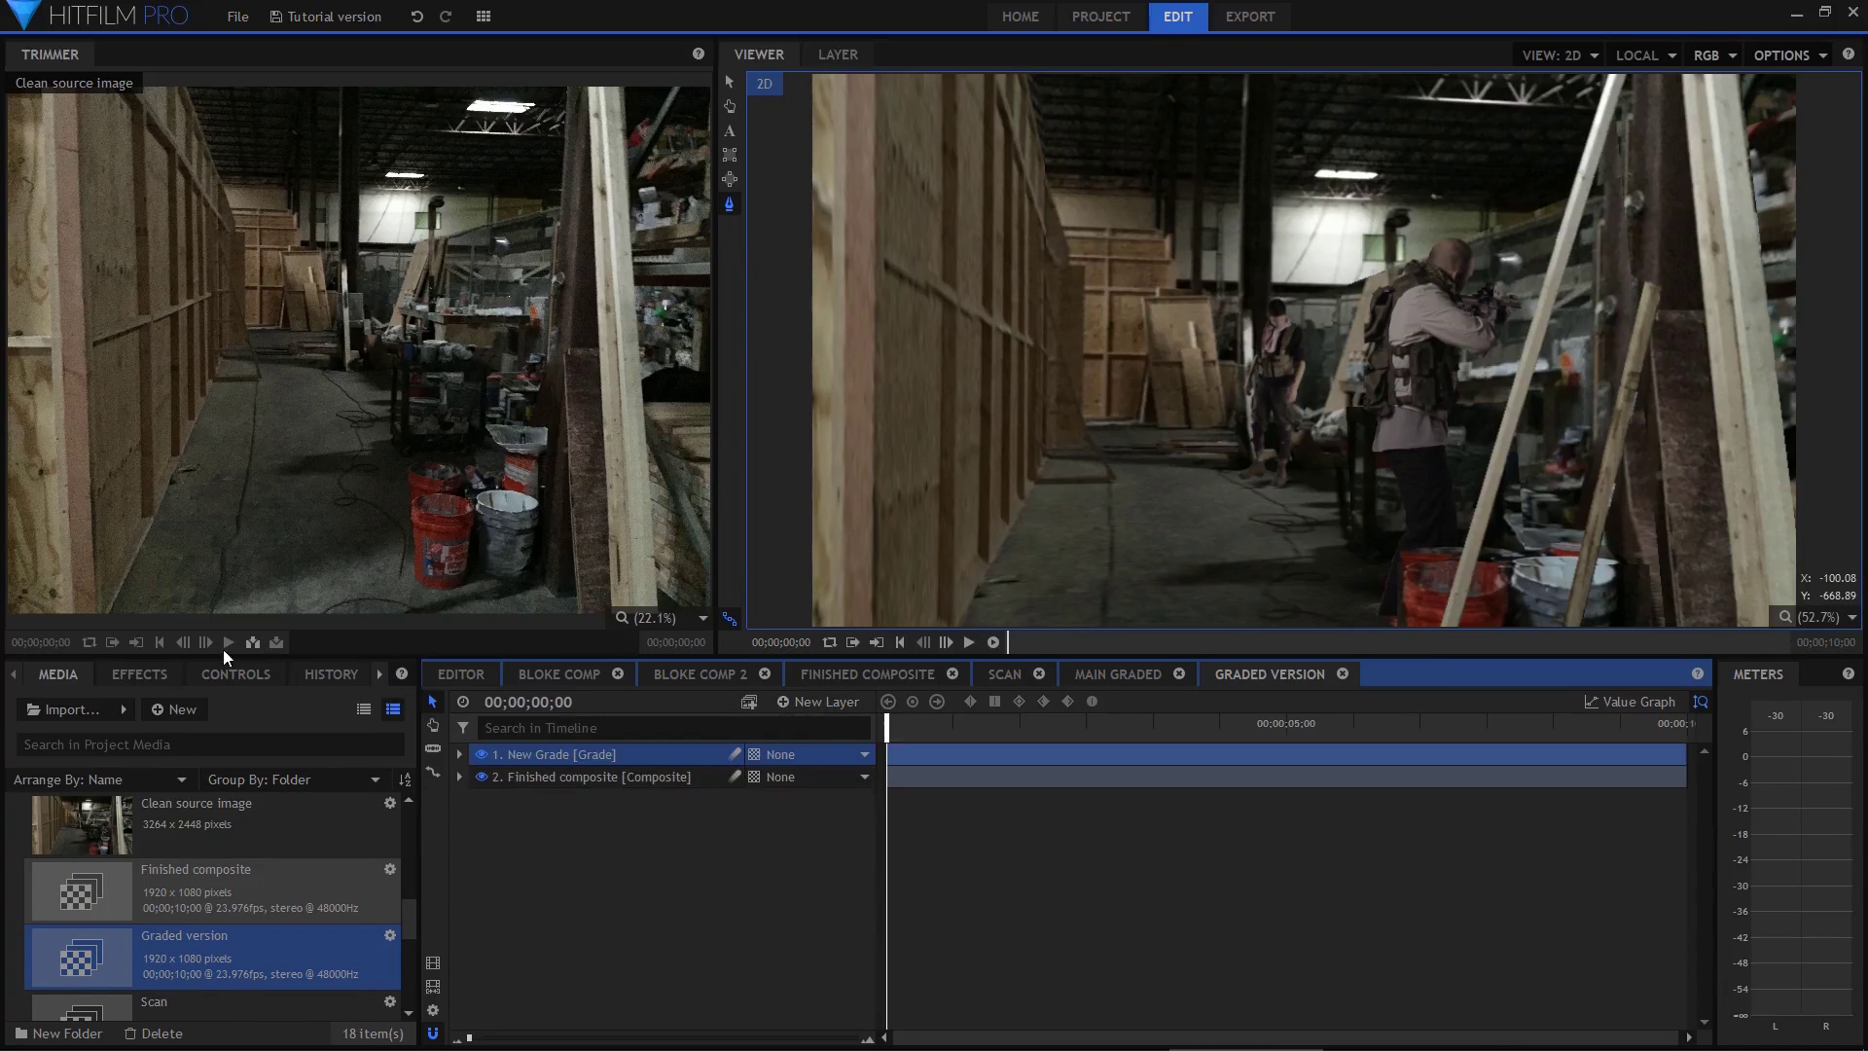
click(139, 676)
triple_click(153, 711)
text(curv)
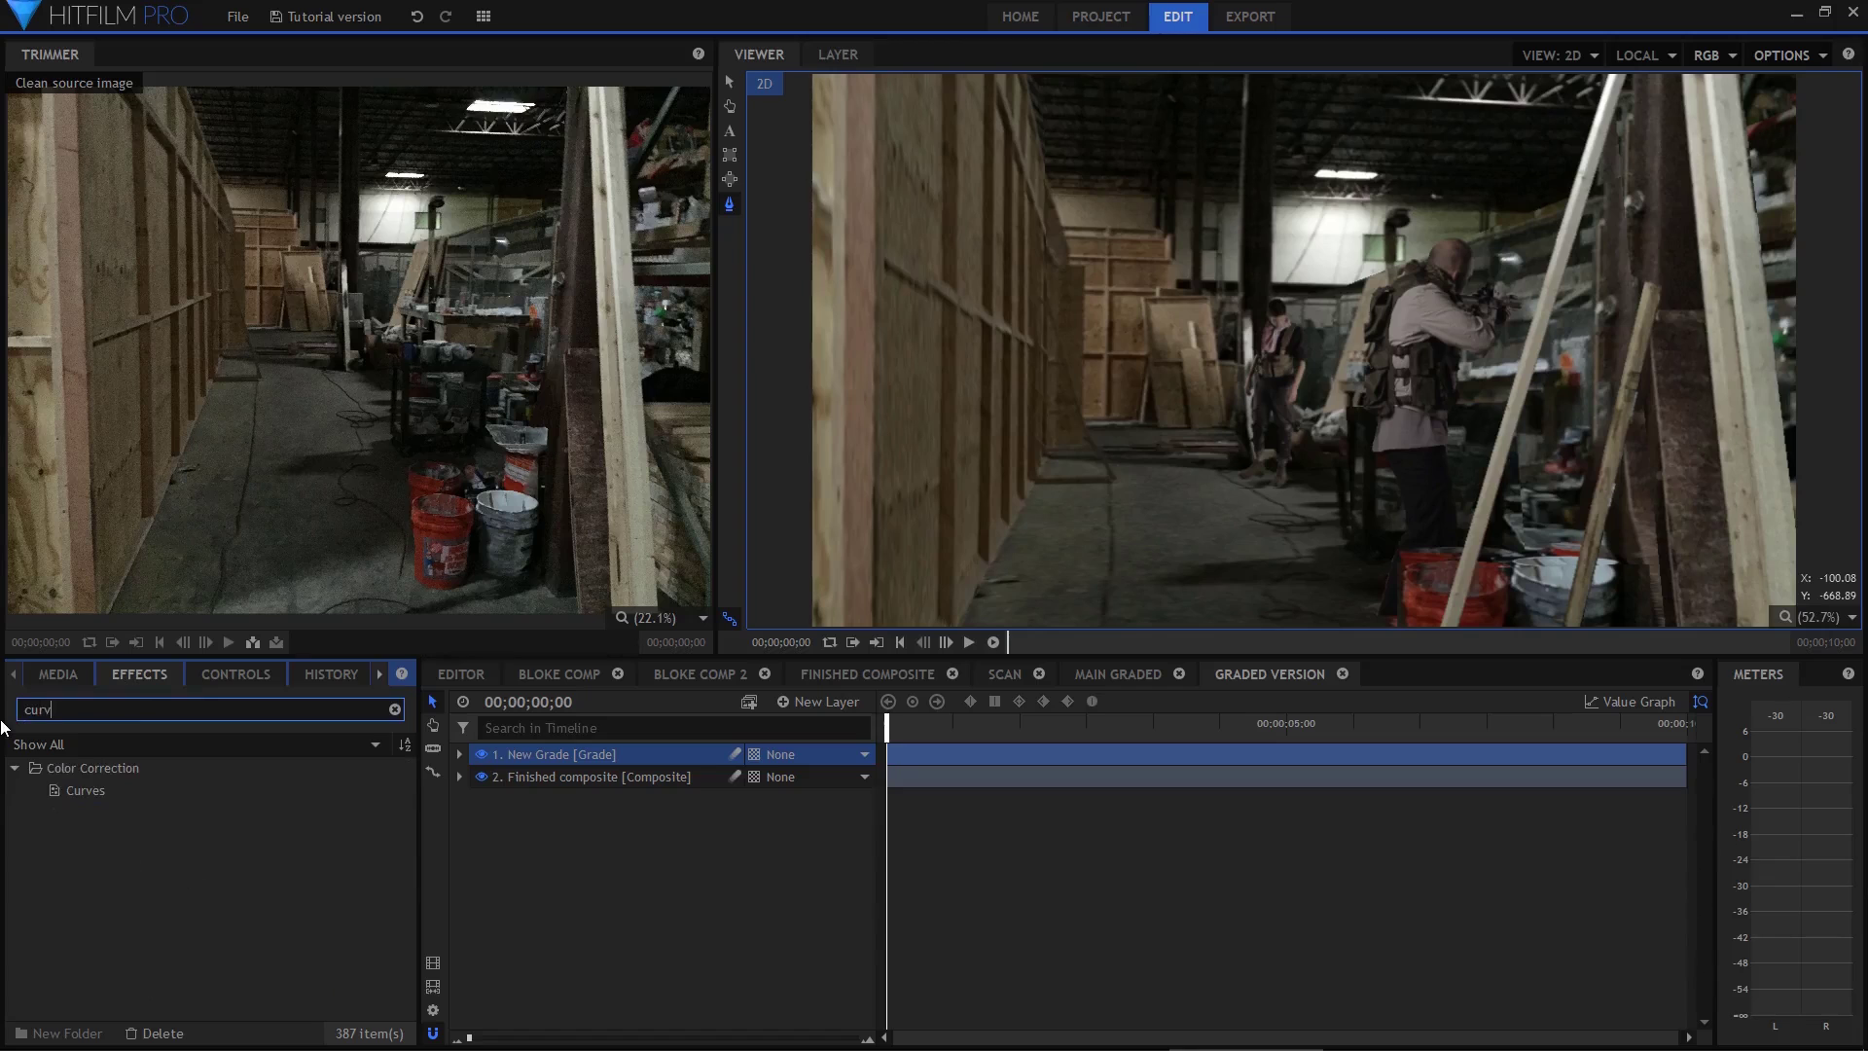
drag(86, 791, 543, 770)
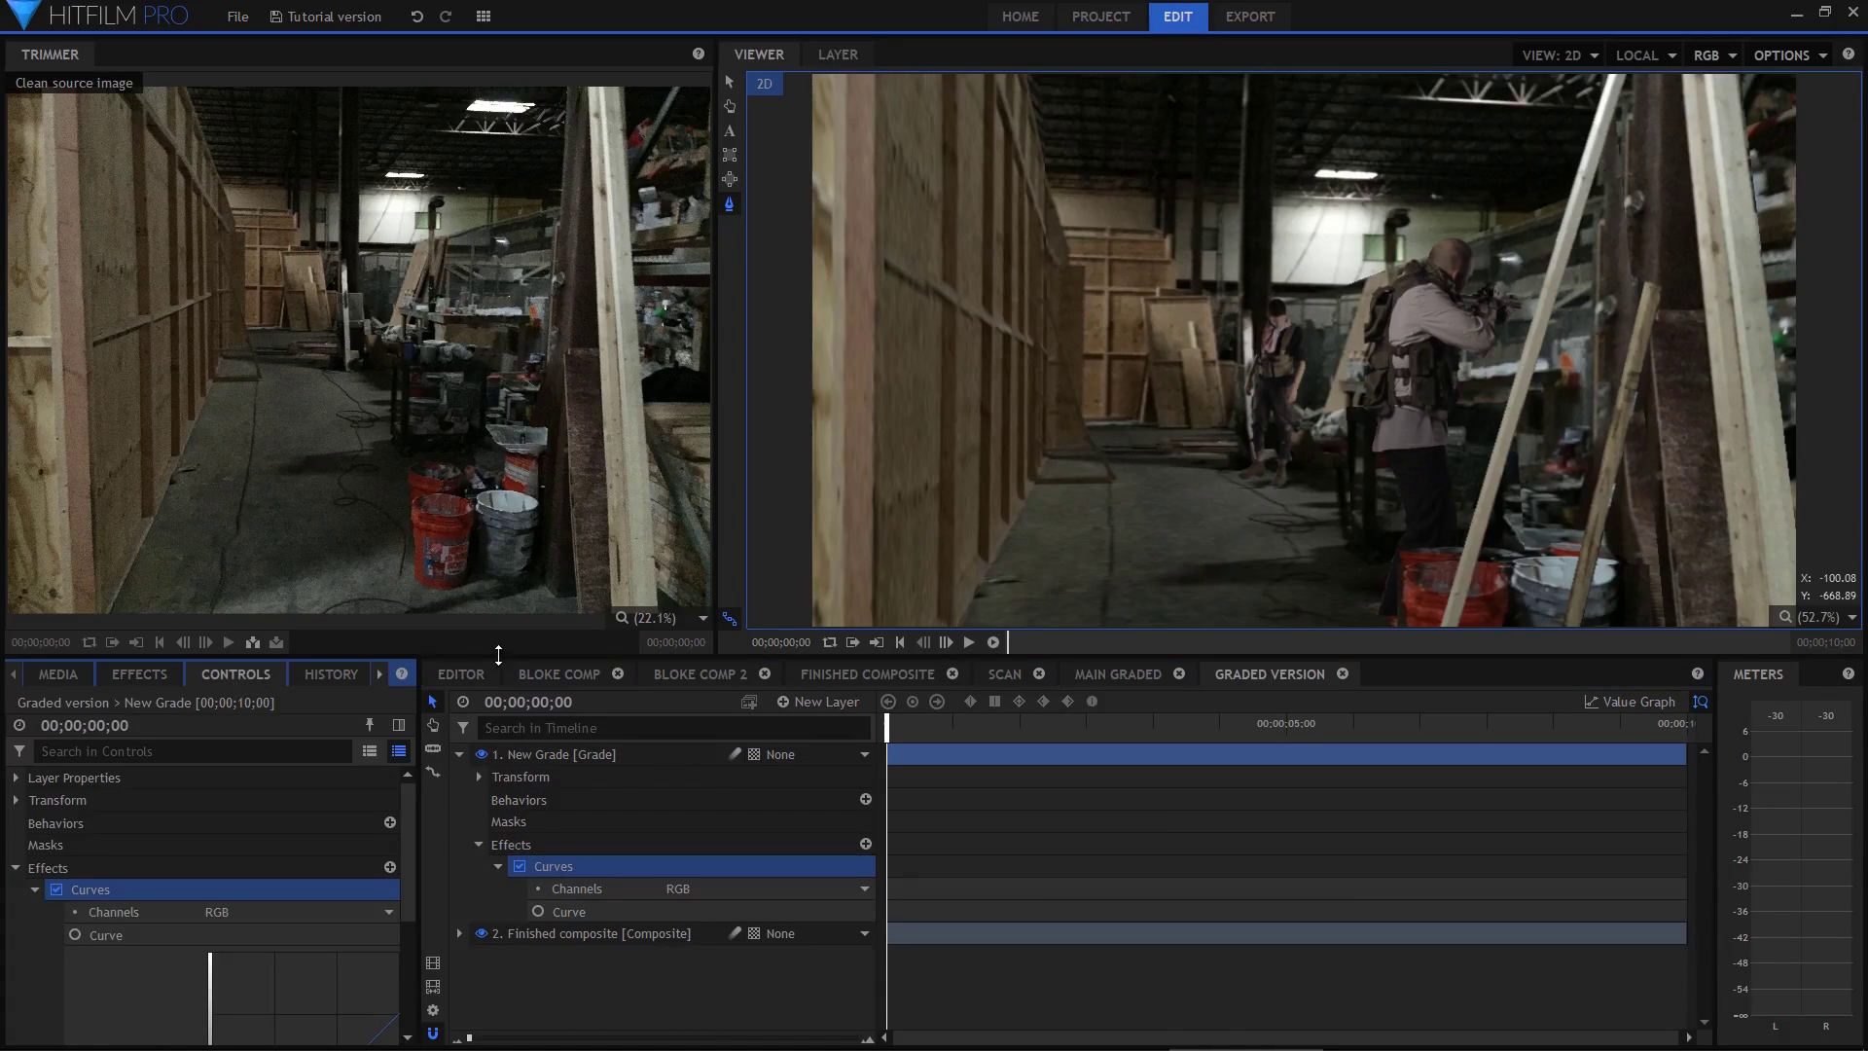
Raise the RGB curve's upper point to brighten the image, then switch to the Red channel curve
drag(498, 654, 492, 409)
drag(419, 675, 531, 675)
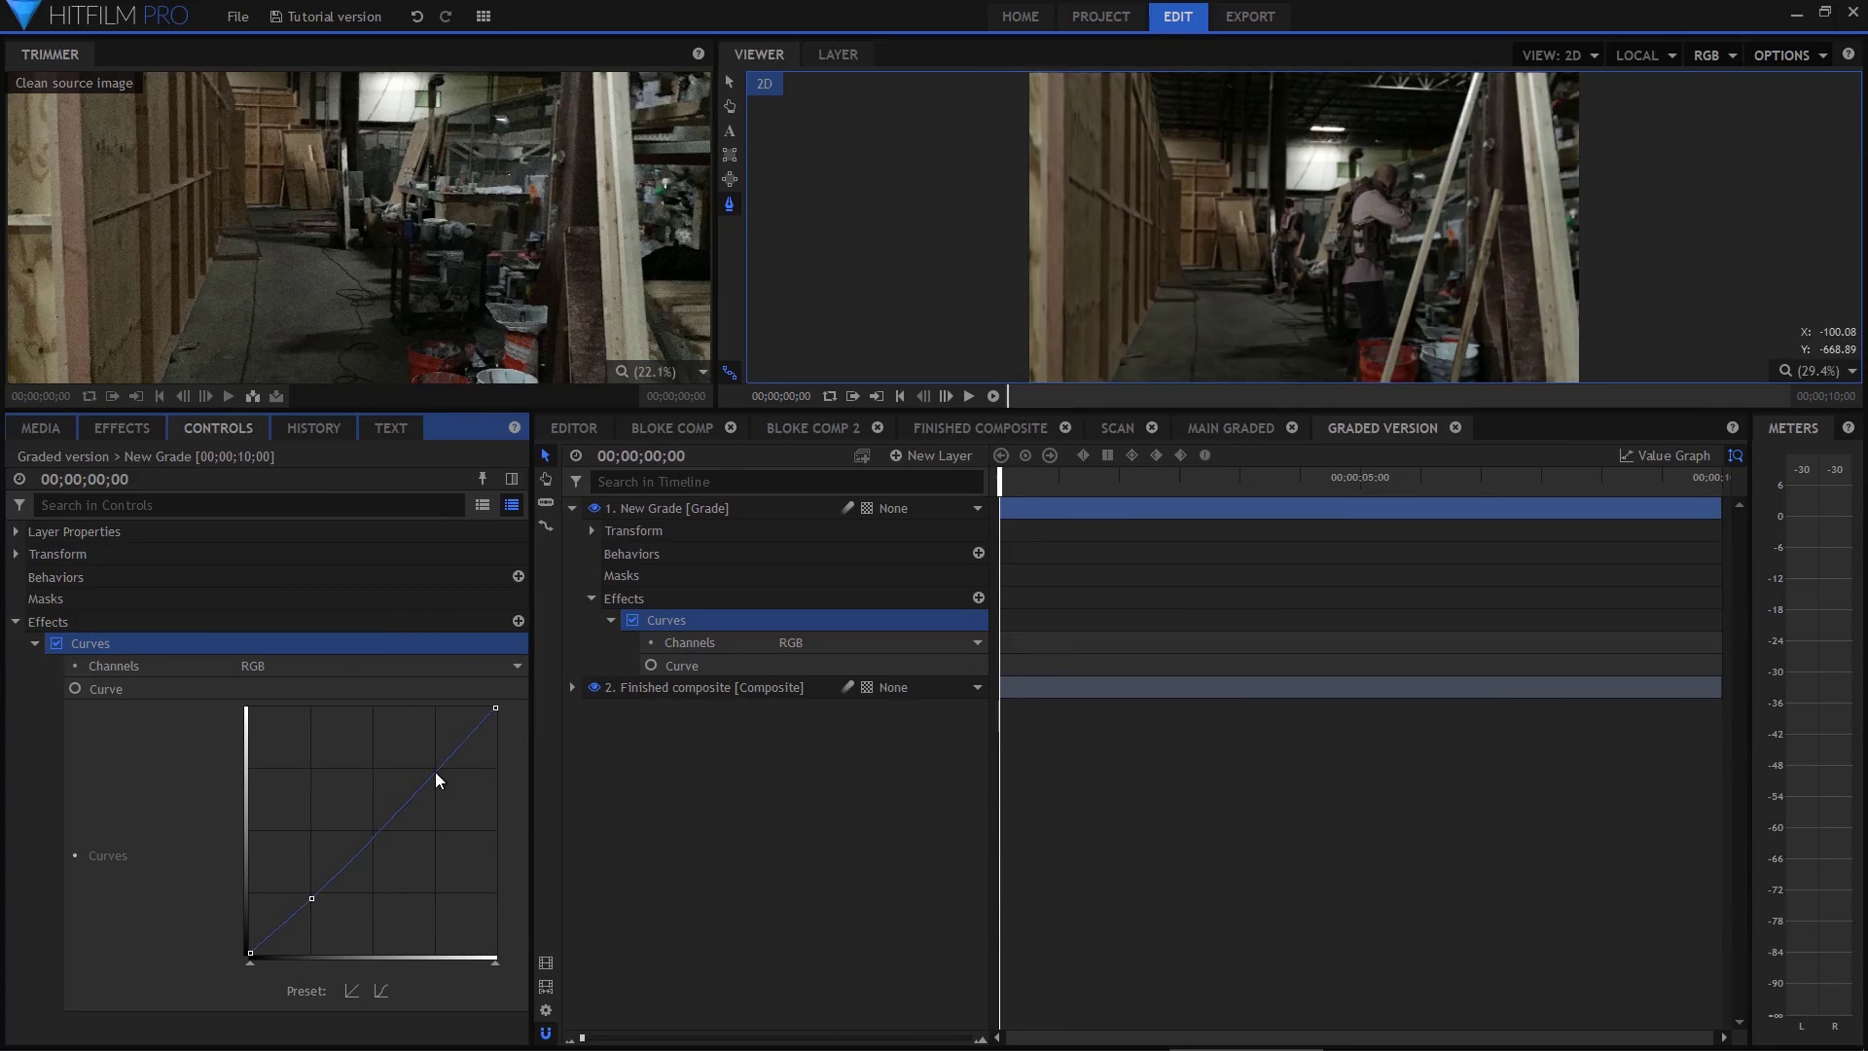
drag(437, 770, 432, 753)
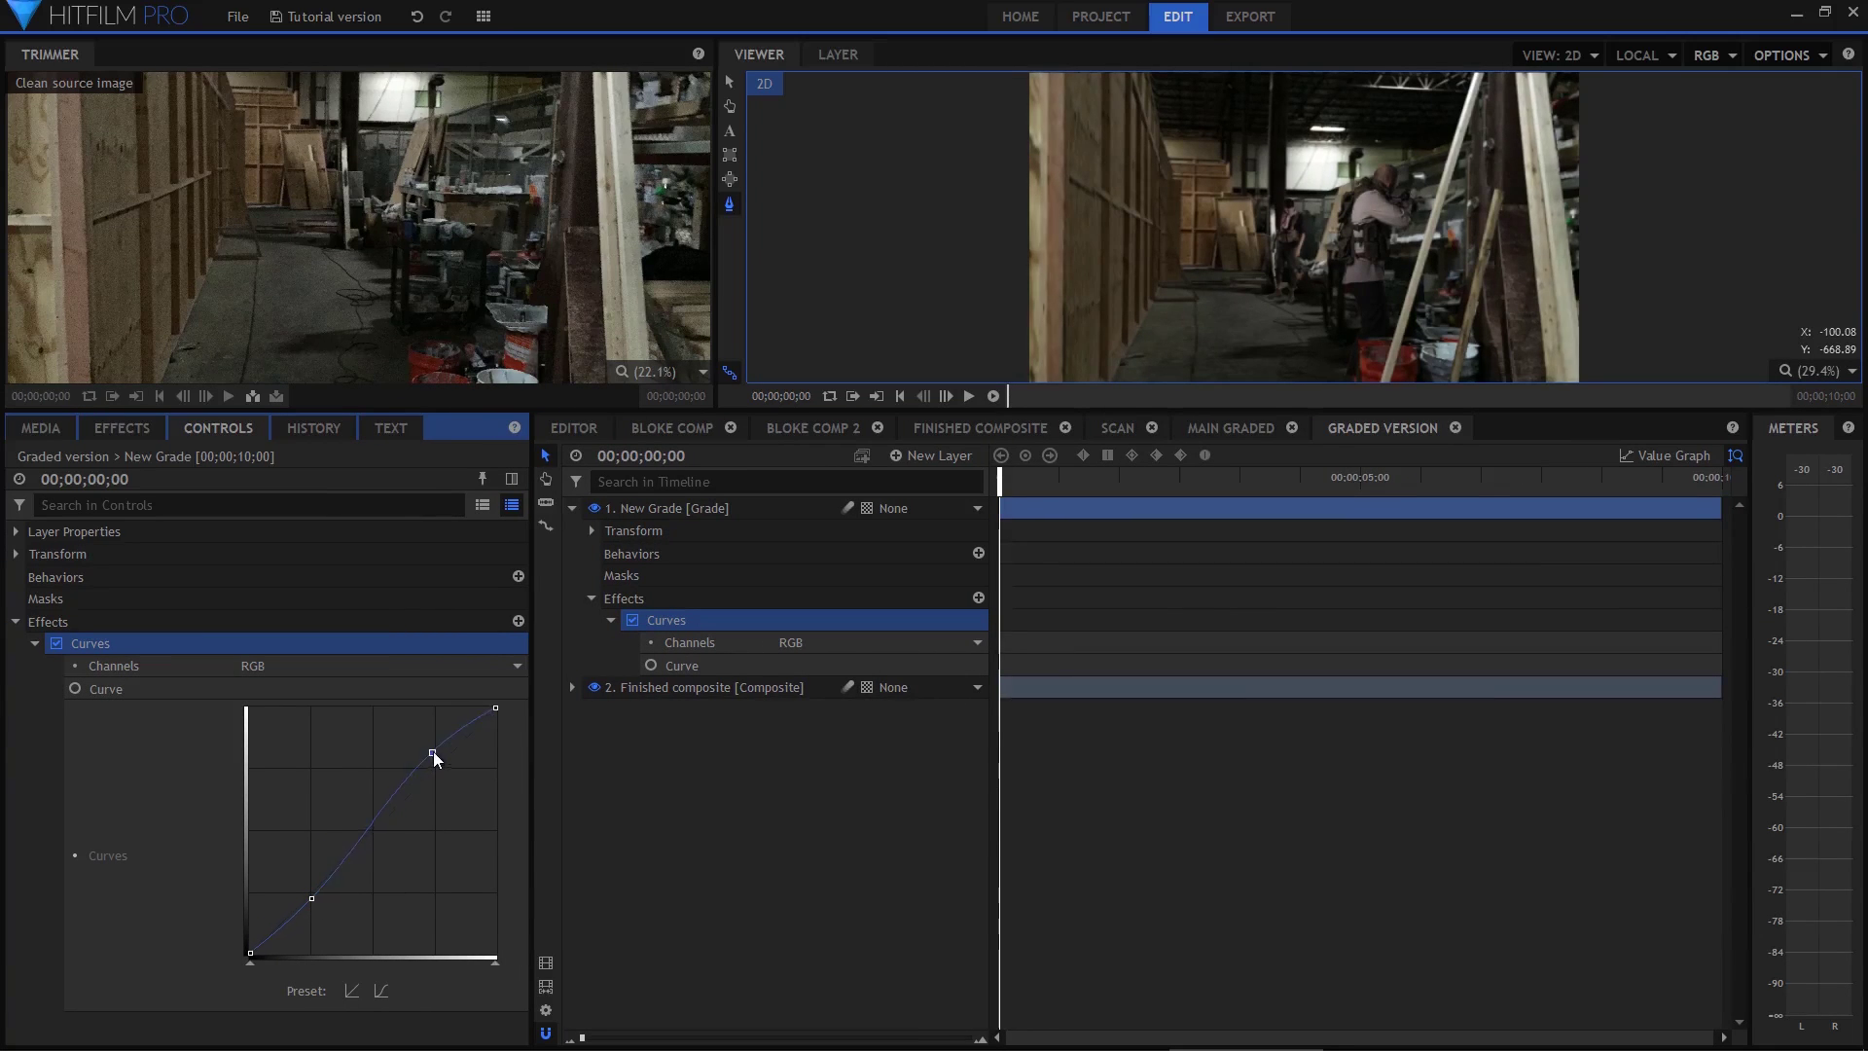
click(380, 666)
click(368, 706)
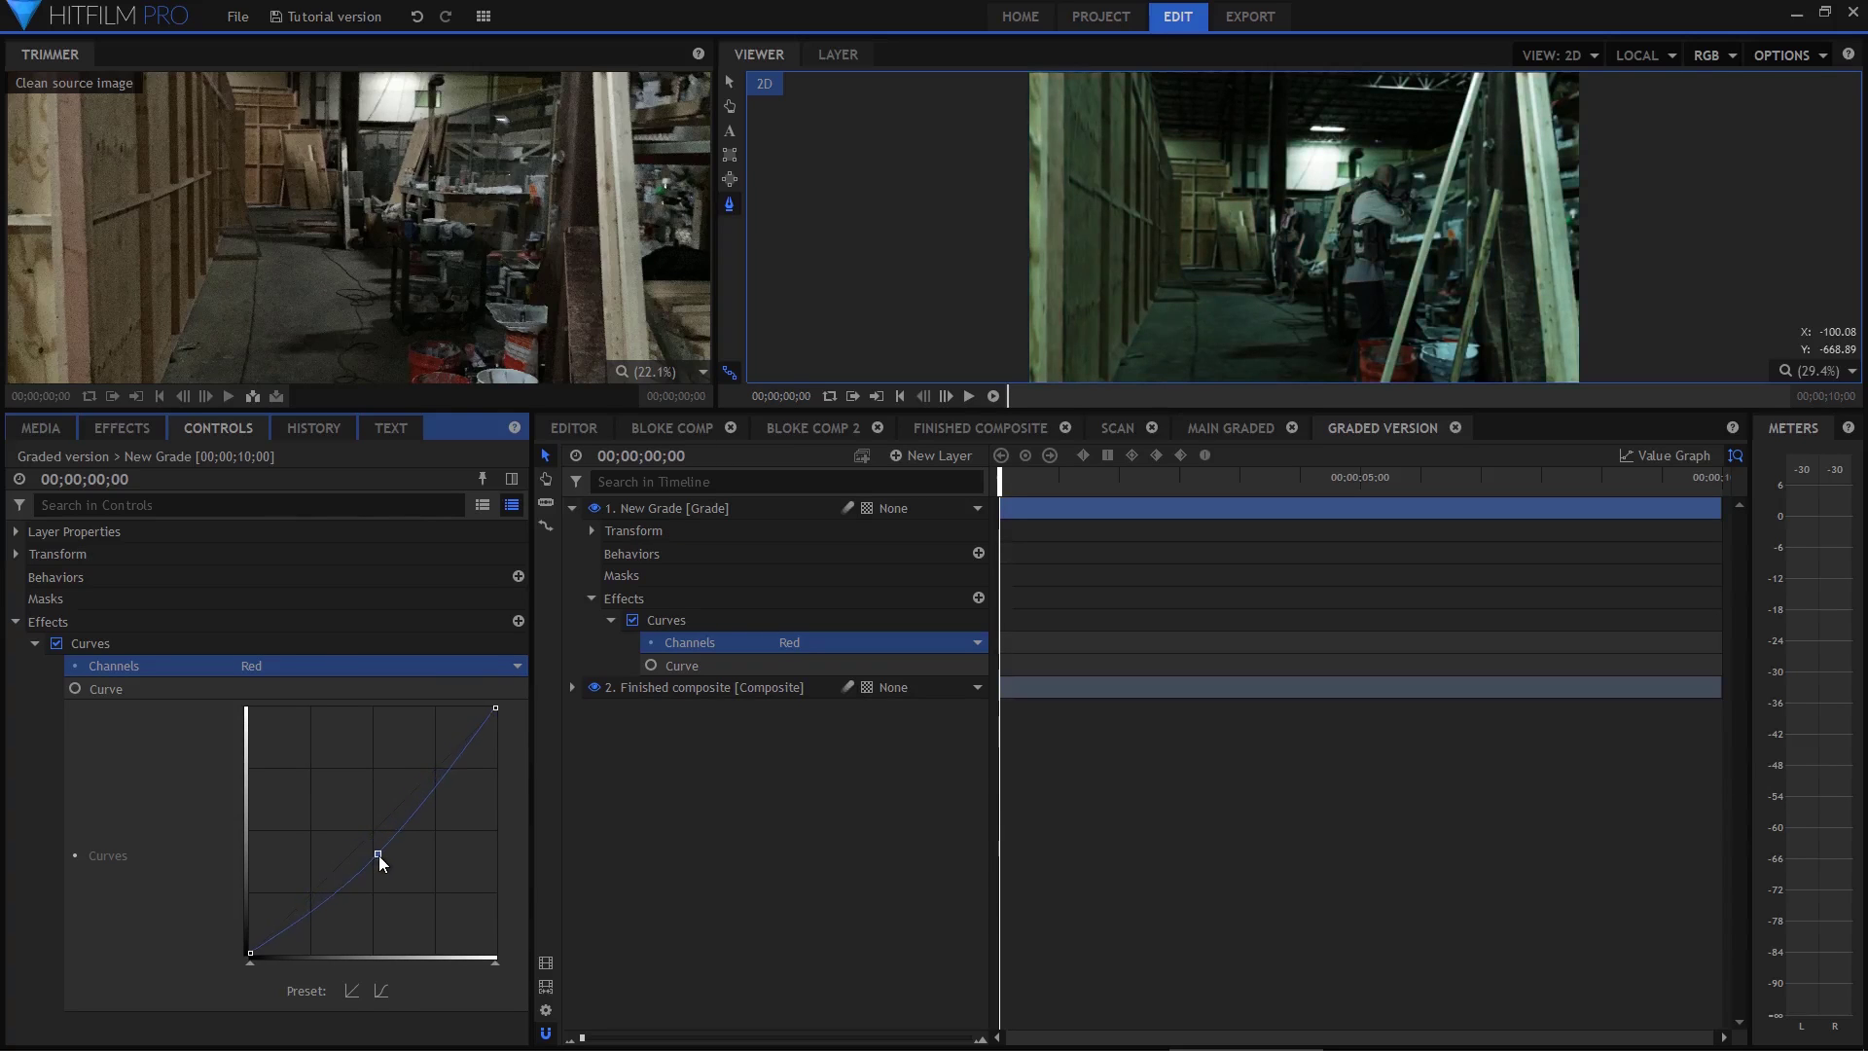
Add Scan Lines to the grade layer with frequency 262
click(144, 429)
click(165, 464)
text(curv)
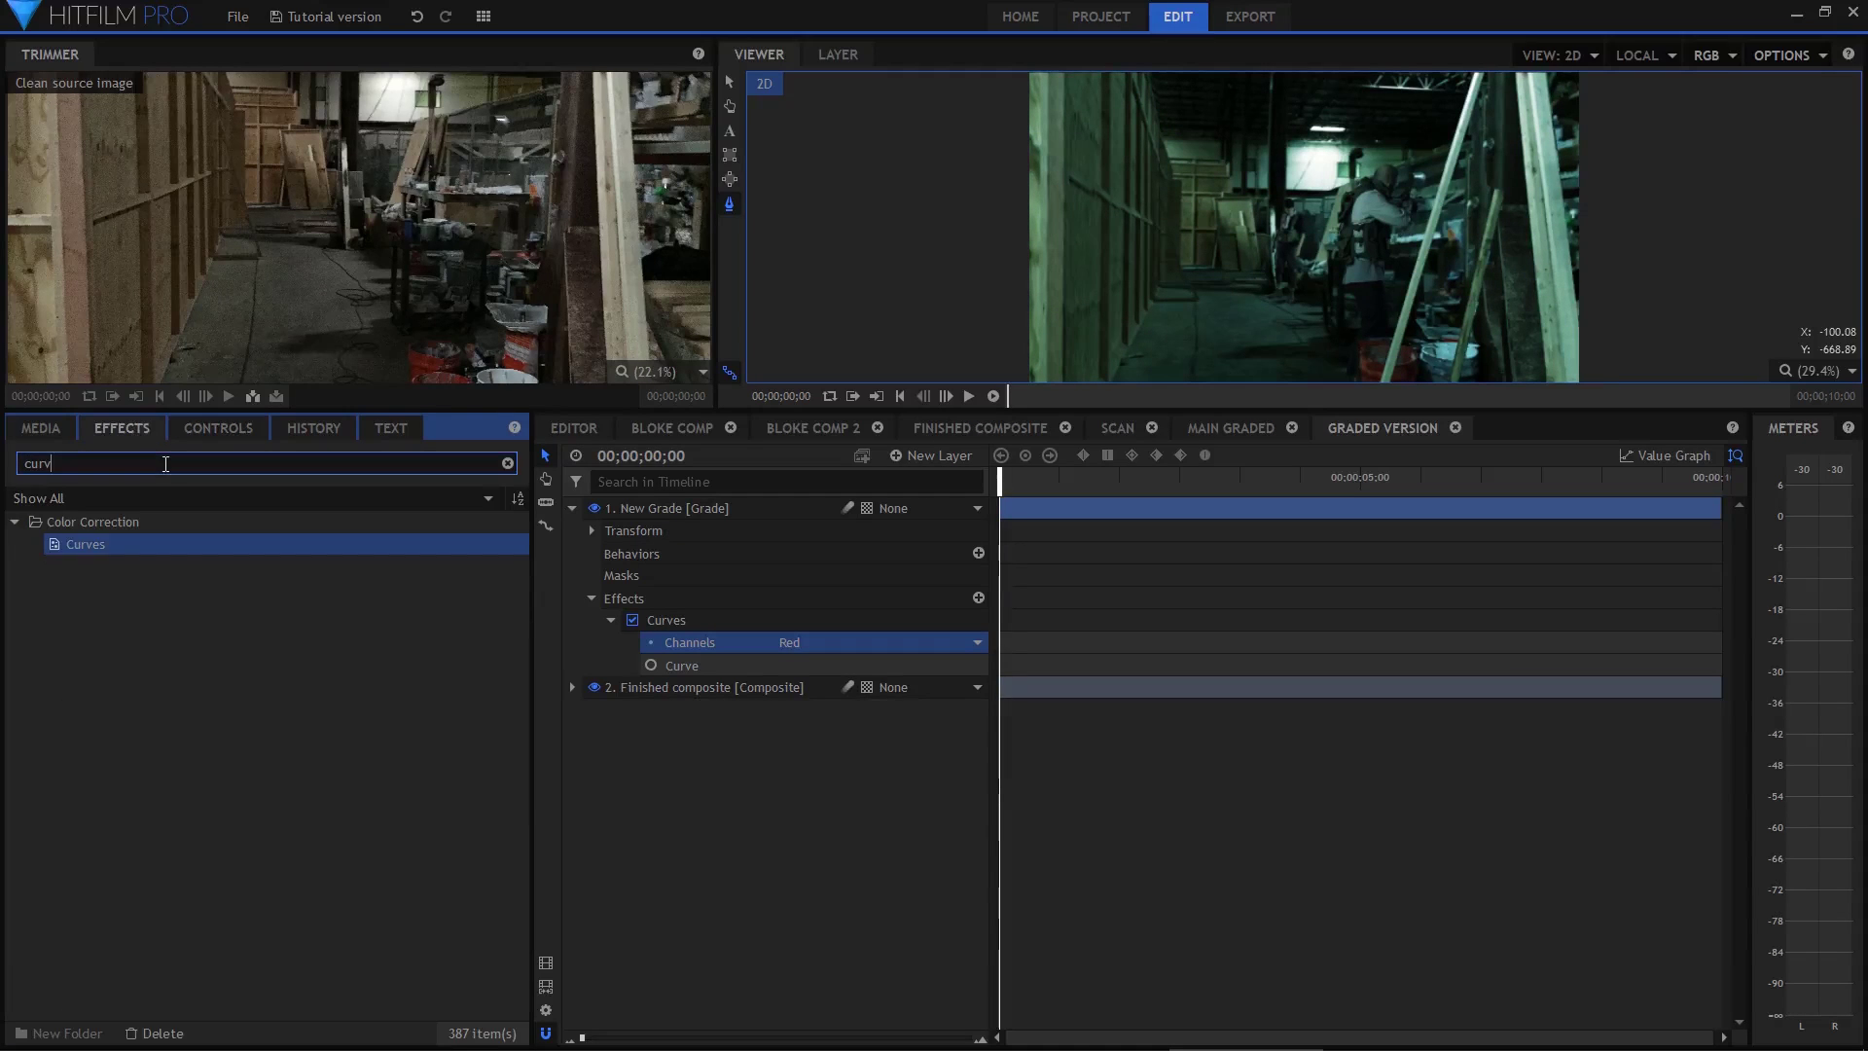
text(scan)
drag(153, 548, 718, 666)
scroll(160, 885, down, 3)
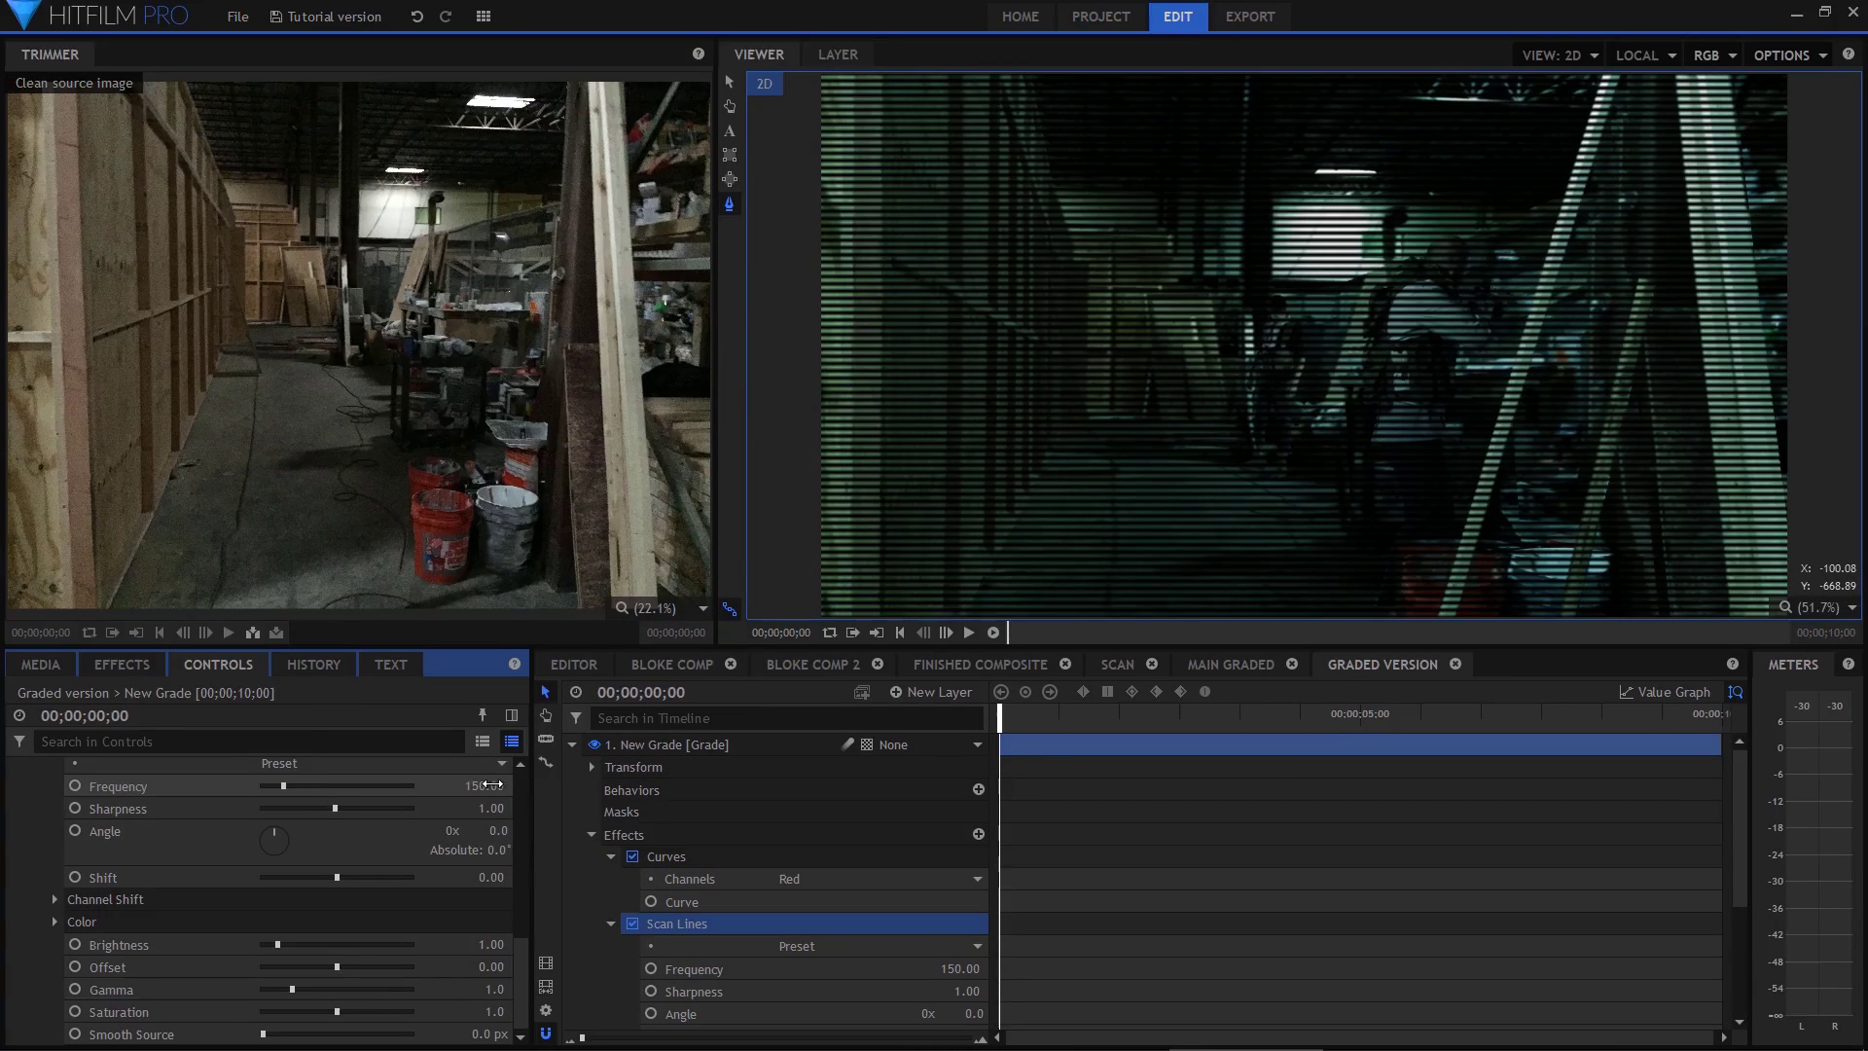
drag(491, 784, 613, 785)
click(122, 663)
Add Film Grain to the grade layer
key(BackSpace)
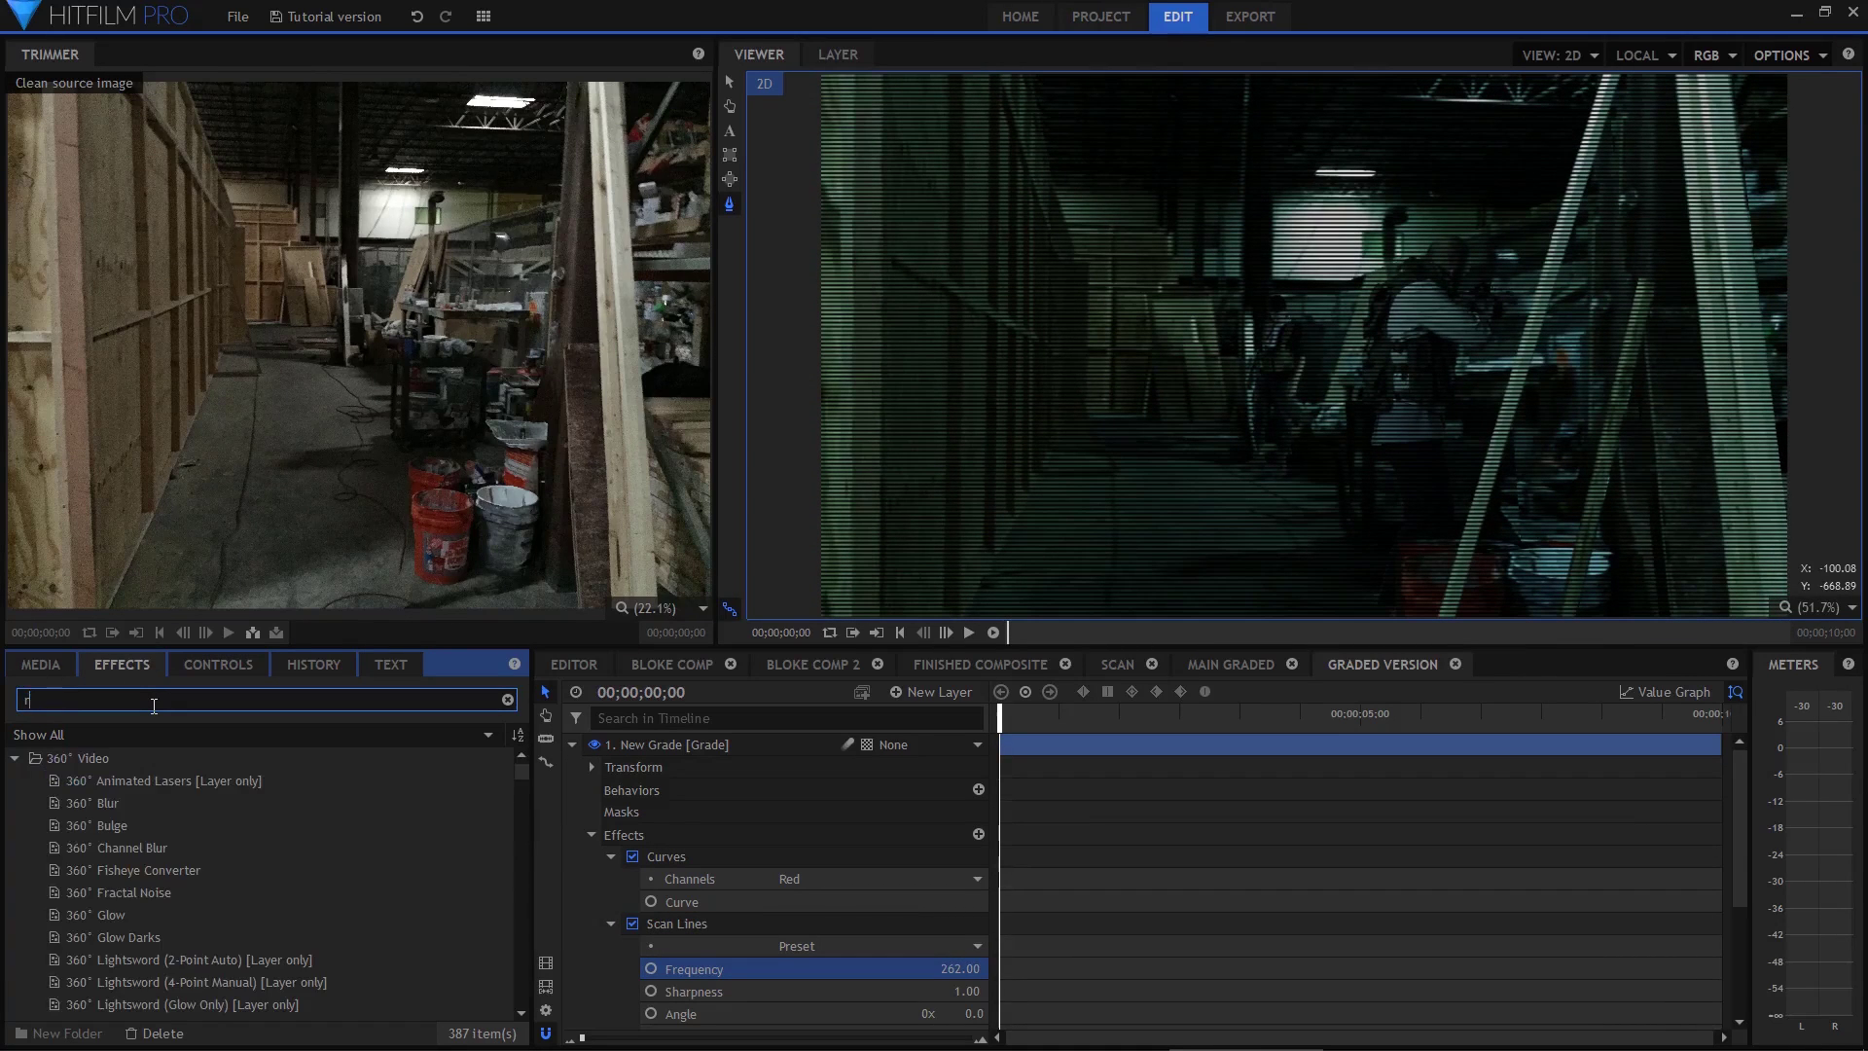
text(grain)
drag(144, 781, 682, 838)
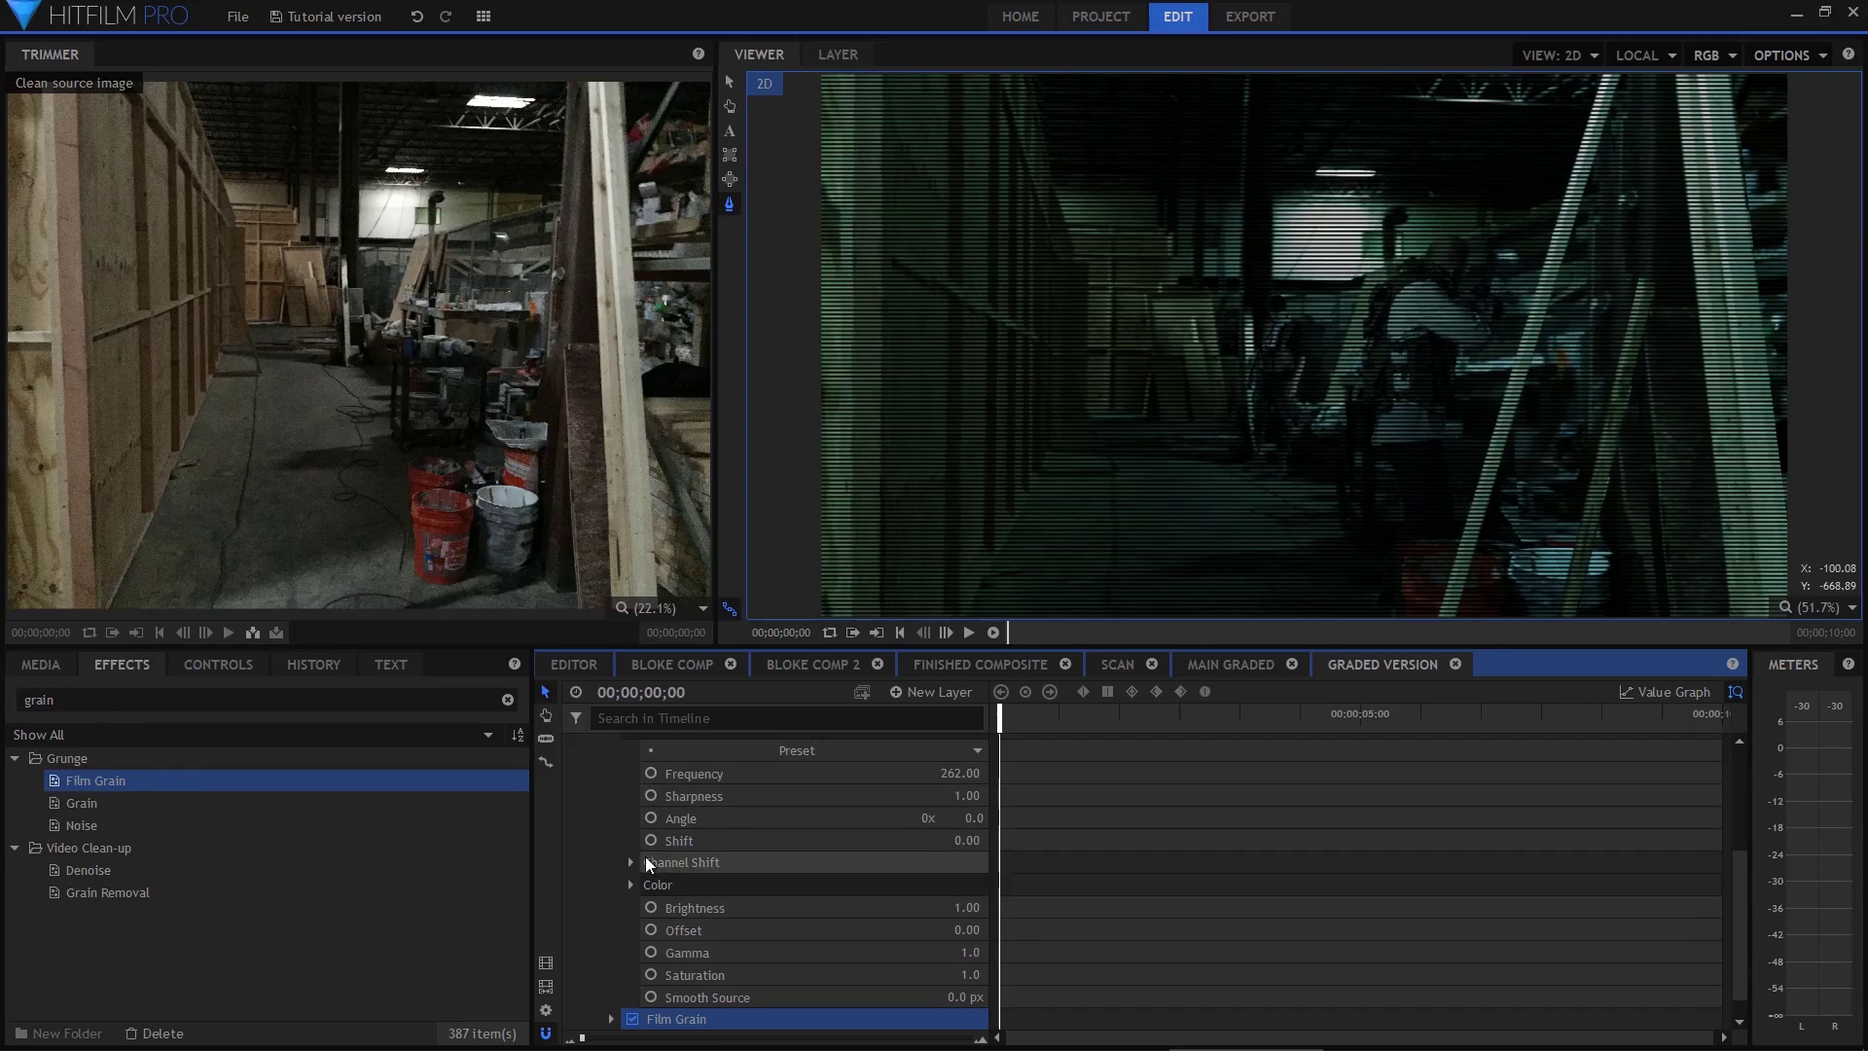
click(122, 664)
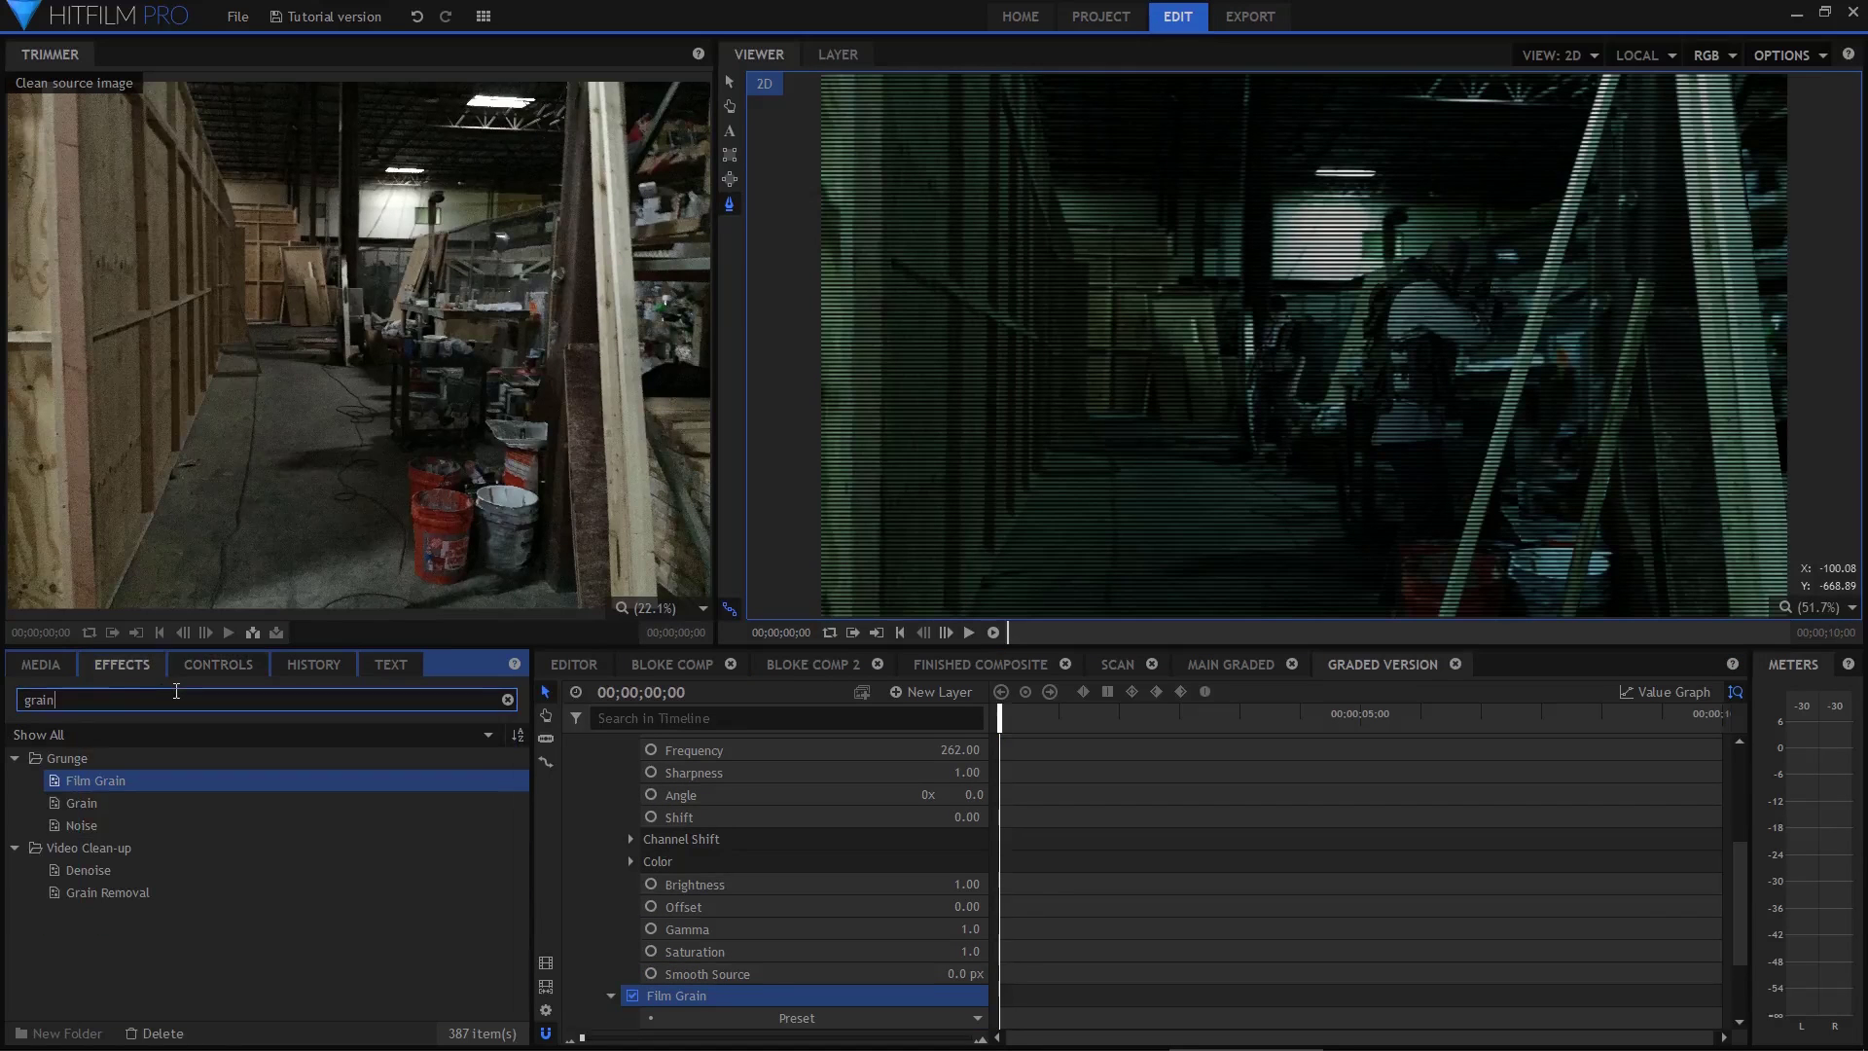
Add Cine Style to the grade layer and expand its 2.35:1 Letter Box settings
text(cine)
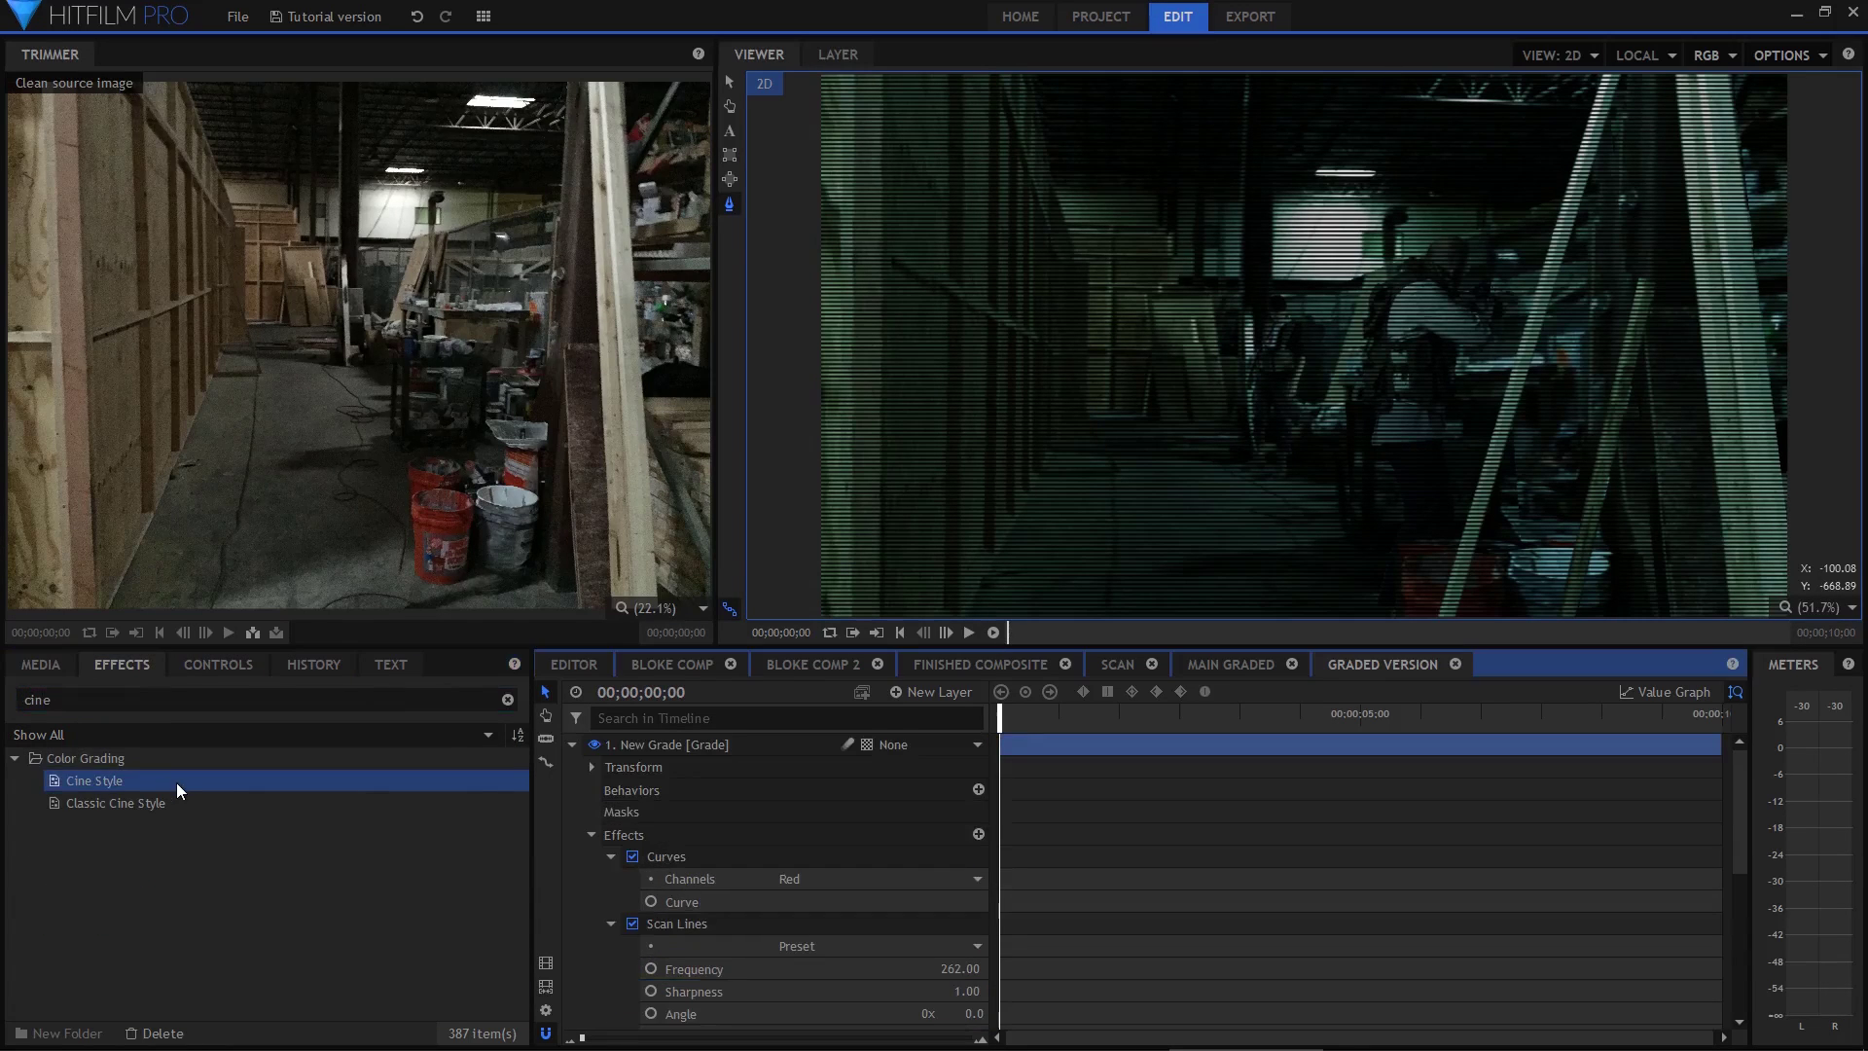
drag(682, 754, 682, 754)
drag(622, 648, 622, 436)
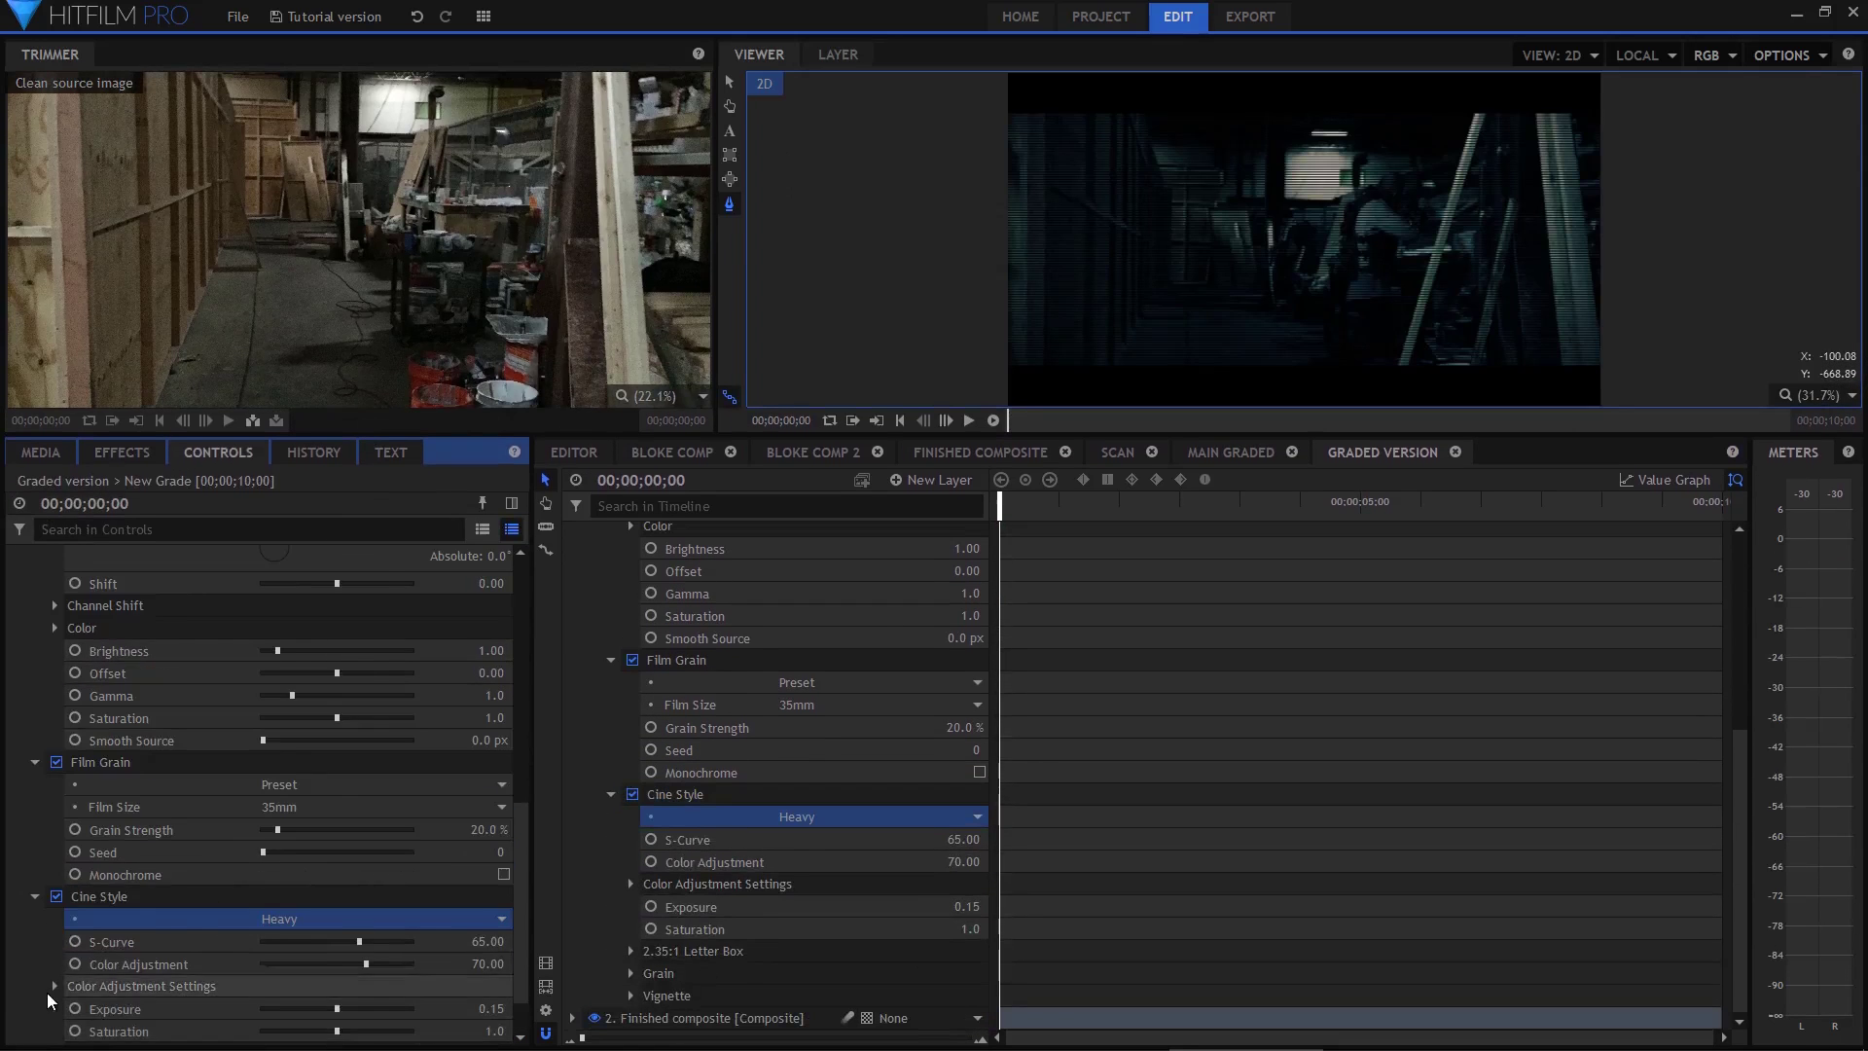
scroll(54, 991, down, 1)
click(57, 992)
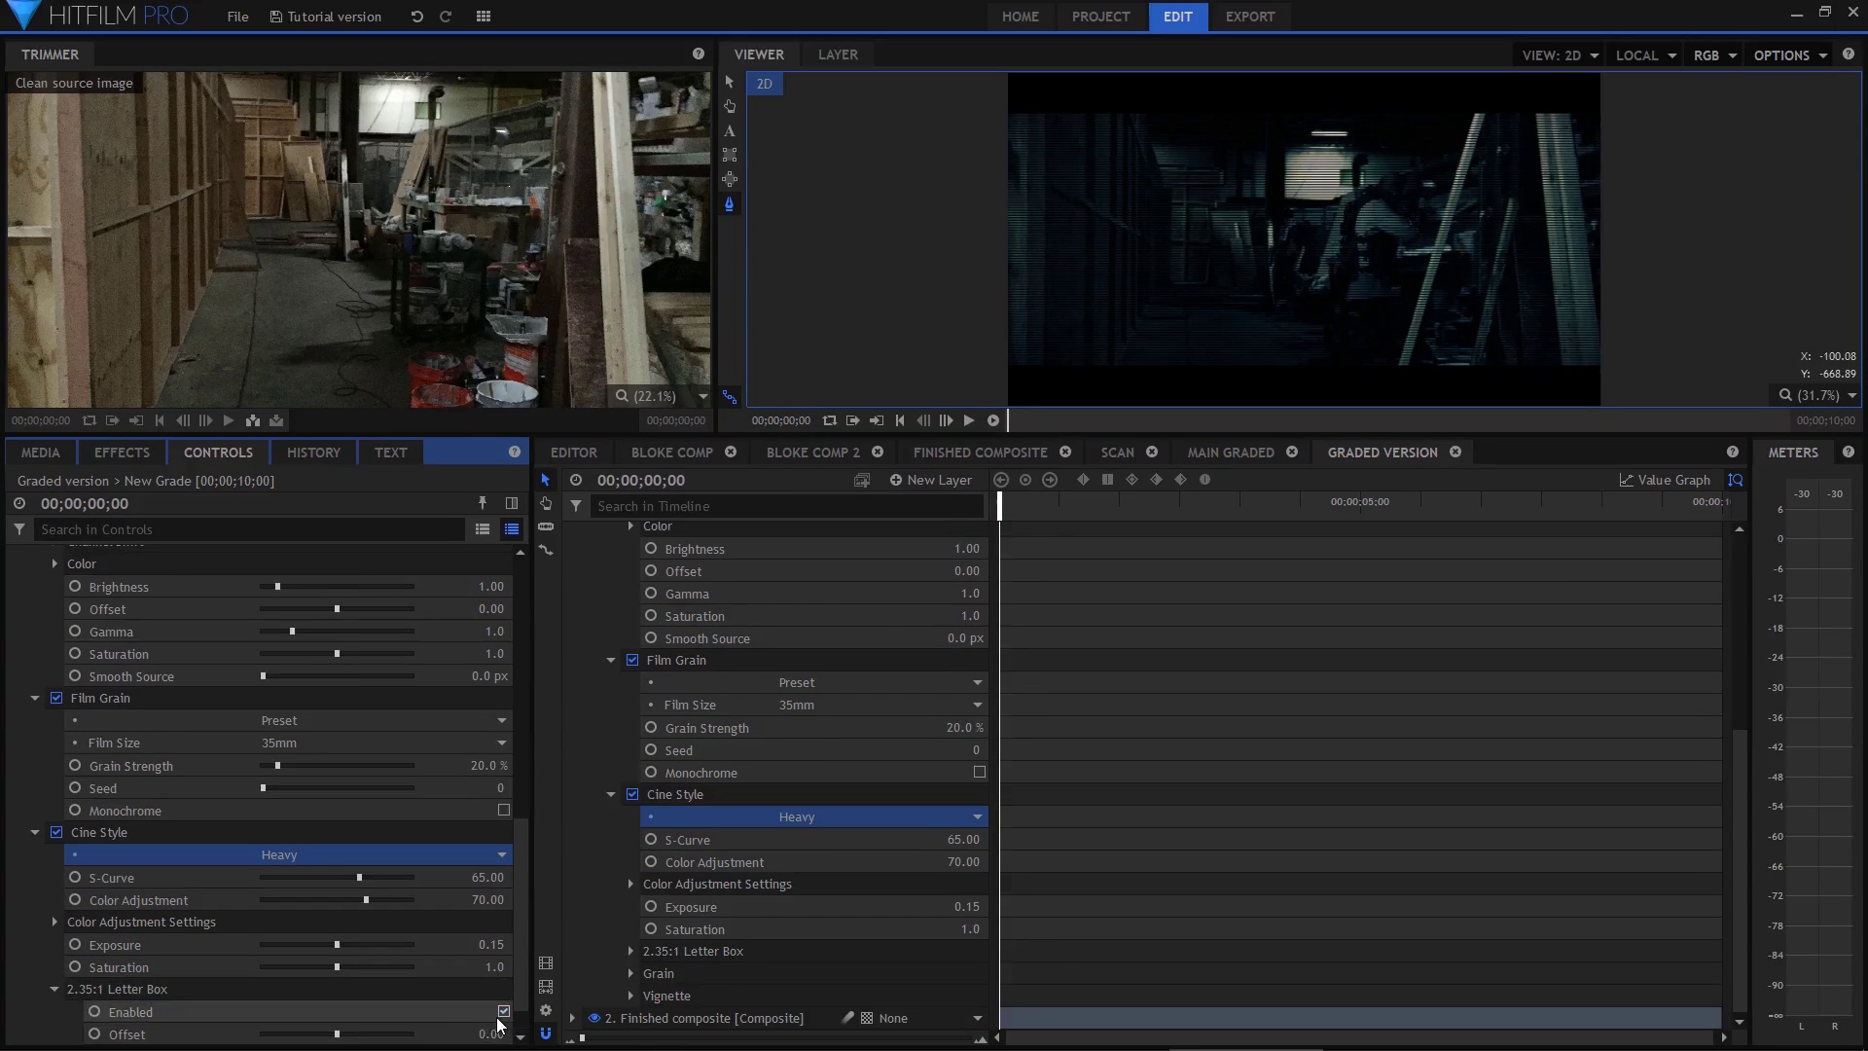